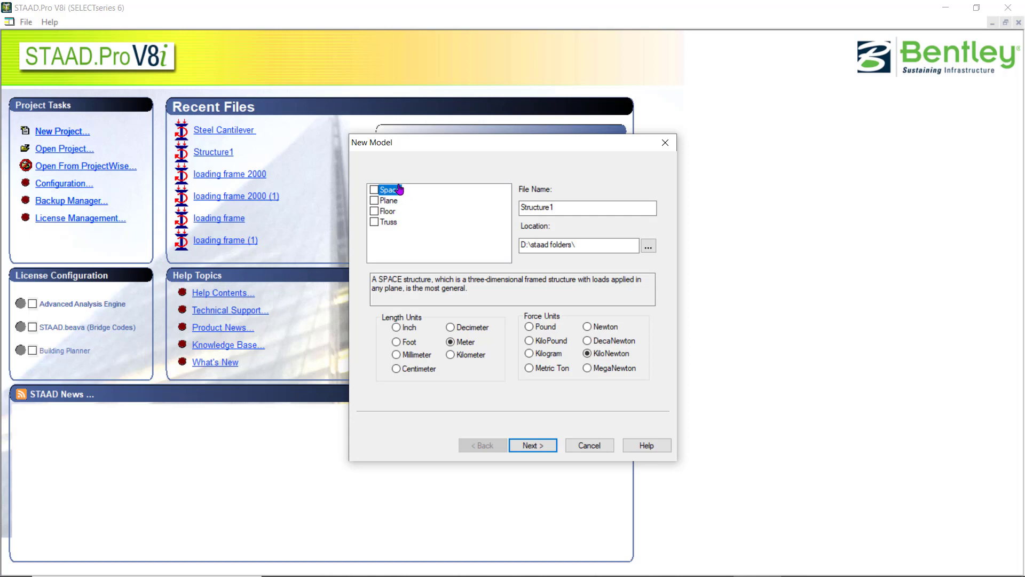
Define the new model as a Plane structure with the file name Steel Cantilever.
click(390, 200)
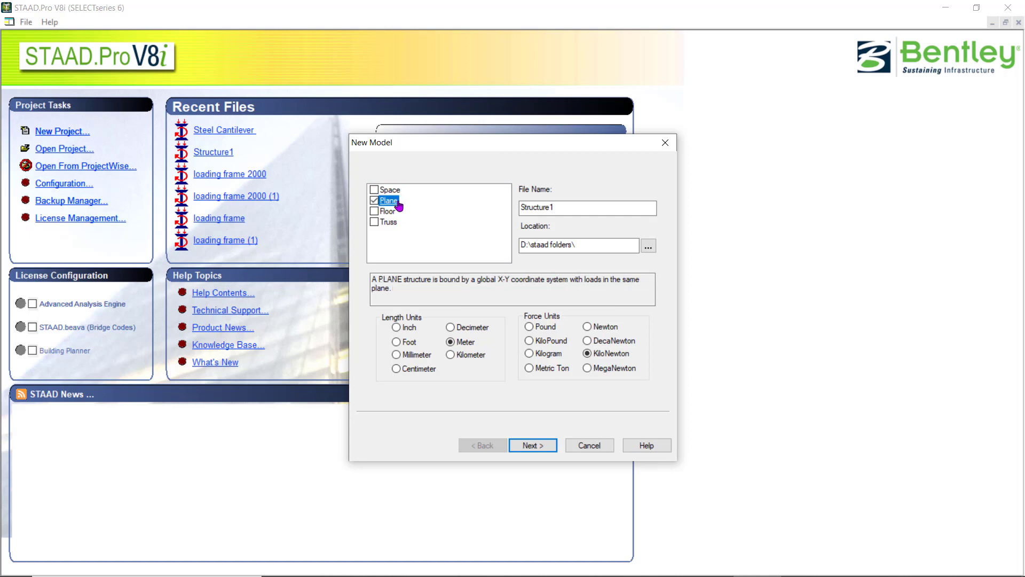
double_click(579, 207)
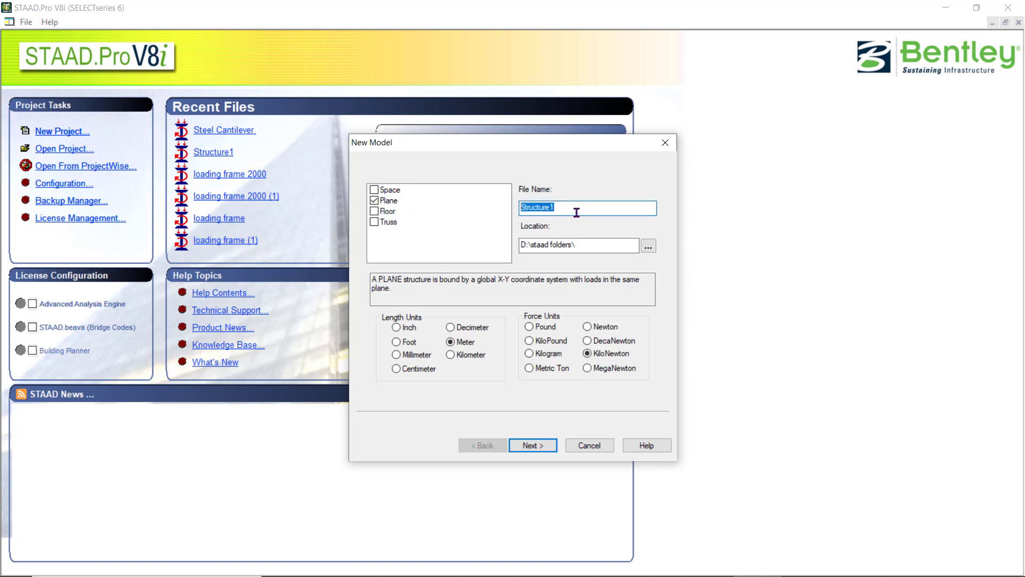
text(Cntilever)
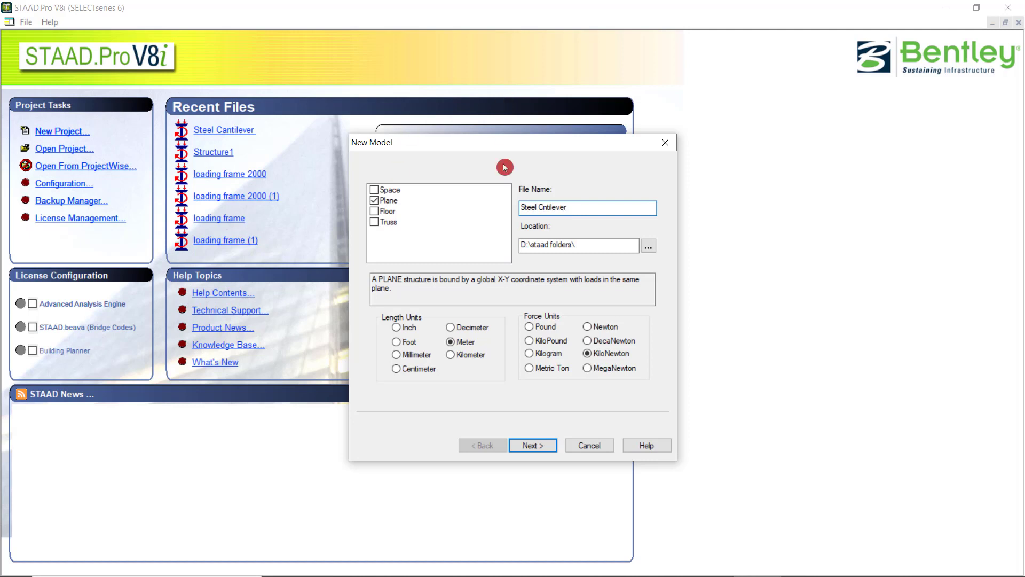
text(a)
click(597, 244)
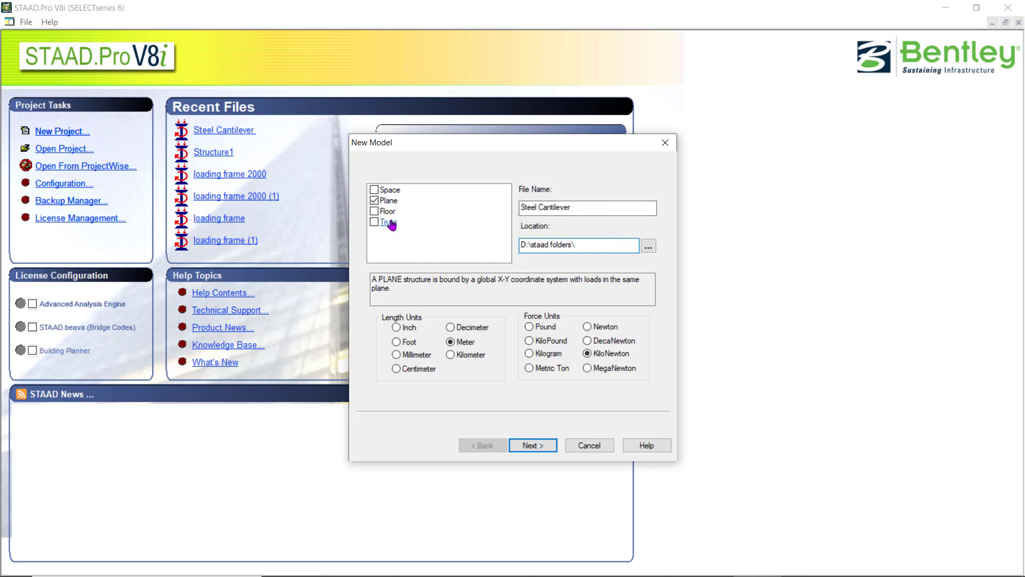
drag(372, 281, 474, 287)
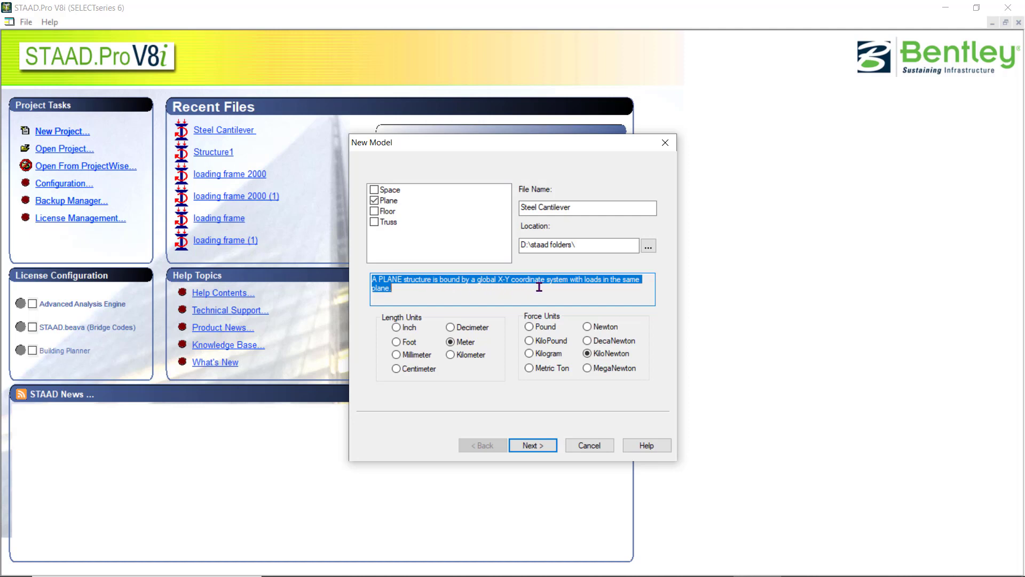
click(452, 293)
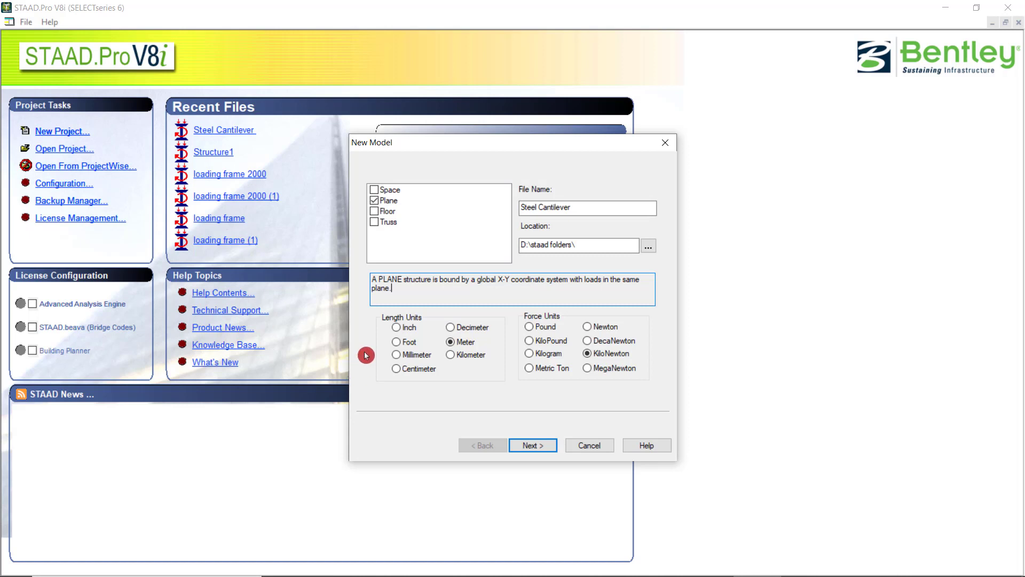
Create the new model with Add Beam as the starting task.
click(538, 450)
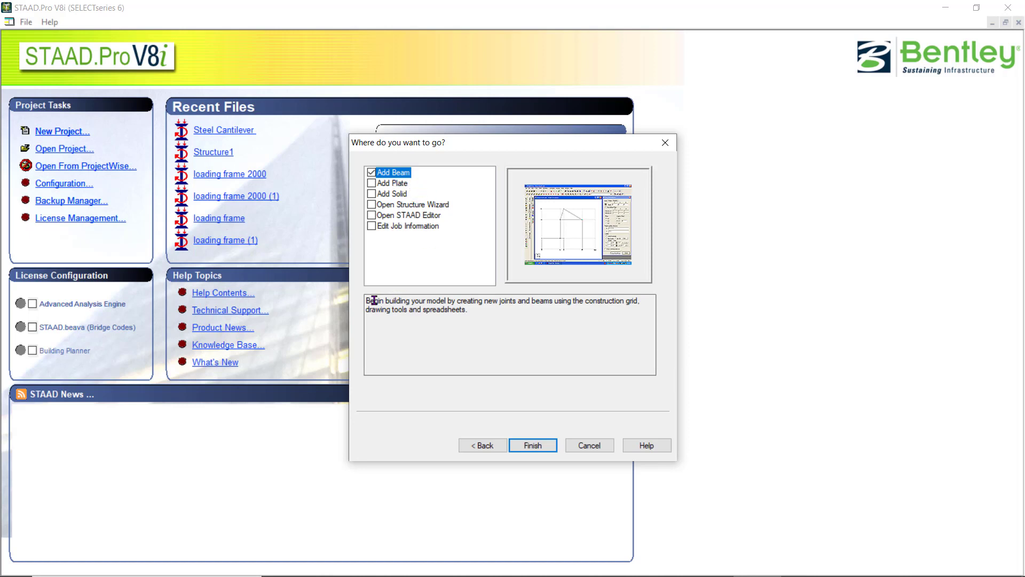
drag(365, 303, 494, 320)
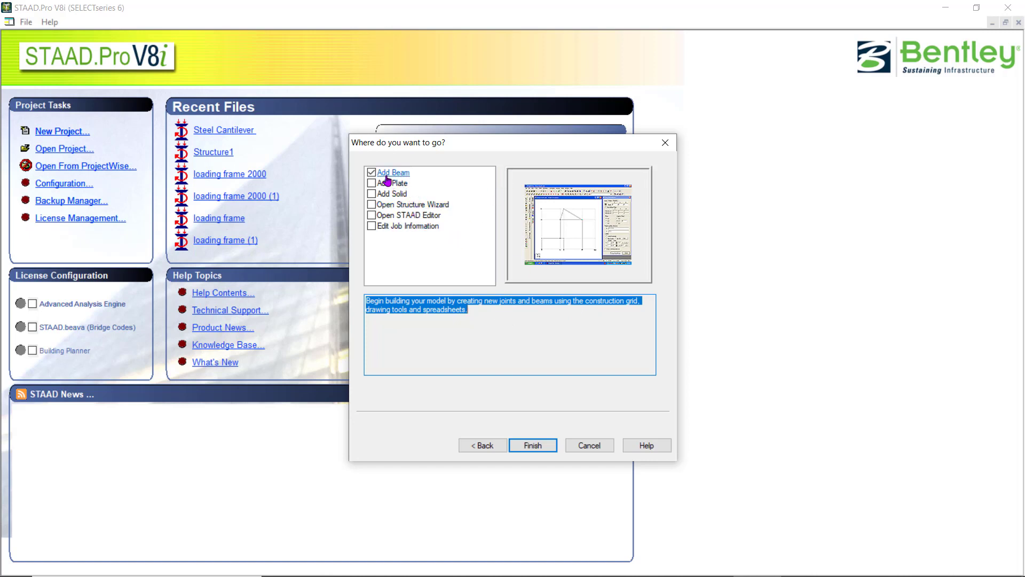
click(512, 447)
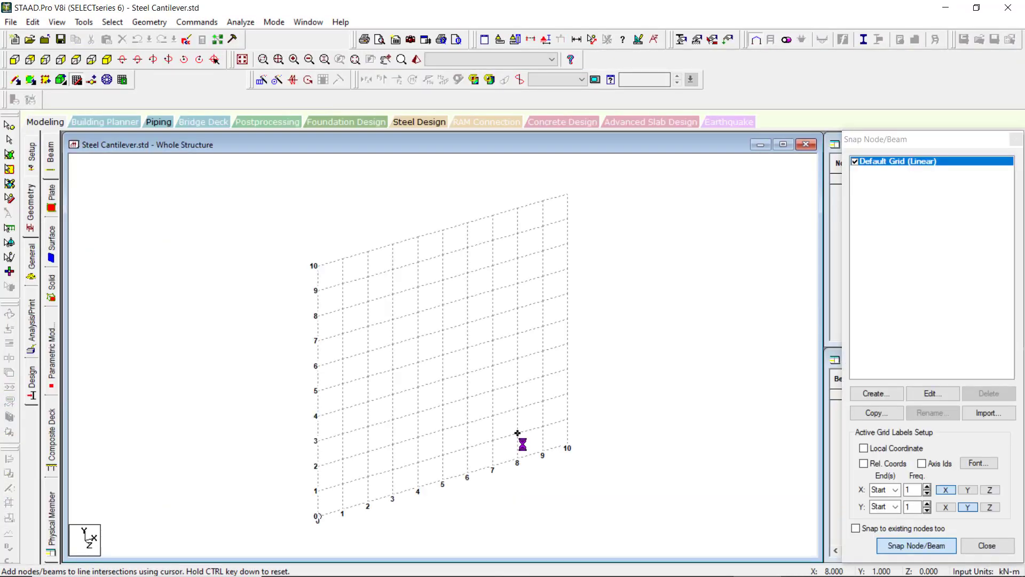
click(709, 564)
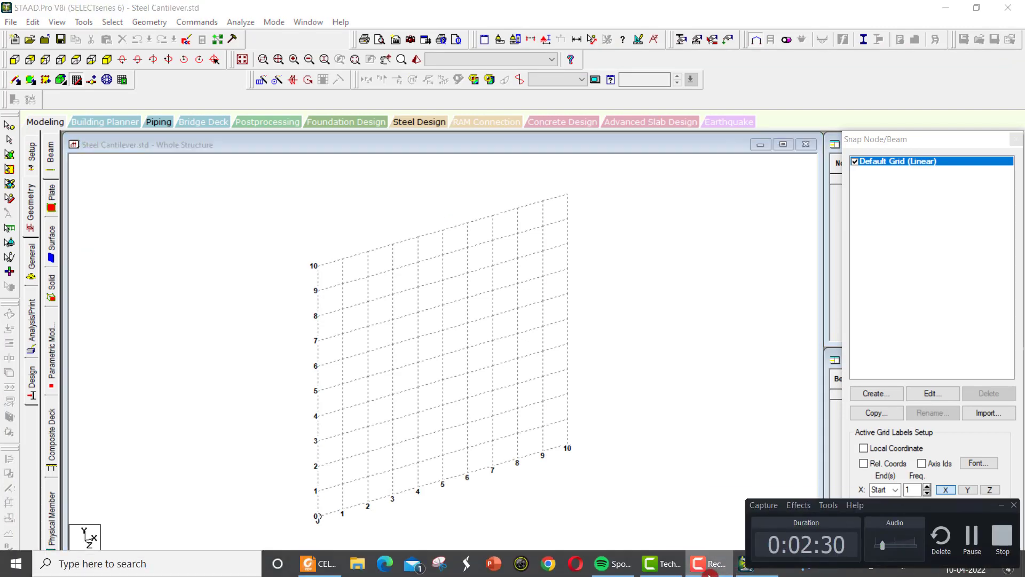
click(709, 564)
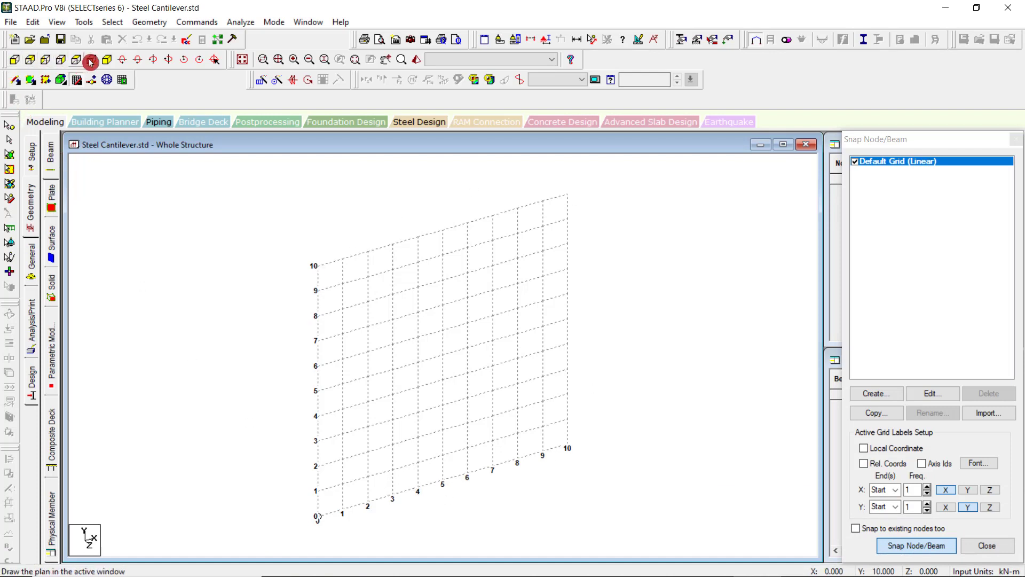
Show the construction grid in front view and move the Snap Node/Beam dialog clear of the Nodes and Beams tables.
click(14, 60)
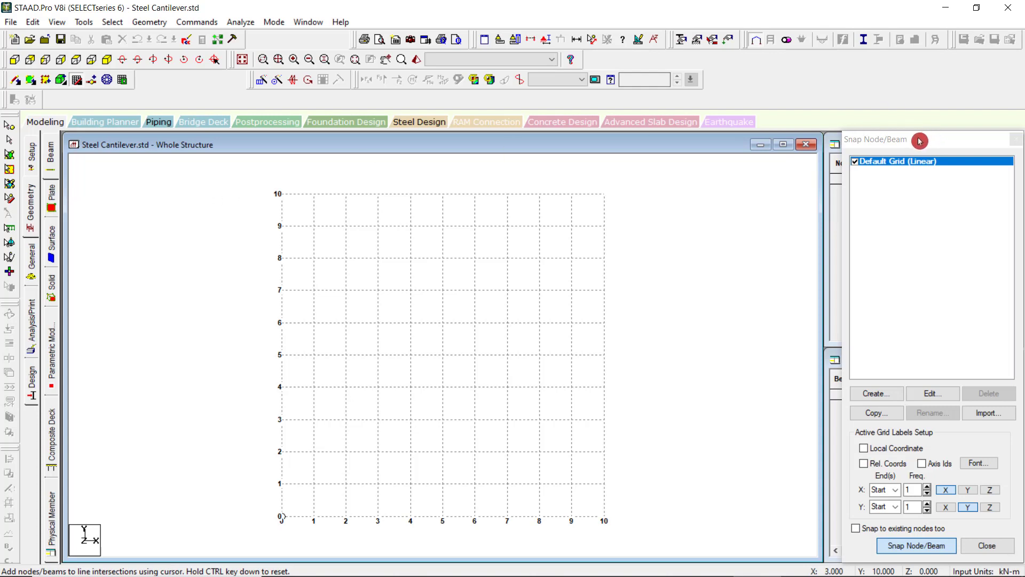
drag(901, 148, 690, 143)
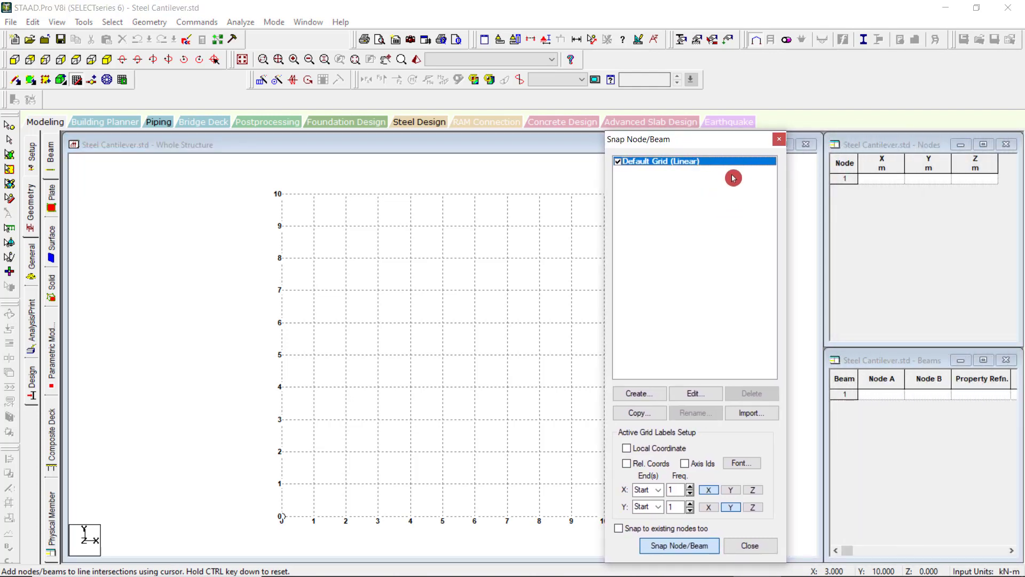
mouse_move(706, 142)
mouse_down()
mouse_move(734, 142)
mouse_move(725, 142)
mouse_up()
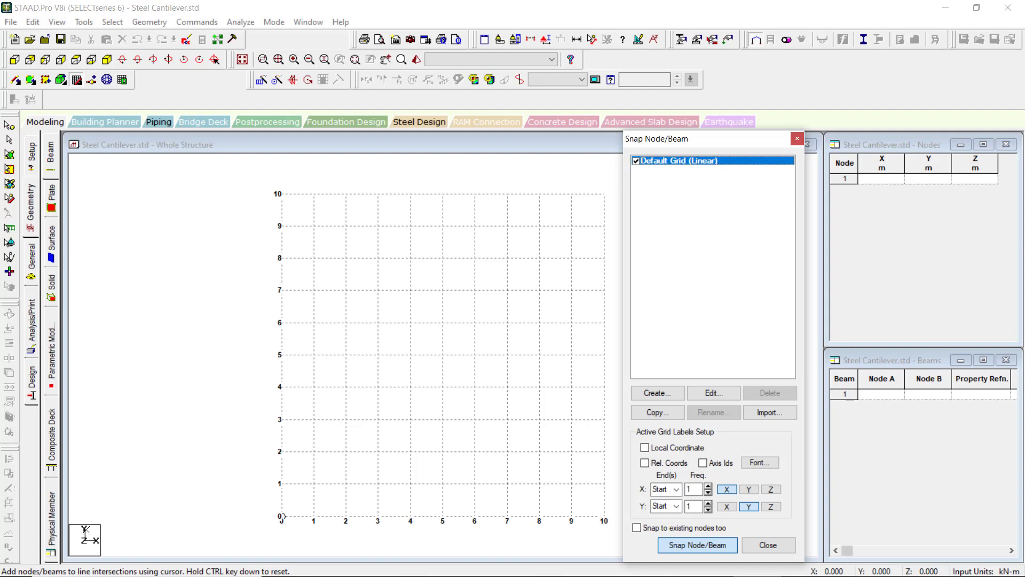
click(282, 516)
click(673, 396)
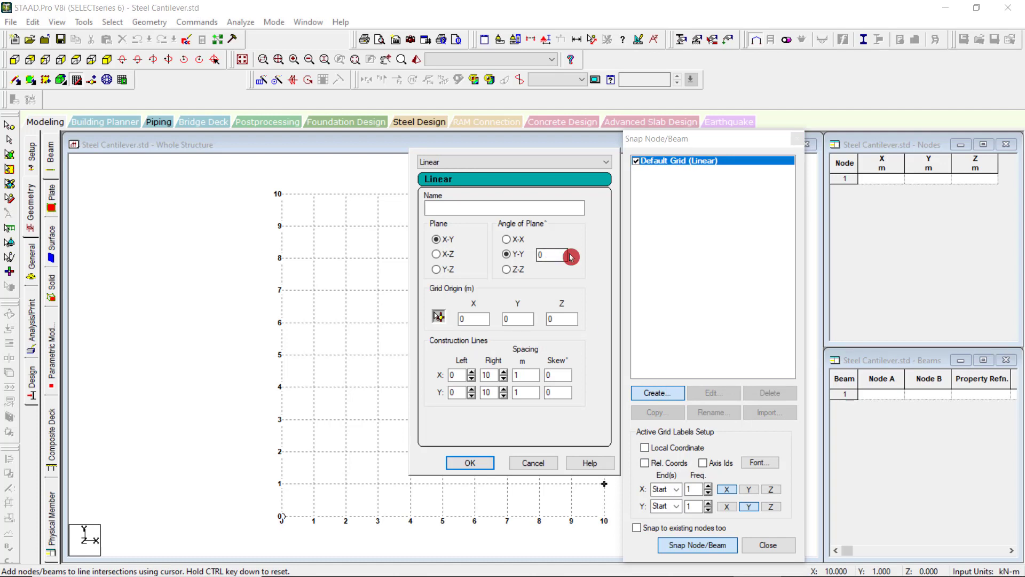
click(437, 207)
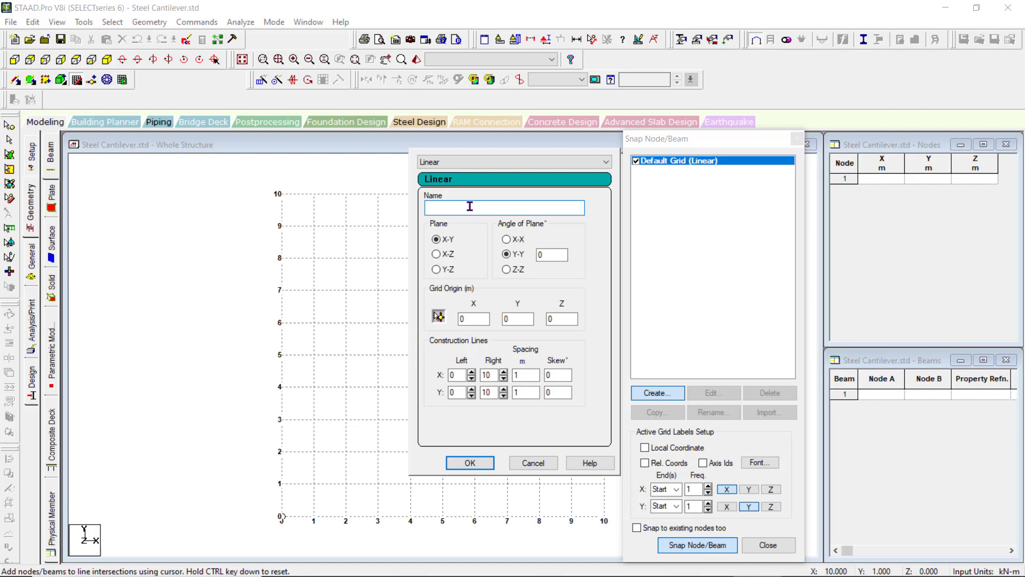
click(442, 238)
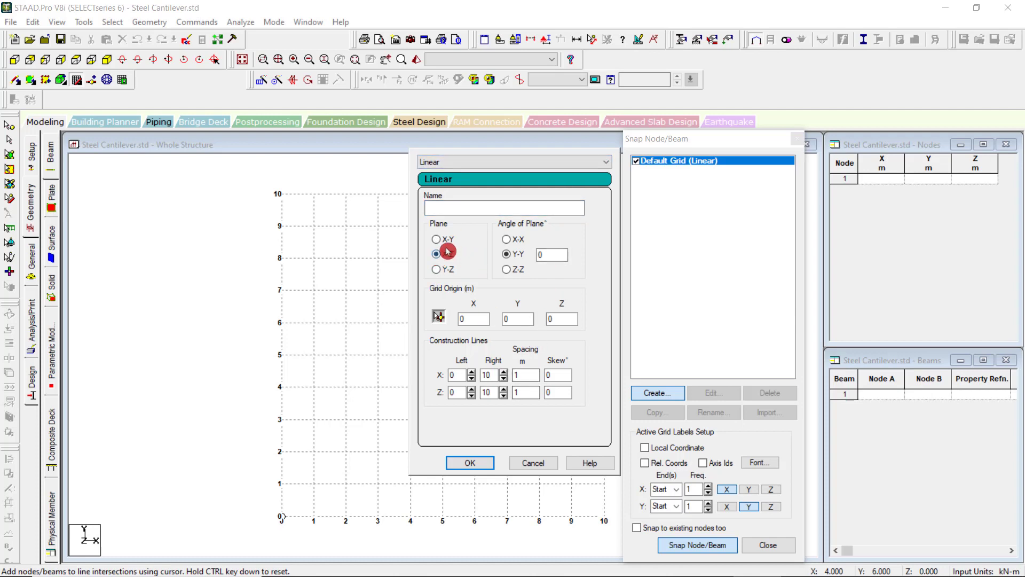
click(539, 465)
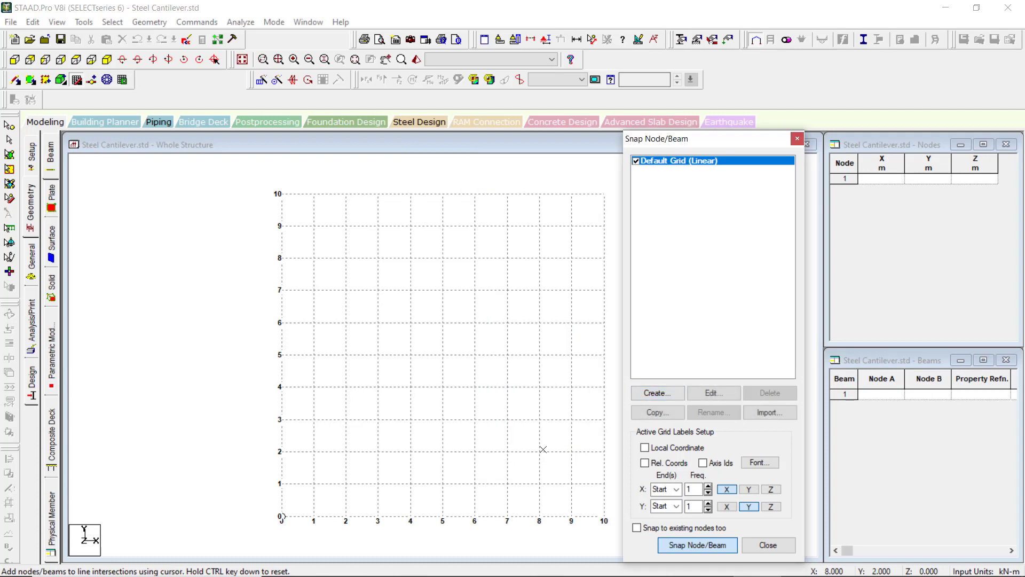
Edit the default grid to lie in the Y-Z plane with a plane angle of 20° about X-X.
click(721, 397)
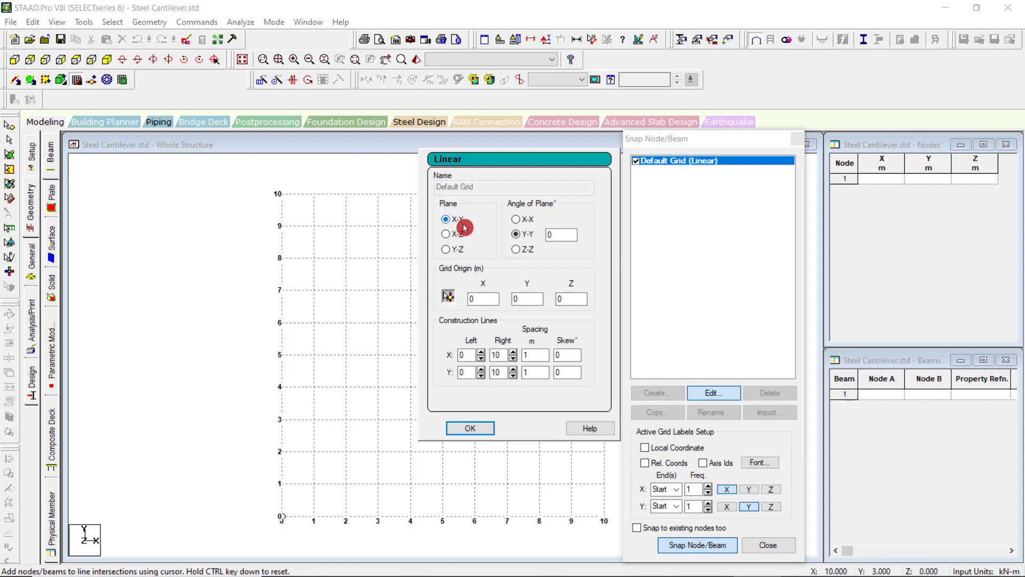
click(446, 235)
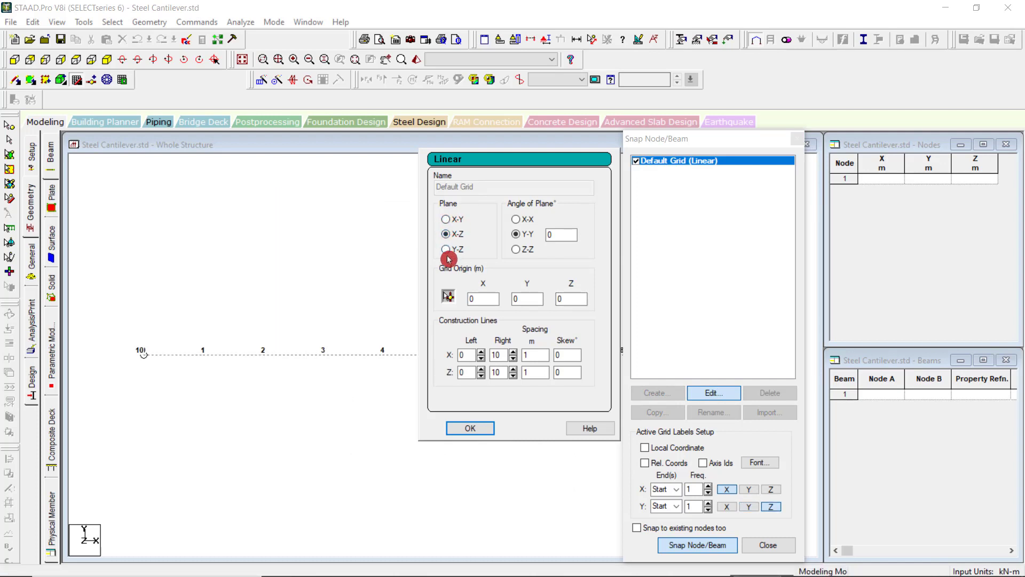
click(447, 249)
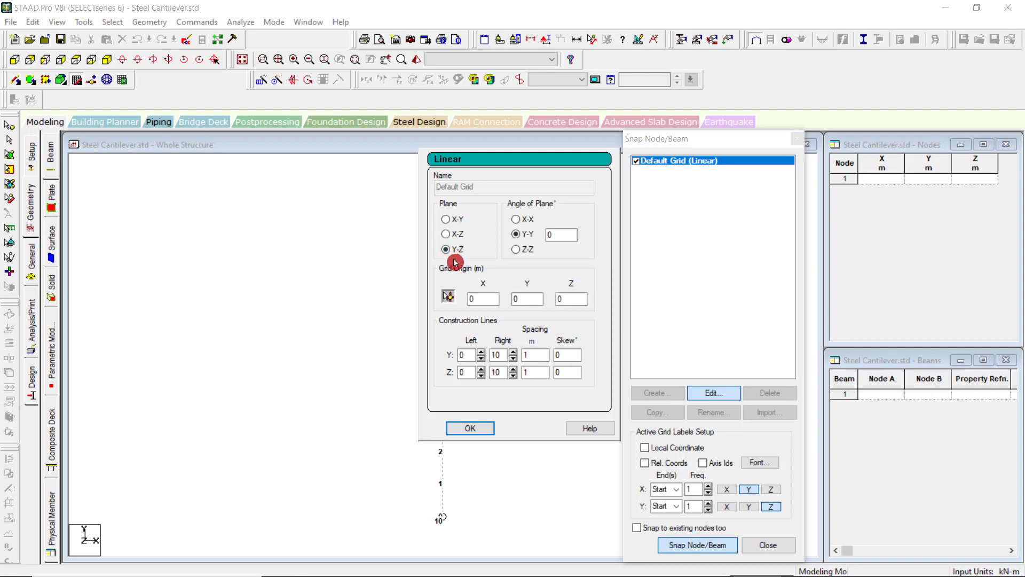
click(515, 222)
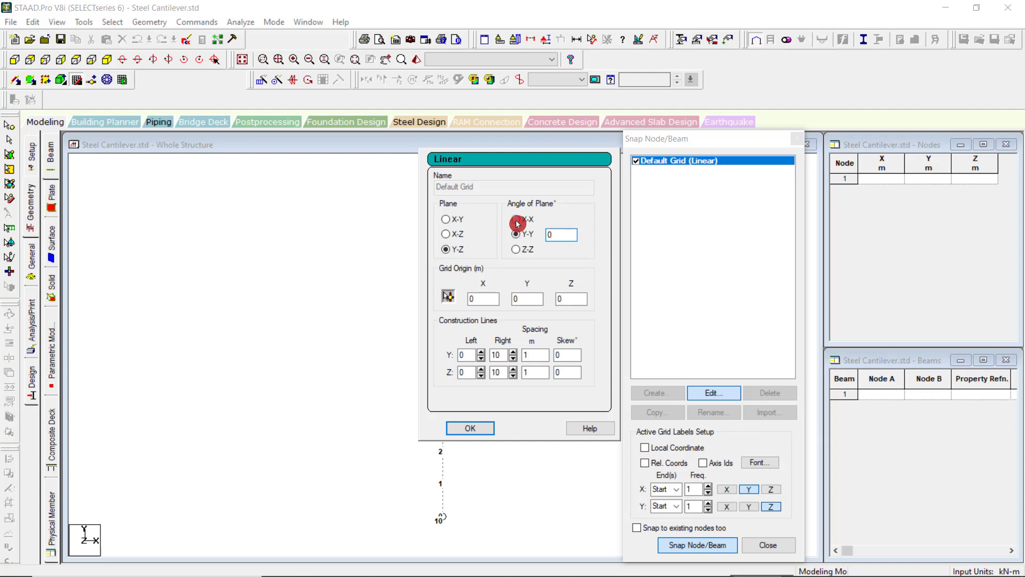
click(516, 222)
drag(556, 220, 532, 222)
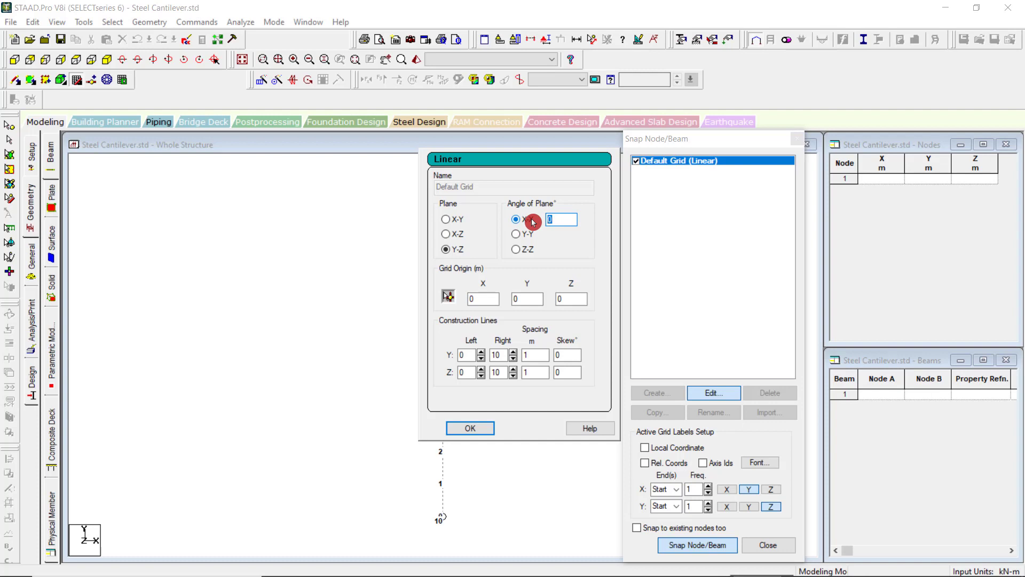
text(20)
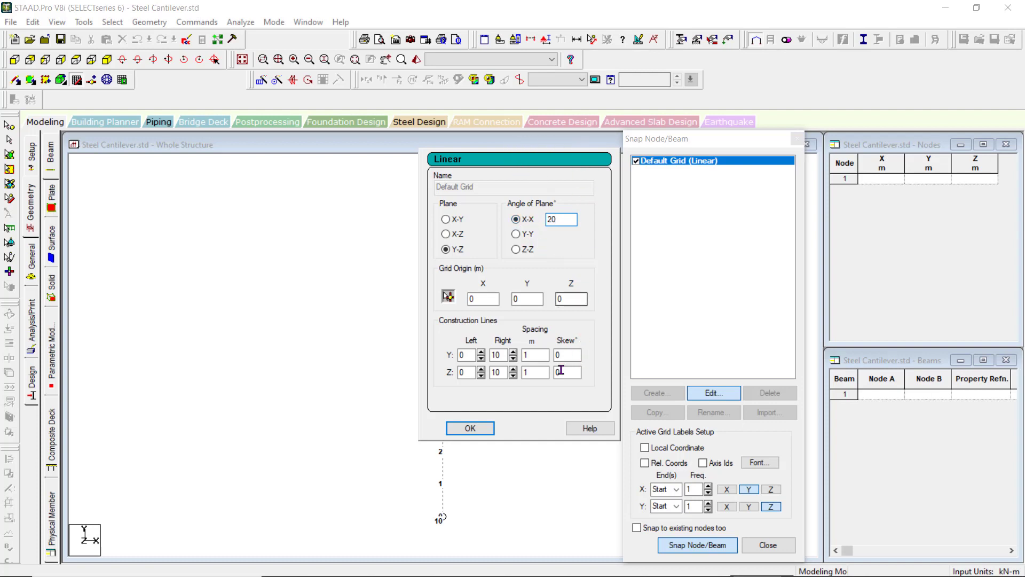
click(470, 430)
Show the model in isometric view and set the default grid's plane angle about X-X to 0°.
click(94, 80)
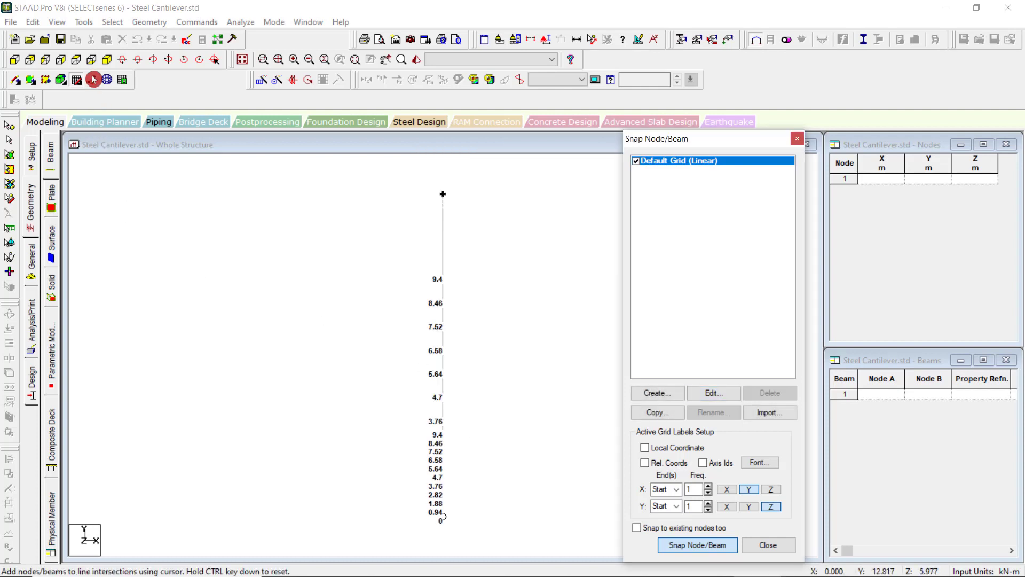
click(108, 60)
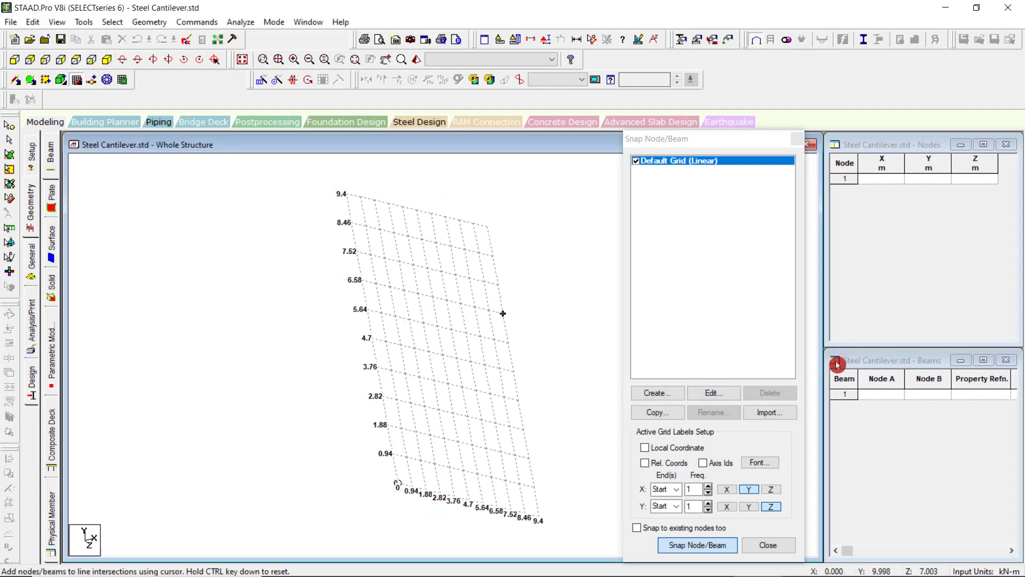
click(722, 395)
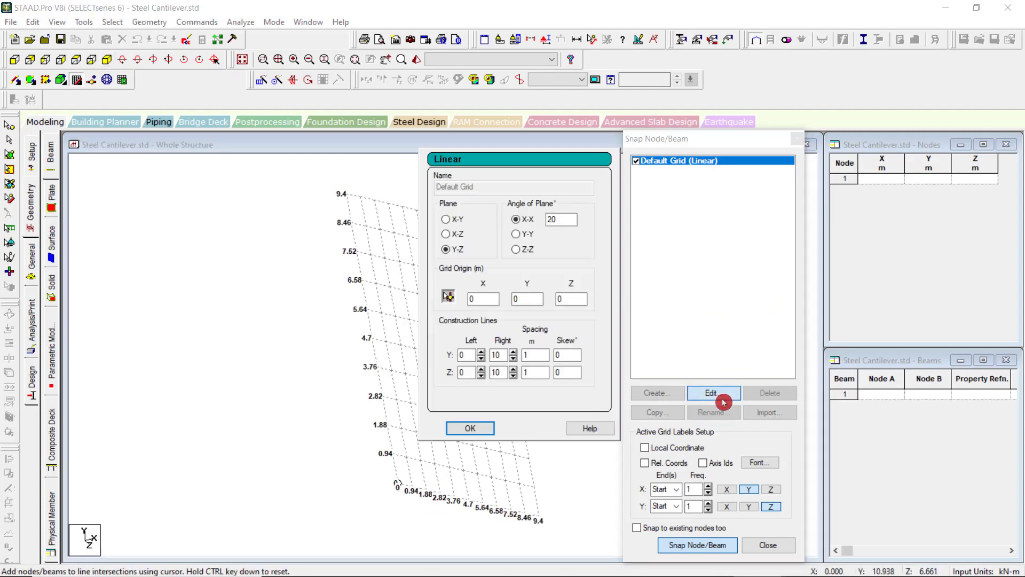
double_click(558, 220)
text(0)
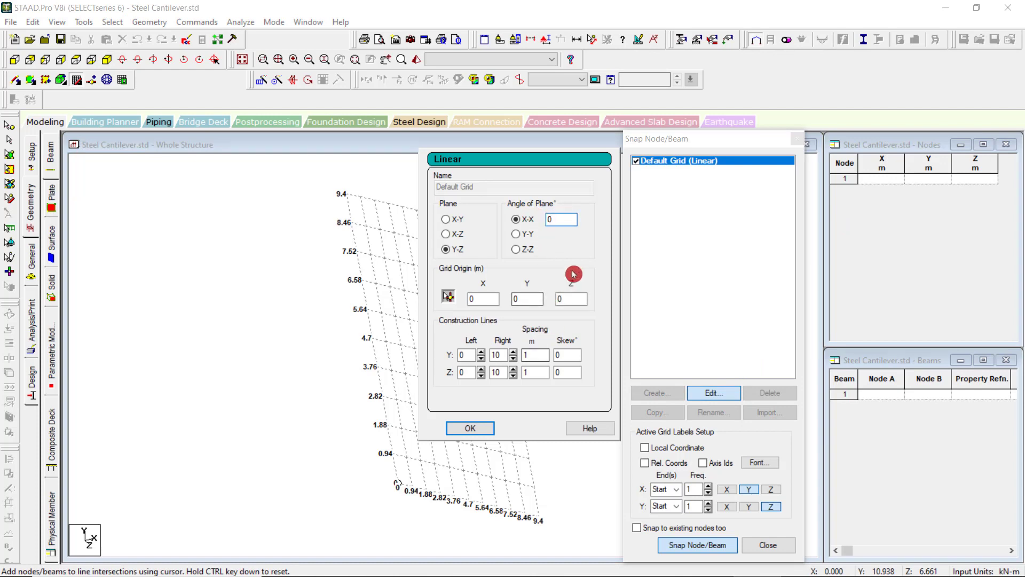
click(485, 430)
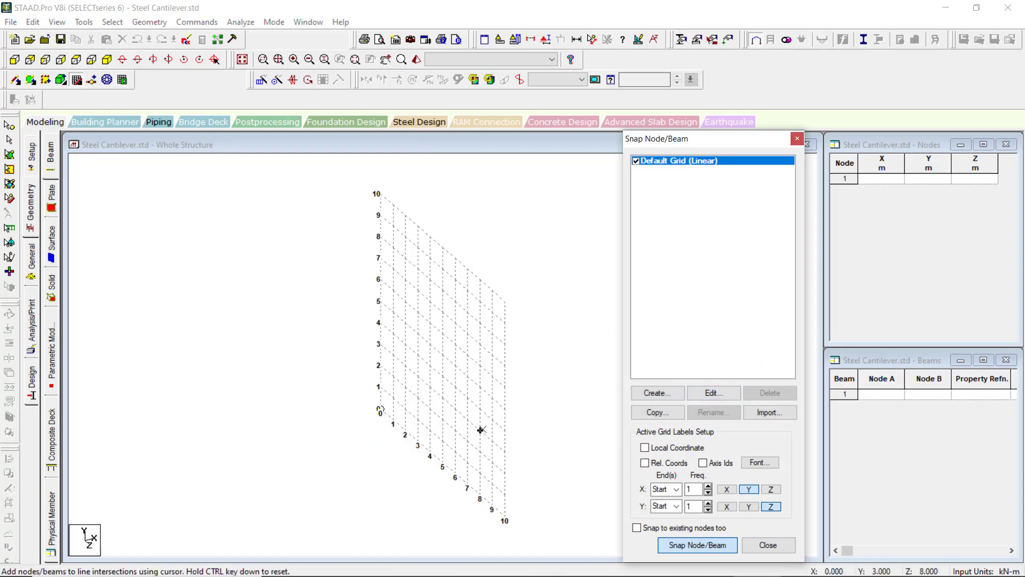
Edit the default grid to lie in the X-Y plane and try a 20° plane angle about X-X, Y-Y and Z-Z.
click(715, 395)
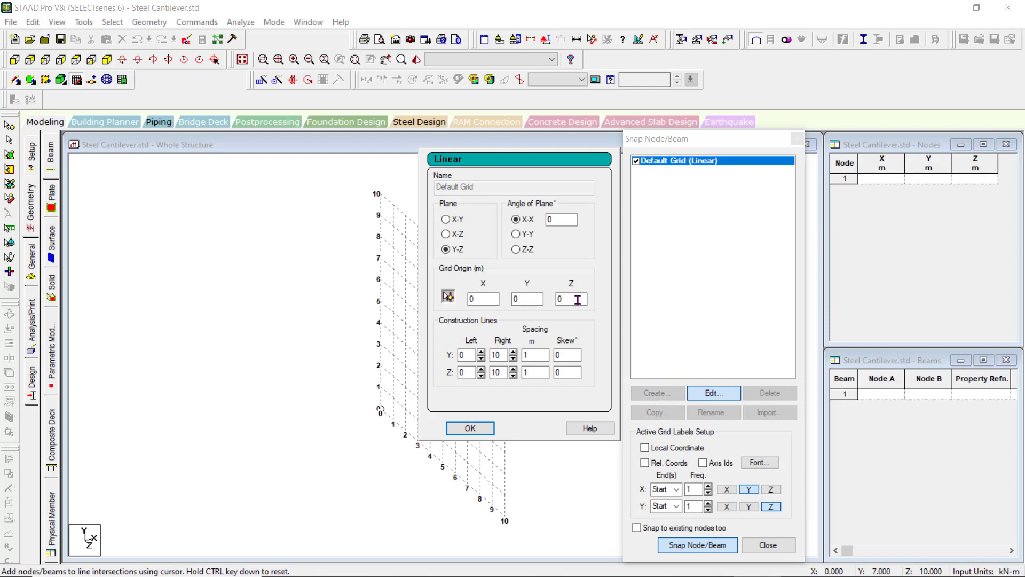
click(446, 220)
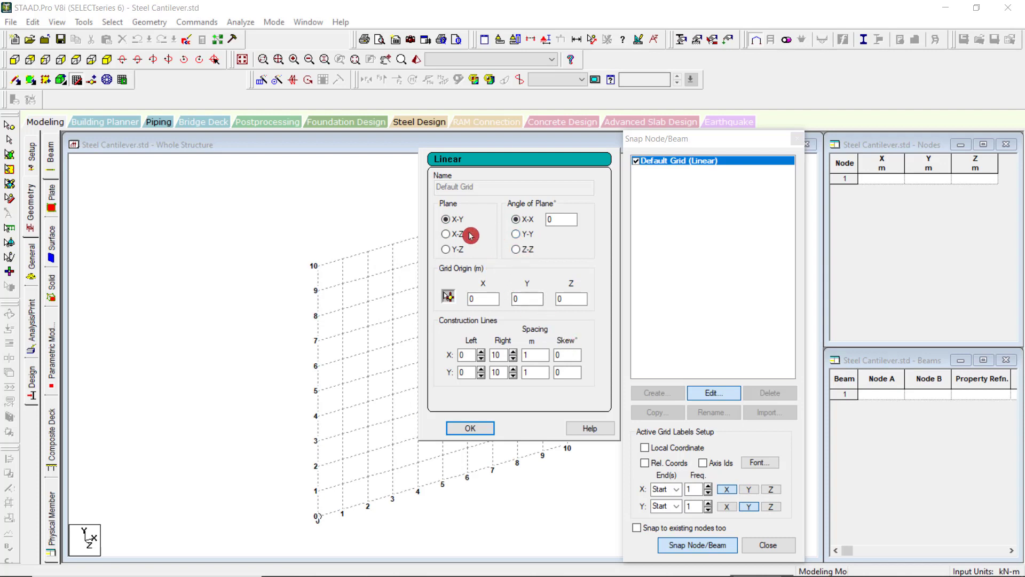
drag(556, 220, 541, 219)
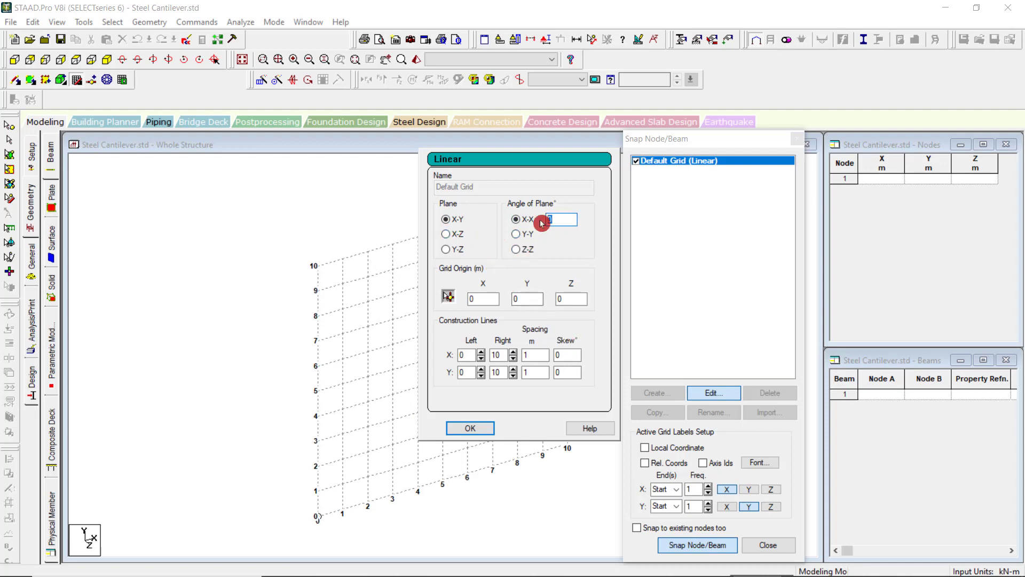
text(20)
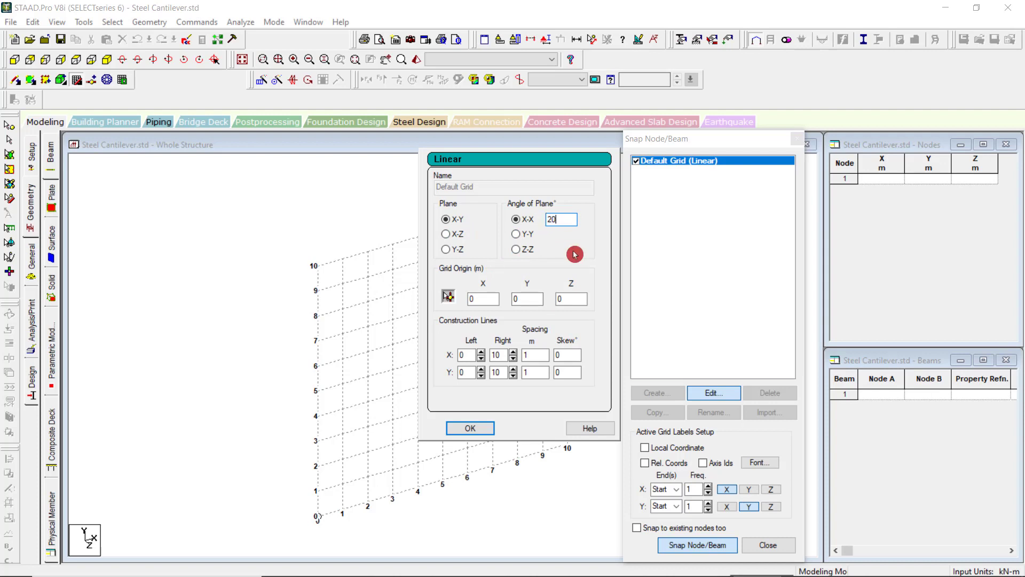
click(533, 238)
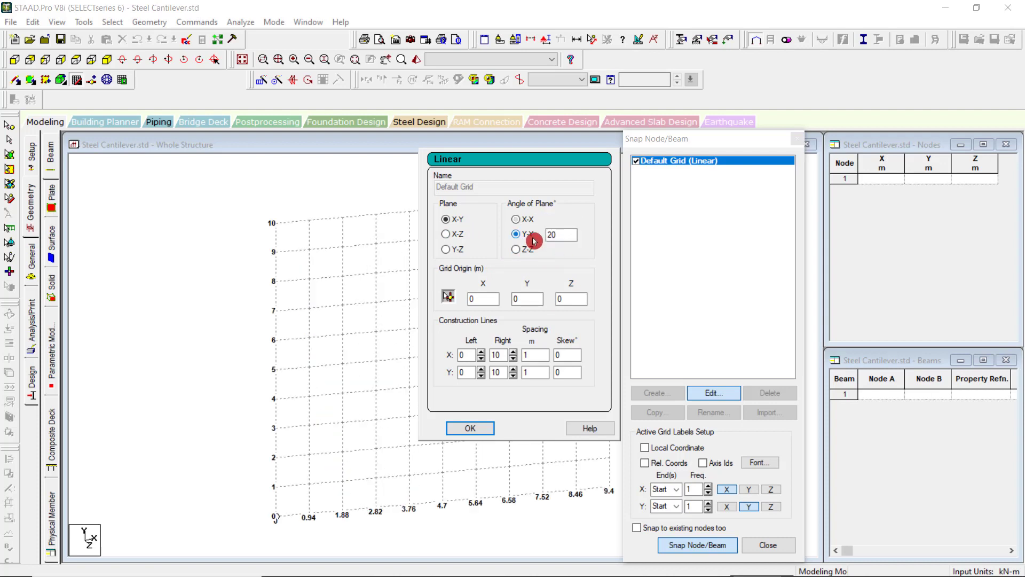
click(525, 250)
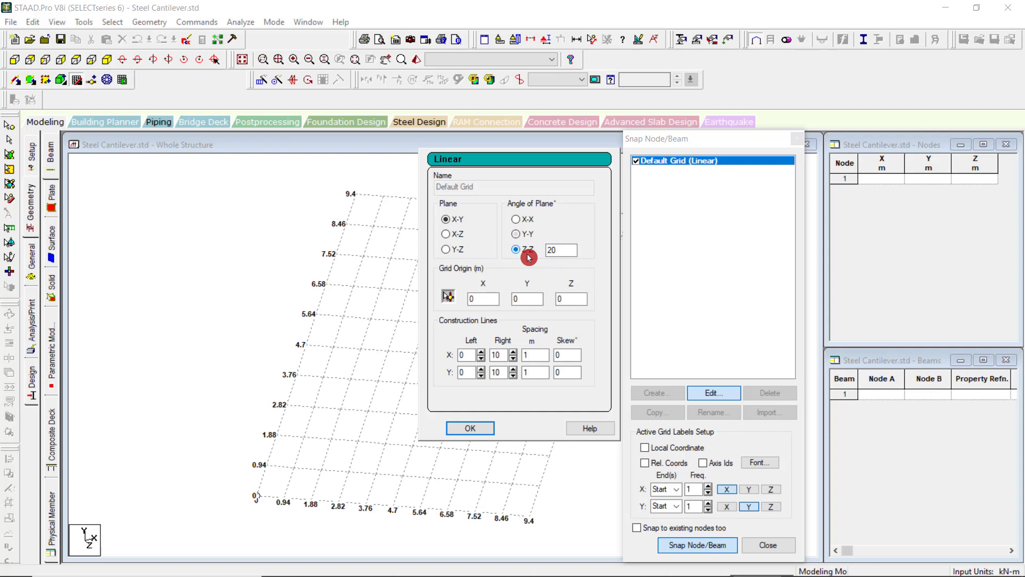
Set the default grid's plane angle to 0° with Z-Z as the axis, and show the model in front view.
click(533, 223)
drag(569, 218, 532, 221)
text(0)
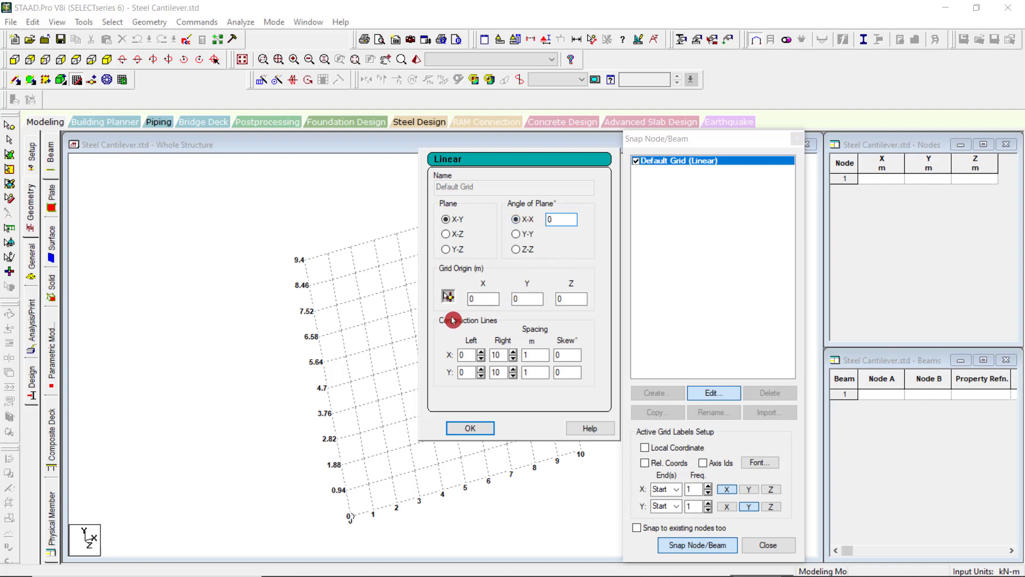
click(515, 250)
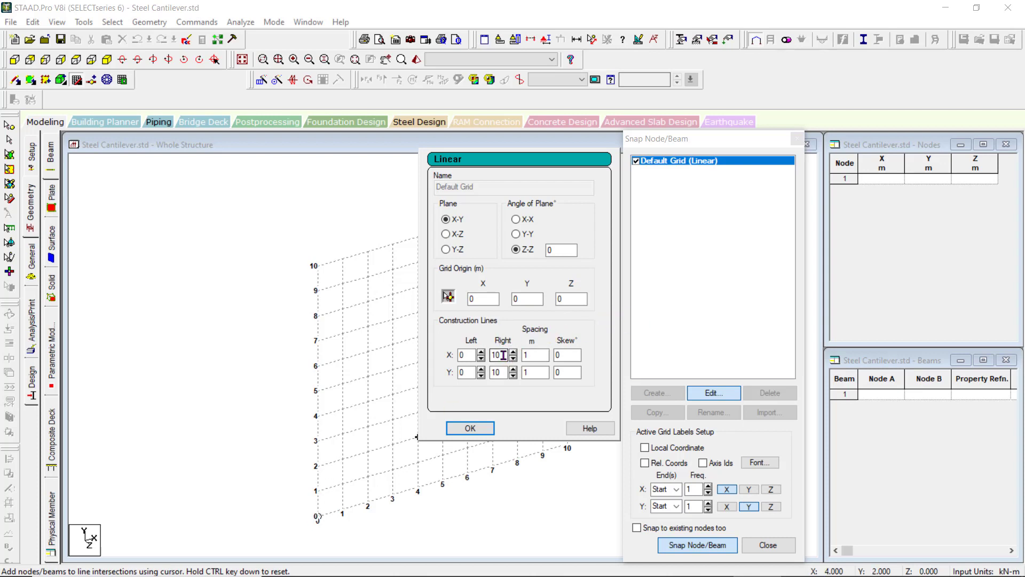
click(61, 80)
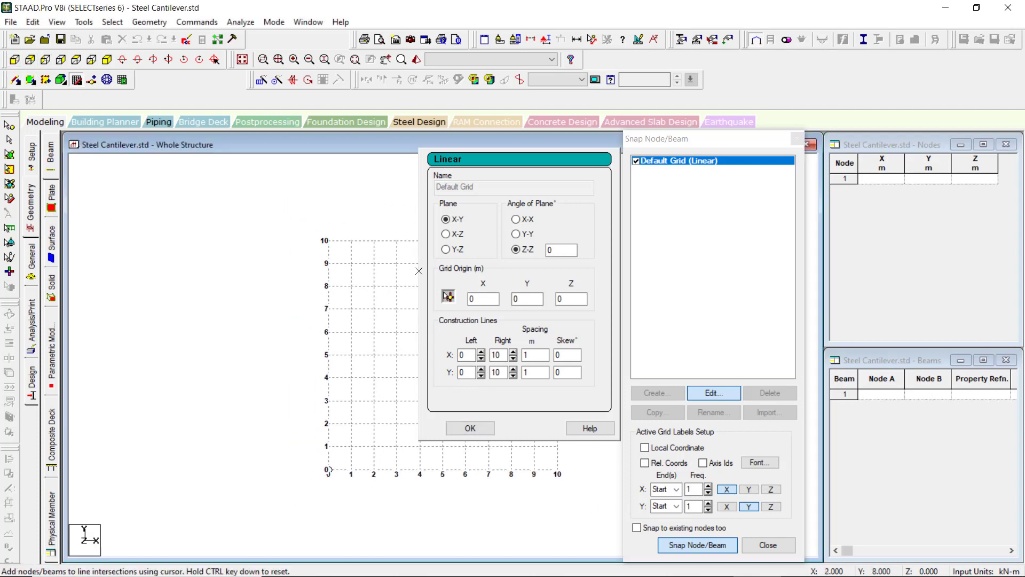
drag(515, 146, 461, 148)
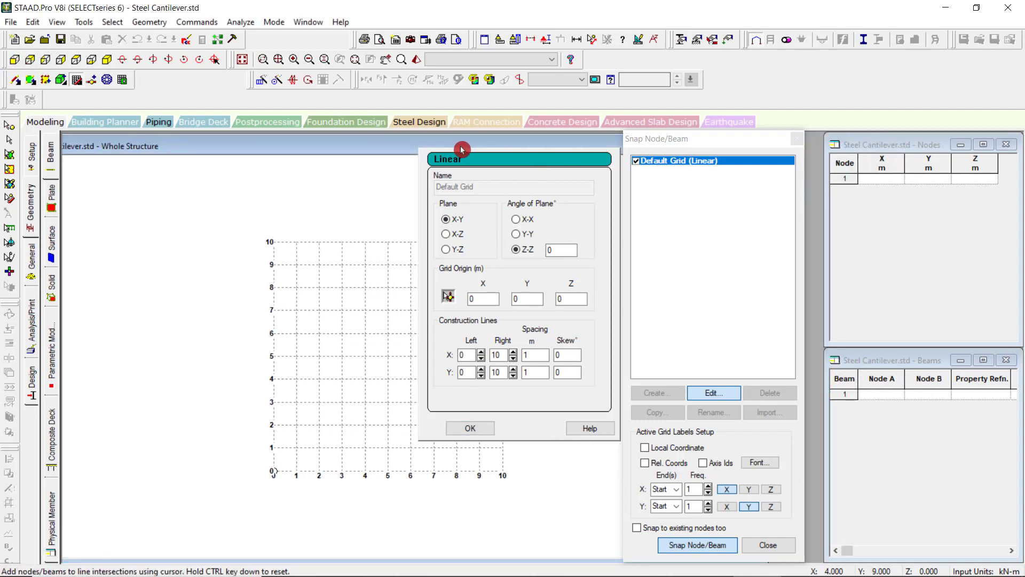
click(502, 150)
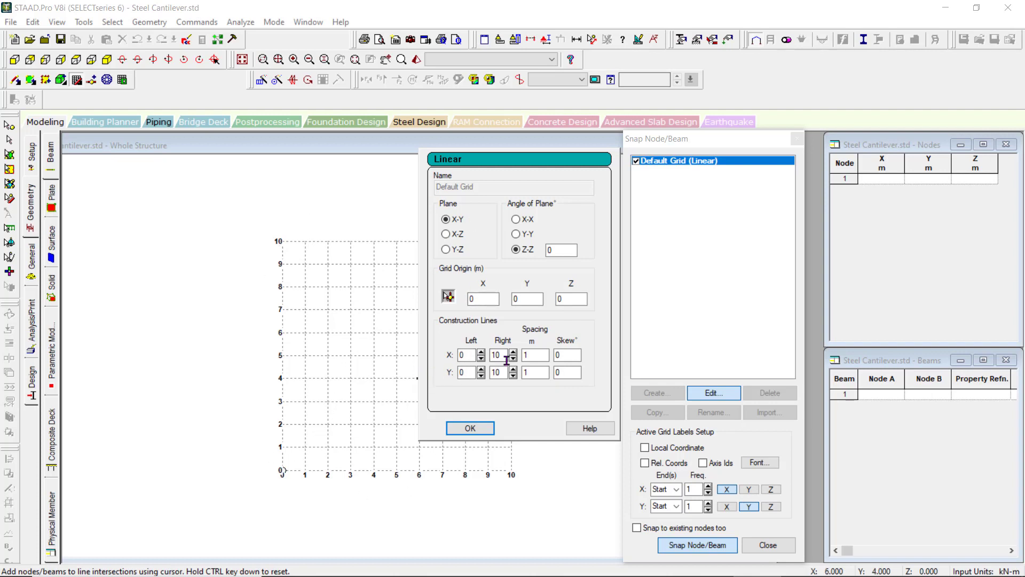
Set the default grid's construction line spacing to 0.5 m in both X and Y.
drag(535, 357, 515, 360)
text(0.5)
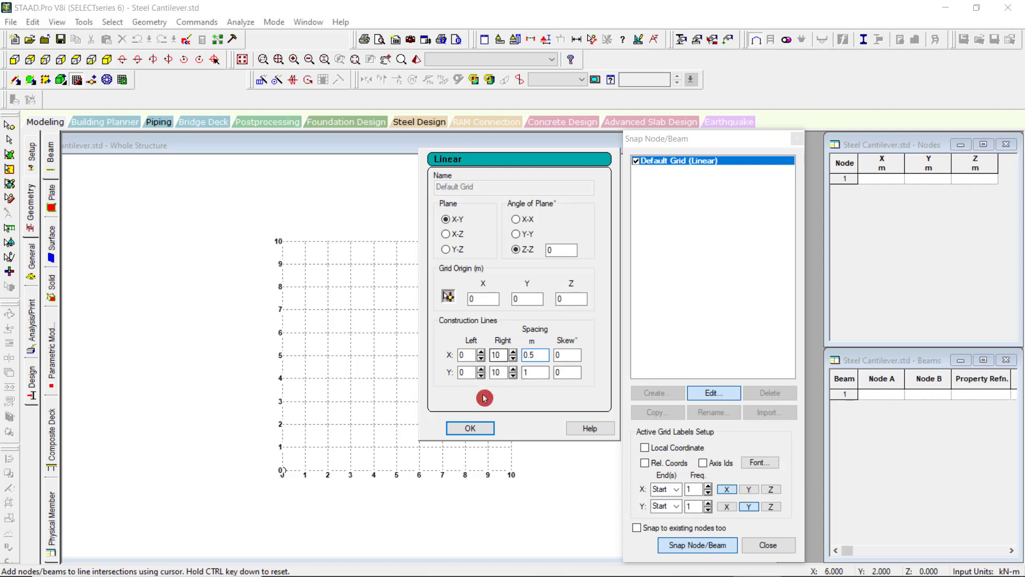
click(520, 372)
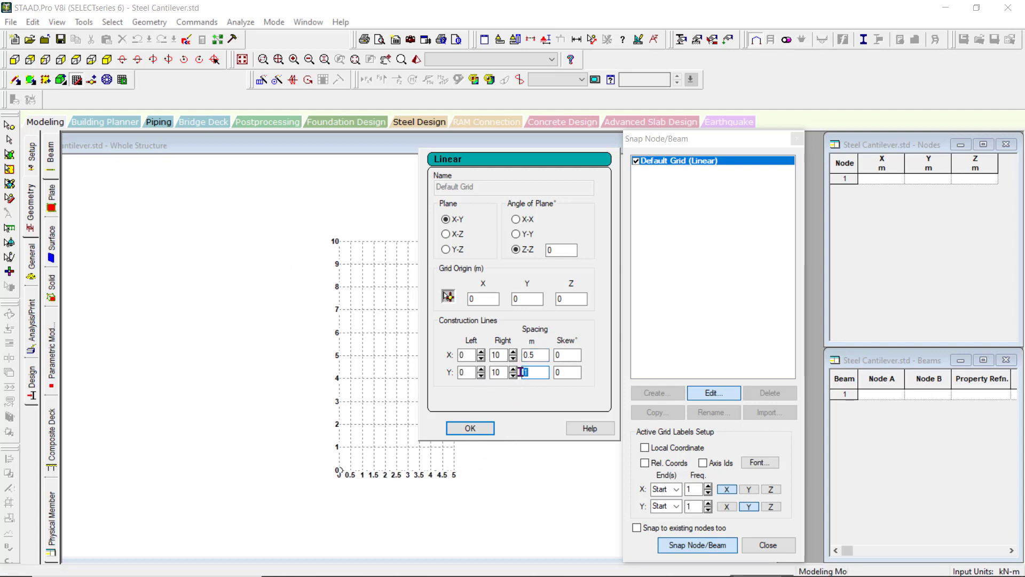
click(521, 372)
text(0.5)
click(485, 427)
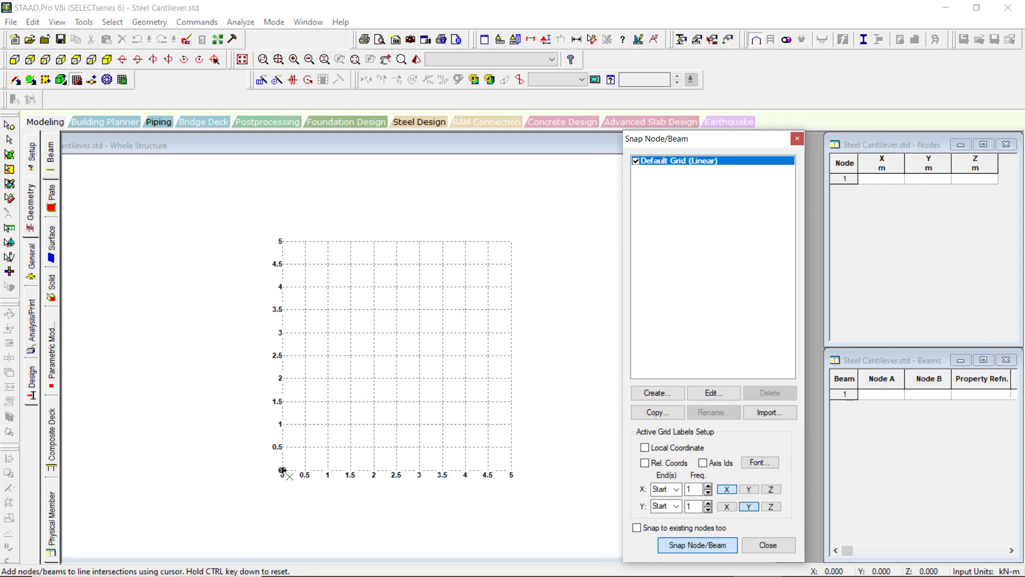
Edit the default grid again and set its construction line spacing to 1 m in both X and Y.
click(713, 394)
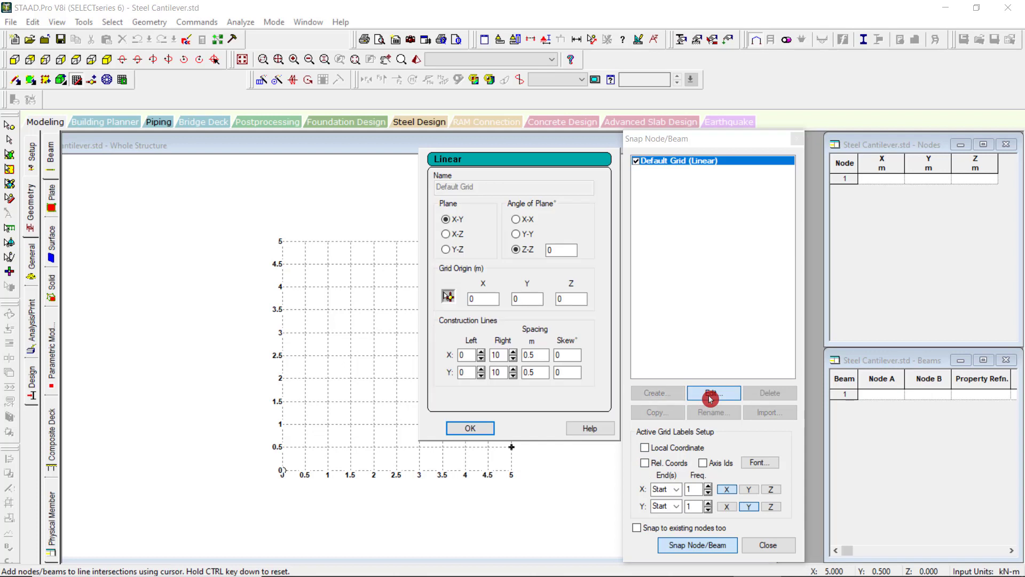
double_click(530, 355)
text(1)
double_click(529, 372)
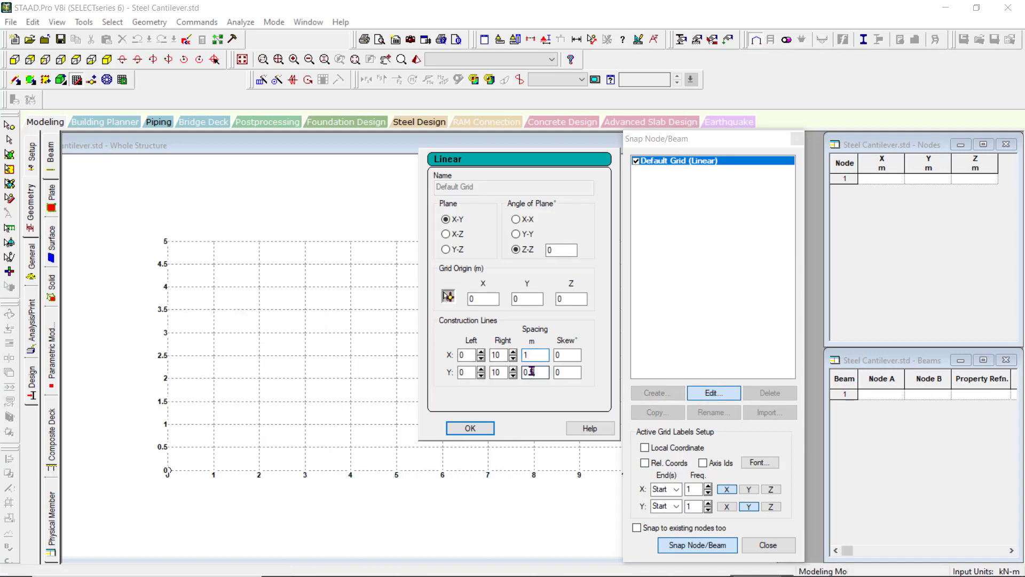
text(1)
click(487, 430)
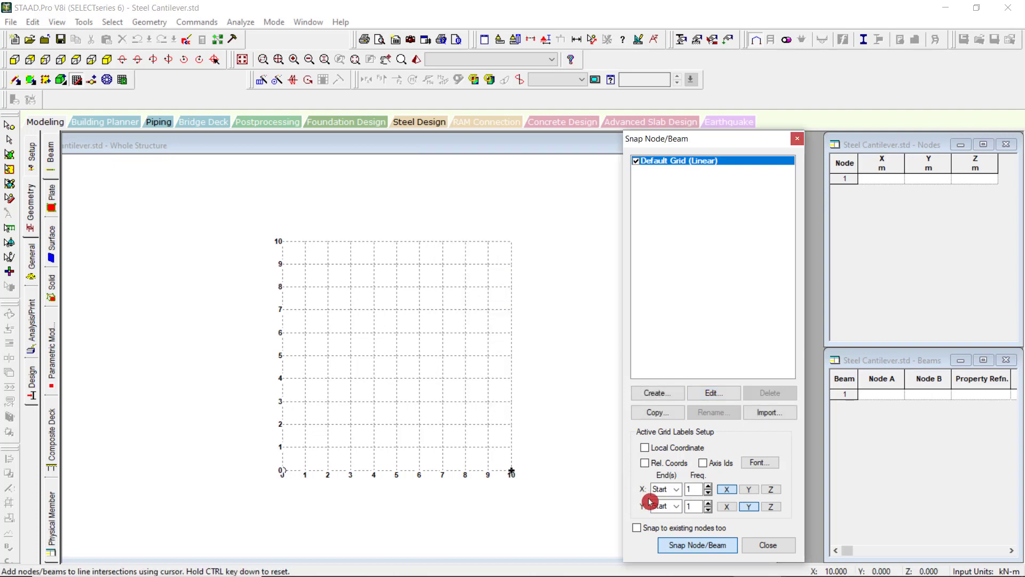
Turn off Snap Node/Beam mode and close its dialog to hide the construction grid.
click(699, 546)
click(699, 548)
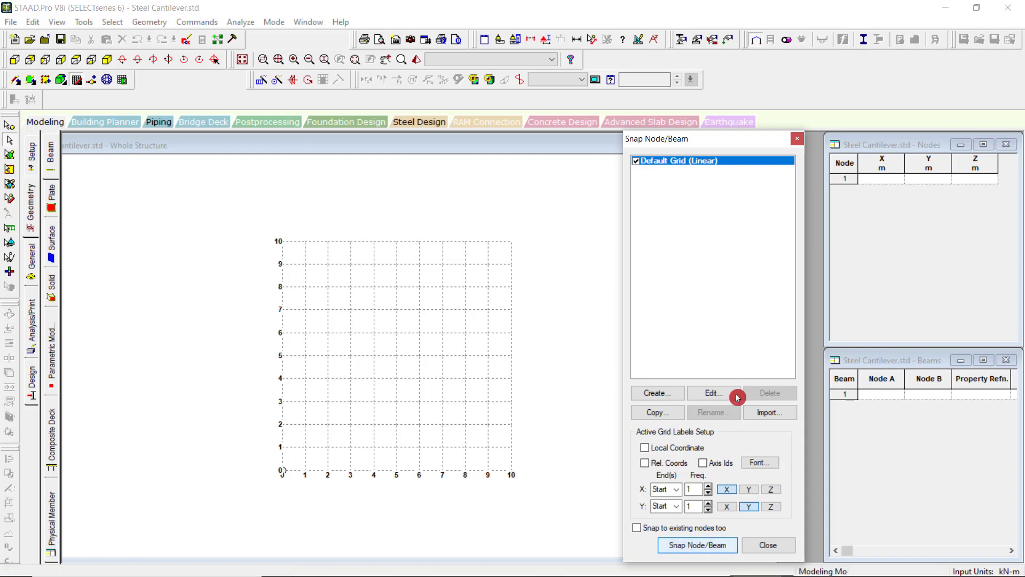
click(797, 143)
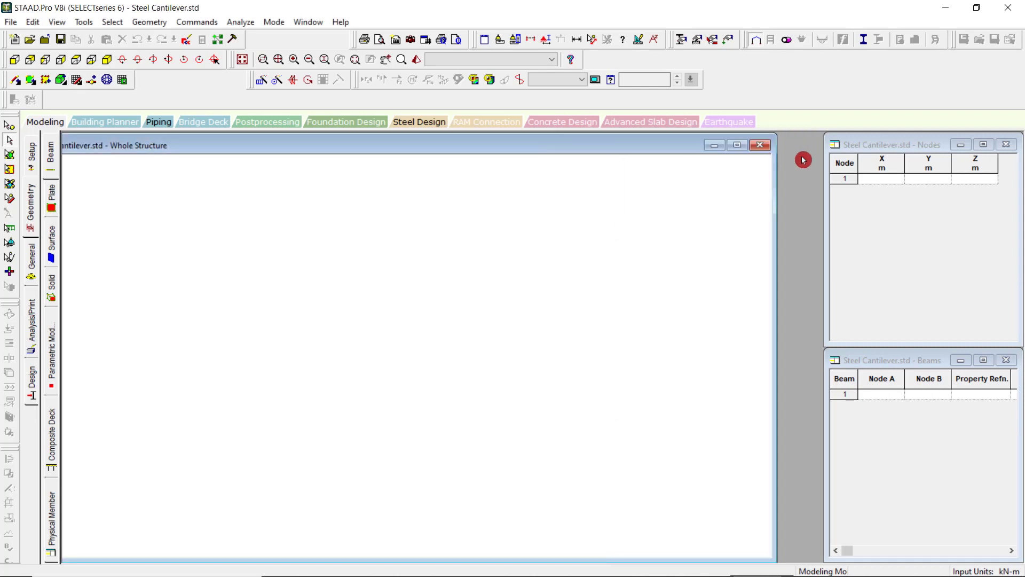
Reopen the Snap Node/Beam construction grid and move its dialog clear of the Nodes and Beams tables.
click(16, 60)
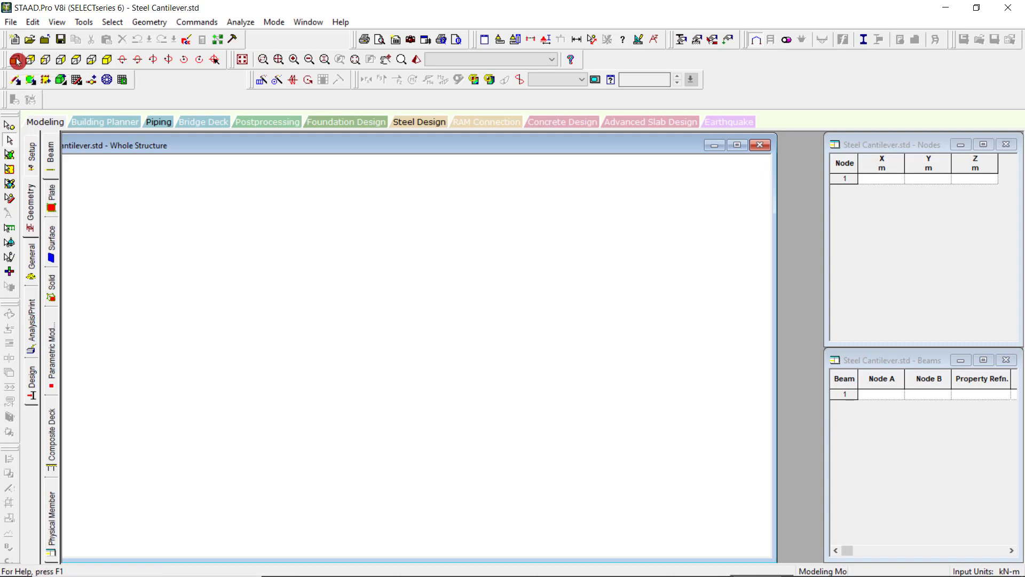
click(122, 83)
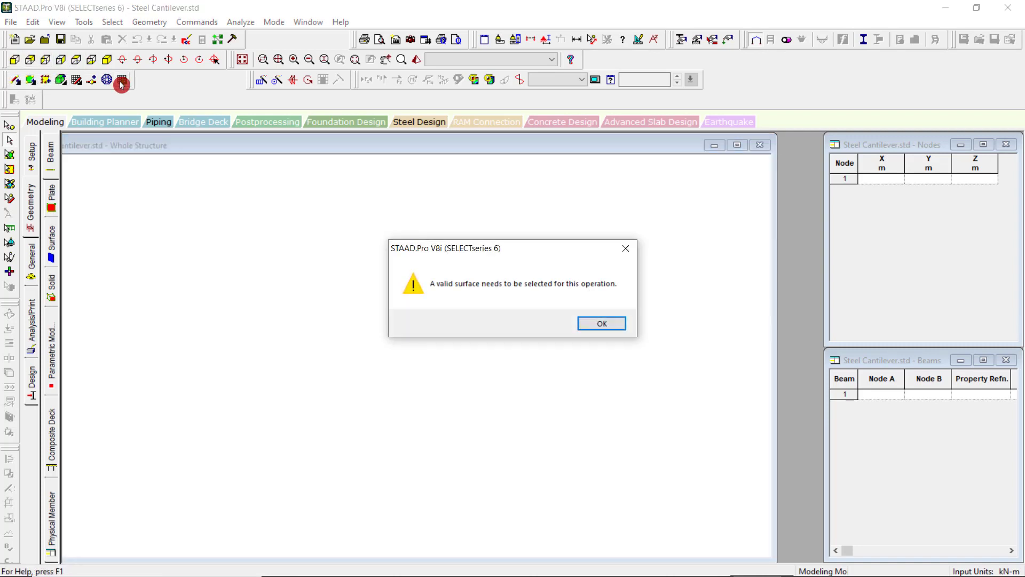
click(606, 323)
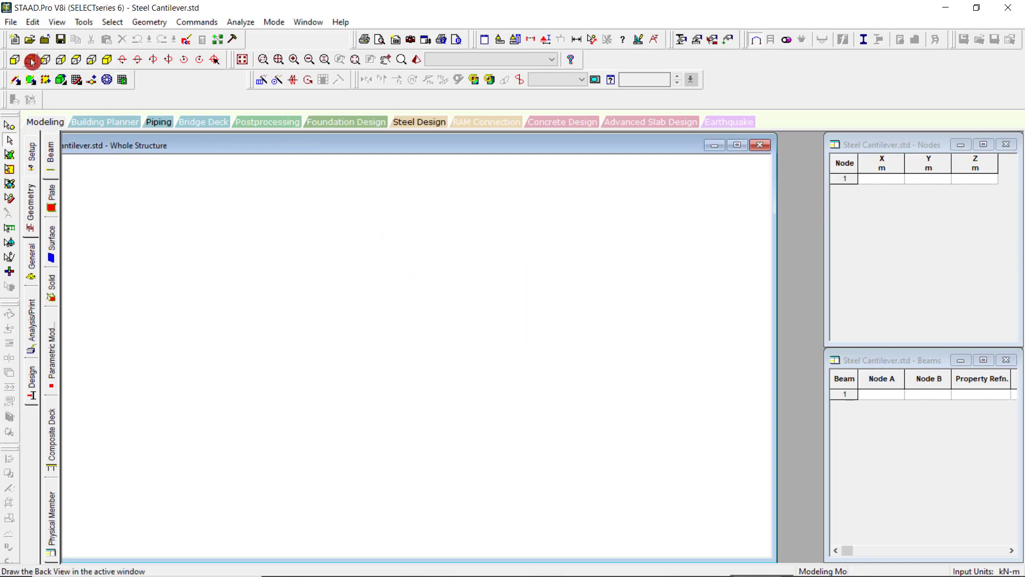
click(75, 81)
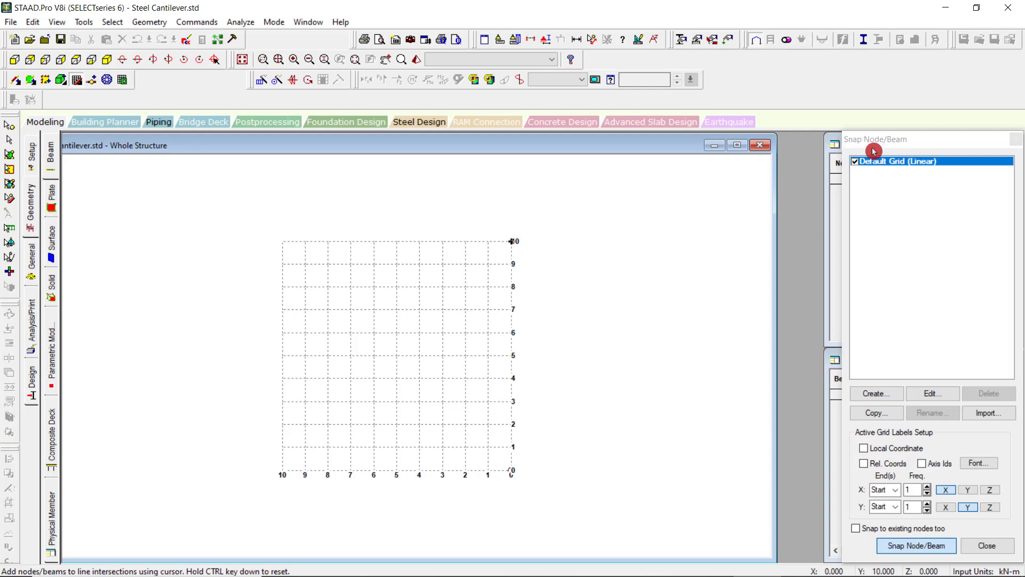
drag(874, 144, 664, 210)
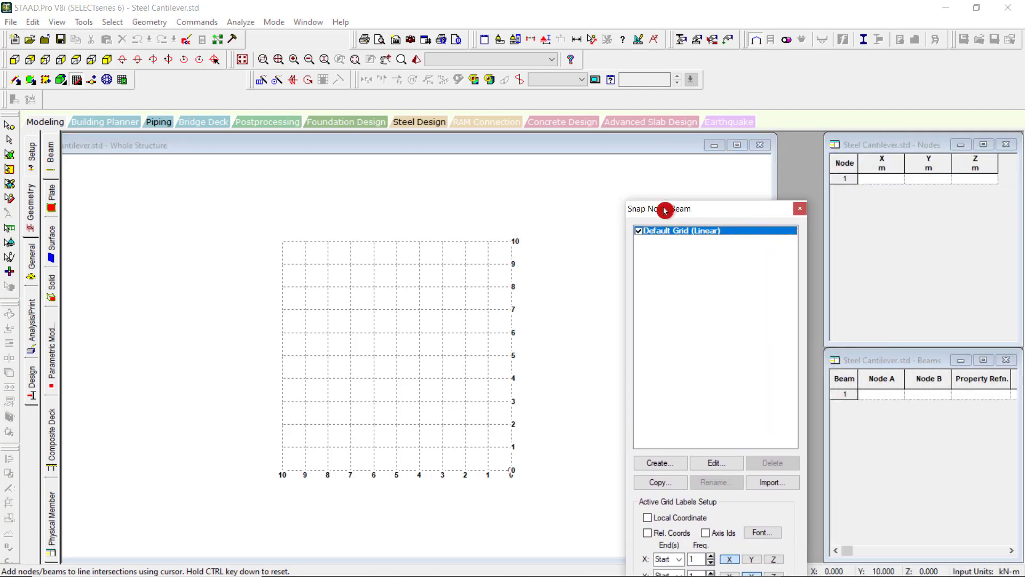
Place a node at X 0, Y 10, Z 0 on the grid and show the model in front view, accepting the auto save.
click(886, 184)
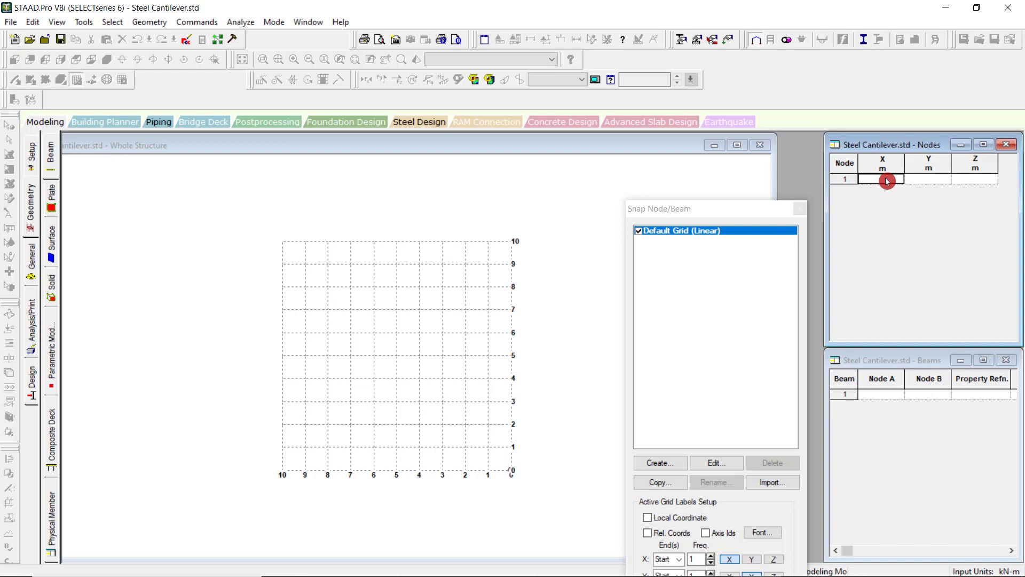
click(511, 241)
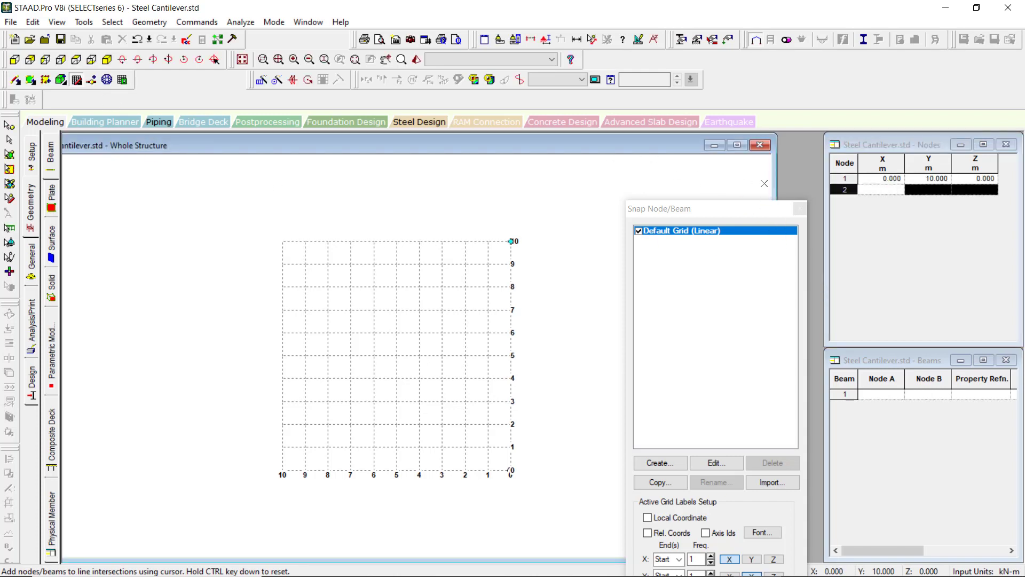
click(16, 60)
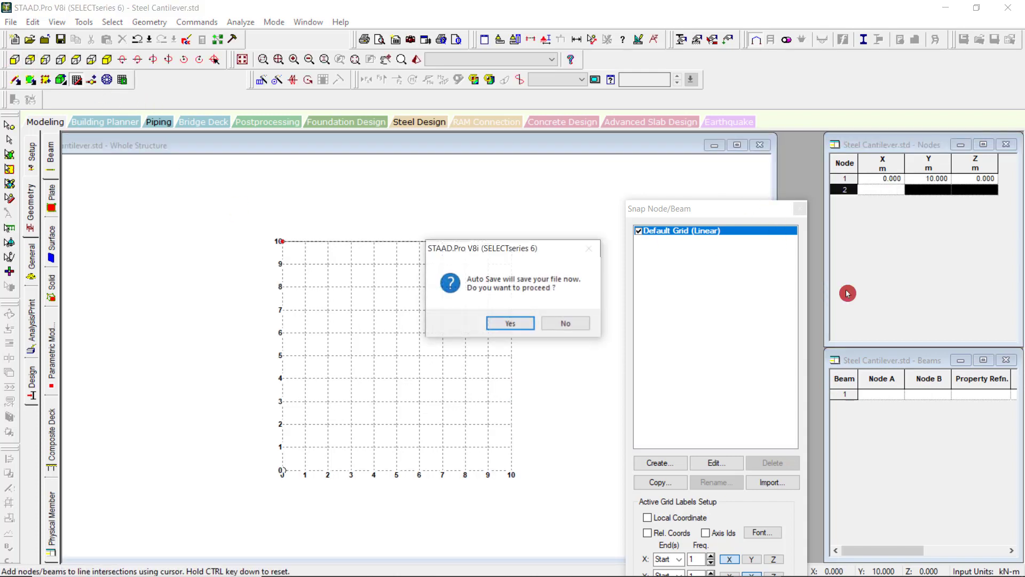
click(514, 322)
click(432, 315)
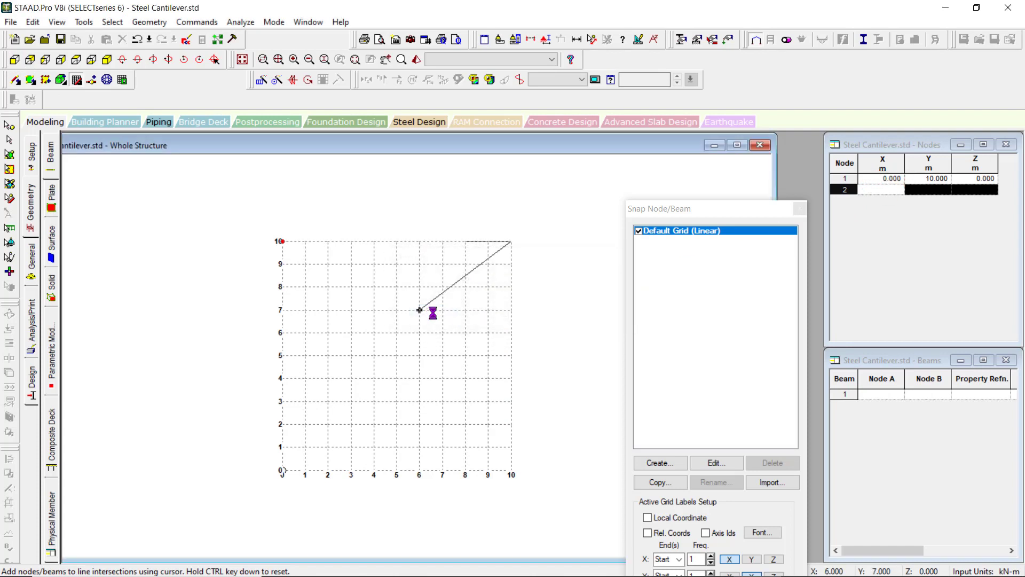
Undo the last node placement.
click(798, 231)
click(102, 71)
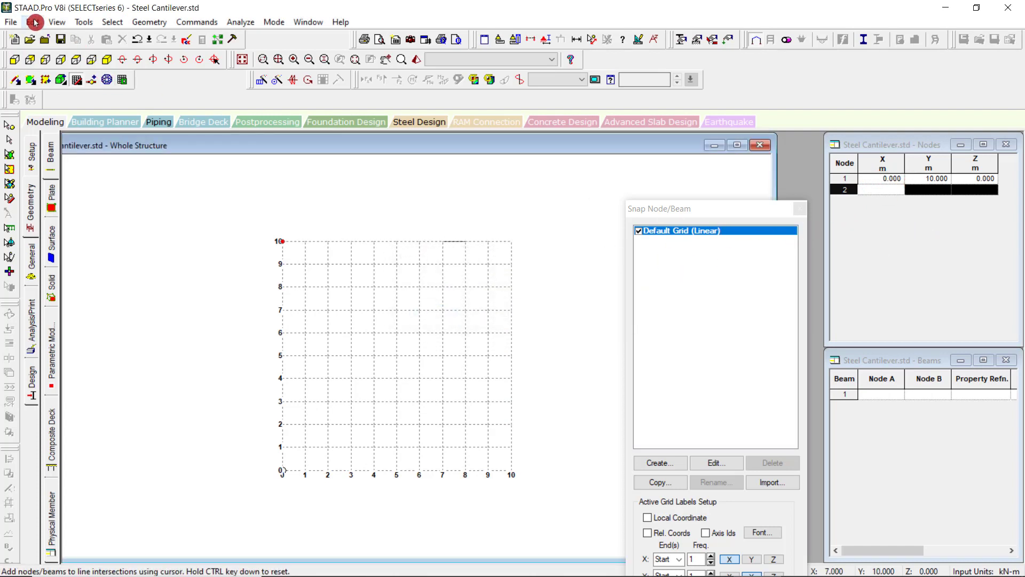
click(32, 22)
click(54, 37)
Add the first node at the origin in the Nodes table by entering 0 as its X coordinate.
click(894, 180)
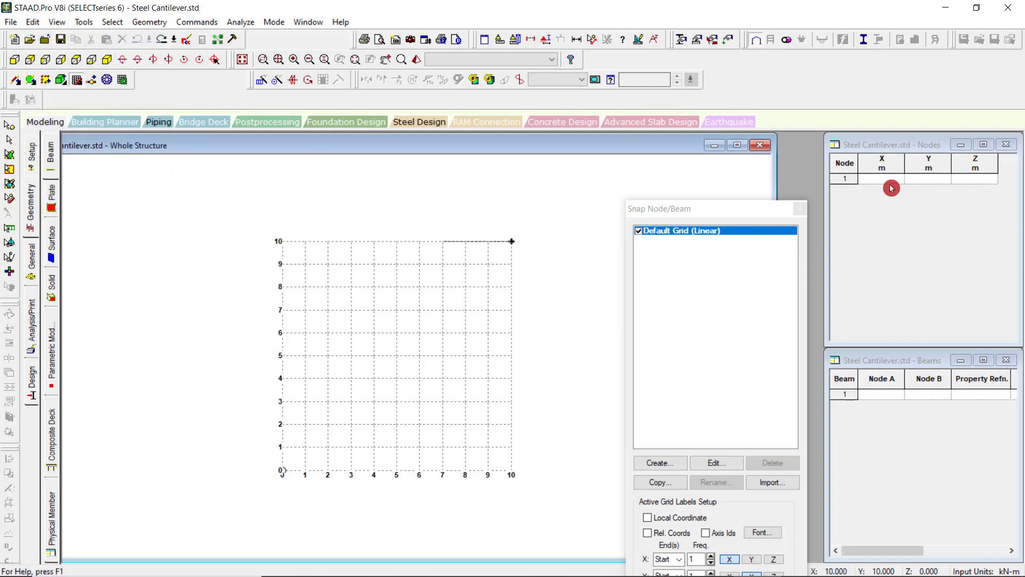
text(0)
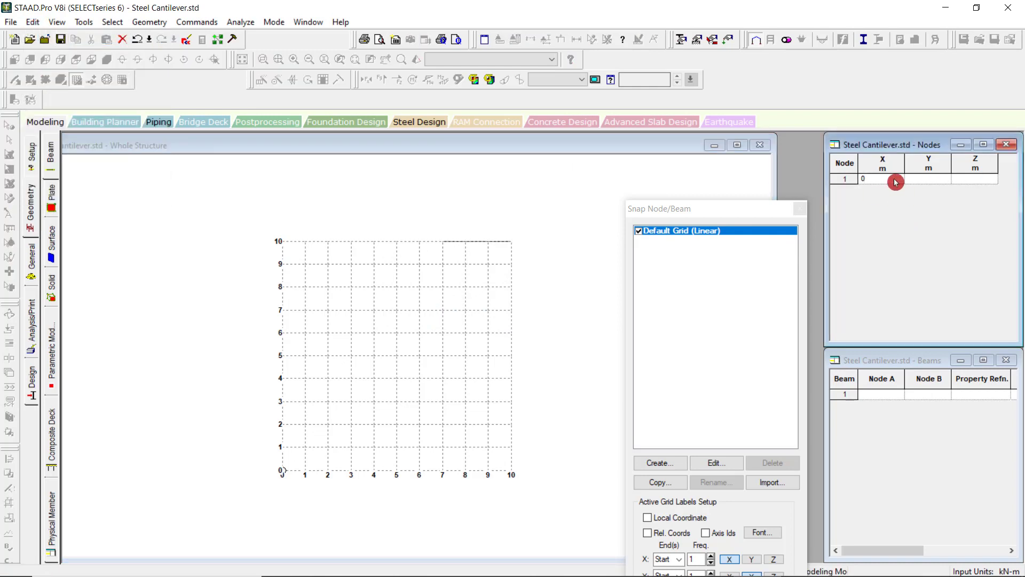
click(930, 178)
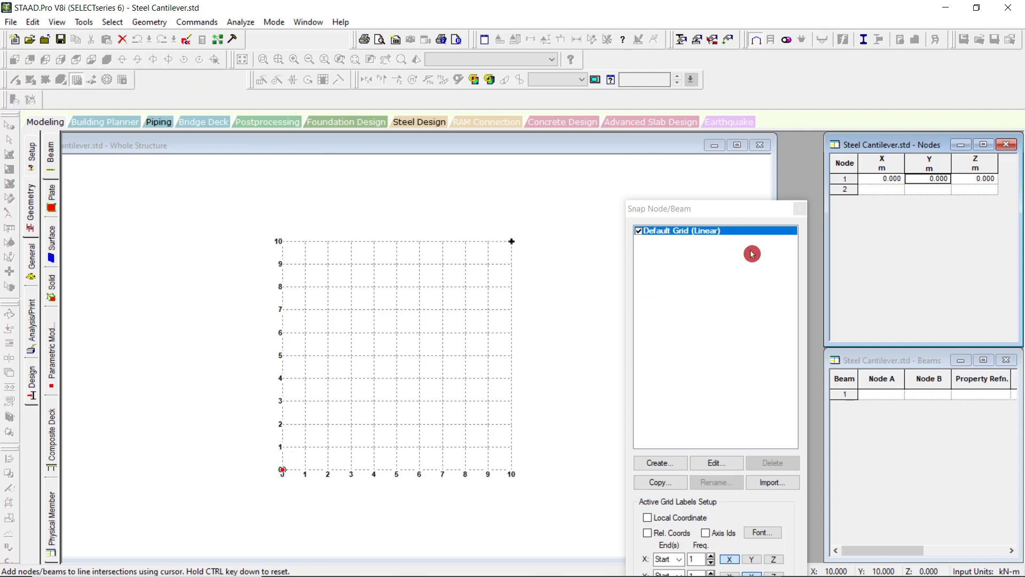
Select the X coordinate cell of node 2 in the Nodes table and move the Snap Node/Beam dialog fully into view.
click(880, 231)
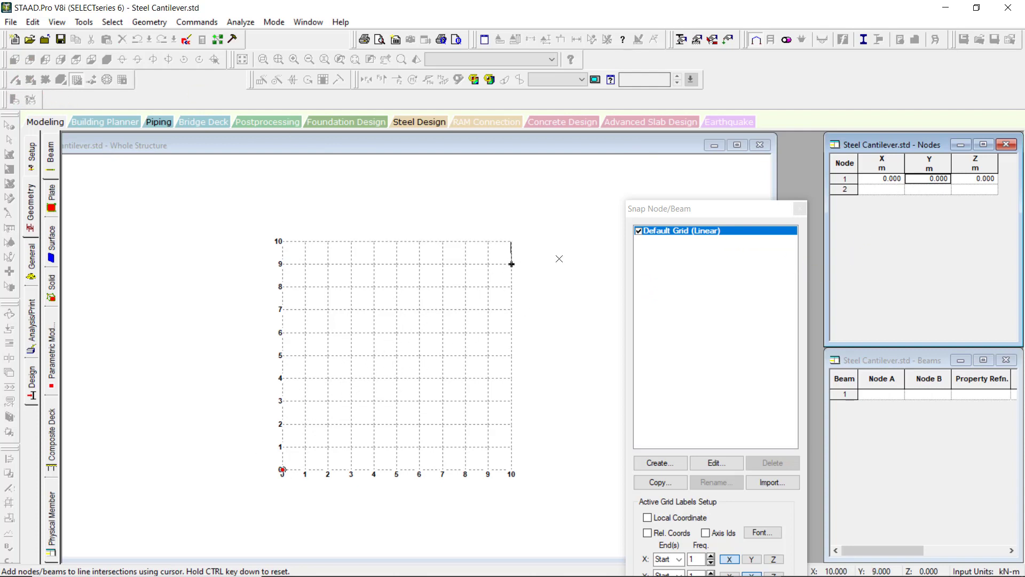
click(892, 189)
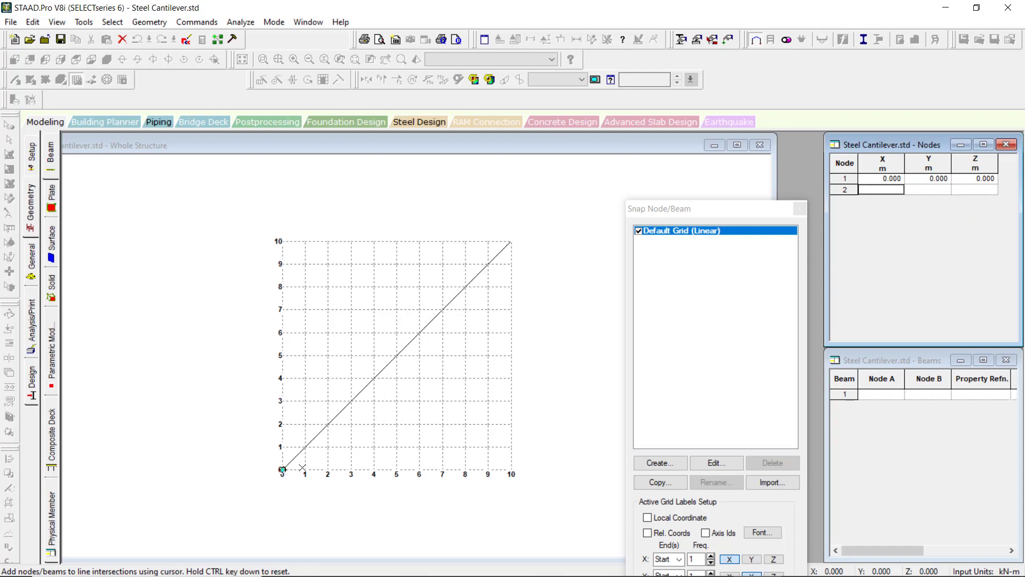
click(888, 191)
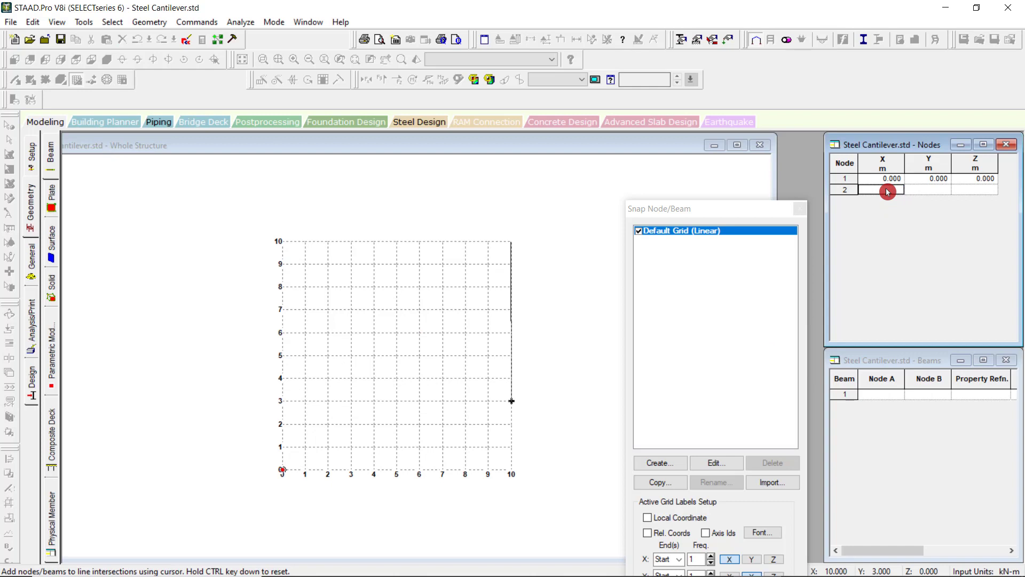
drag(741, 209, 729, 148)
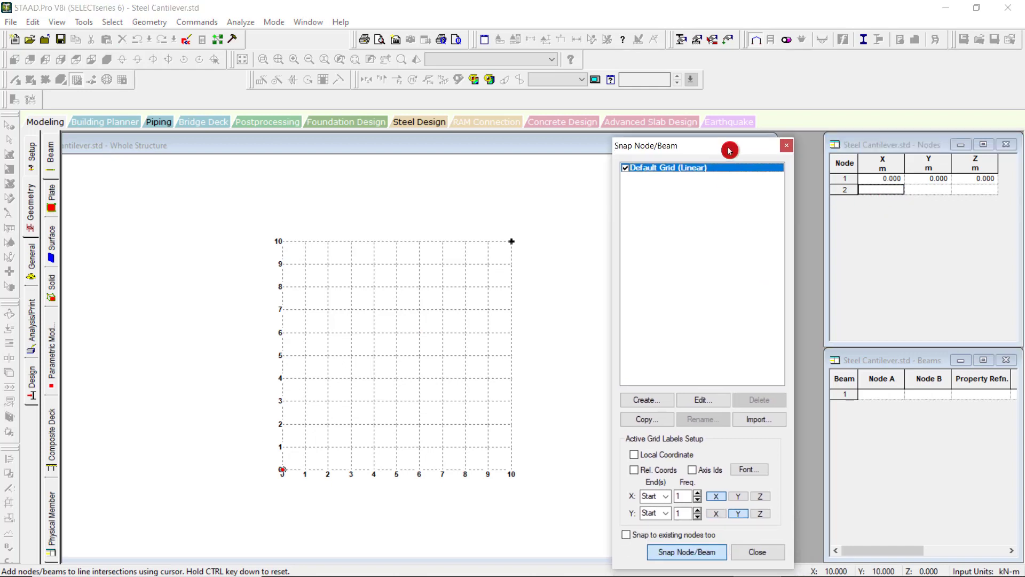
Check the Default Grid's plane, origin and construction line settings, accept them as they are, and close the snap grid.
click(714, 401)
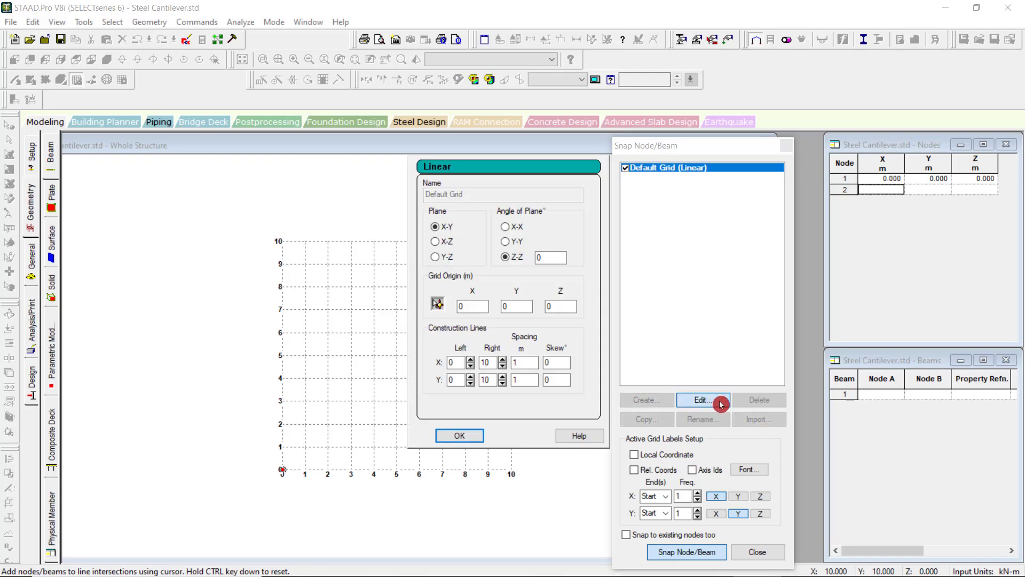
click(459, 436)
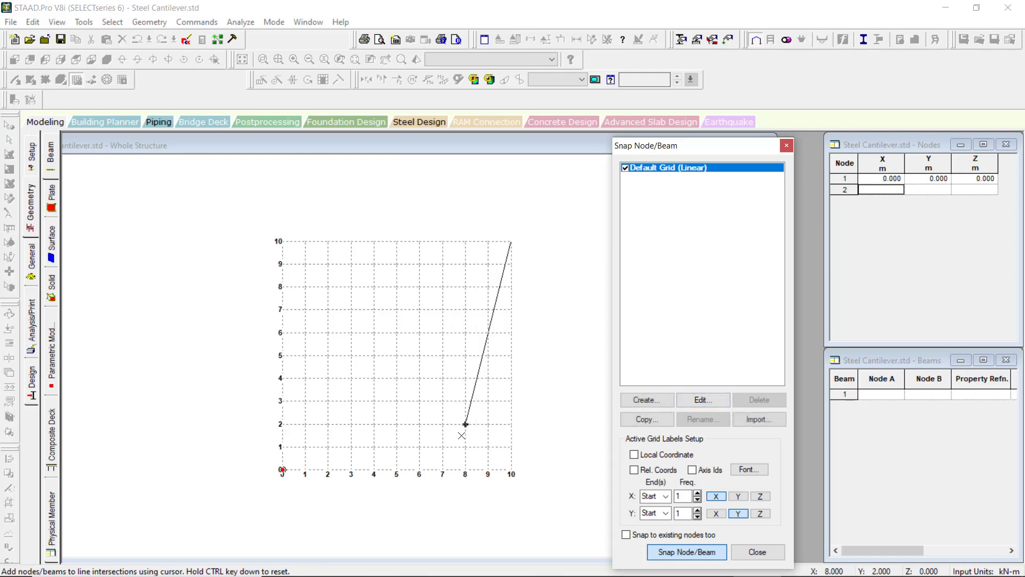
click(906, 217)
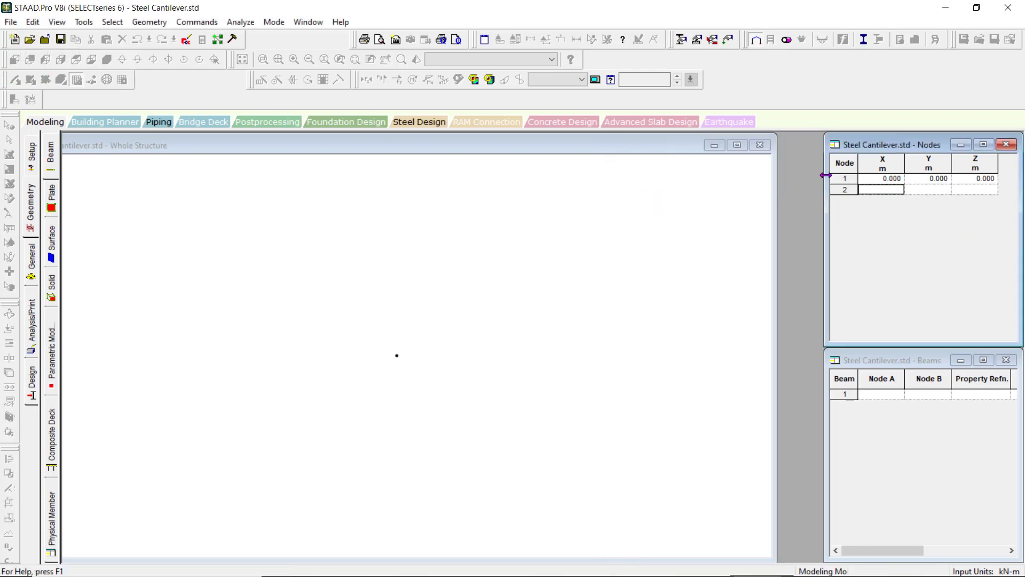
click(764, 194)
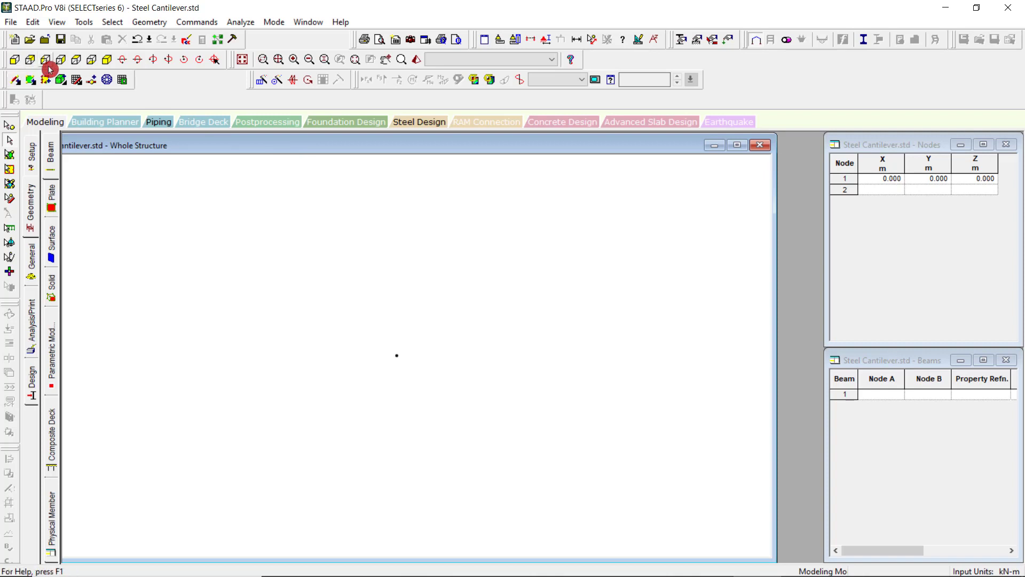
Show the snap grid with its dialog clear of the Nodes table and add node 2 at X 5 m in the table.
click(76, 79)
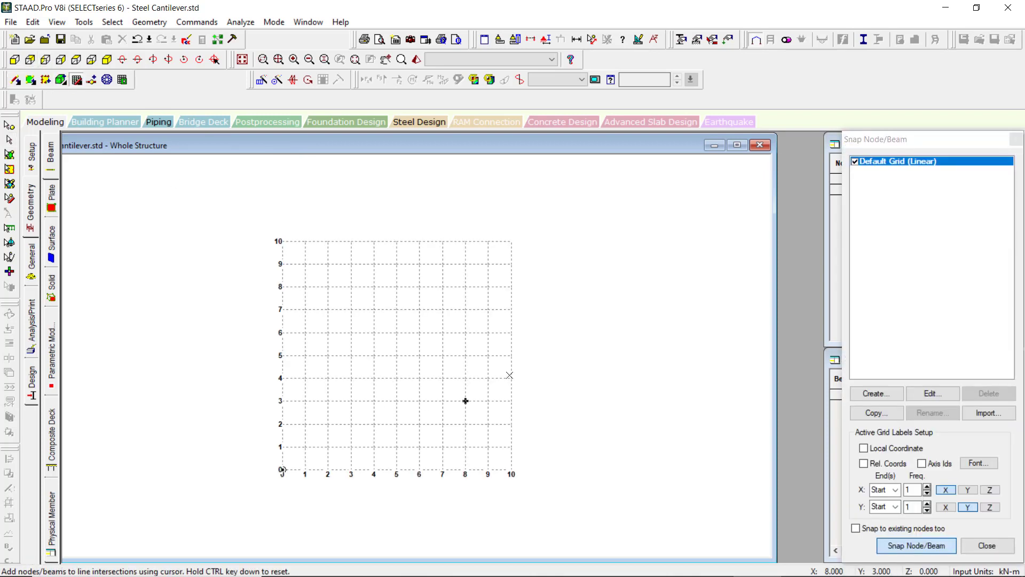
drag(899, 140, 671, 146)
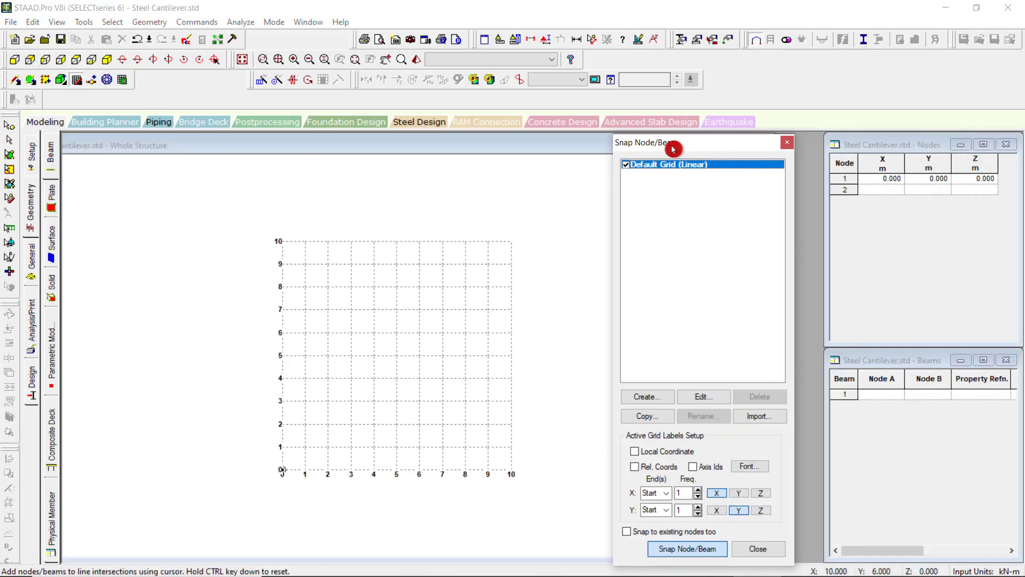
click(879, 190)
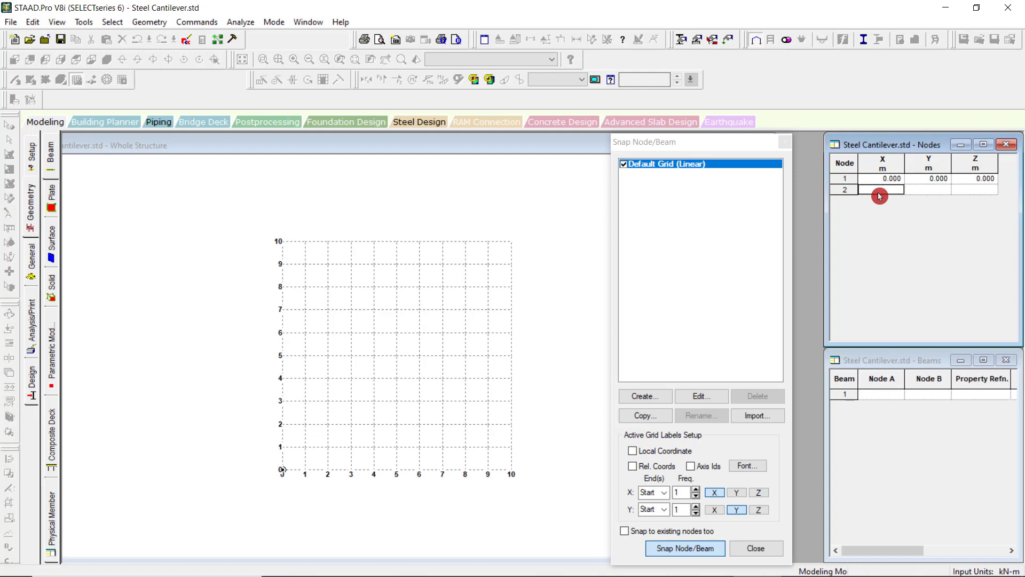
text(0)
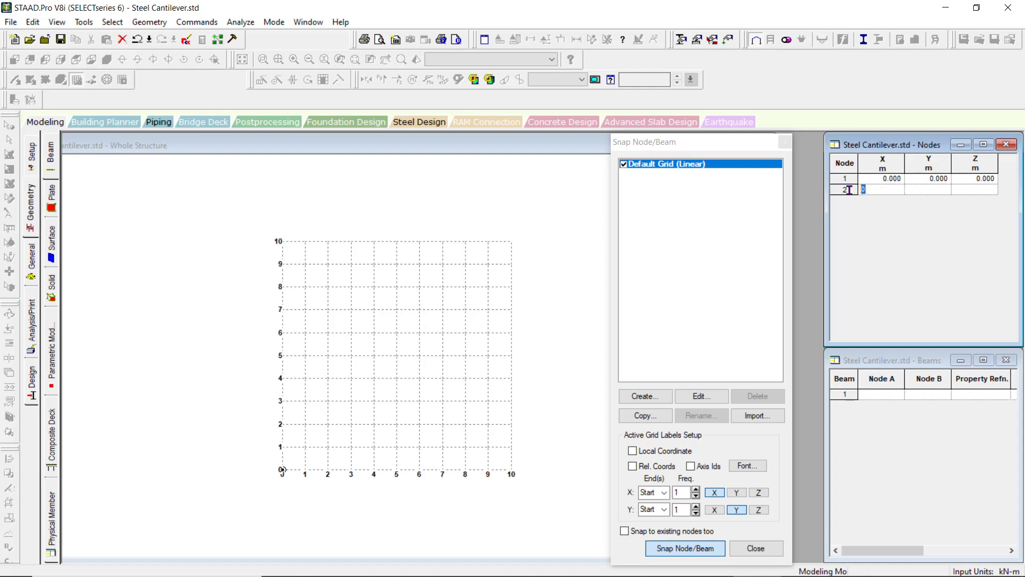
text(5)
click(929, 190)
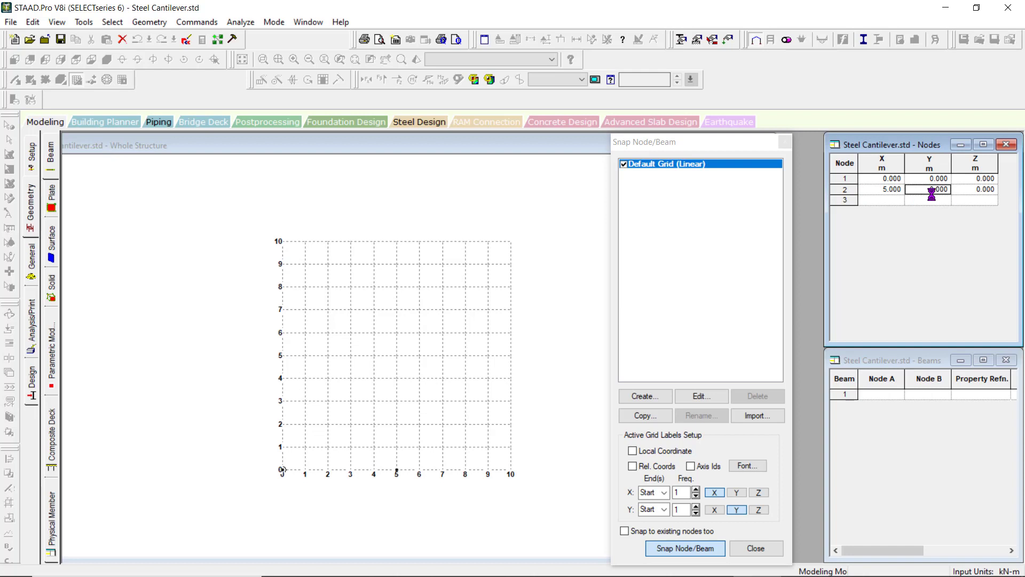
click(945, 196)
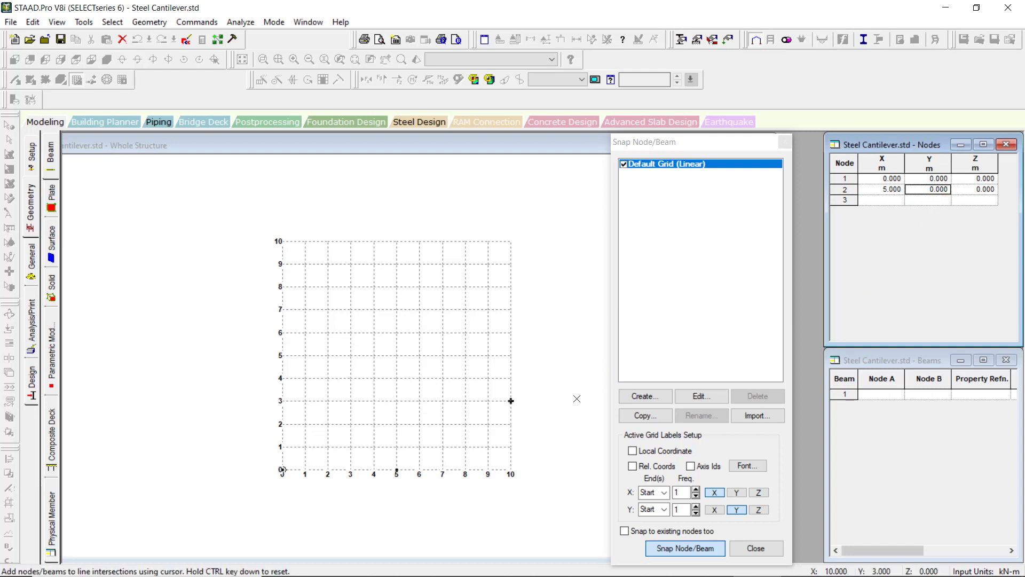
Close the snap grid and bring up the Geometry beam page with its Nodes and Beams tables.
click(763, 548)
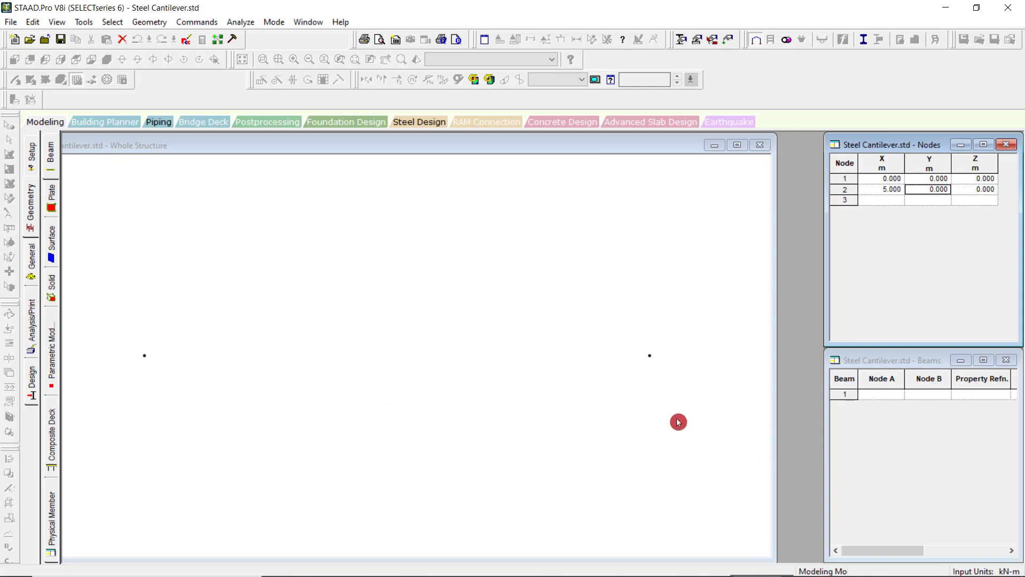
scroll(686, 421, down, 1)
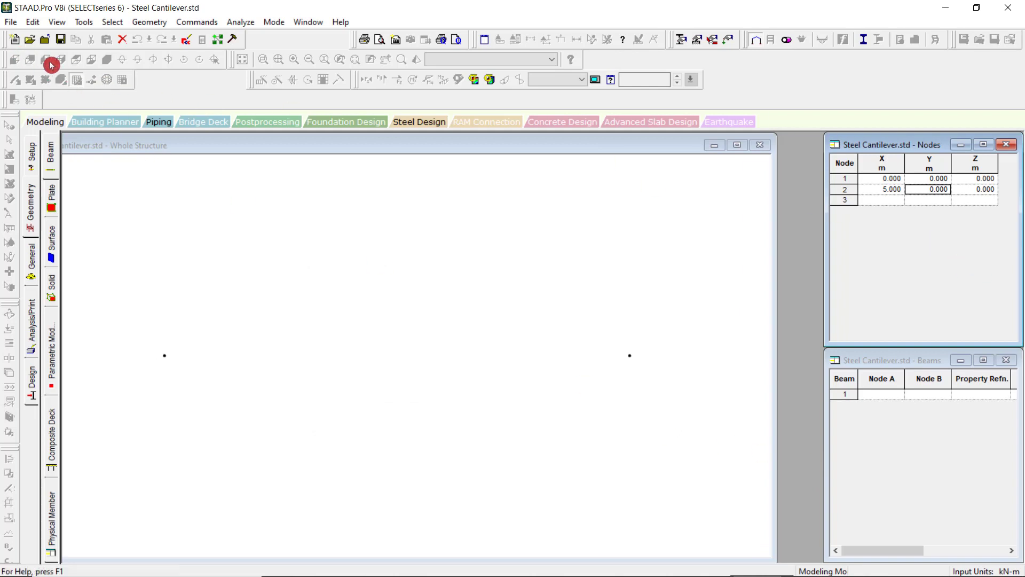
click(913, 180)
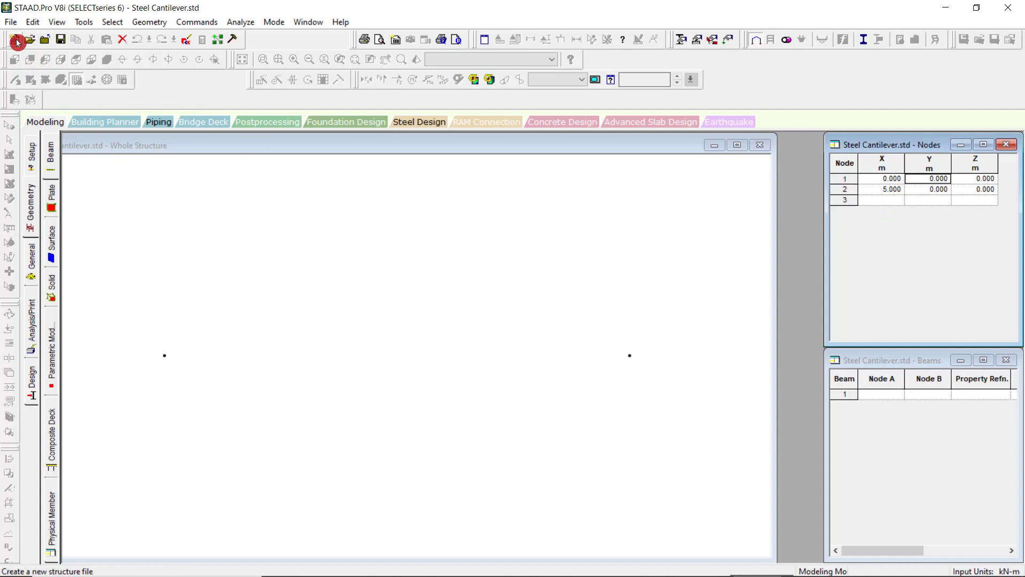
click(46, 122)
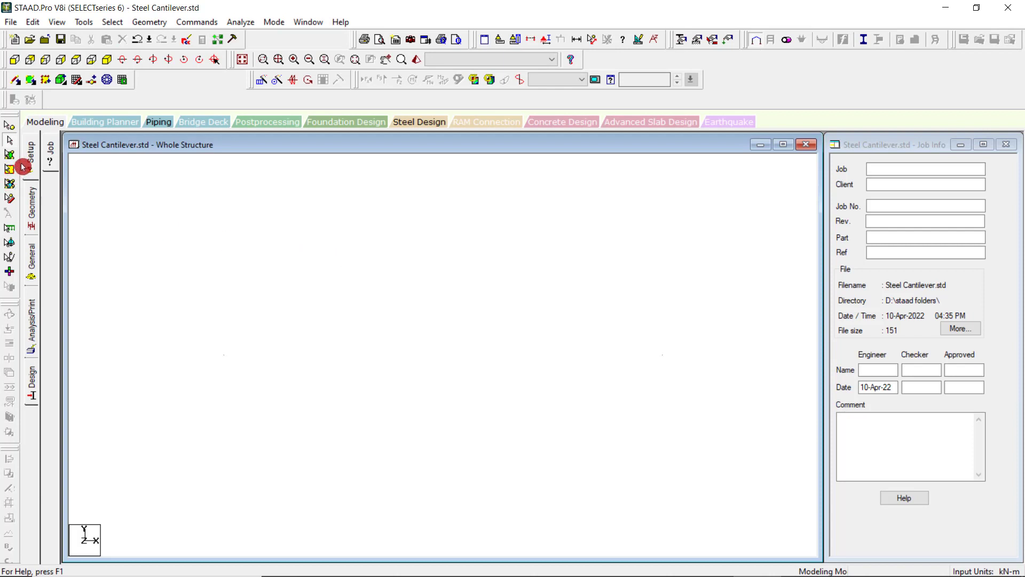
click(33, 206)
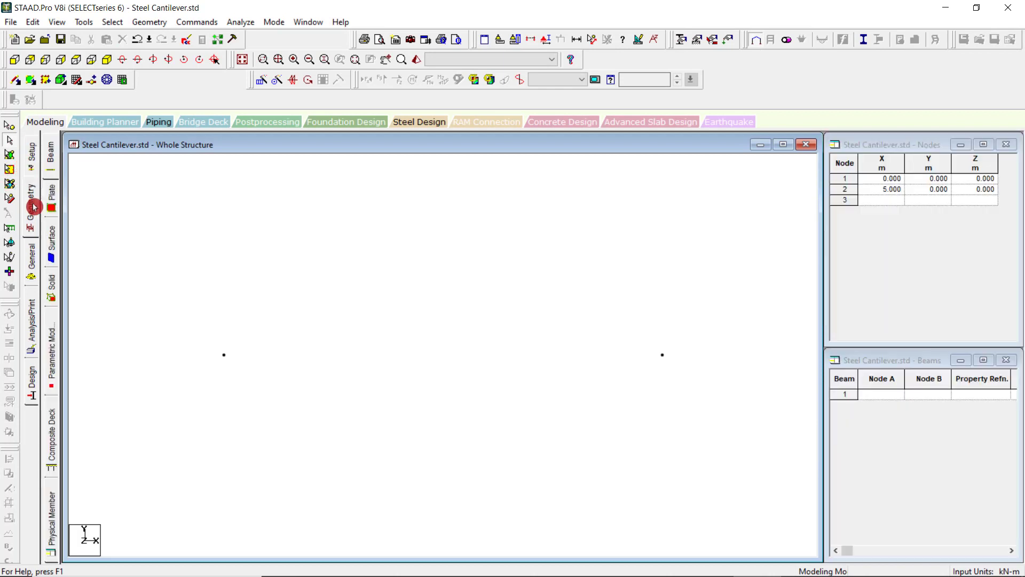
Draw the cantilever beam on the snap grid from the node at X 0 to the node at X 5, and end the drawing.
click(75, 80)
scroll(373, 423, up, 4)
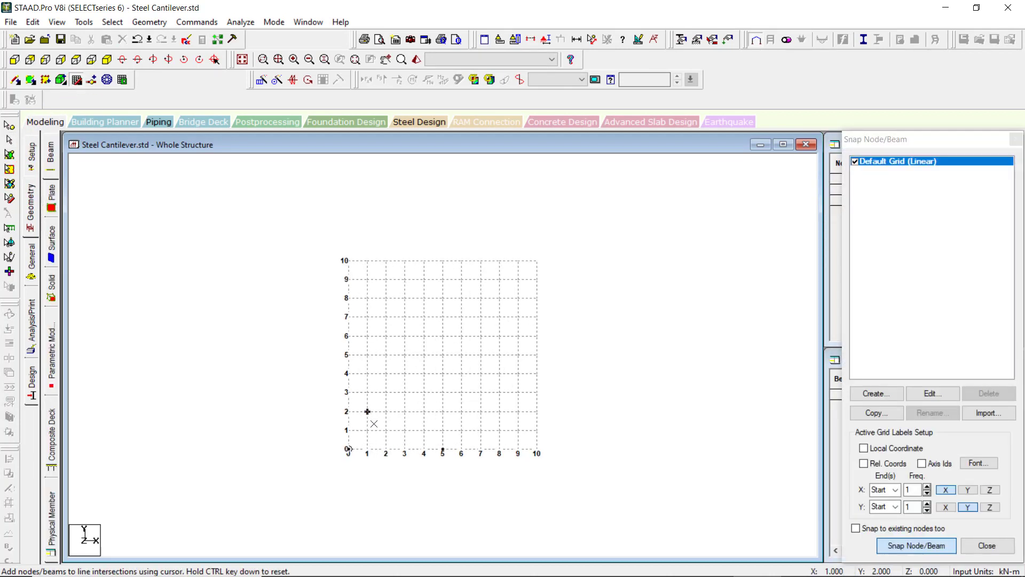
scroll(323, 553, up, 1)
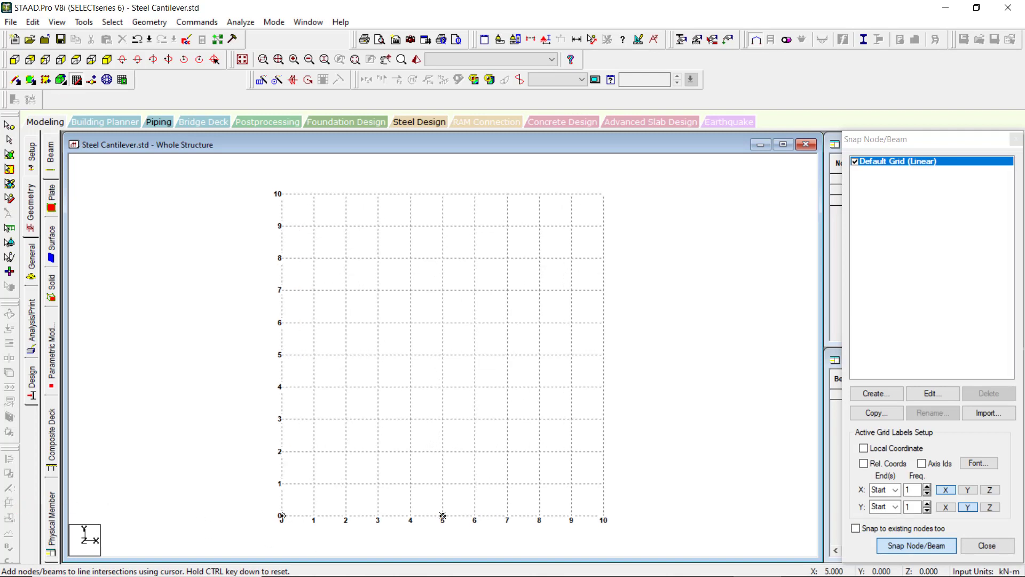
scroll(785, 335, down, 3)
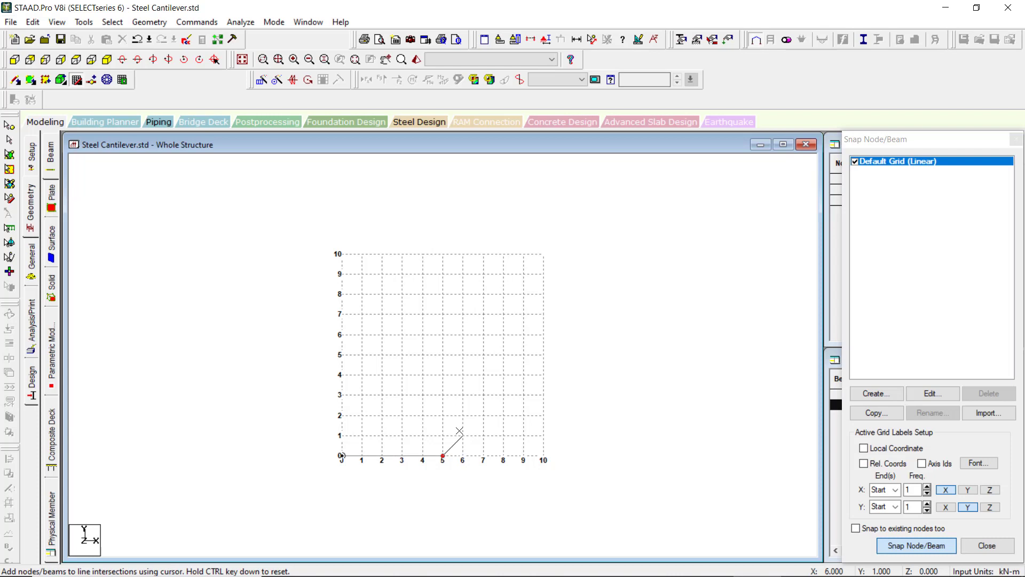
key(Escape)
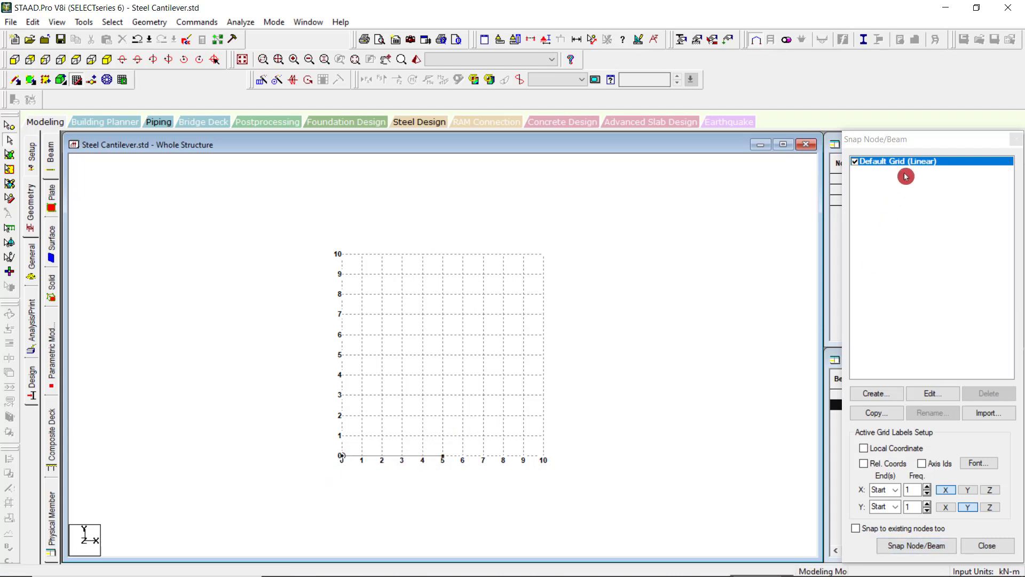
drag(918, 139, 883, 182)
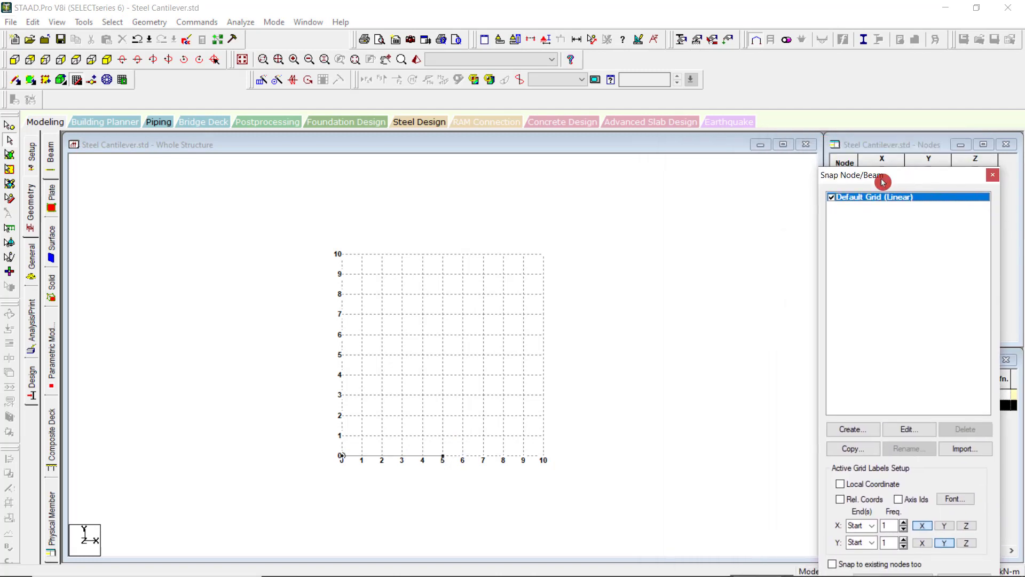
mouse_move(797, 576)
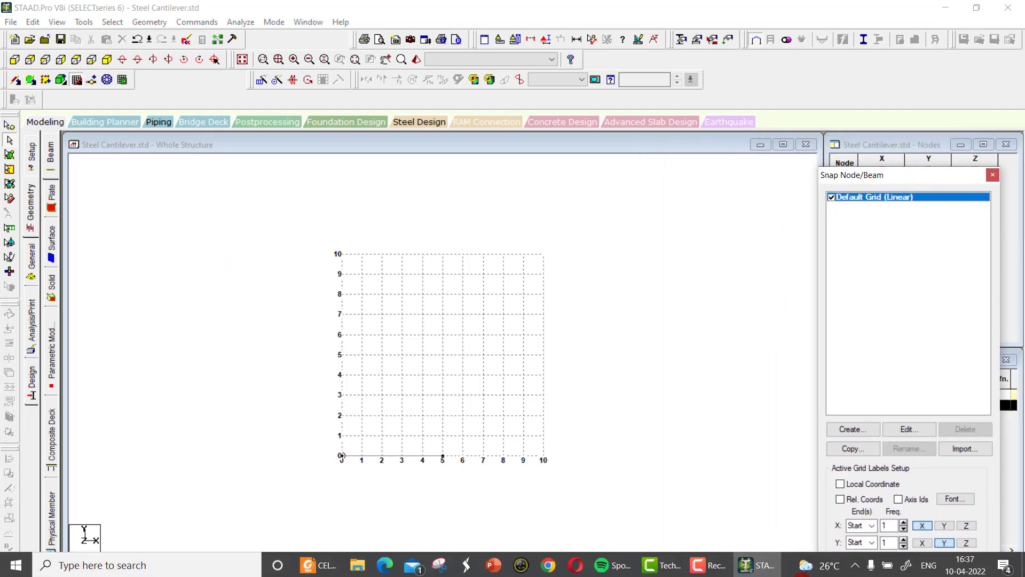
click(720, 571)
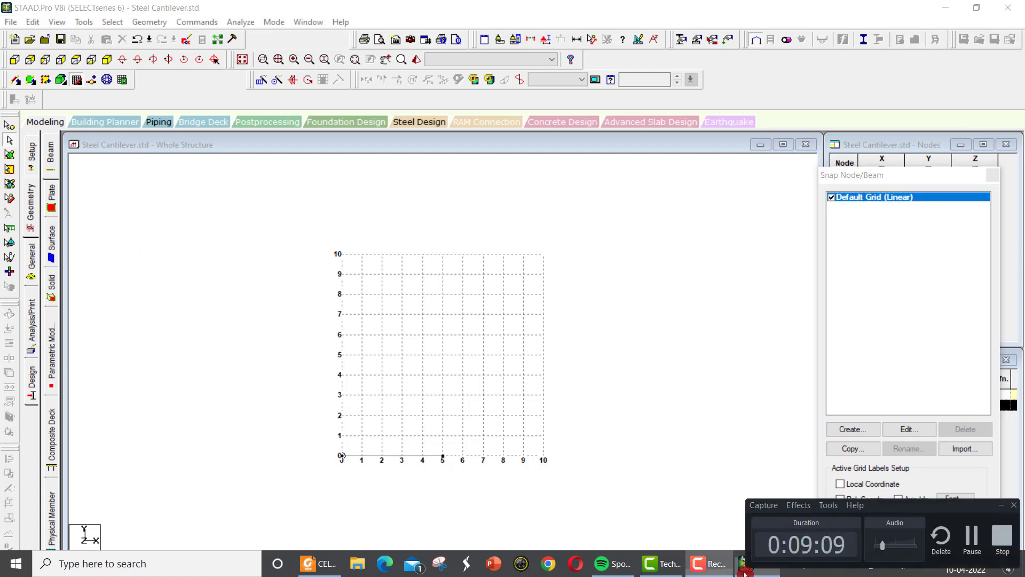
click(973, 539)
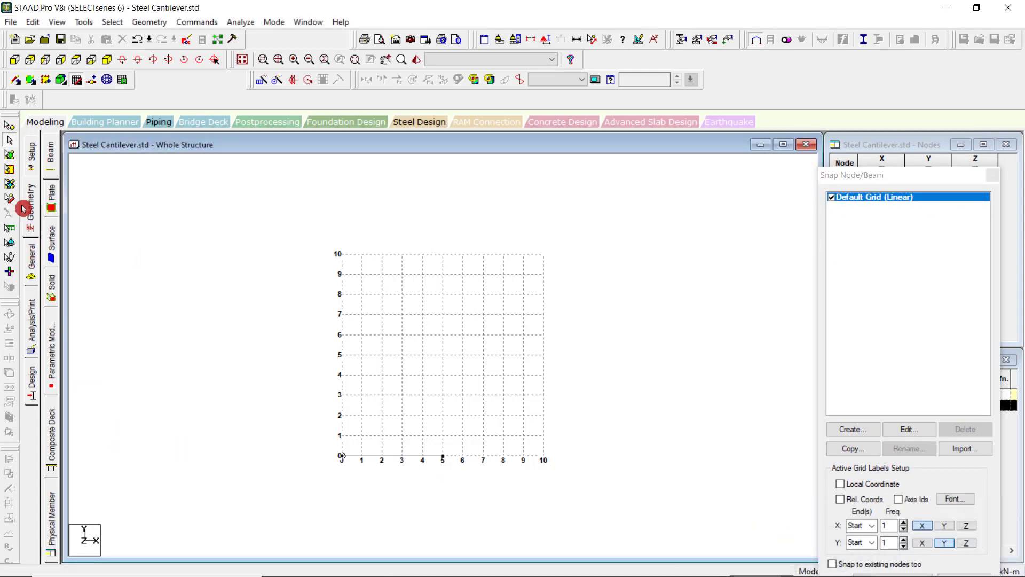
Leave the snap grid and start creating a new support for the whole structure.
click(28, 215)
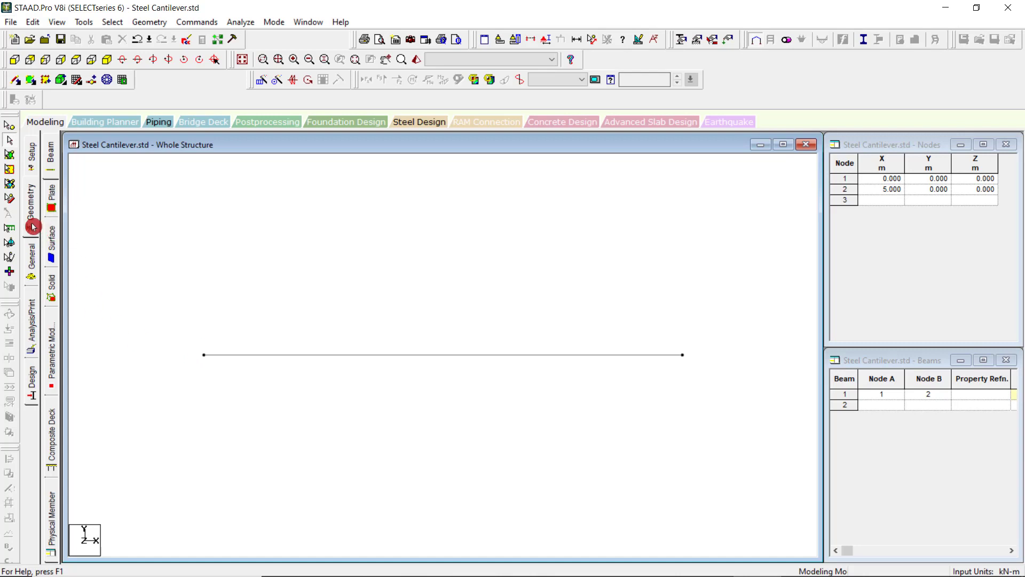
click(31, 260)
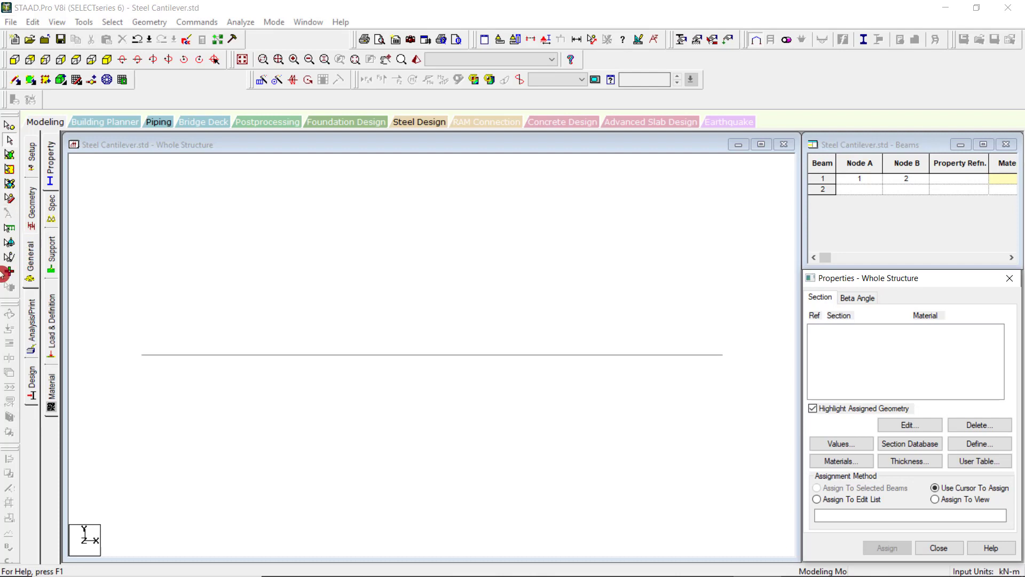
click(50, 260)
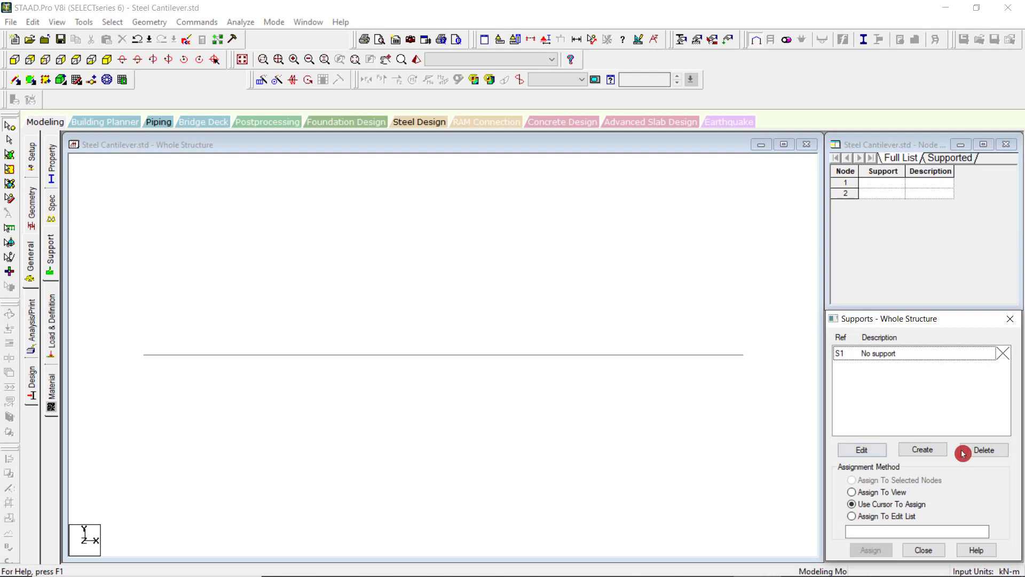
click(927, 451)
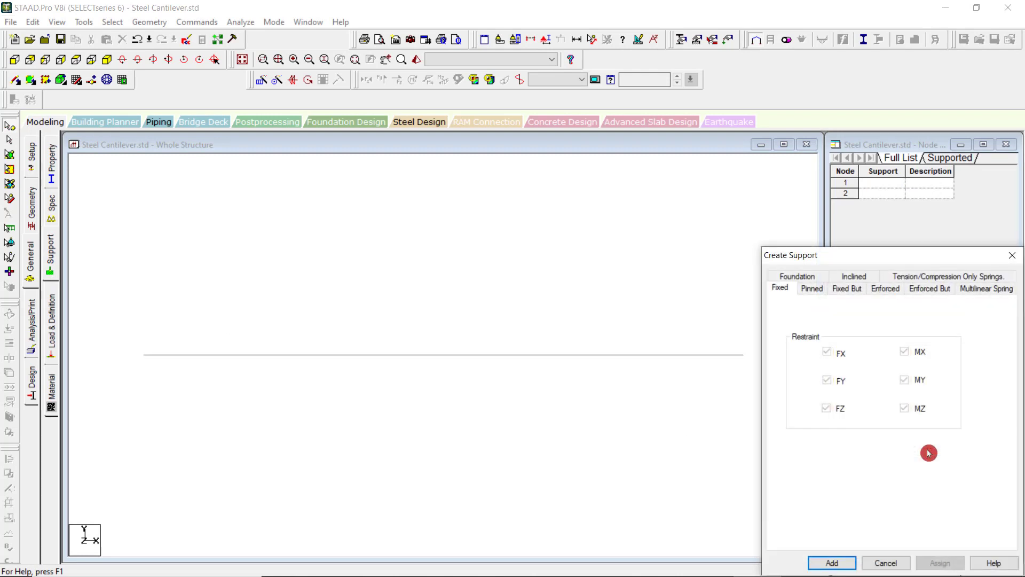
Review the options of the Foundation, Inclined, Tension/Compression Only Springs, Multilinear Spring, Enforced But, Enforced, Fixed But, Pinned and Fixed support types.
click(807, 276)
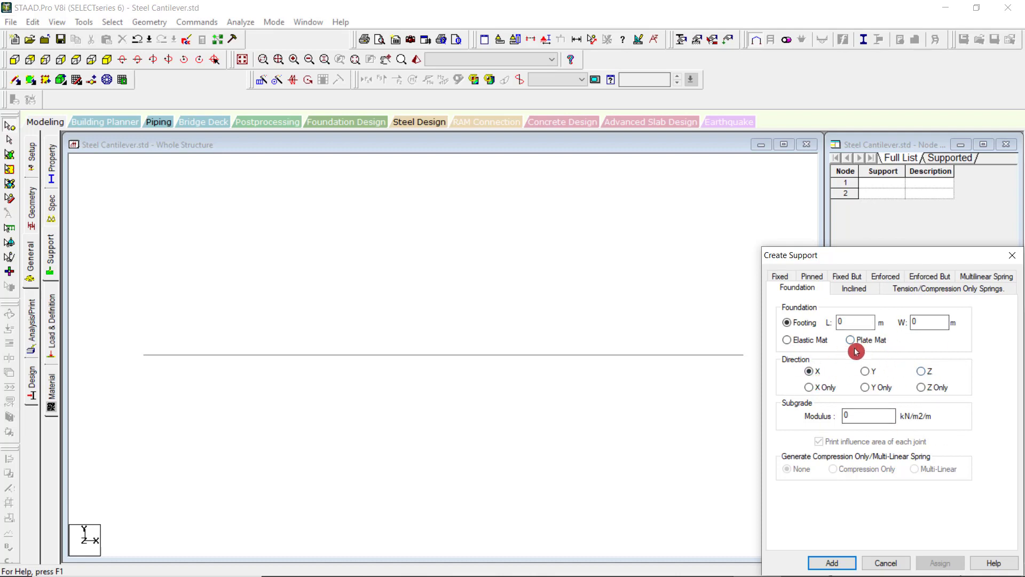
click(854, 290)
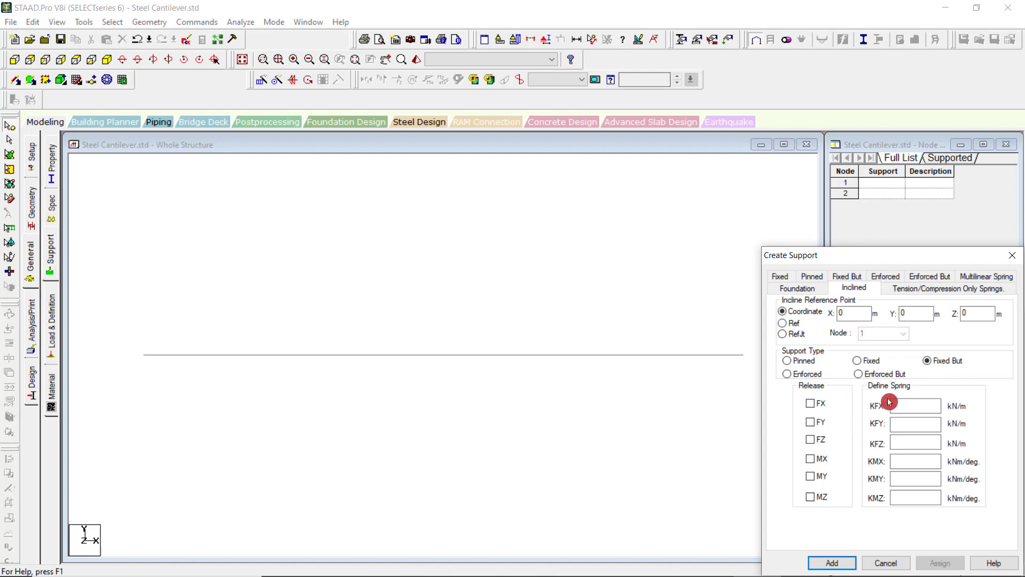
click(908, 291)
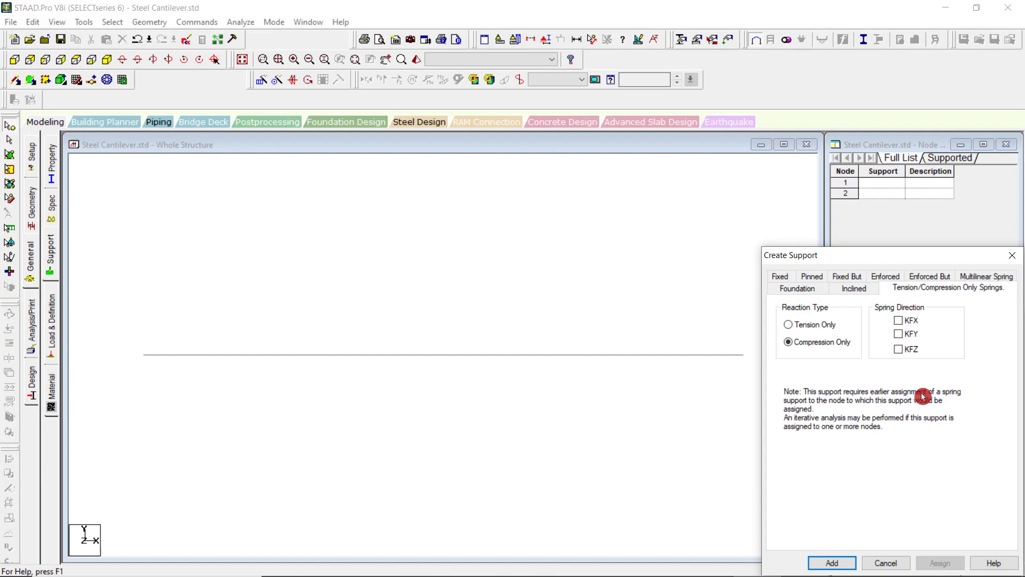
click(1000, 277)
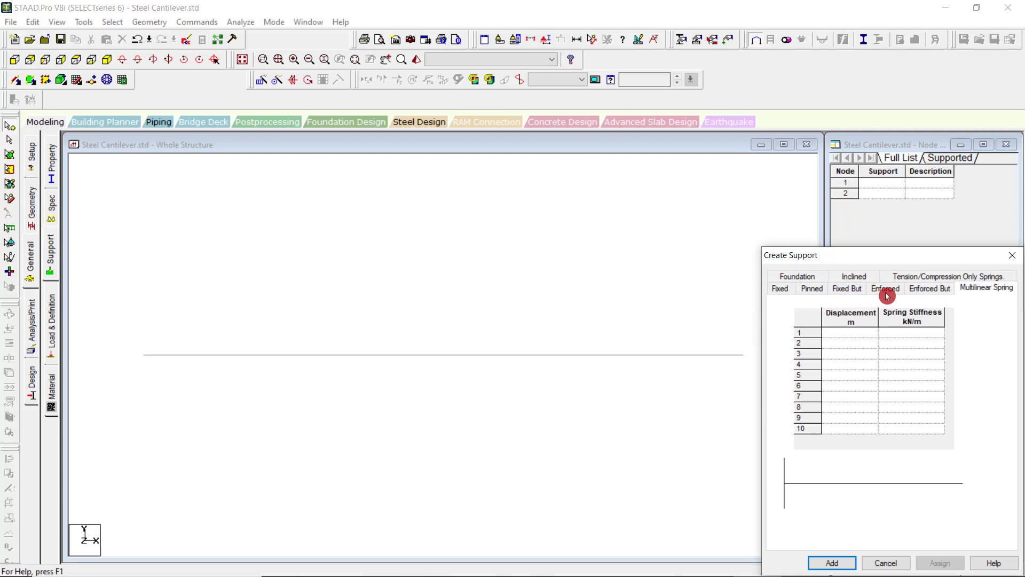
click(929, 291)
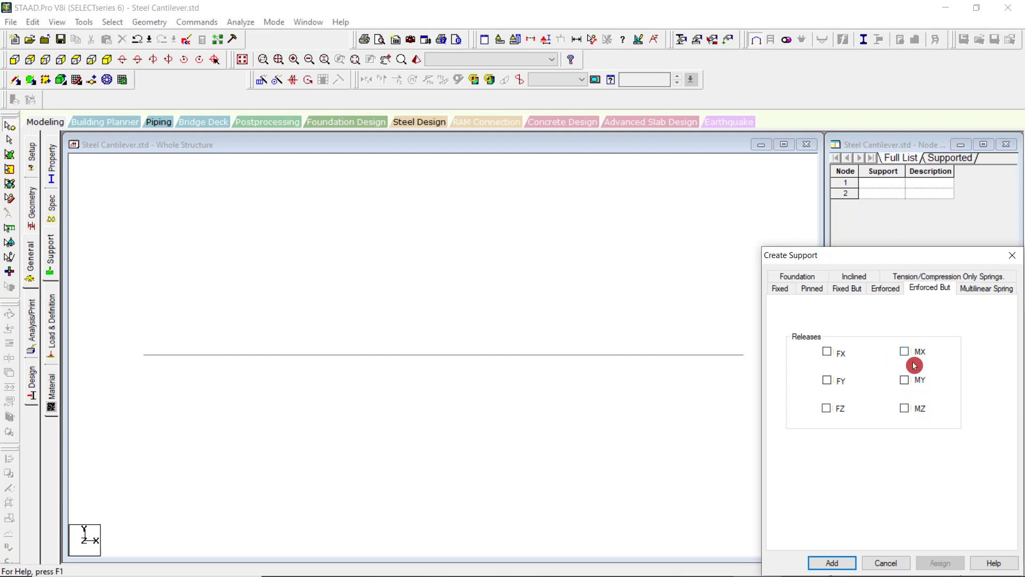
click(888, 294)
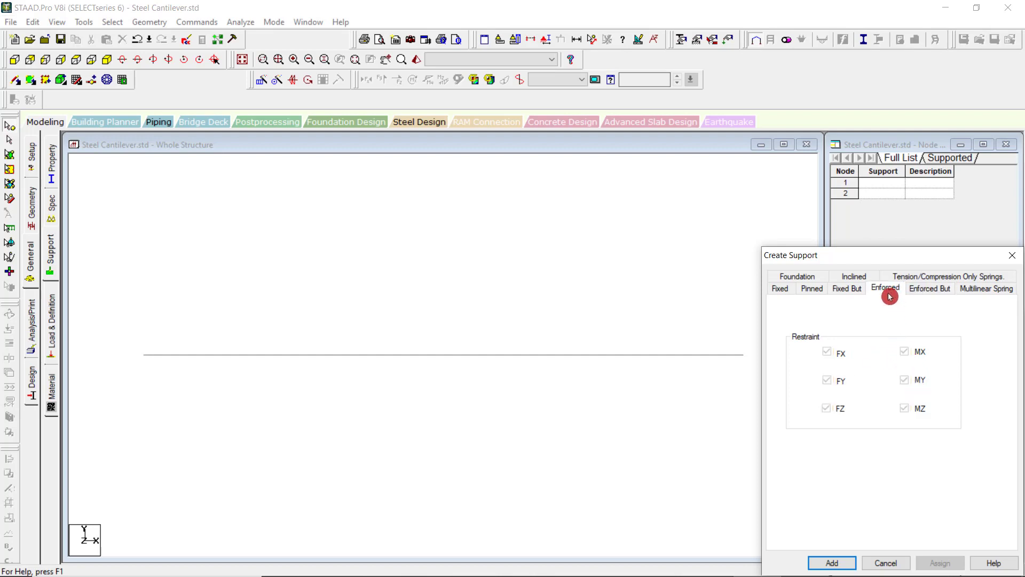
click(849, 291)
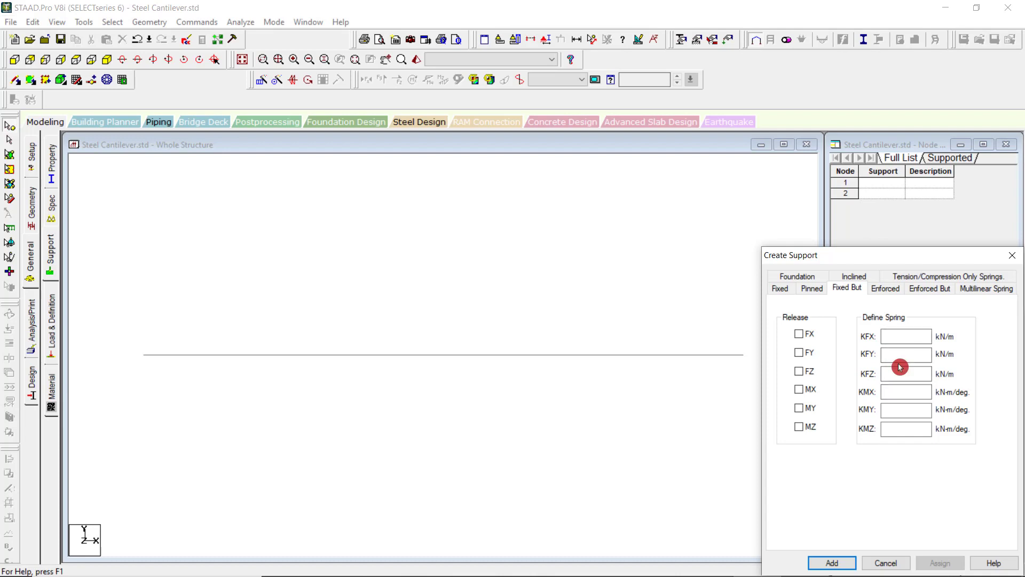
click(813, 289)
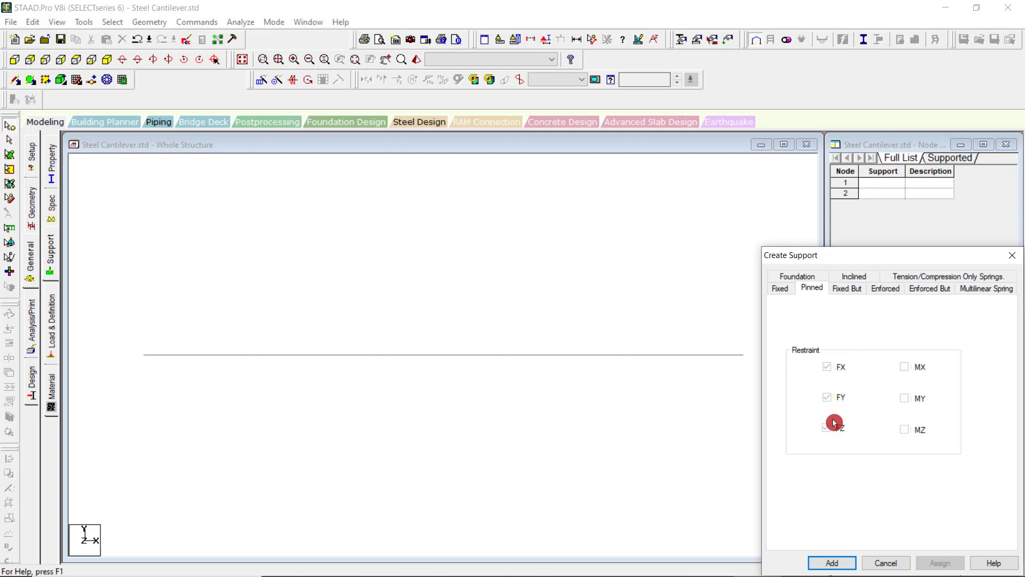
click(779, 289)
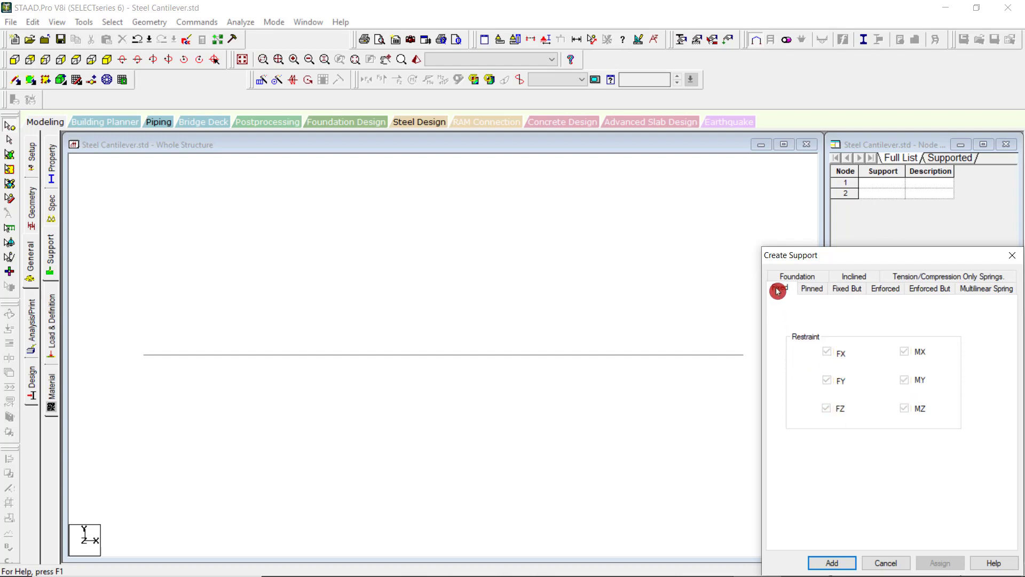
Compare the restraint, release and spring options of the Fixed, Enforced, Fixed But and Enforced But support types.
click(883, 293)
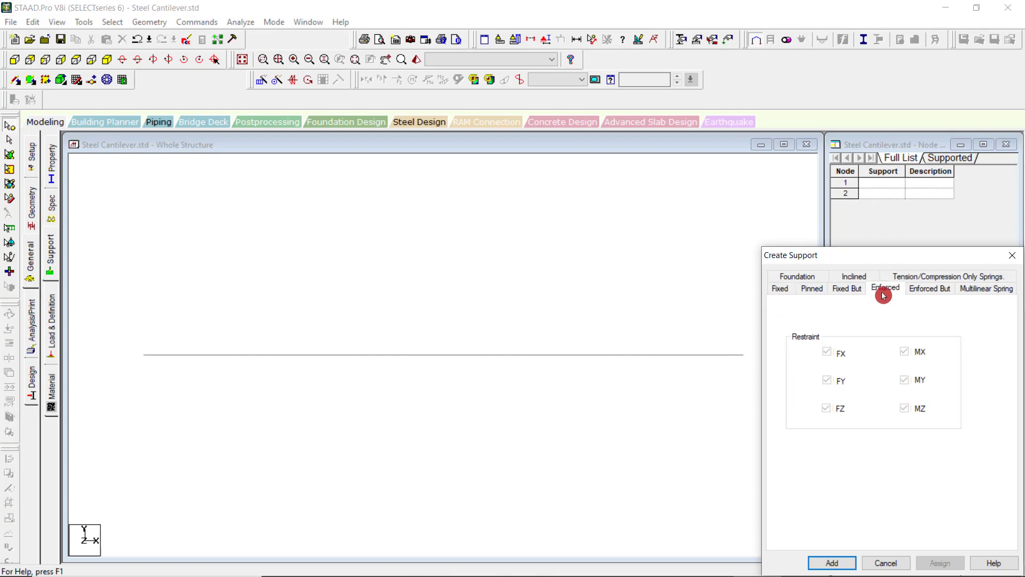
click(780, 289)
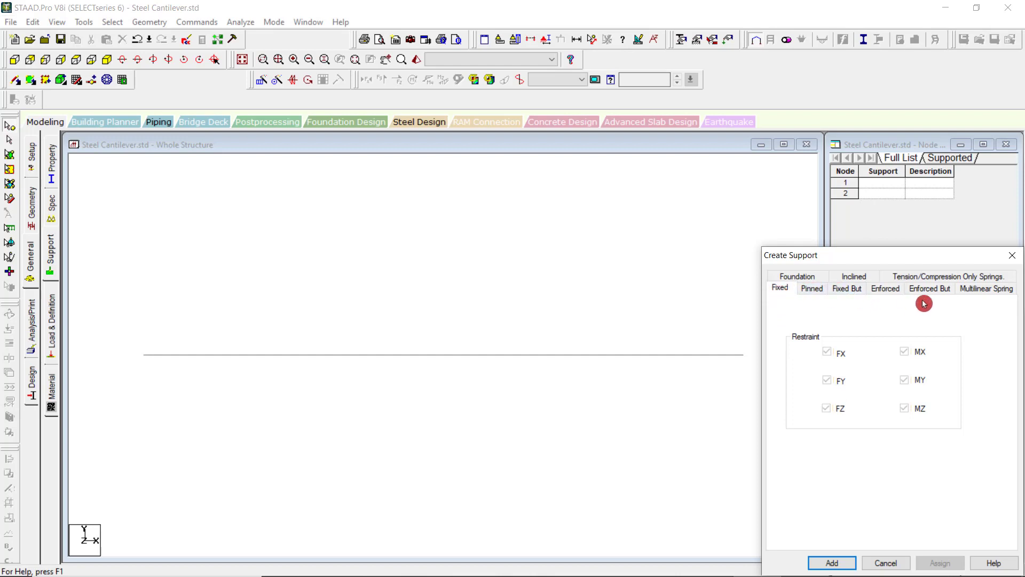
click(887, 292)
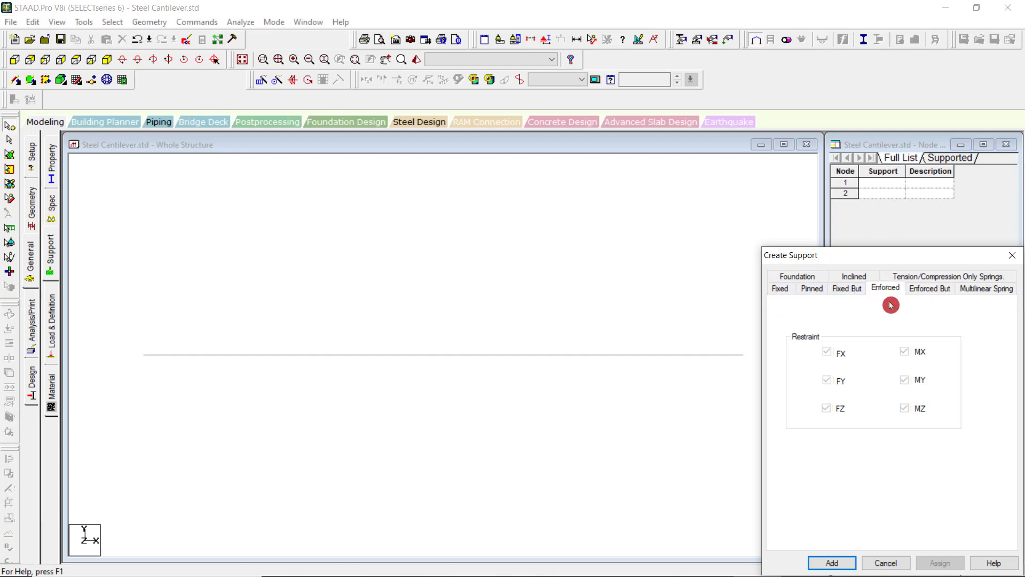
click(846, 290)
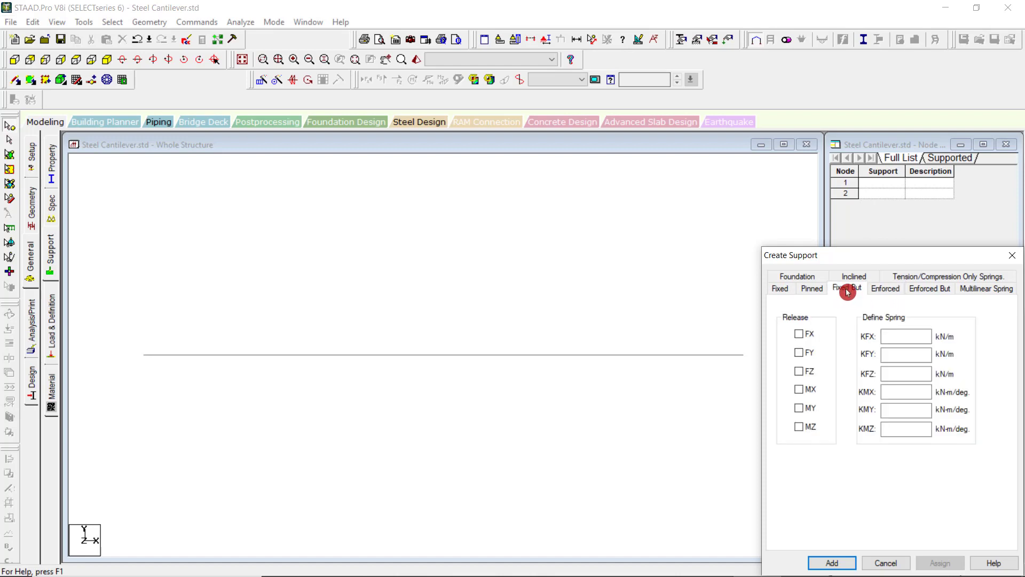
click(937, 296)
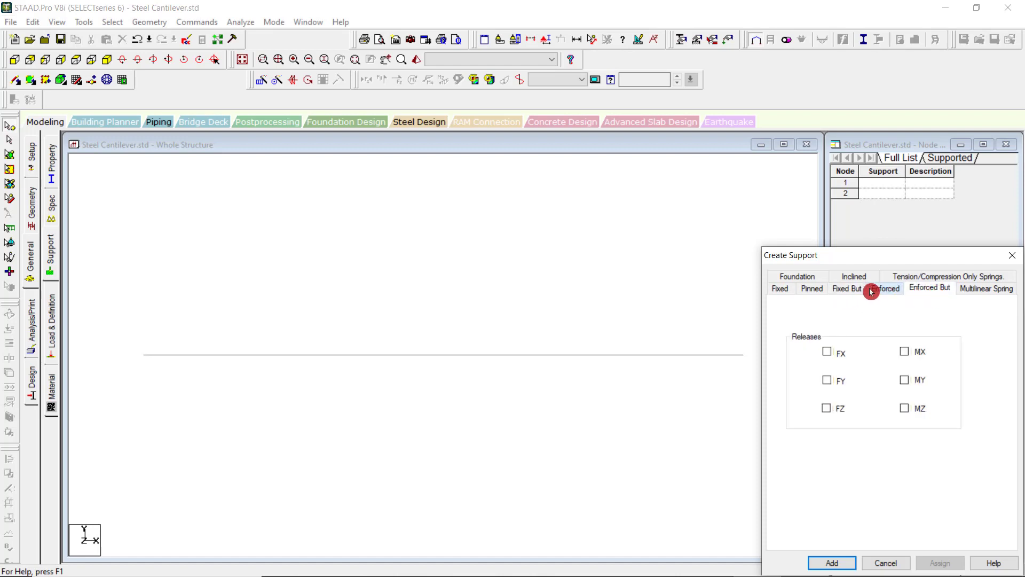
click(847, 290)
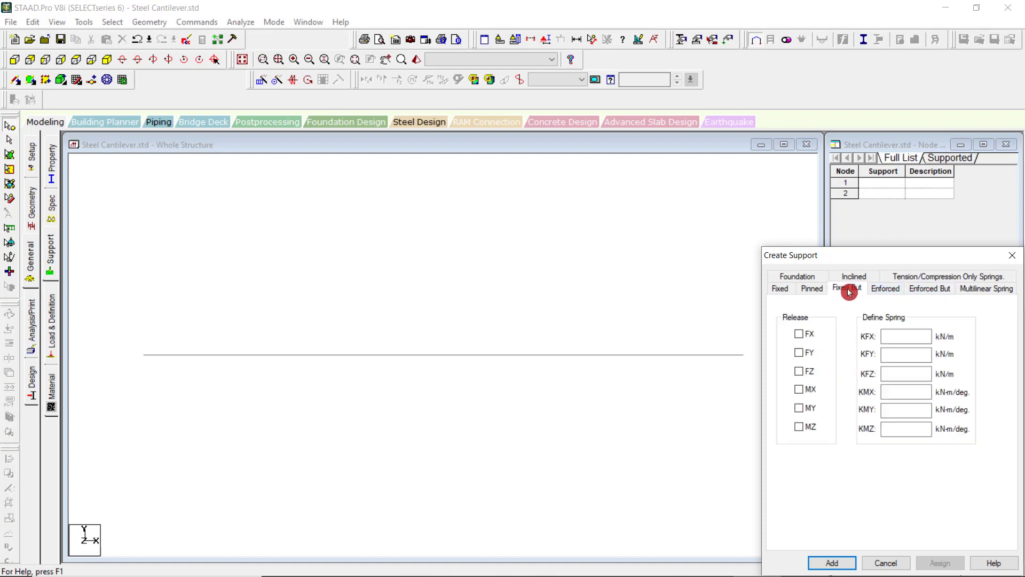
click(895, 349)
click(931, 289)
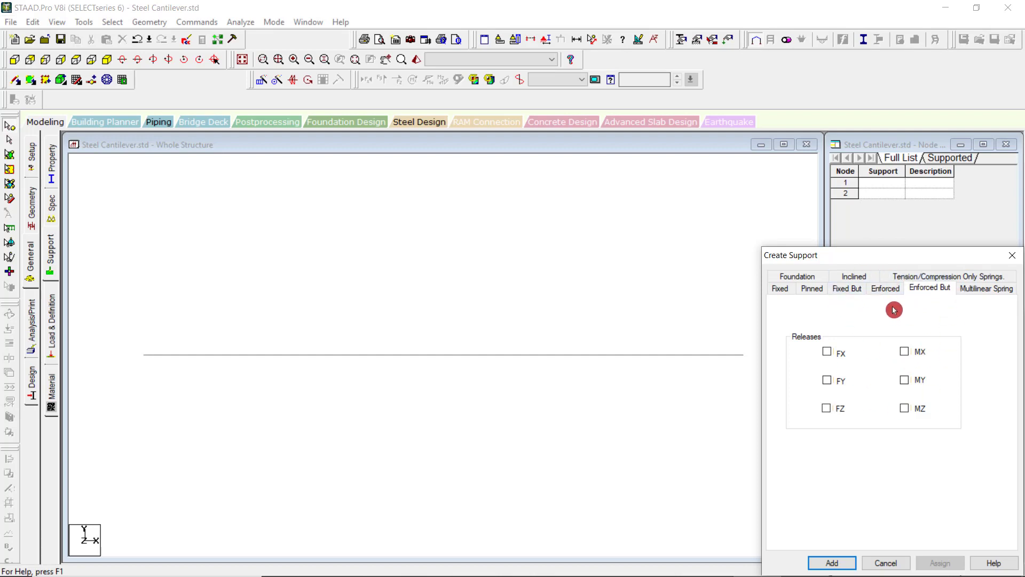
Add a Fixed support to the structure's support list and allow Auto Save to save the file.
click(783, 291)
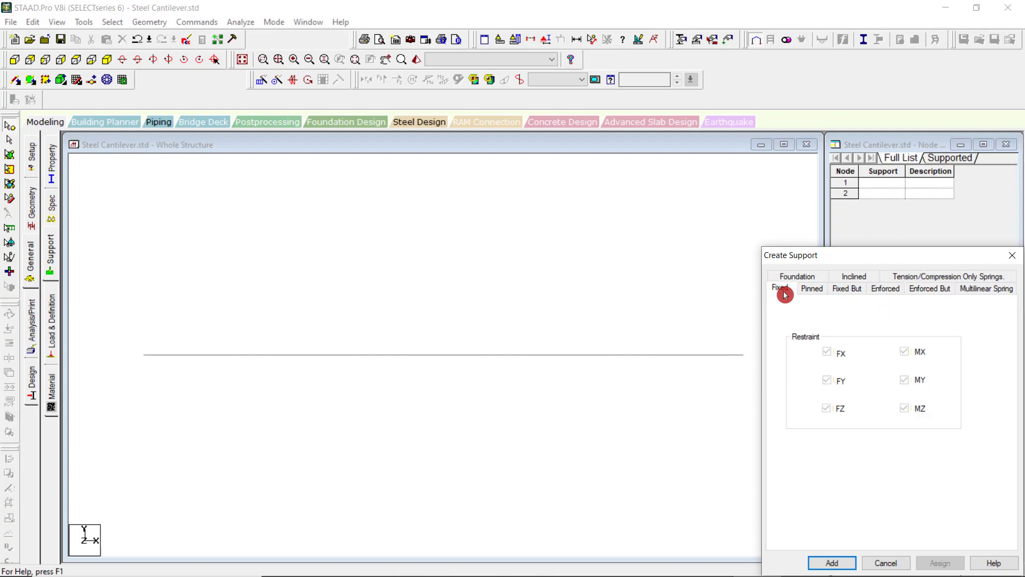
click(832, 564)
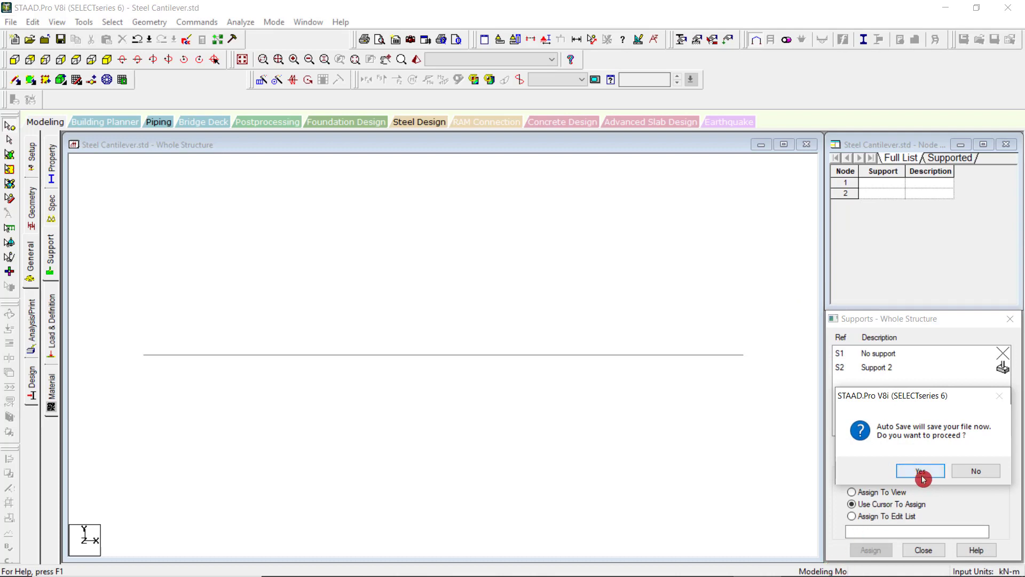
click(921, 472)
click(435, 318)
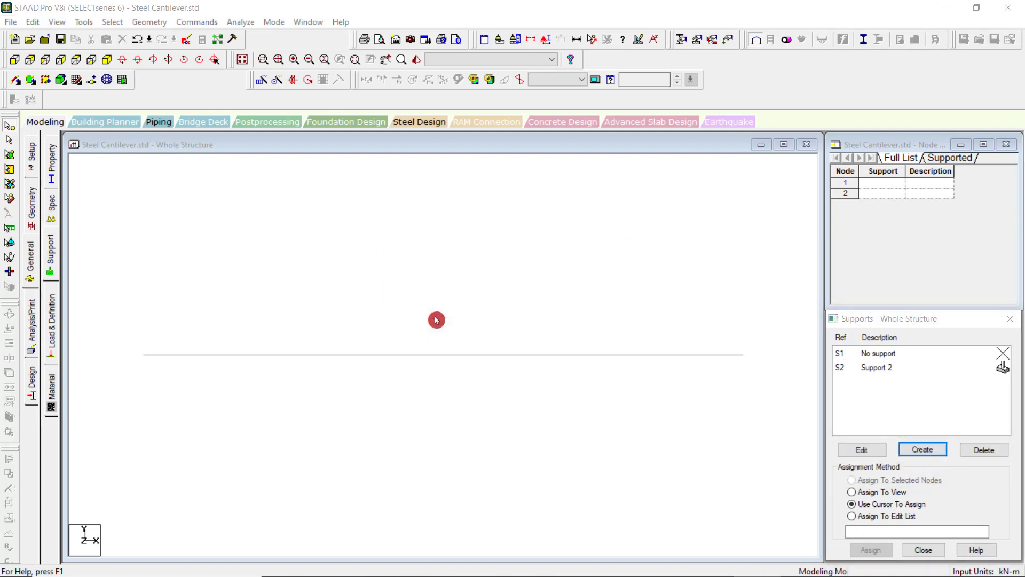
Choose Support 2 for assignment, window-select node 1 at the beam's start with the nodes cursor, and clear the node selection.
click(864, 373)
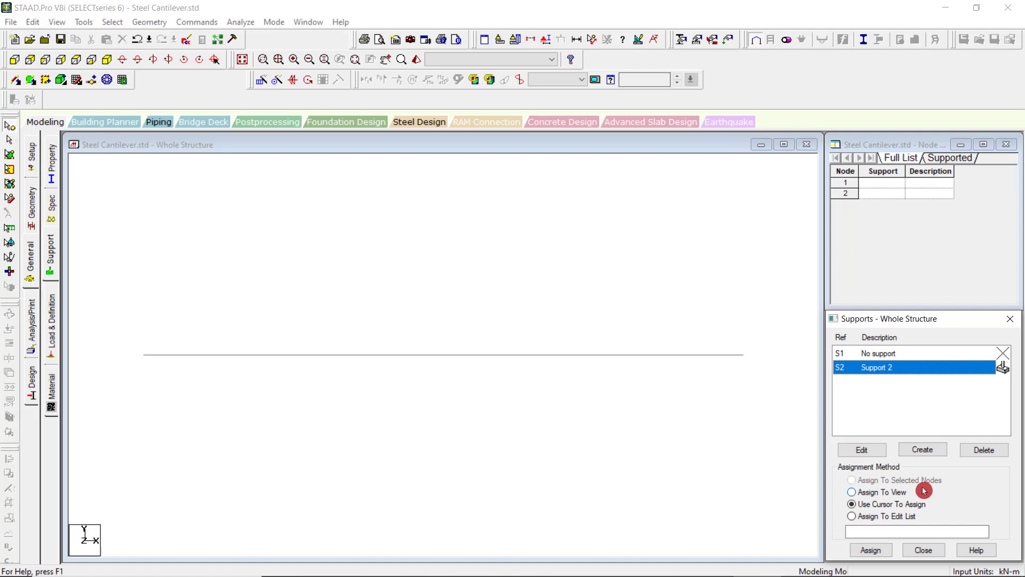
click(11, 130)
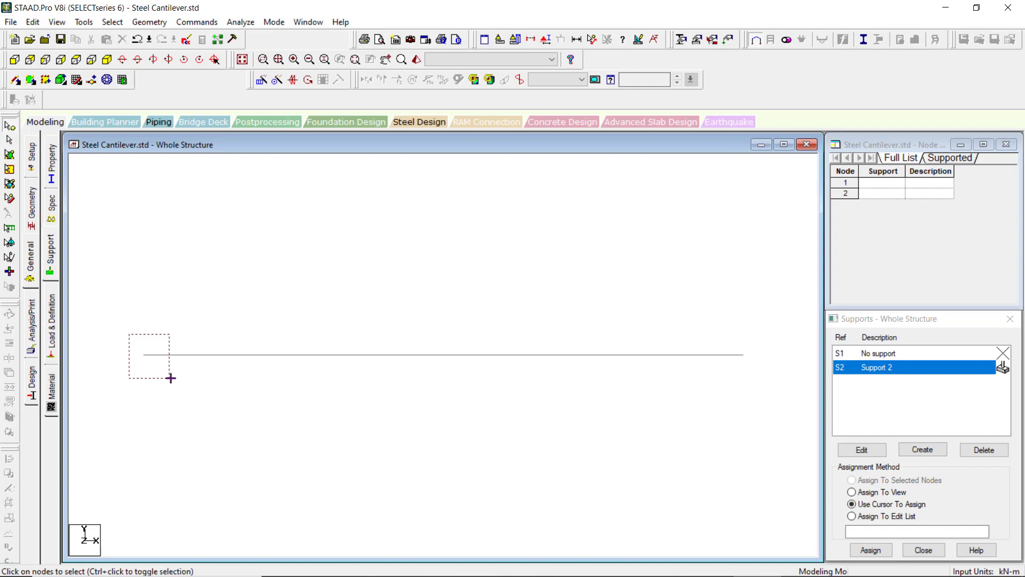
drag(131, 335, 171, 378)
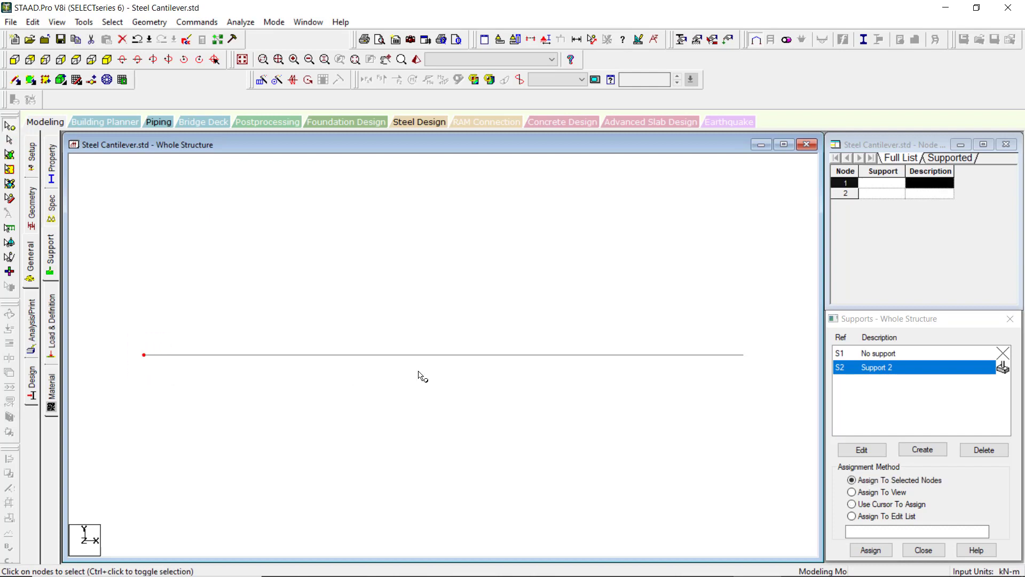
click(327, 388)
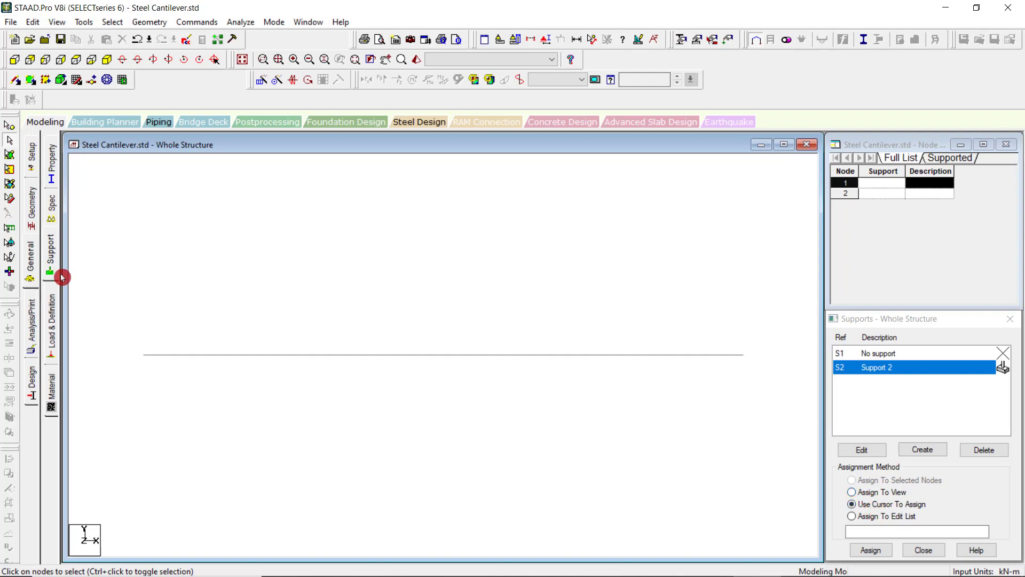
Try to window-select the beam's start node without the nodes cursor, including with another selection cursor.
drag(114, 343, 197, 403)
drag(119, 324, 202, 419)
drag(122, 327, 187, 401)
click(9, 168)
drag(129, 326, 194, 407)
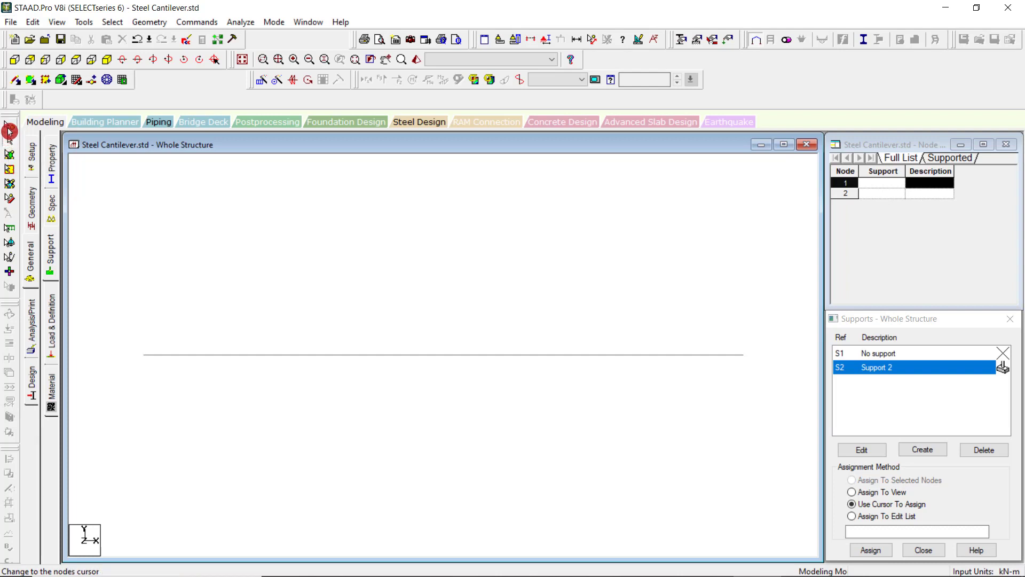
Select node 1 again with the nodes cursor, clear the selection, and try window-selecting it without that cursor.
click(9, 127)
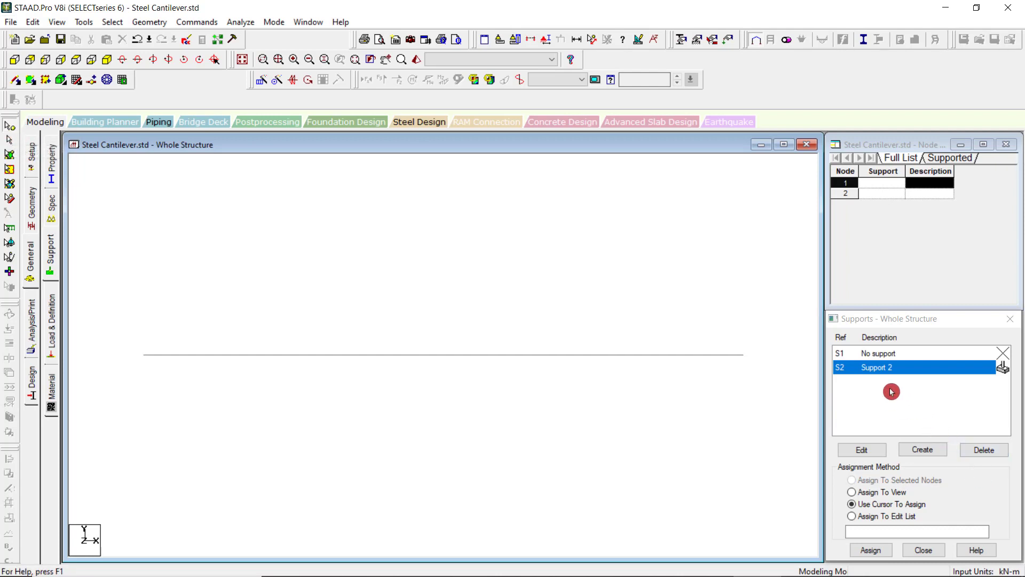
click(897, 373)
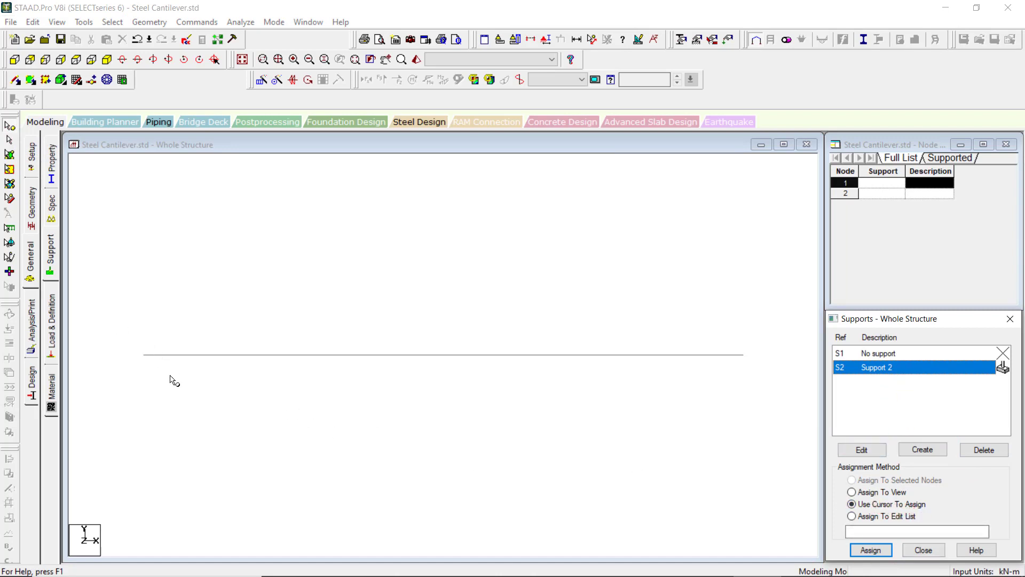
drag(125, 332, 174, 382)
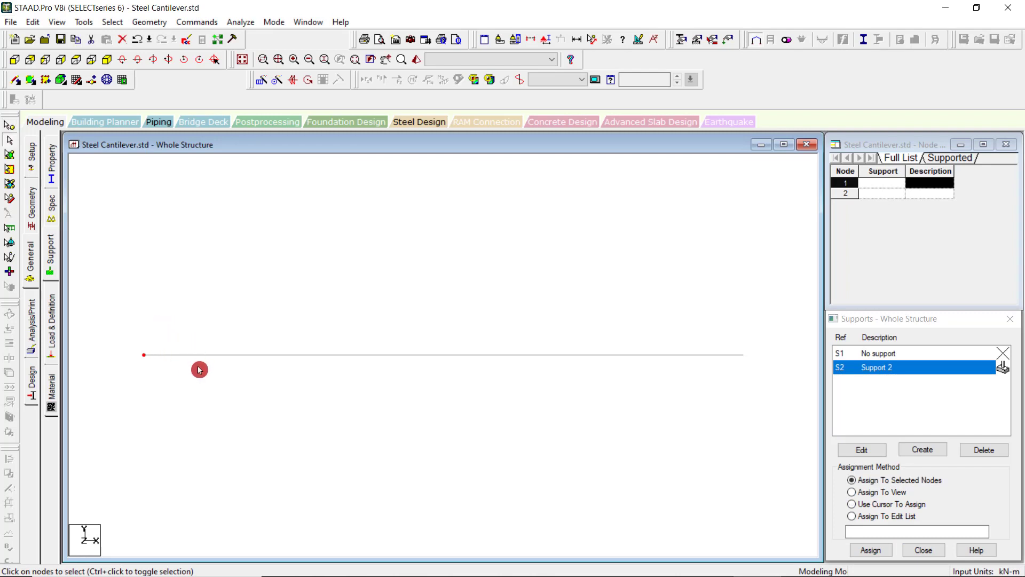
click(245, 435)
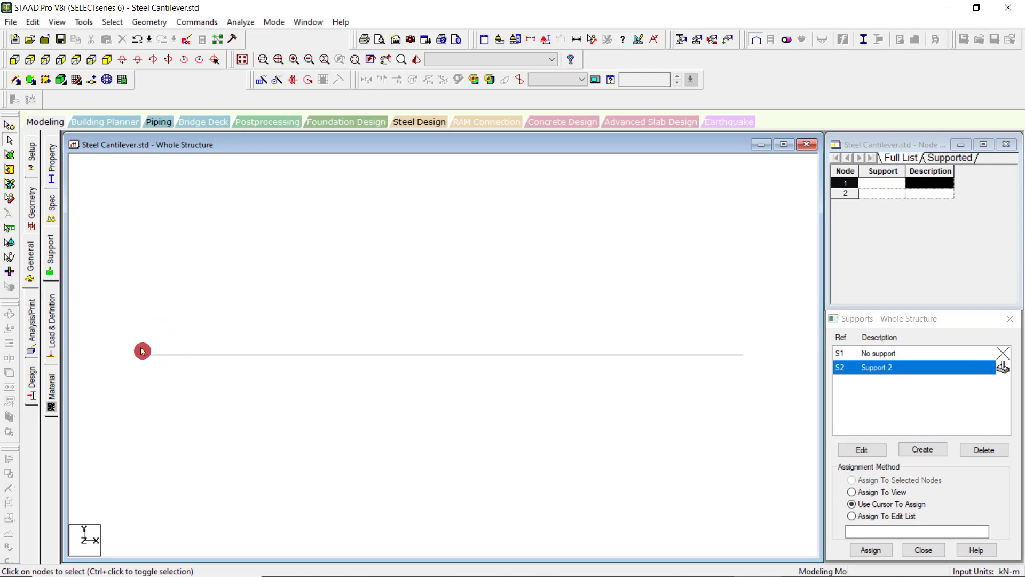
drag(177, 379, 179, 382)
drag(116, 315, 210, 414)
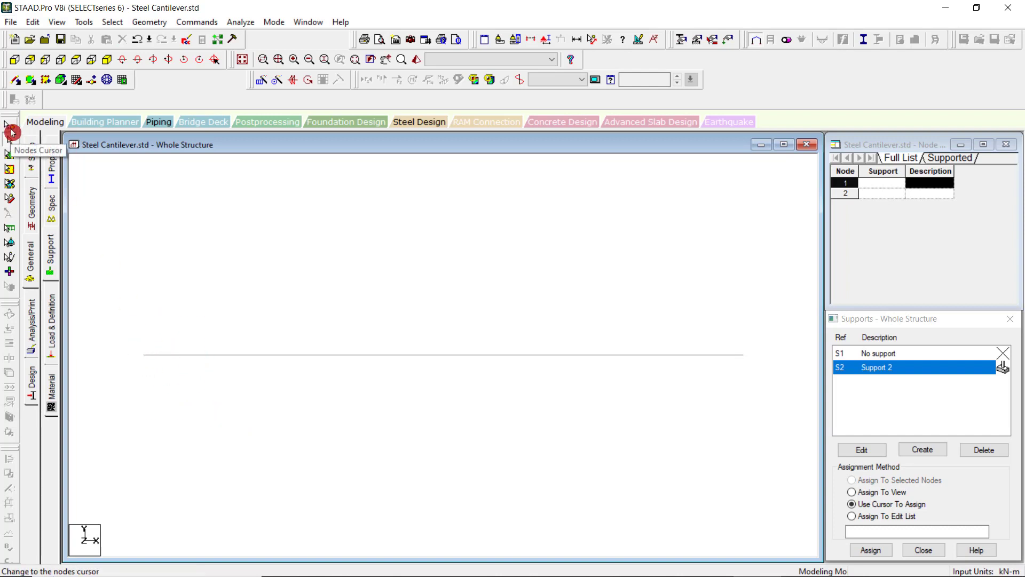
Window-select node 1 with the nodes cursor and assign Support 2 to the selected node.
click(9, 129)
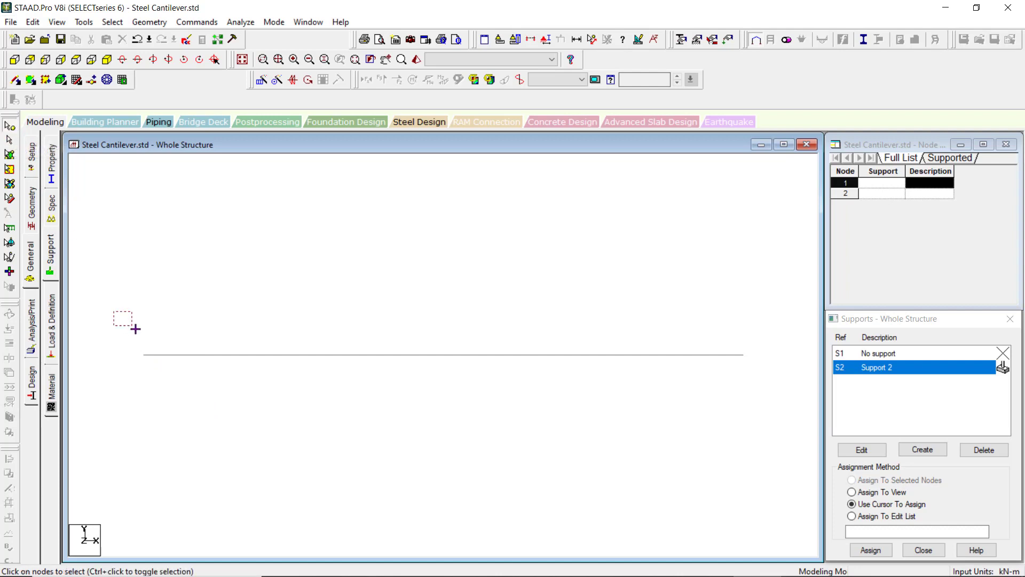
drag(113, 311, 184, 400)
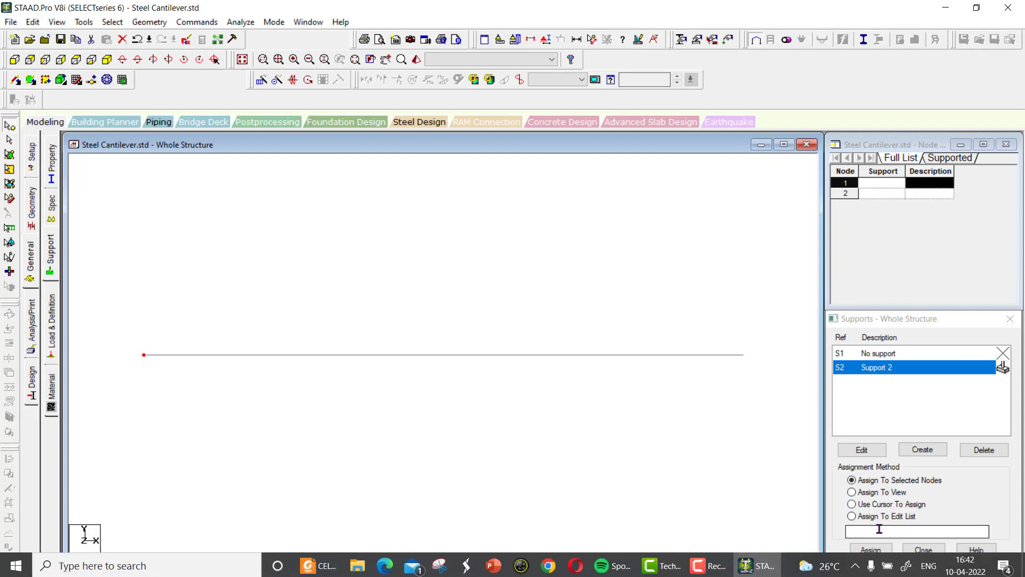
click(849, 548)
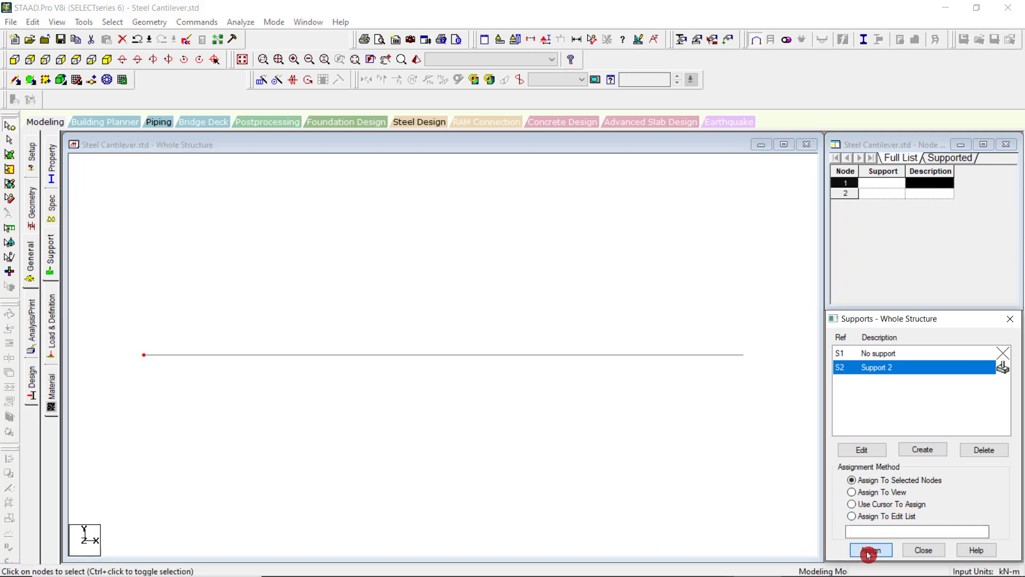
click(940, 473)
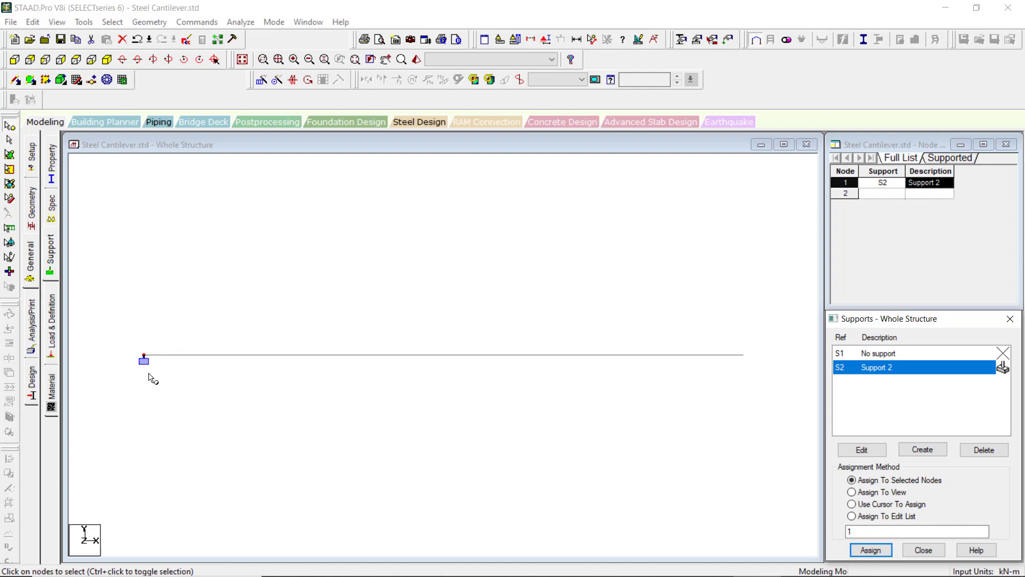
Undo the support assignment at node 1.
click(34, 22)
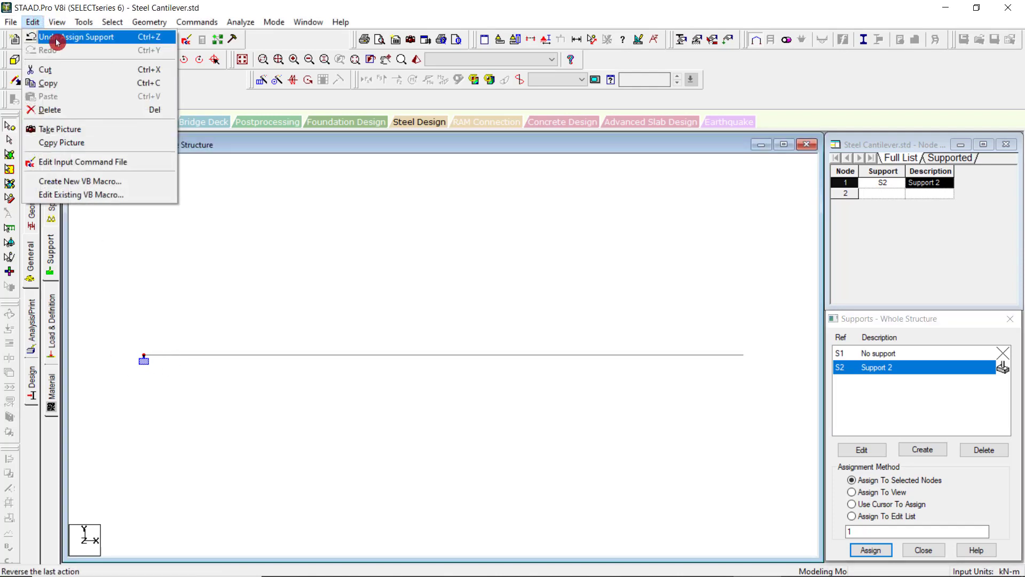
click(57, 41)
click(915, 486)
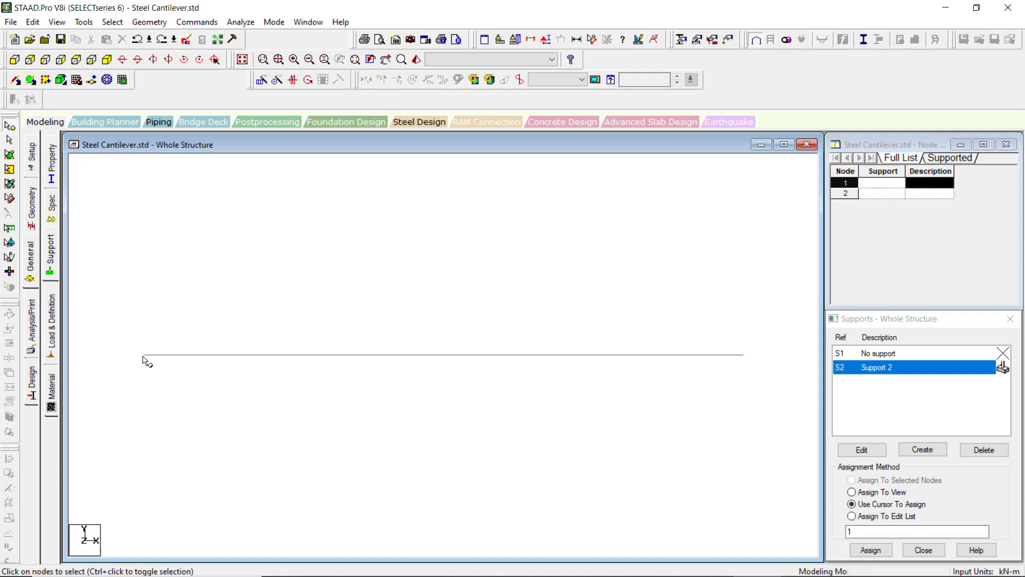
Assign Support 2 by node number, first to node 1 and then to node 2 instead.
click(865, 530)
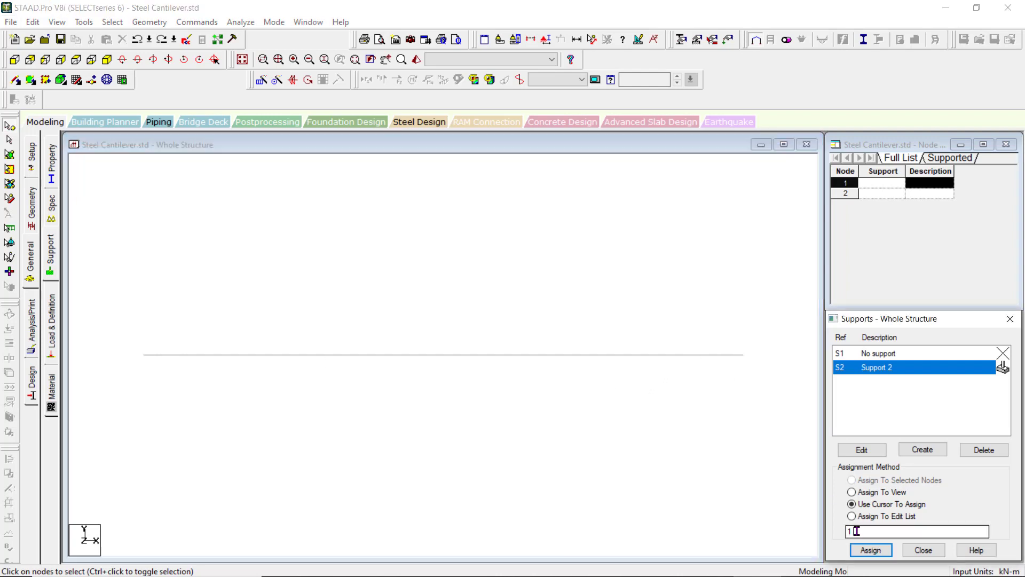
click(870, 549)
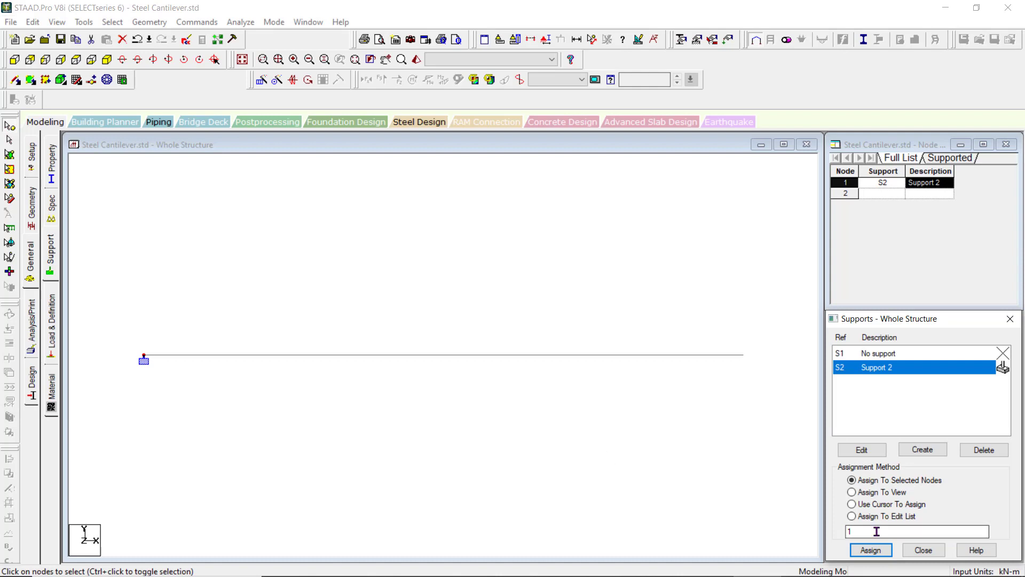
drag(940, 530, 820, 530)
text(2)
click(870, 547)
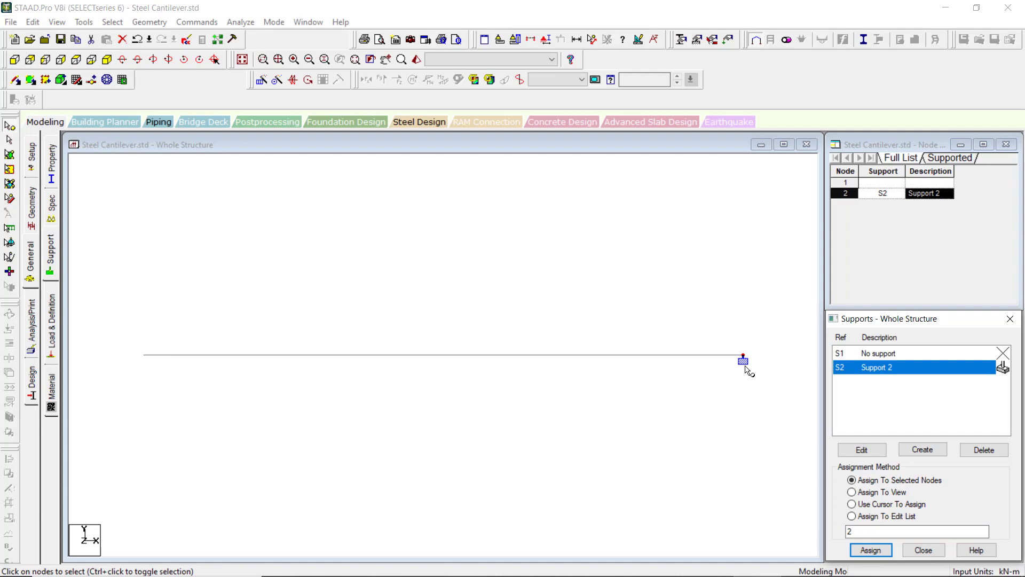
click(870, 549)
Assign Support 2 to both ends of the beam using the edit list 1 2.
drag(850, 530, 835, 529)
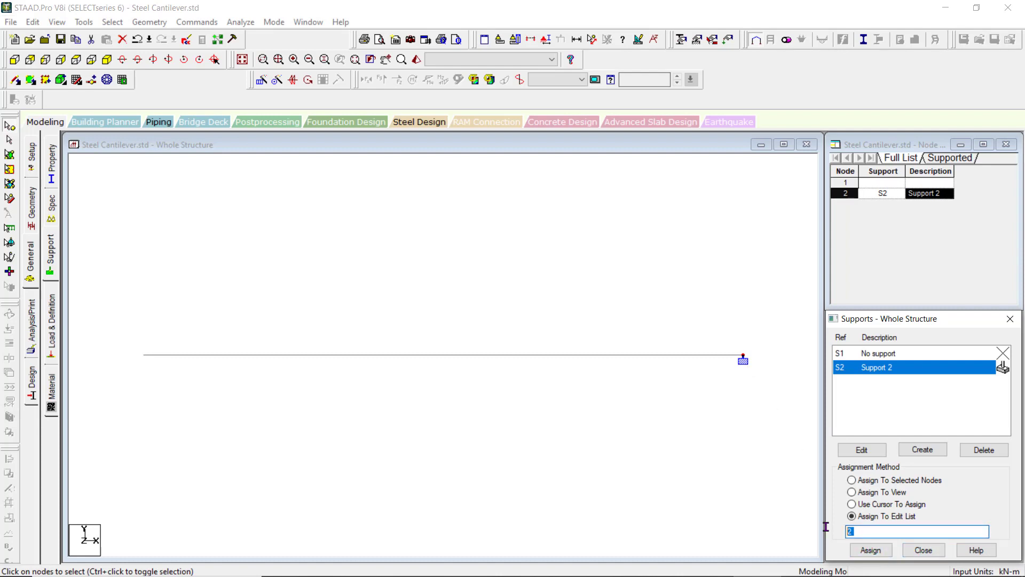
click(873, 527)
text(1 2)
click(871, 549)
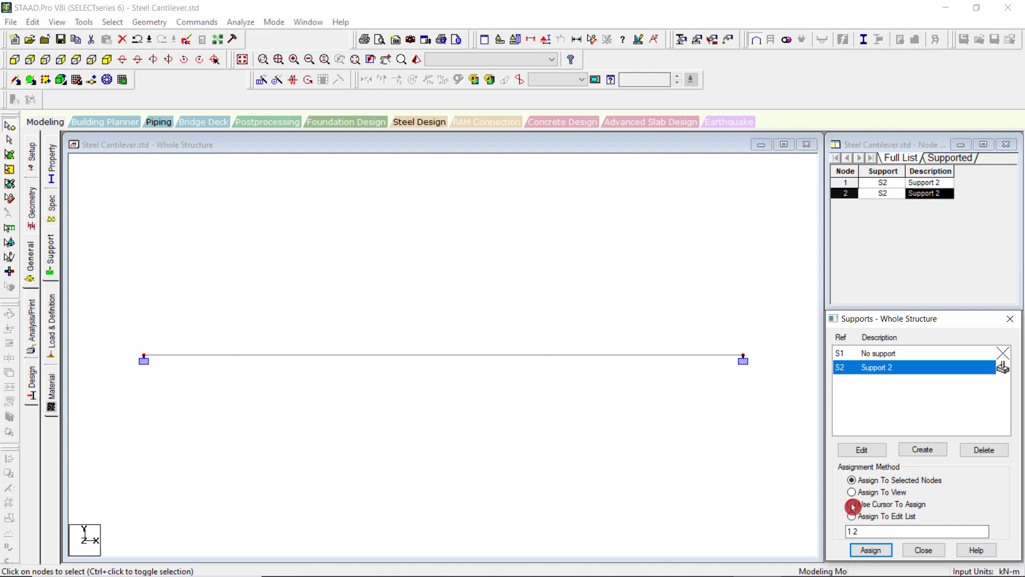
Change the edit list to 1 and assign Support 2 to node 1 only.
drag(865, 533, 803, 529)
text(1)
click(864, 552)
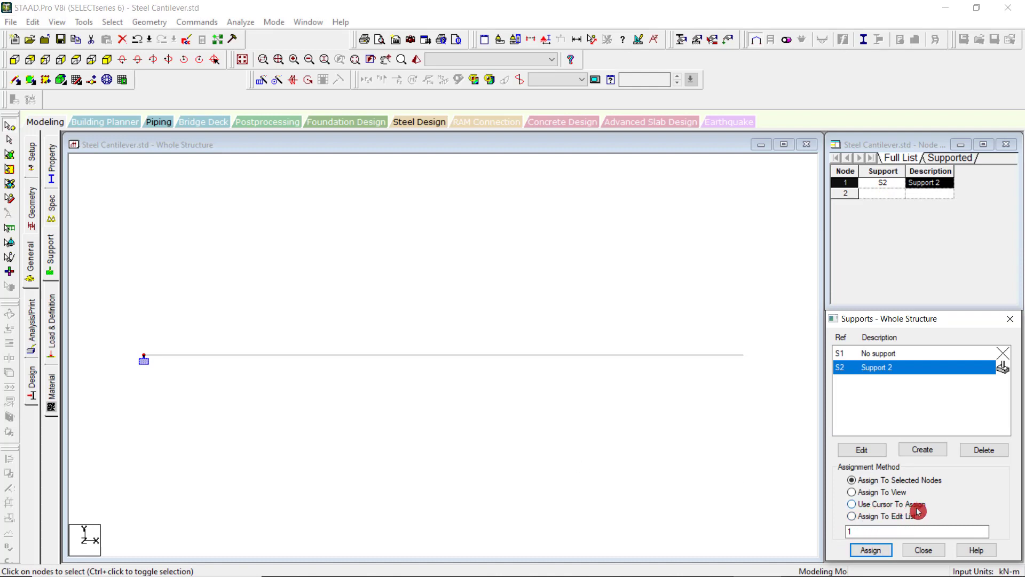
Assign Support 2 to all nodes of the beam with the Assign To View method.
click(852, 493)
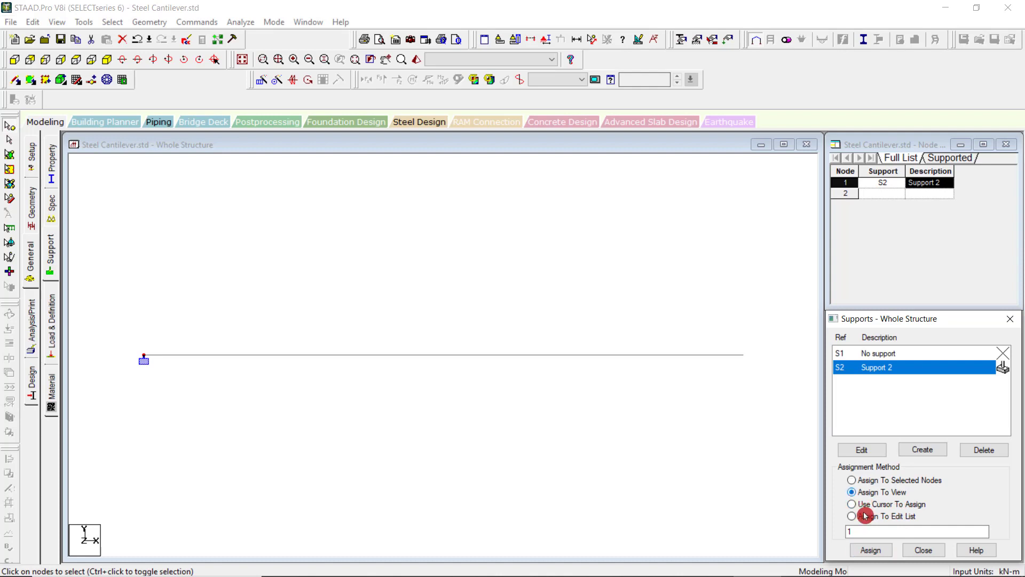
click(870, 550)
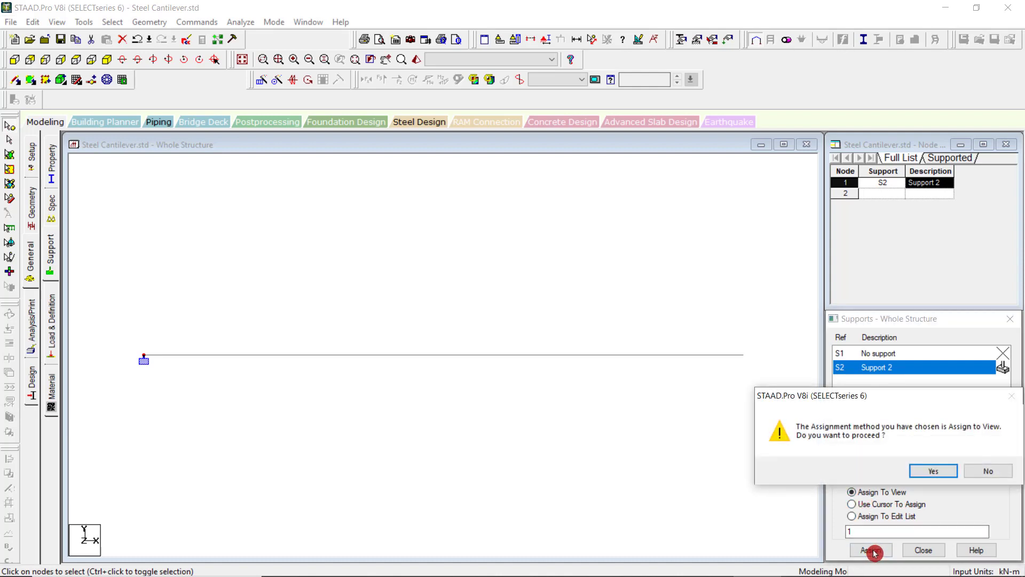
click(933, 470)
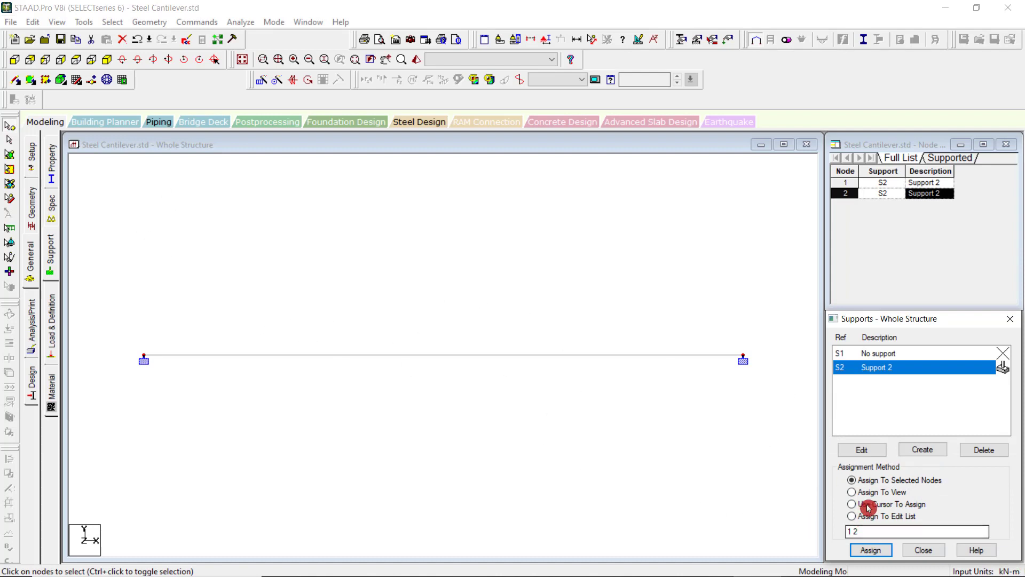
click(612, 442)
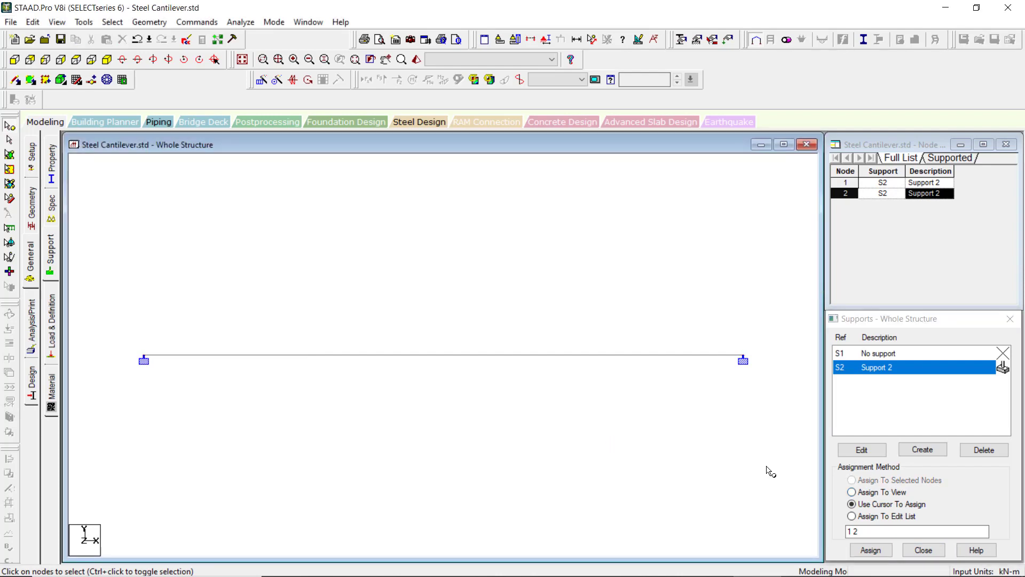
Undo all the support assignments and the creation of the fixed support.
click(38, 22)
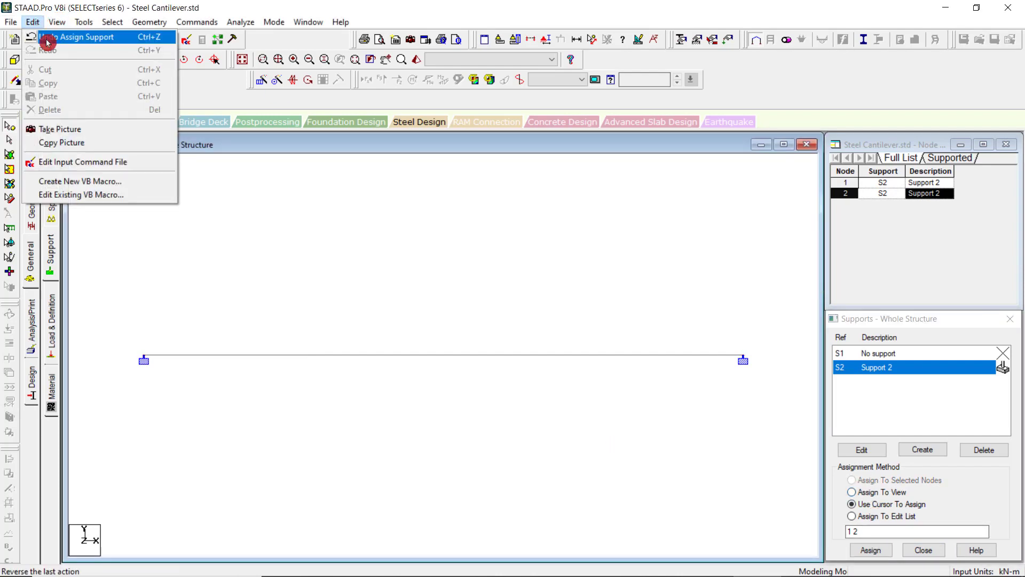
click(43, 37)
click(37, 22)
click(54, 49)
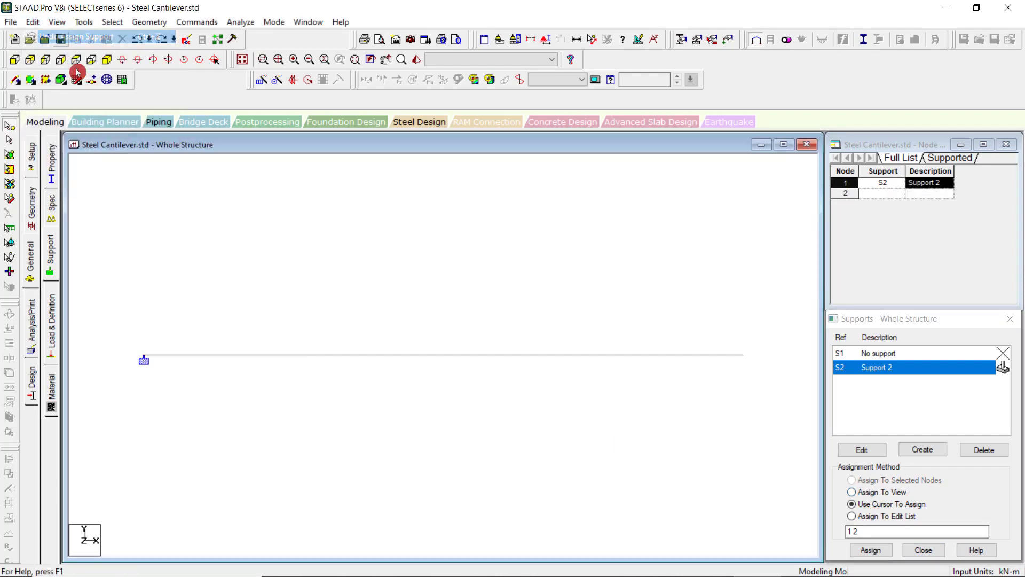
click(32, 22)
click(42, 38)
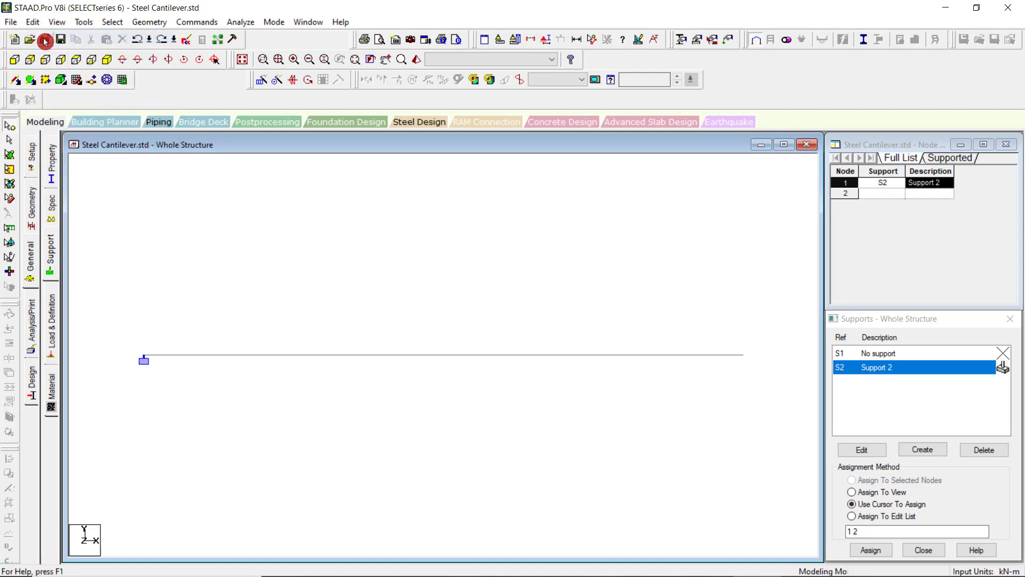
click(33, 22)
click(43, 38)
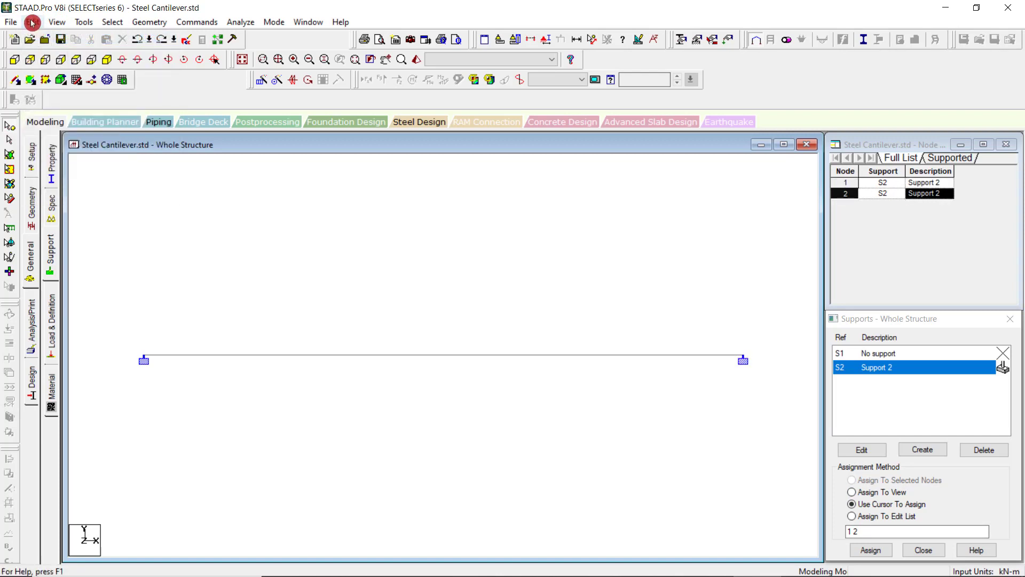
click(33, 22)
click(42, 38)
click(33, 22)
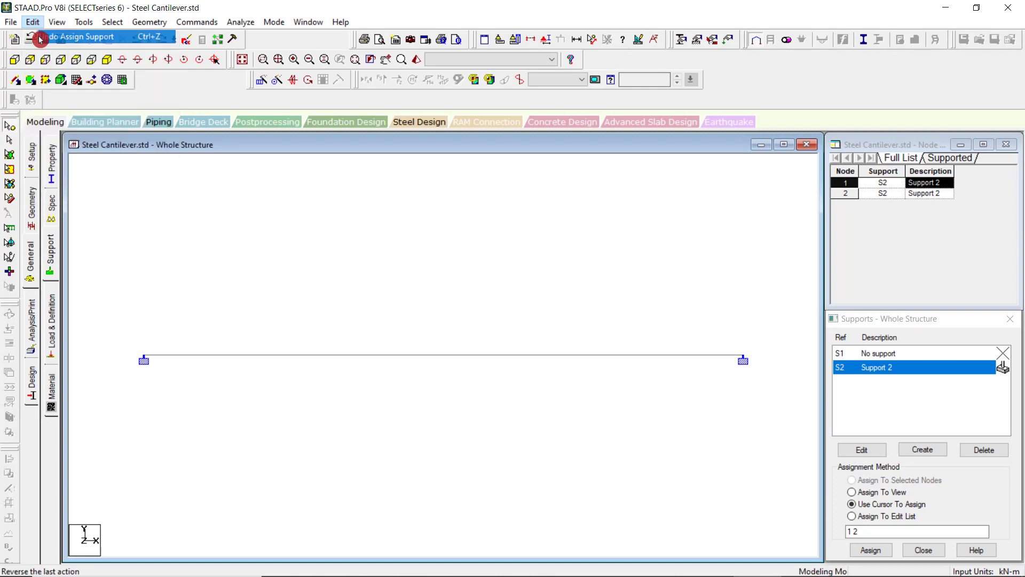
click(42, 37)
click(31, 24)
click(43, 38)
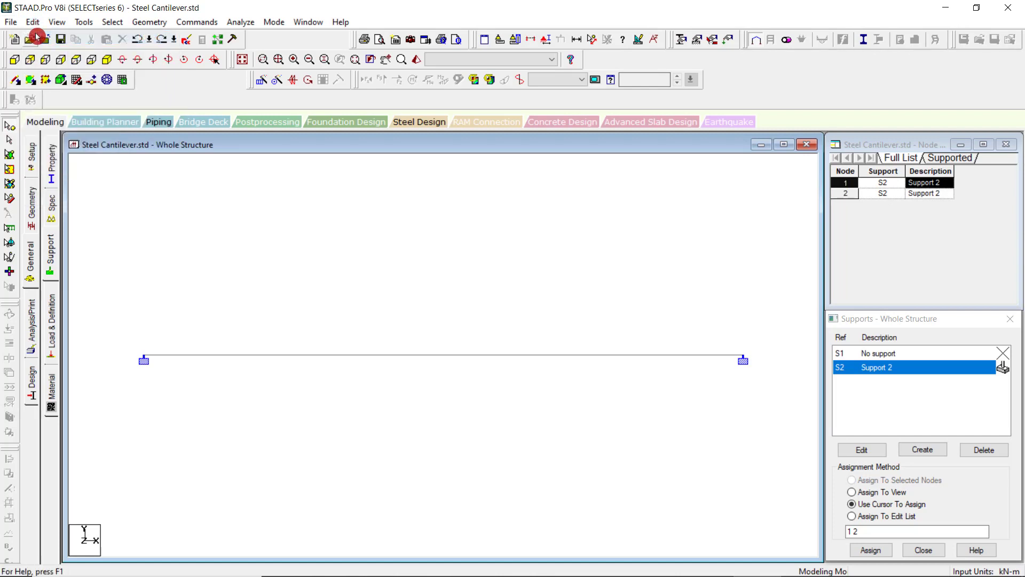
click(33, 22)
click(45, 38)
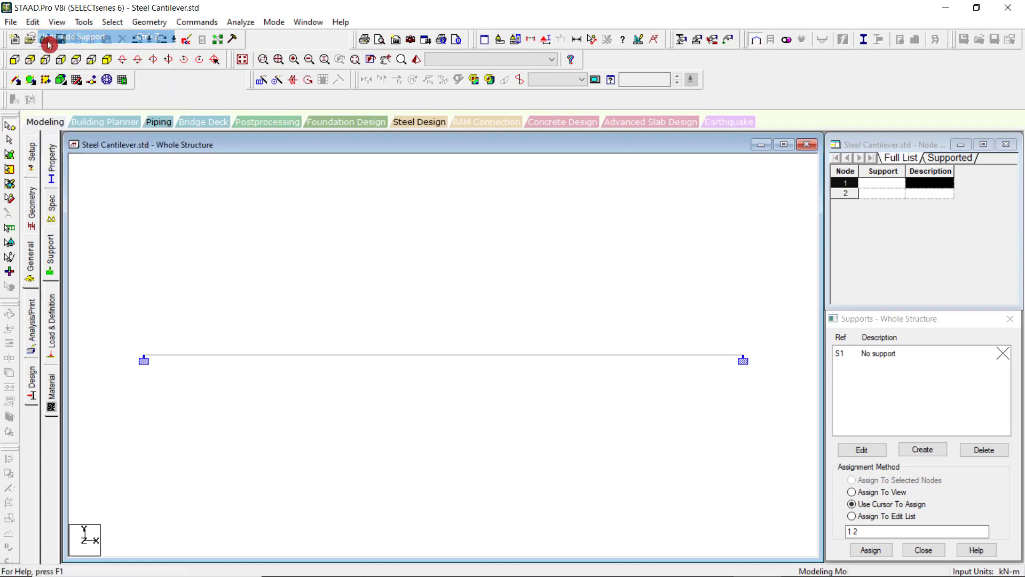
Undo the addition of the beam and redo it.
click(34, 22)
click(44, 37)
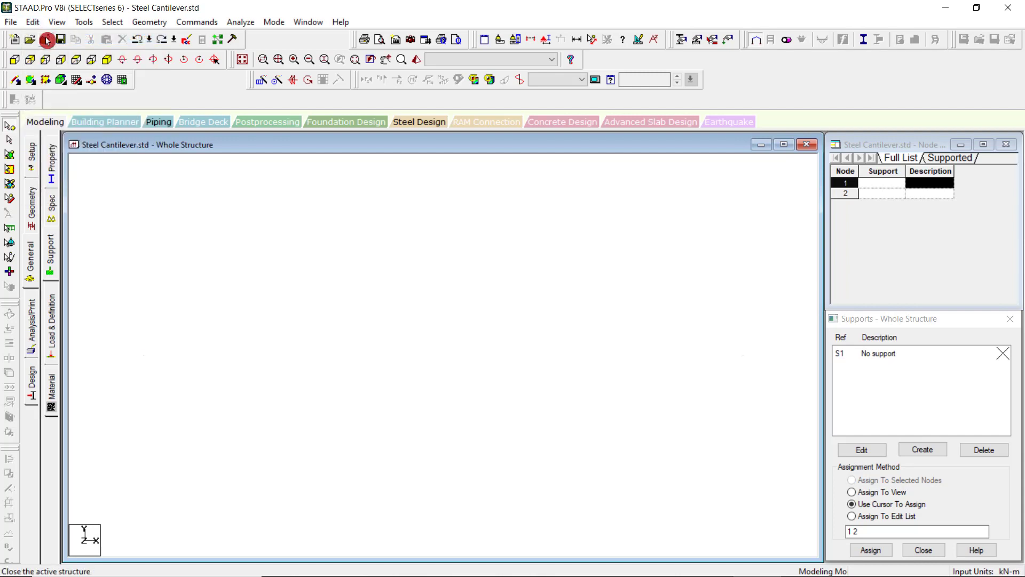
click(33, 21)
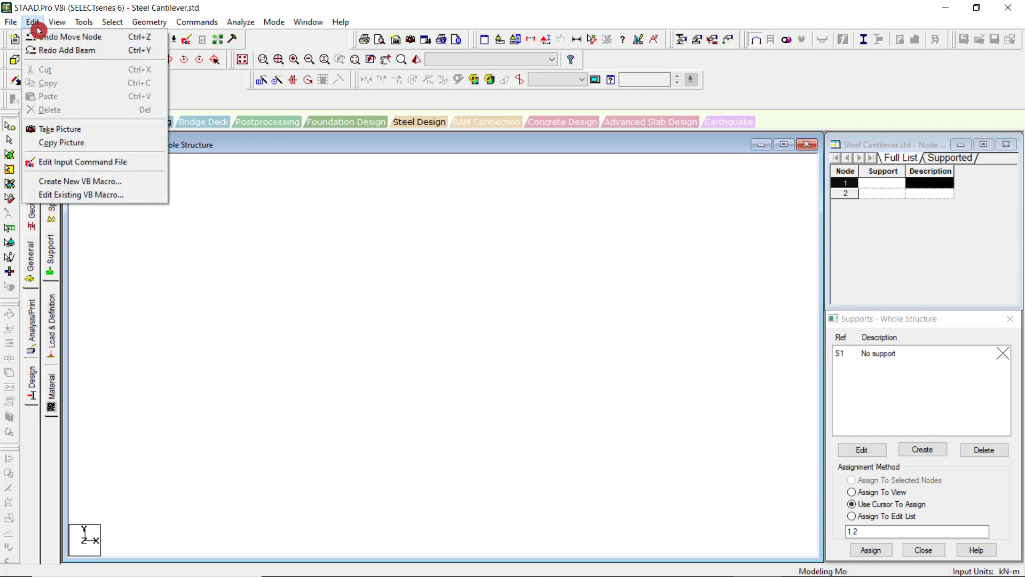
click(65, 51)
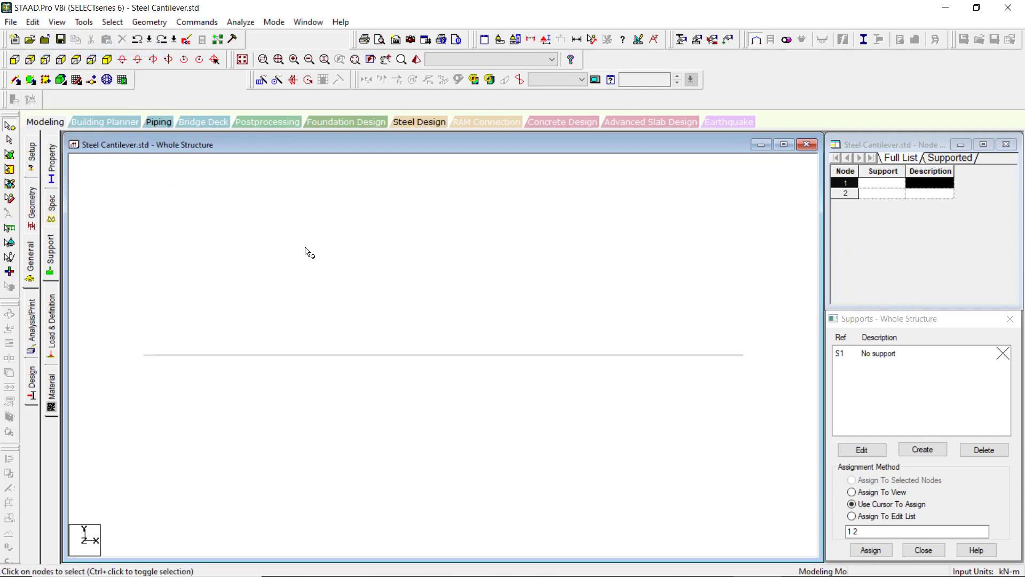
Select node 1 and try to assign a support with the Assign To Selected Nodes method.
click(31, 145)
drag(113, 308, 221, 414)
click(944, 509)
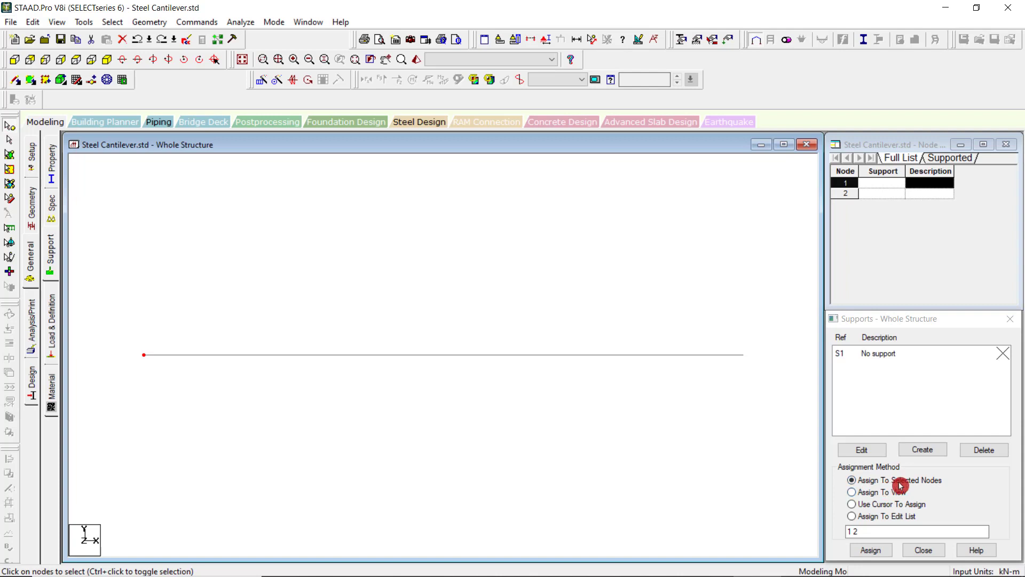
click(871, 550)
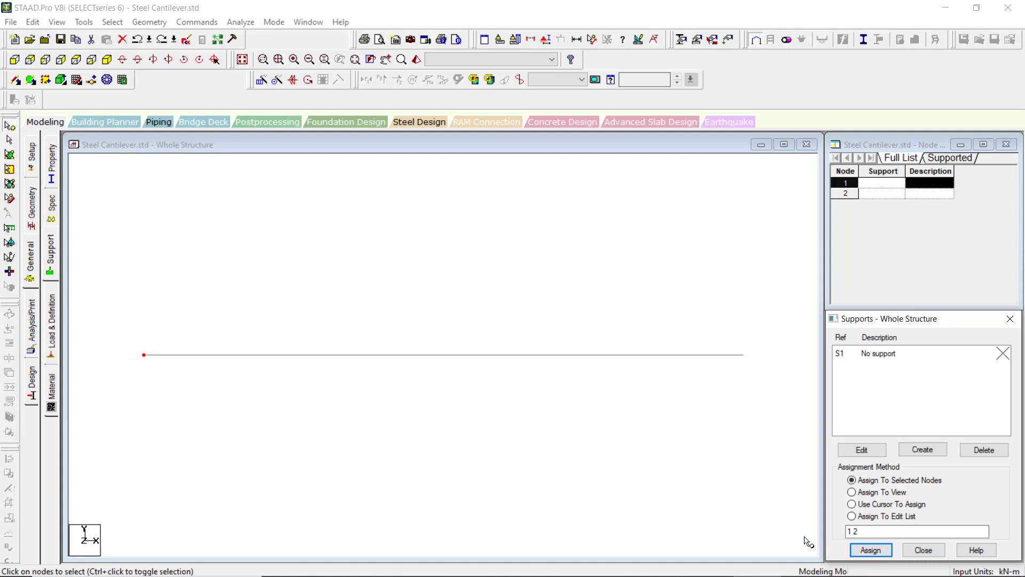
click(871, 554)
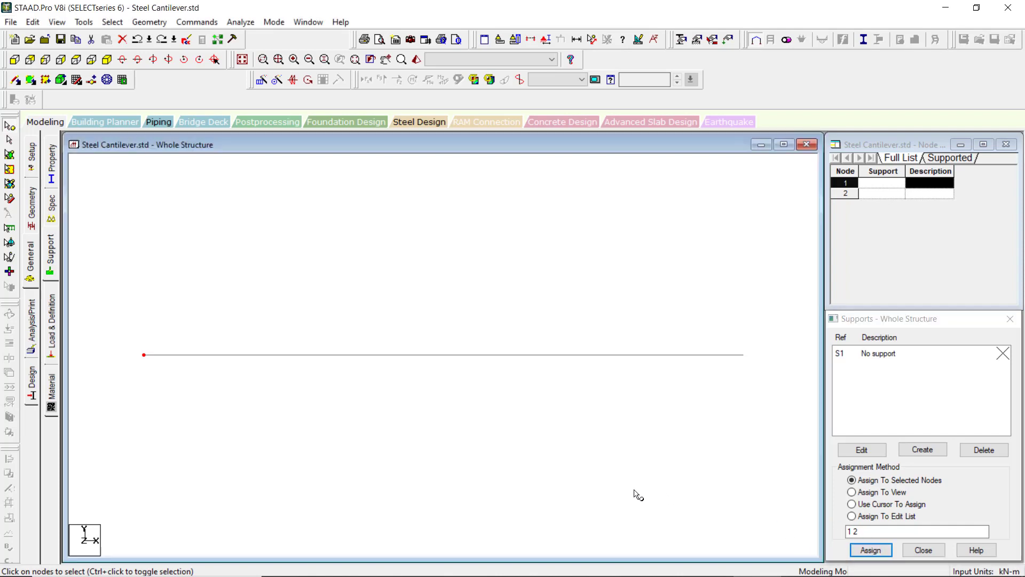
drag(166, 381, 174, 392)
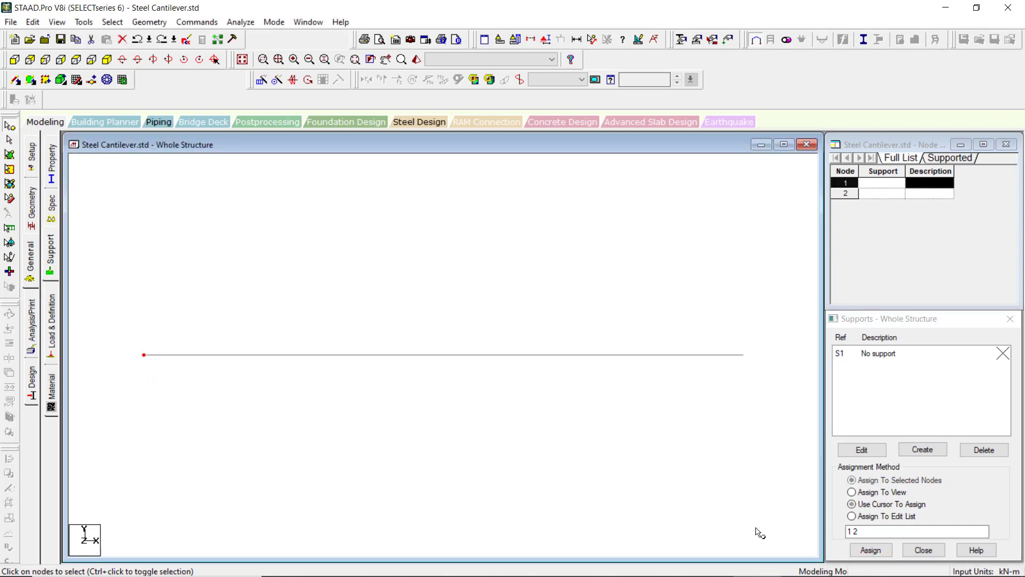
click(877, 554)
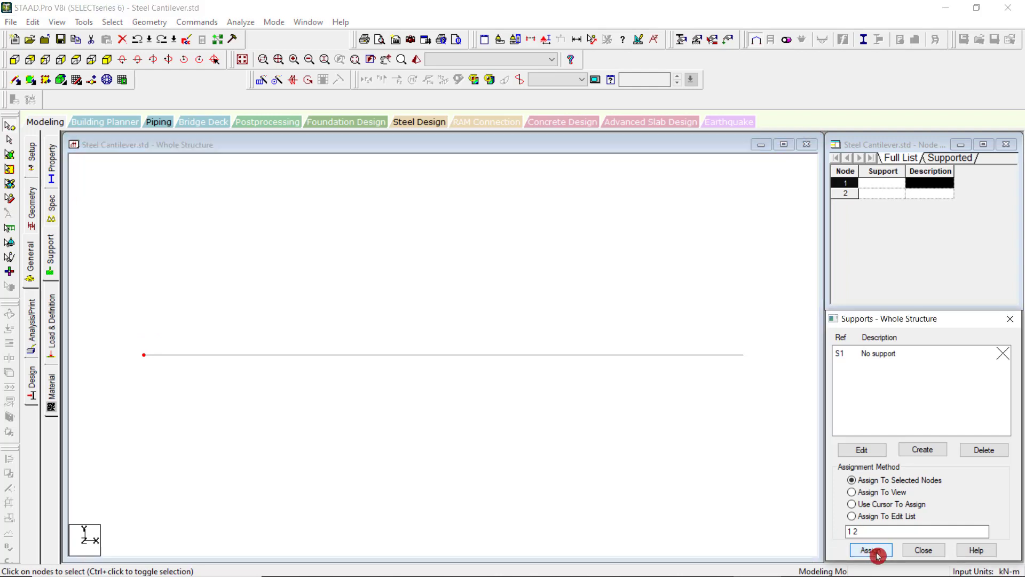
Clear the edit list and retry the support assignment on the reselected node 1, leaving the Supports dialog at the end.
drag(864, 532, 838, 530)
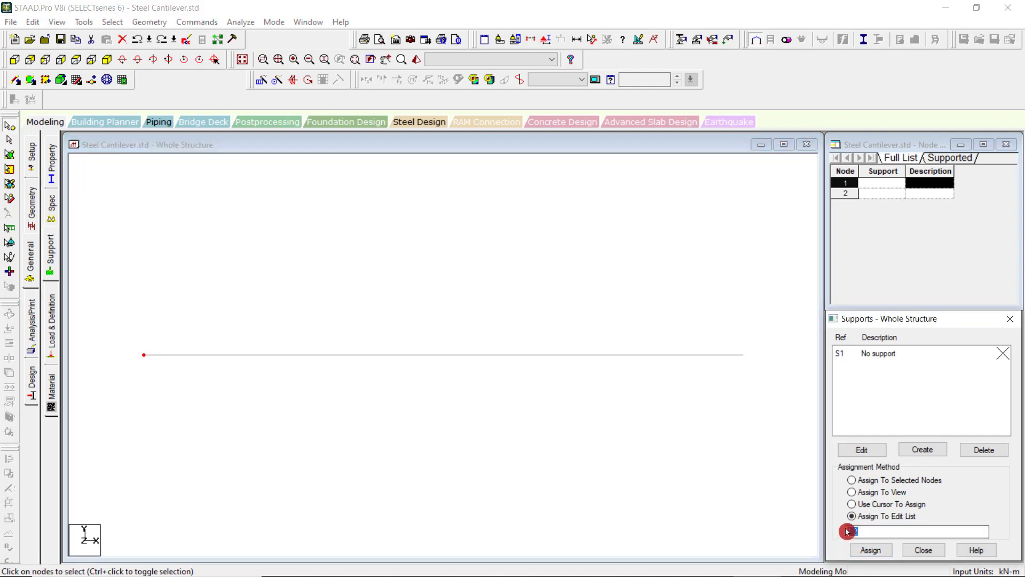
click(427, 451)
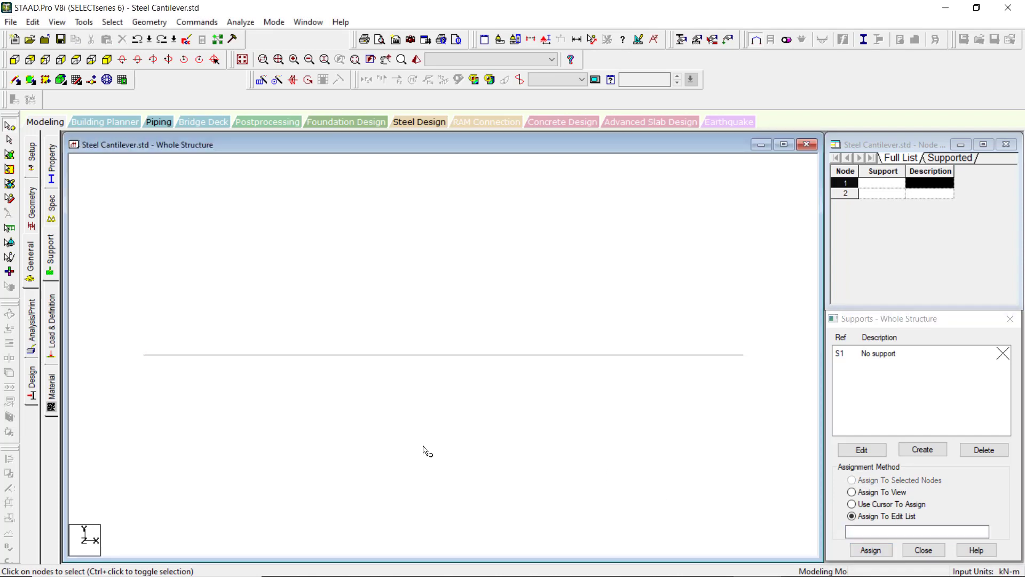
drag(211, 410, 215, 411)
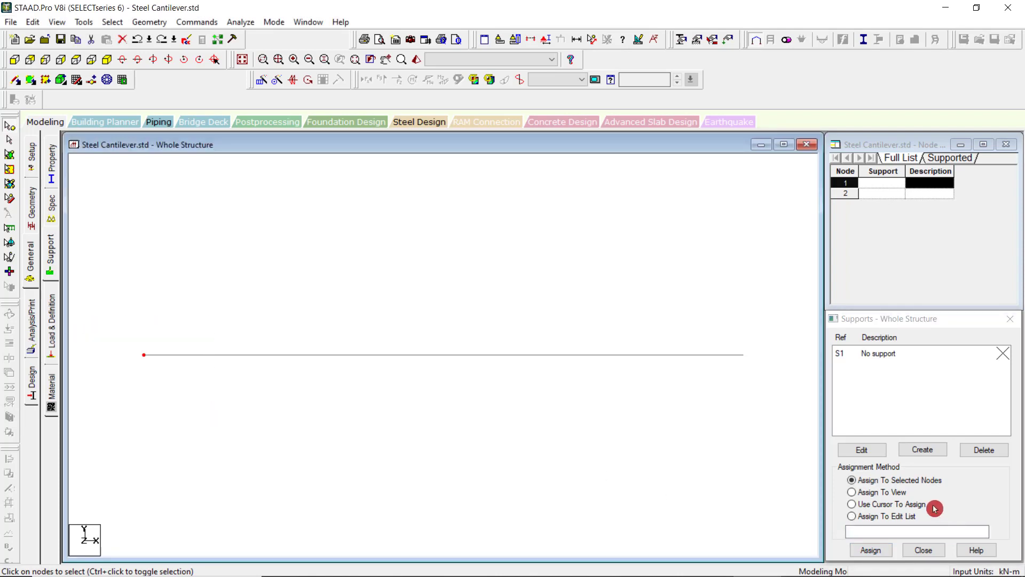
click(870, 556)
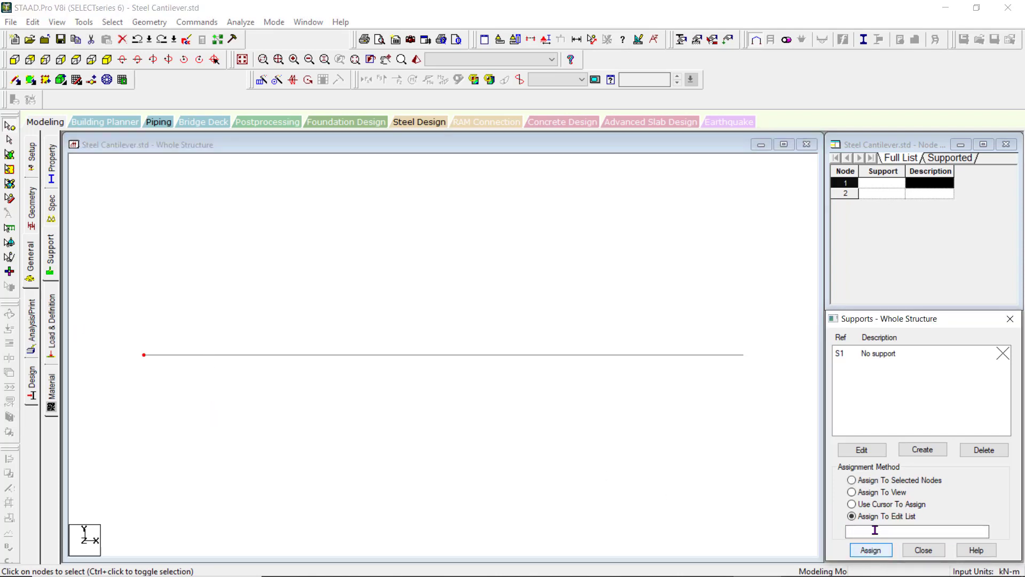
click(892, 480)
click(901, 553)
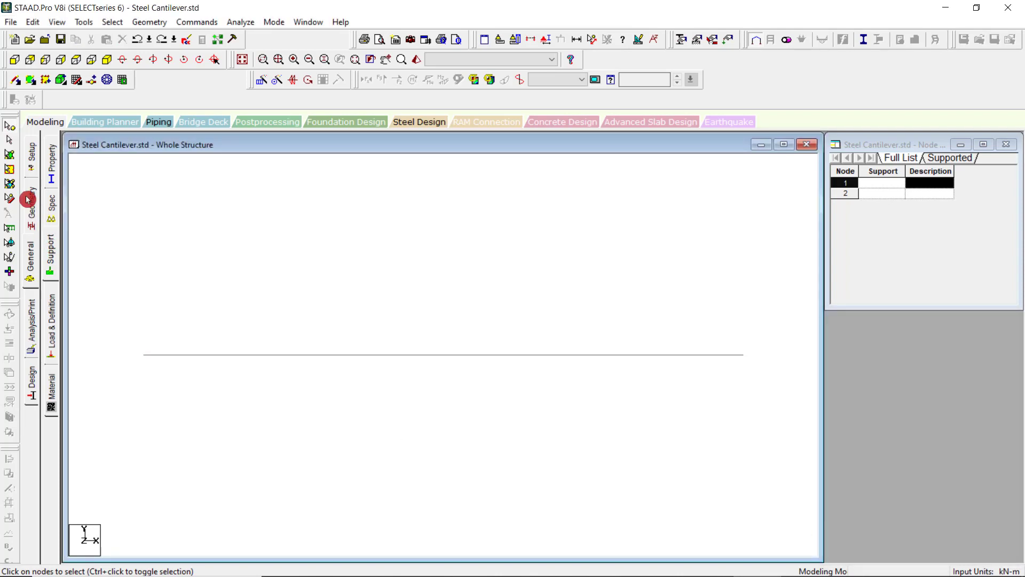
Reopen the support definitions and create a new fixed support.
click(50, 254)
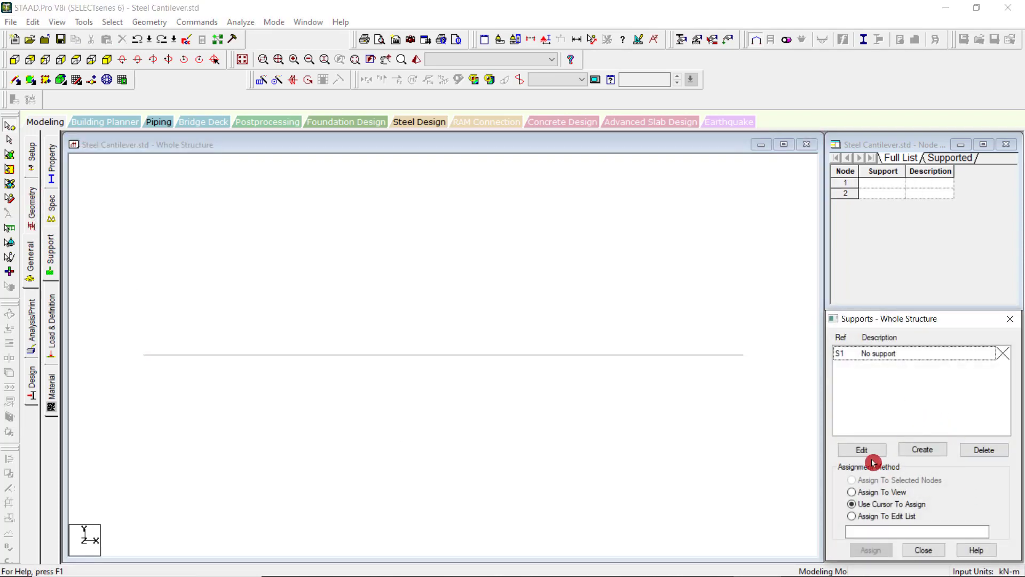
click(923, 450)
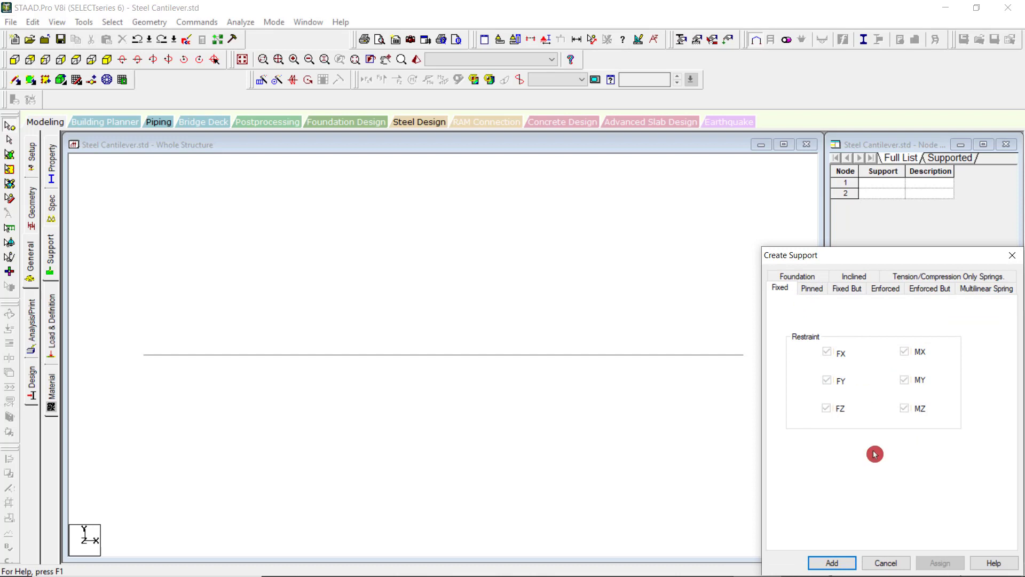
click(833, 561)
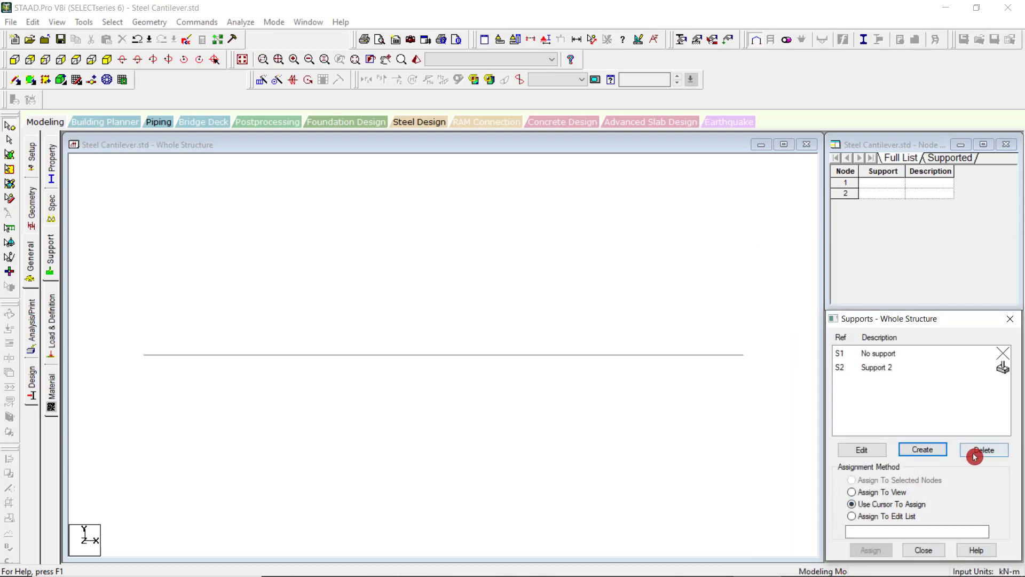
Assign Support 2 to node 1 of the beam with the Assign To Selected Nodes method.
click(527, 459)
drag(119, 314, 210, 404)
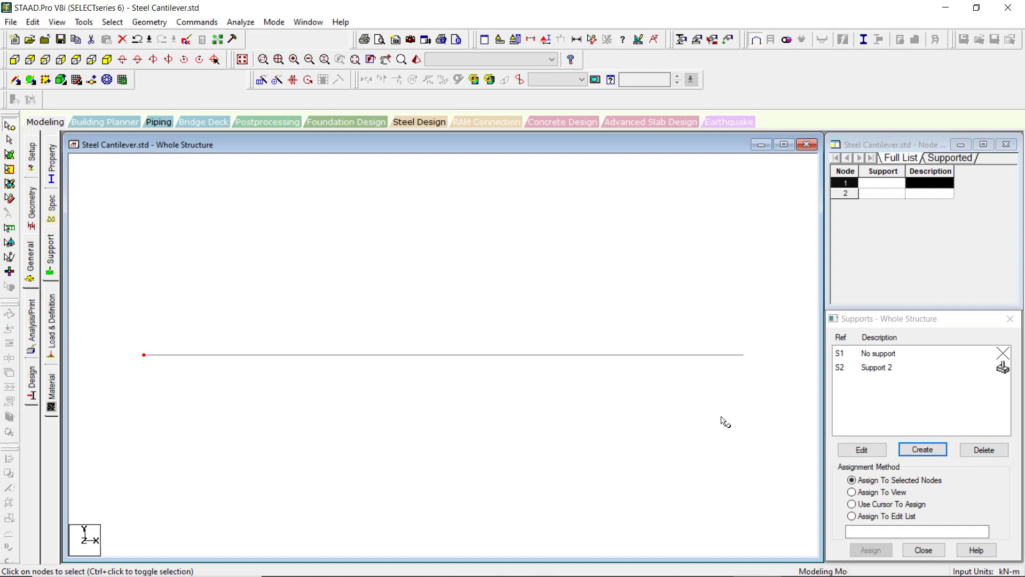
click(899, 368)
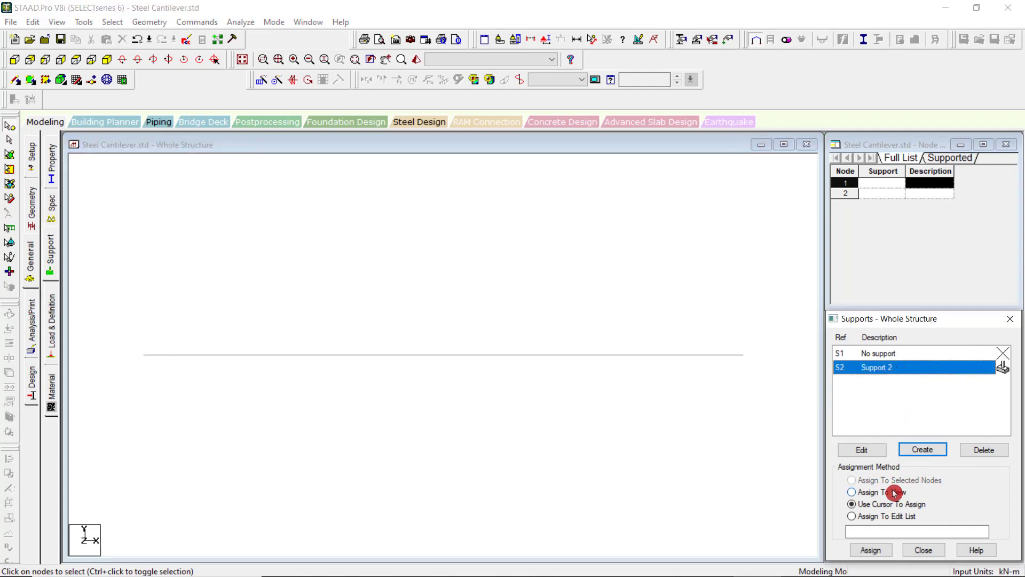
drag(111, 339, 220, 389)
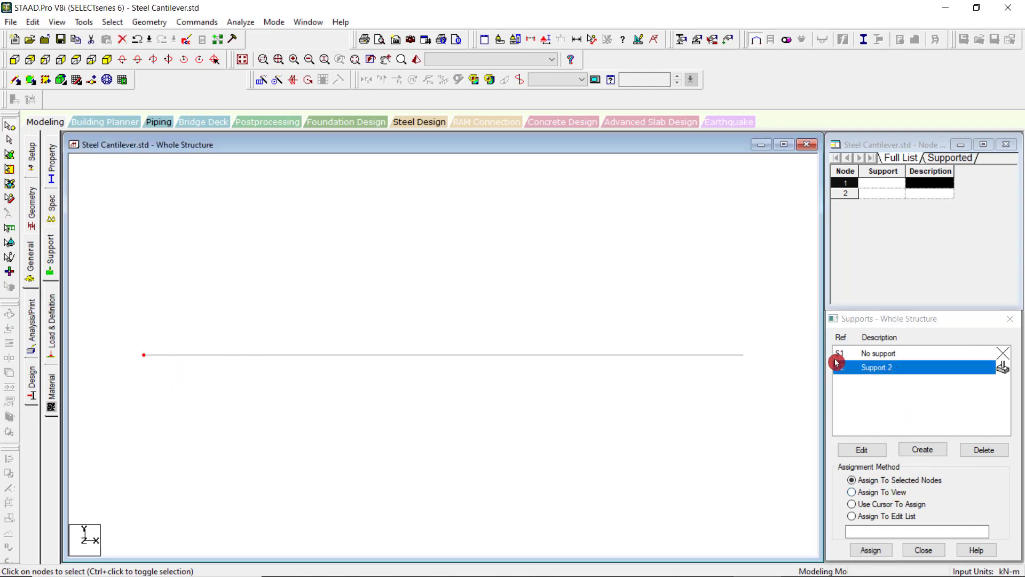
click(870, 372)
drag(103, 325, 212, 418)
click(865, 551)
click(924, 474)
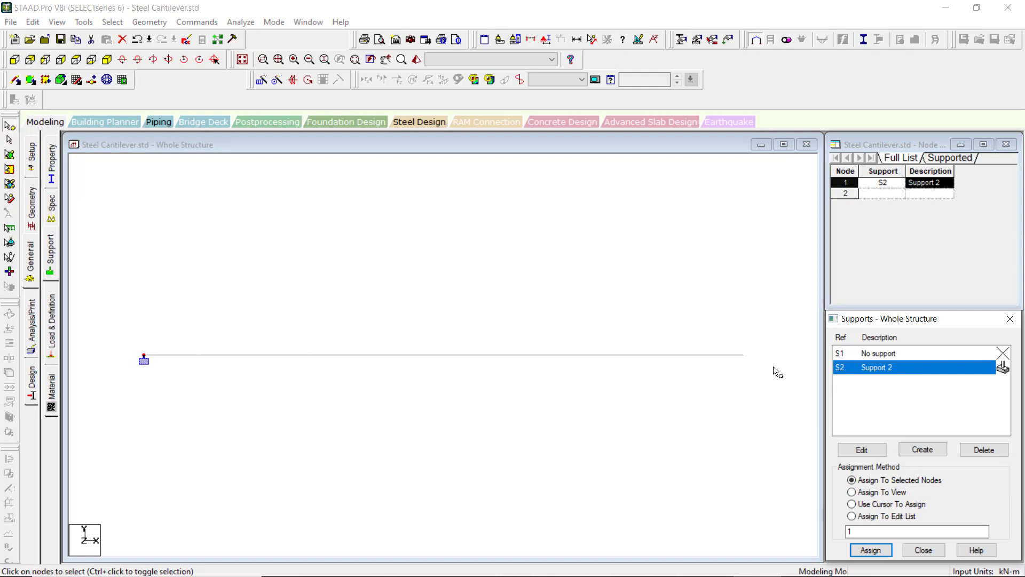
Close the support definitions and reopen them from the General modeling settings.
click(884, 373)
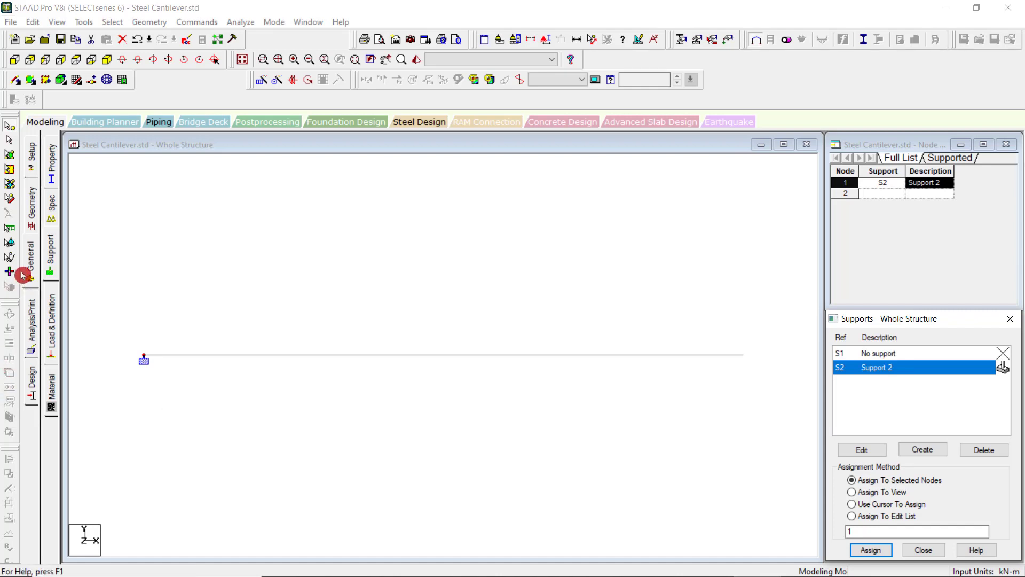
click(28, 254)
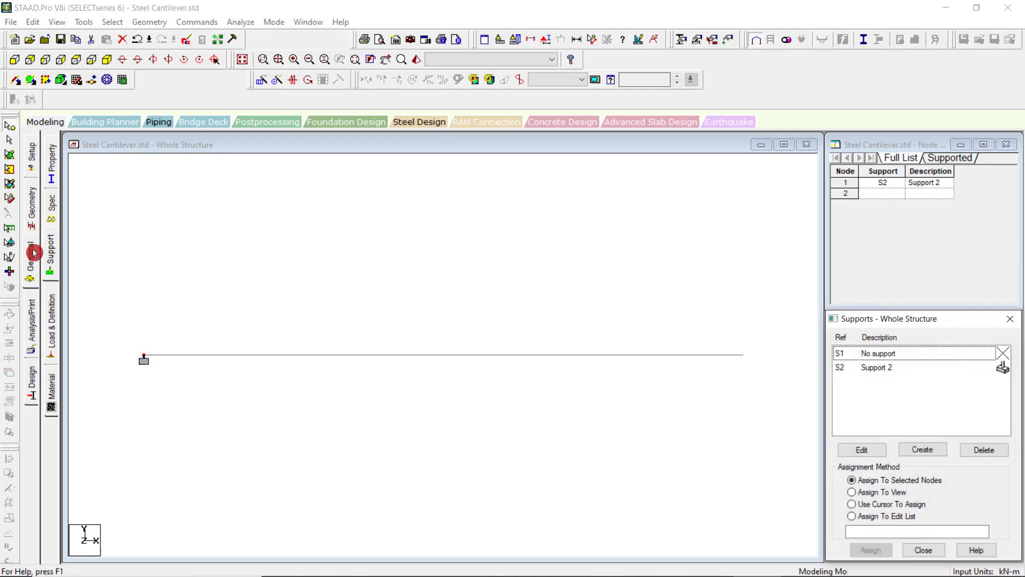
click(1011, 319)
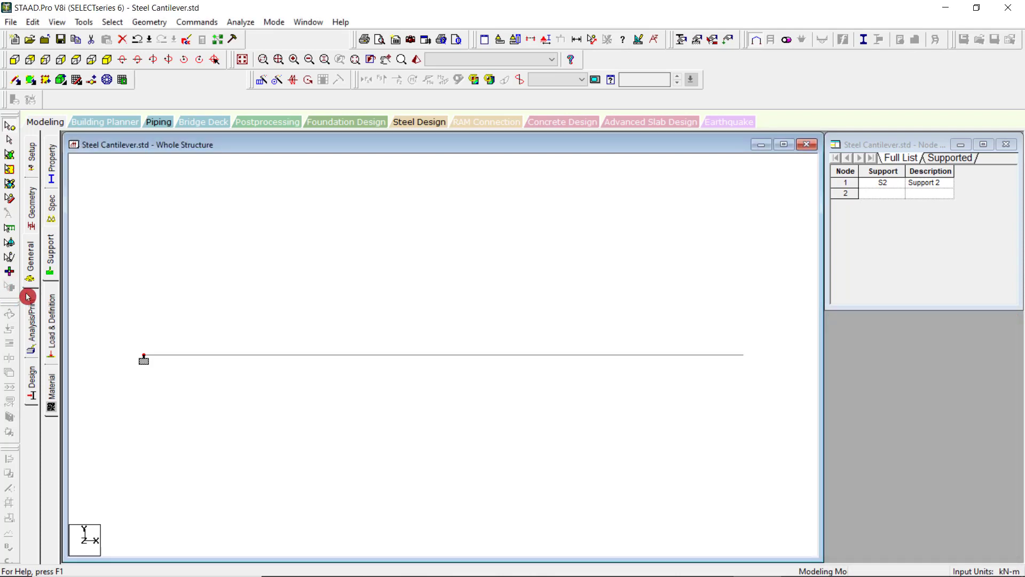
click(28, 256)
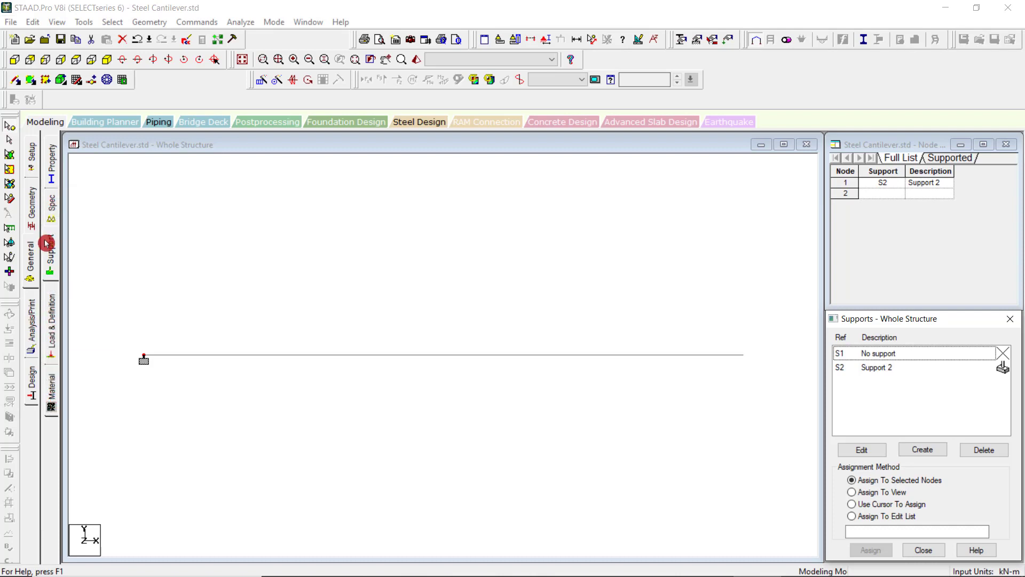
Open the beam section properties and look at the Beta Angle page, returning to the Section page.
click(52, 170)
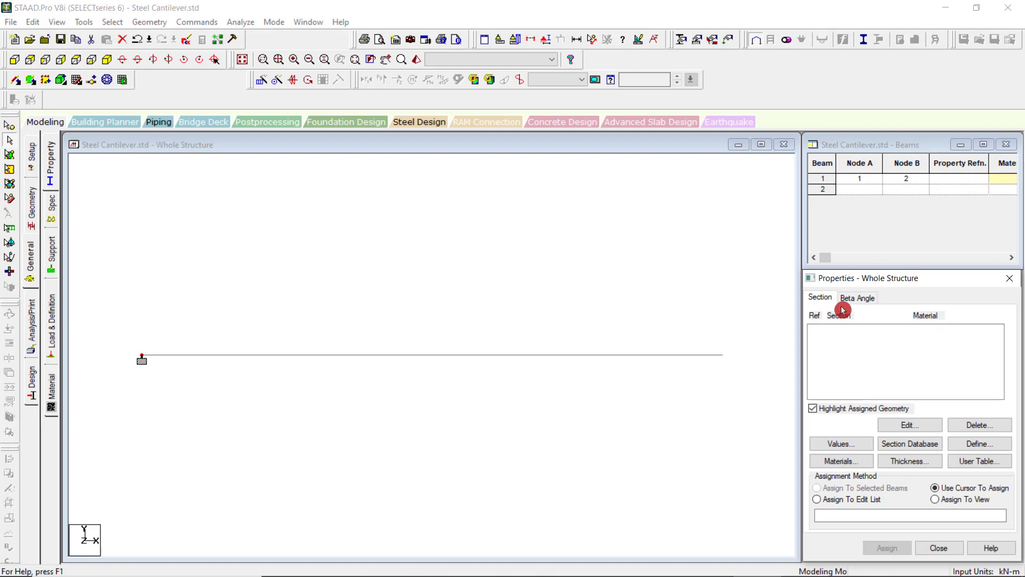
click(857, 297)
click(815, 297)
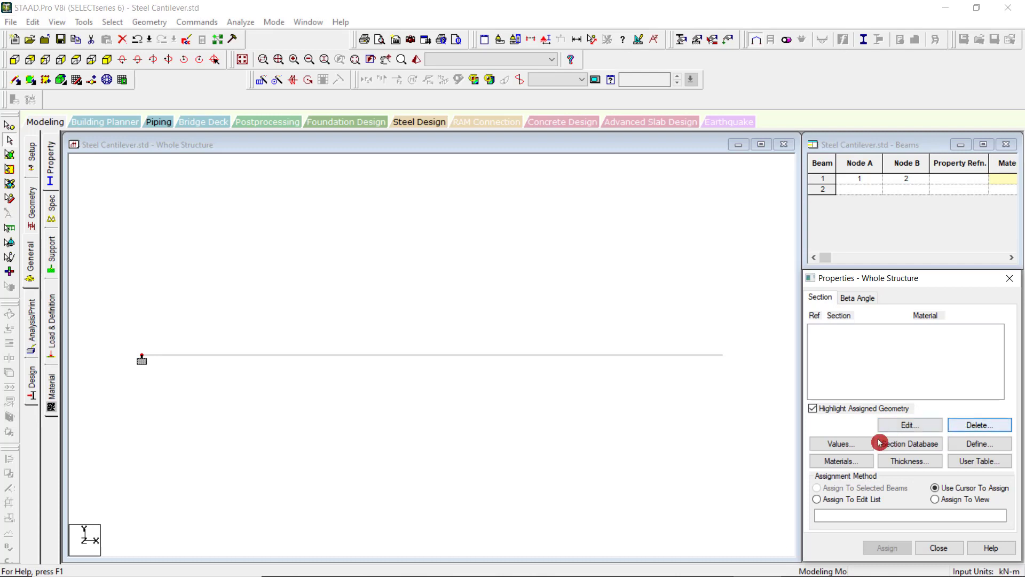
View the section property values table, accept the Auto Save of the file, and close the table.
click(851, 444)
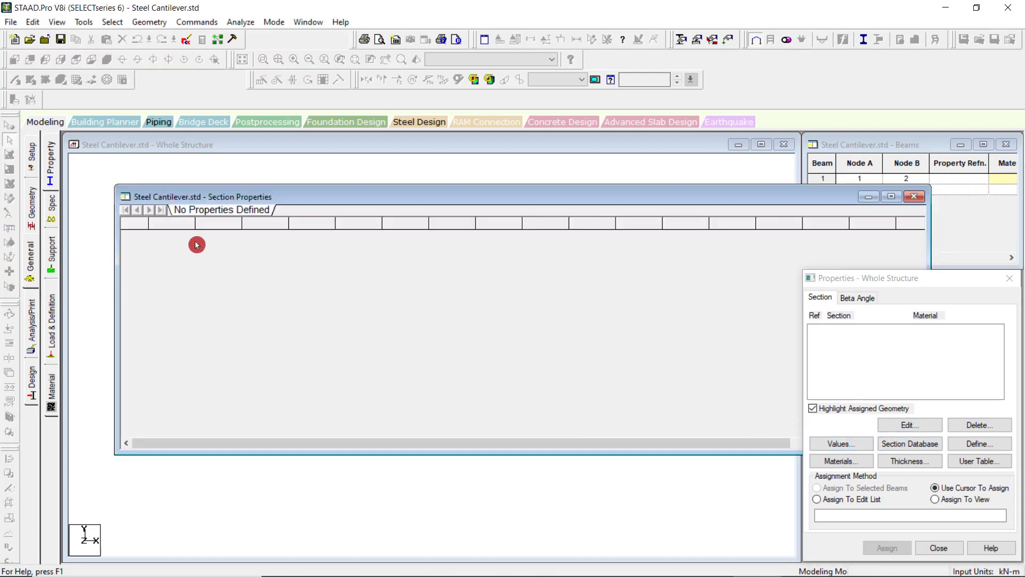
click(913, 196)
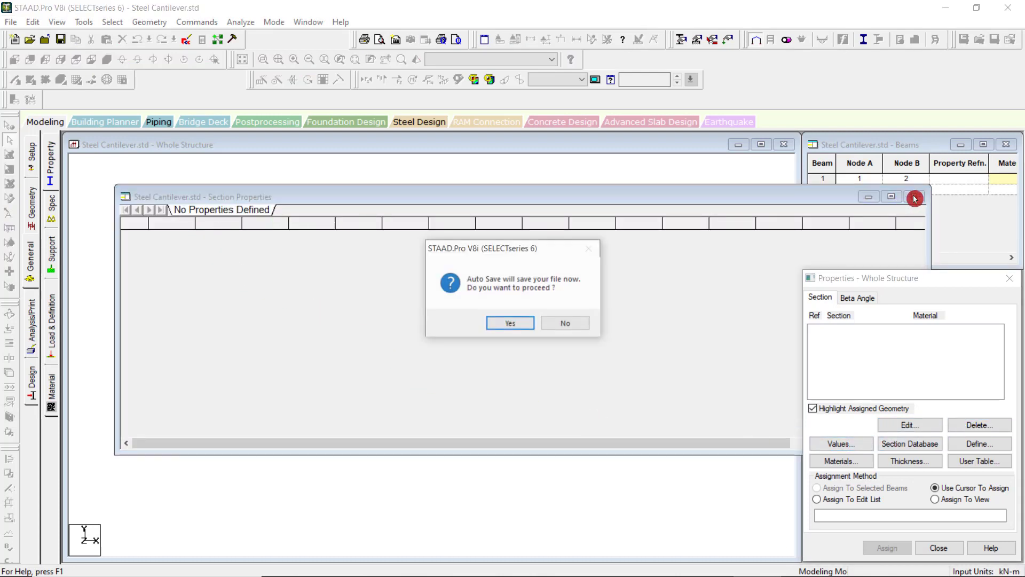
click(503, 323)
click(430, 311)
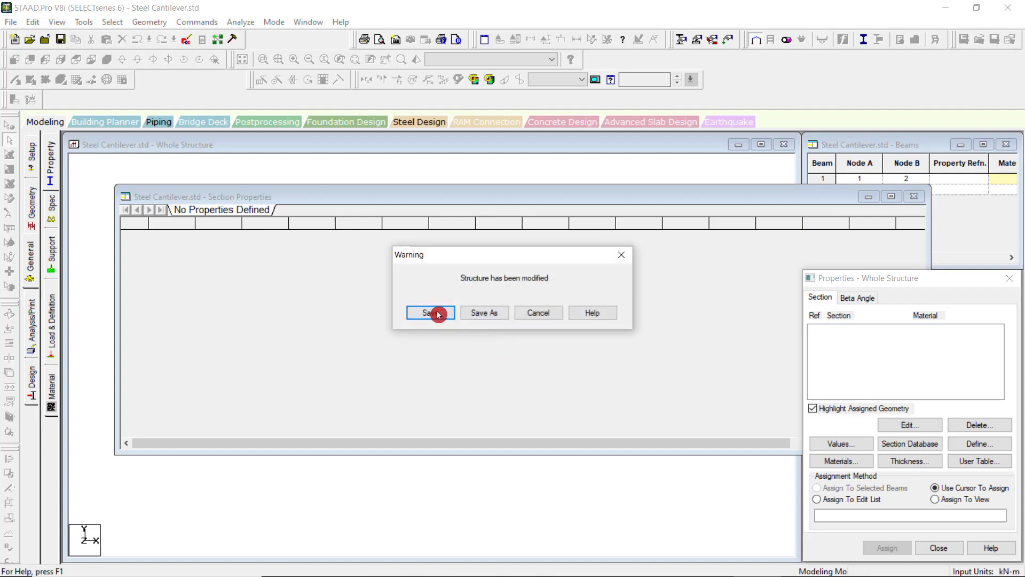
click(916, 197)
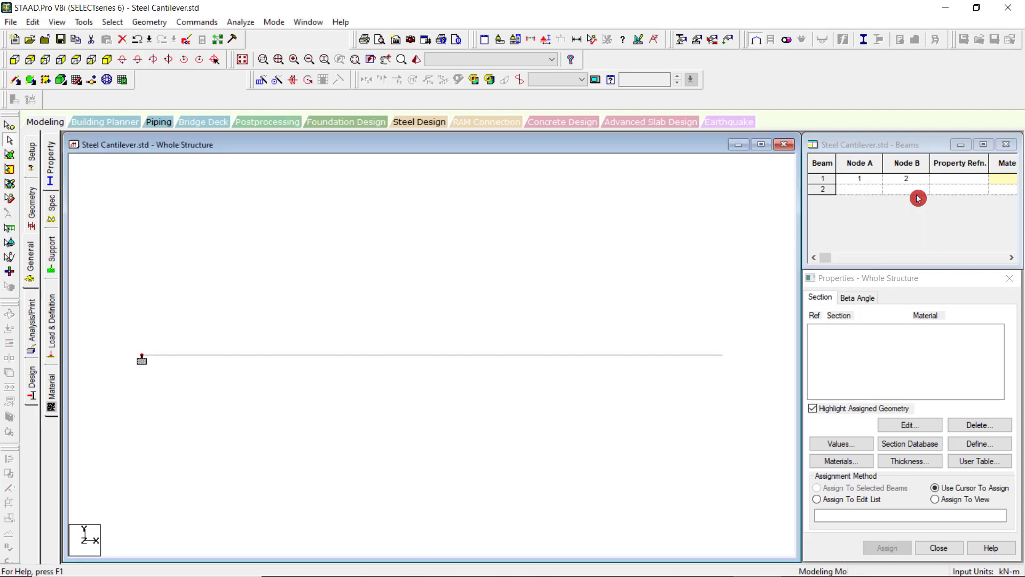
Look over the section database and the shapes available for a defined property, closing both without adding a section.
click(922, 449)
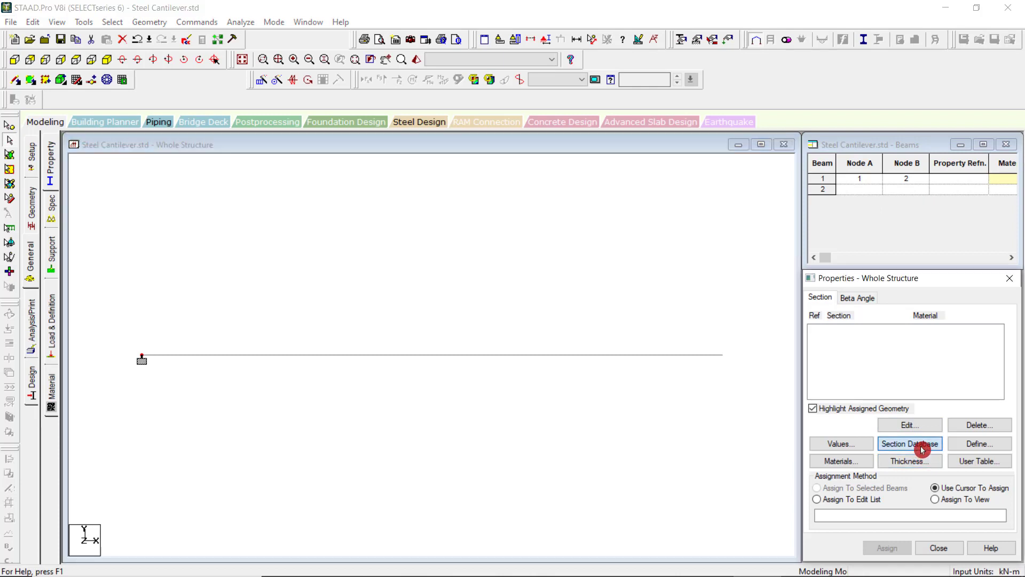
click(922, 448)
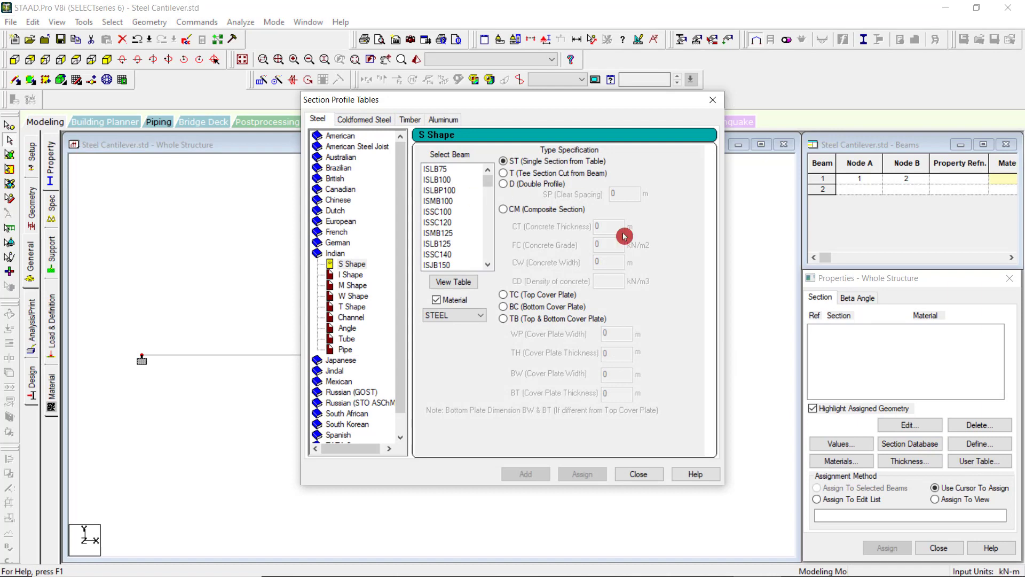
click(713, 109)
click(981, 445)
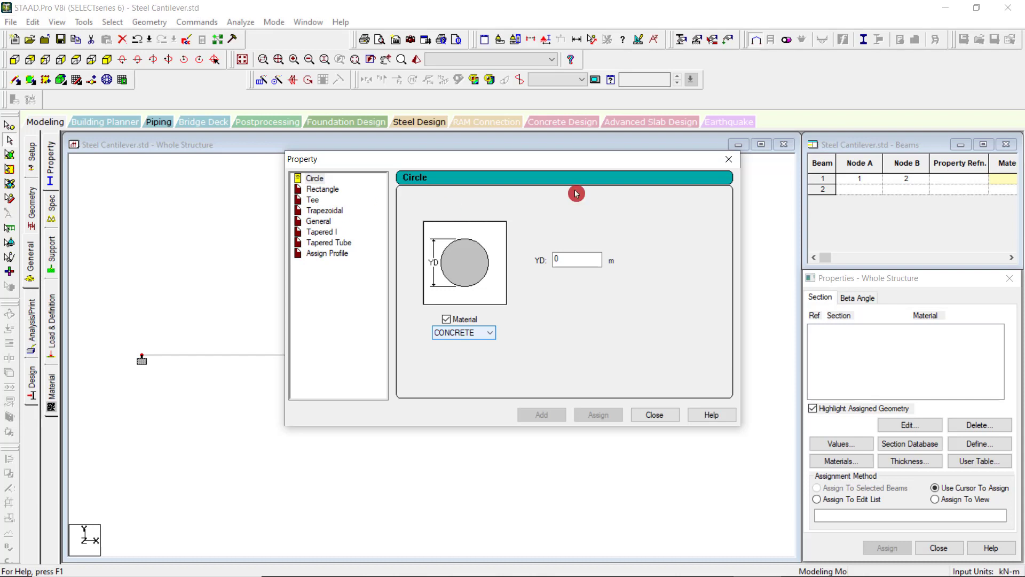
click(729, 160)
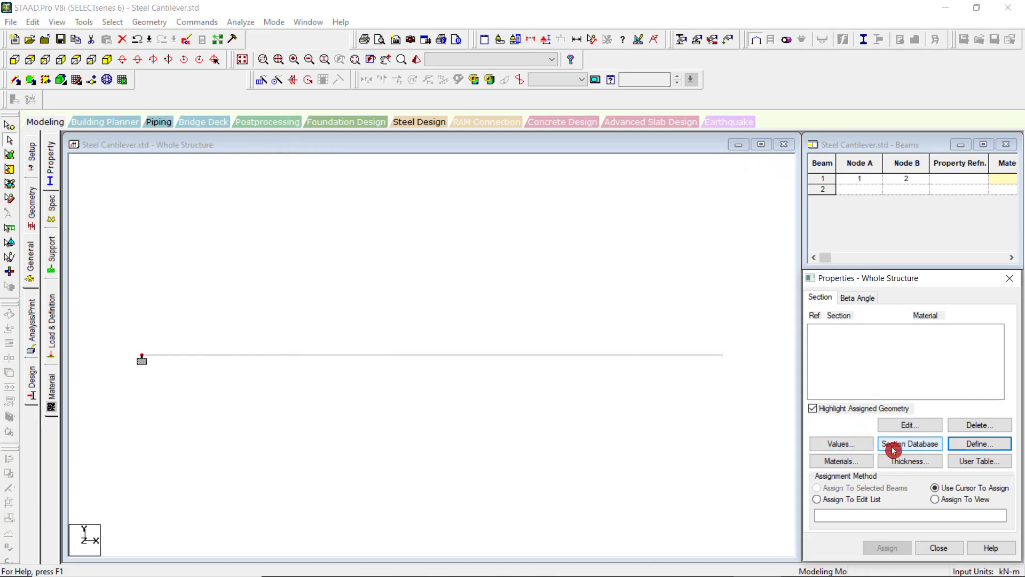
Review the materials table and the plate element thickness options, closing each without changes.
click(839, 464)
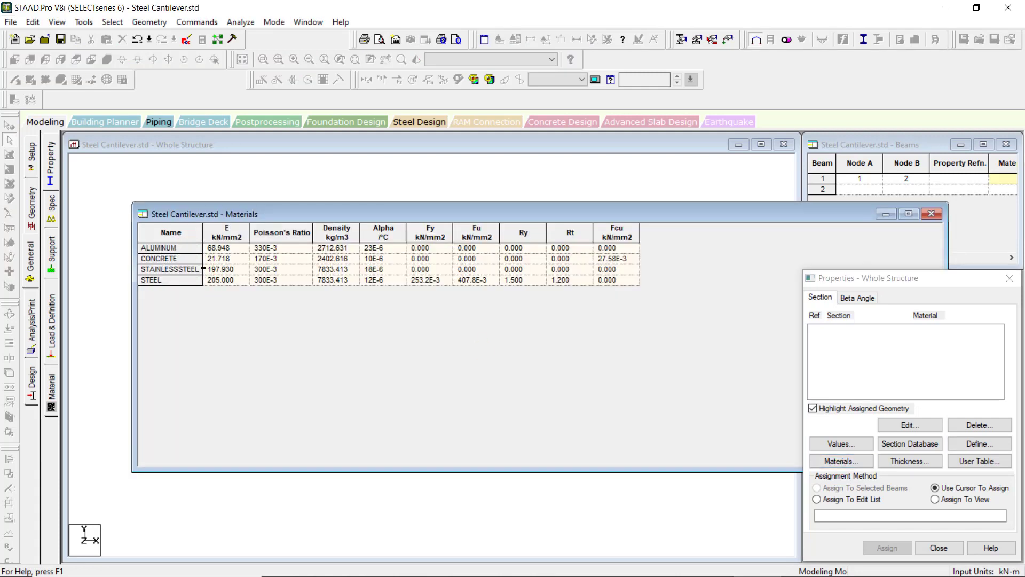
click(932, 214)
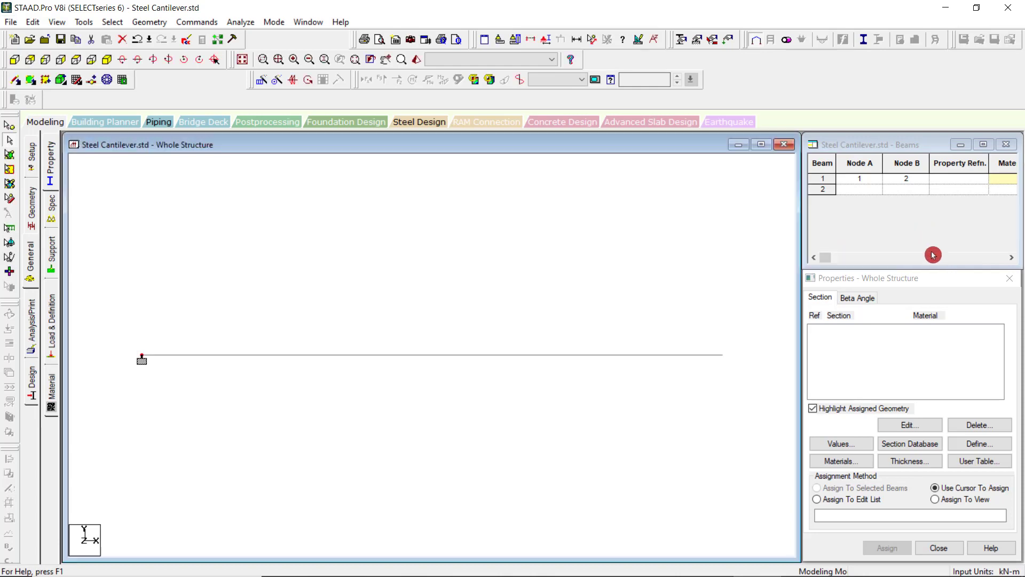
click(914, 460)
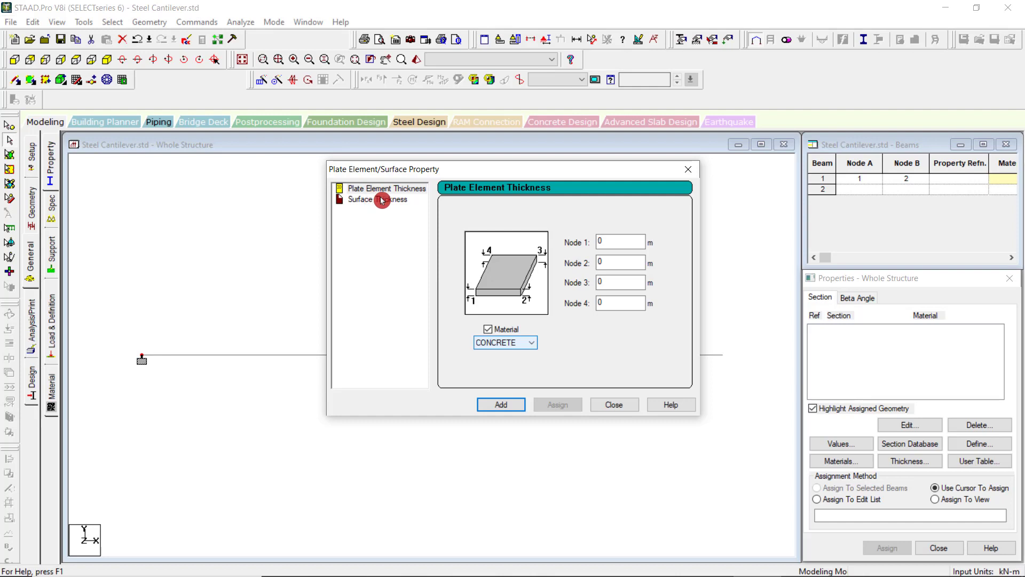
click(687, 175)
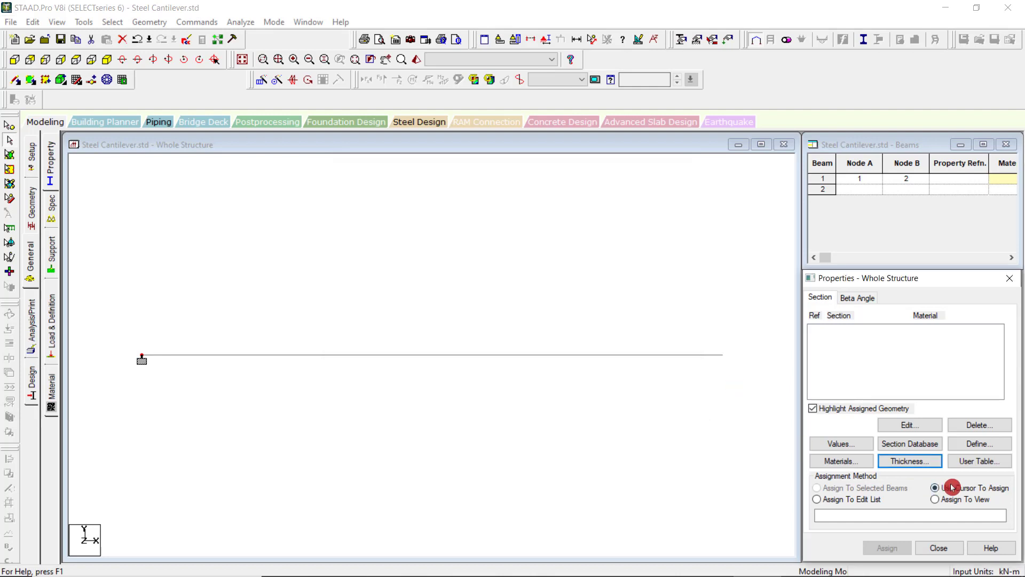
View the user table creation option by agreeing to create a user-defined table, and close it without defining one.
click(976, 460)
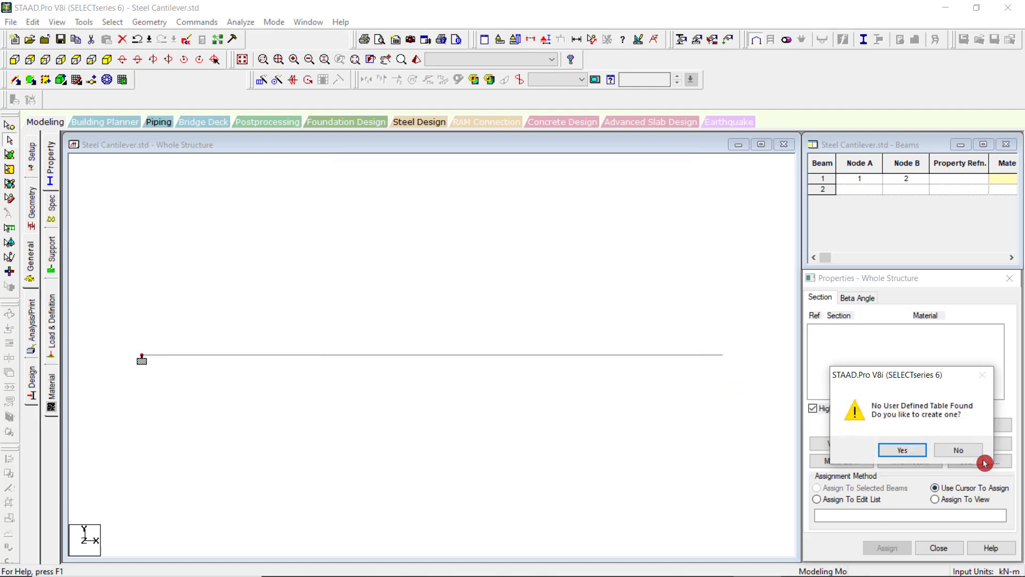
click(910, 451)
click(612, 211)
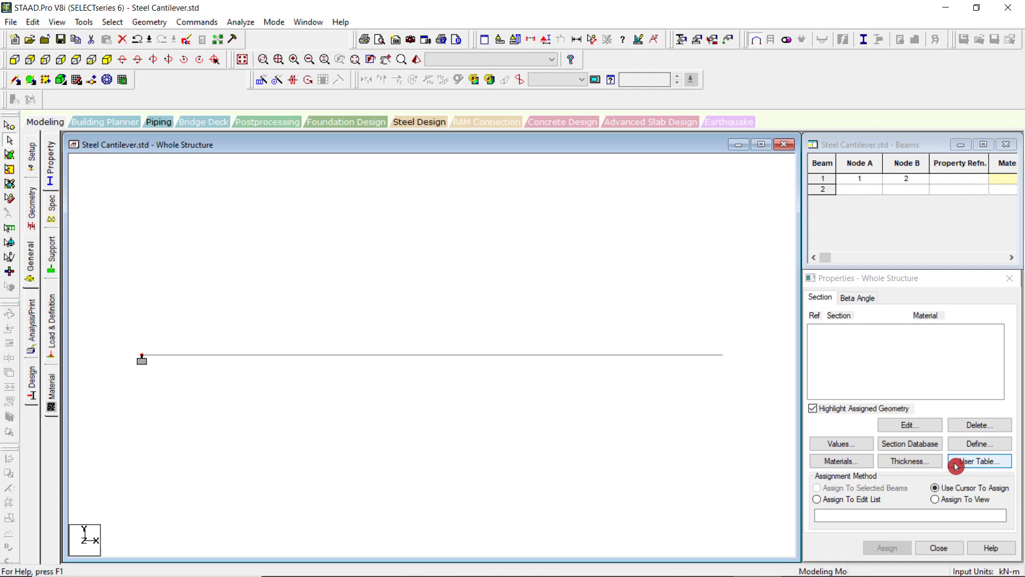
Reopen the section database and browse the Steel, Coldformed Steel, Timber and Aluminum profile tables.
click(908, 446)
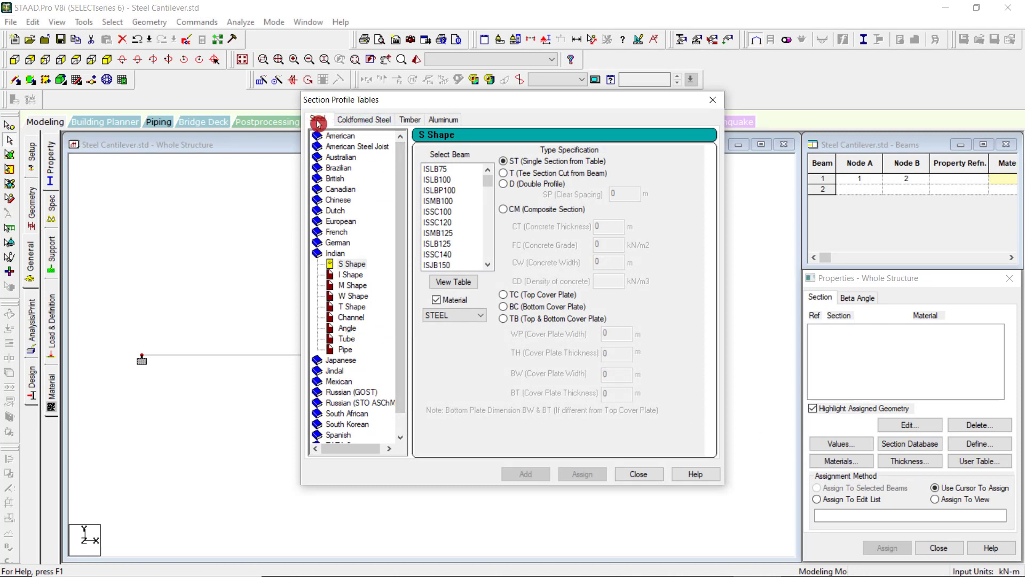
scroll(341, 434, down, 1)
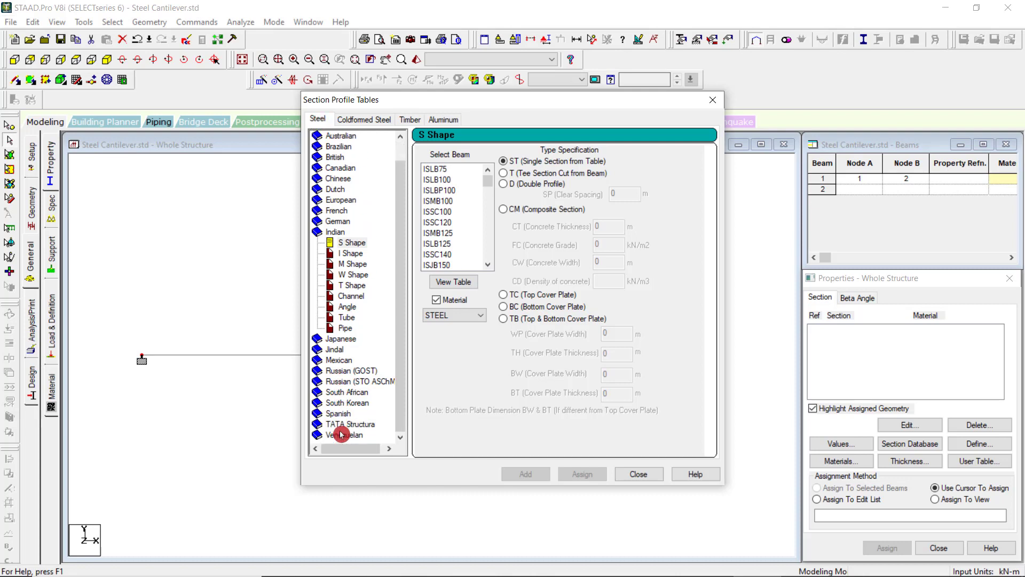
scroll(342, 335, up, 1)
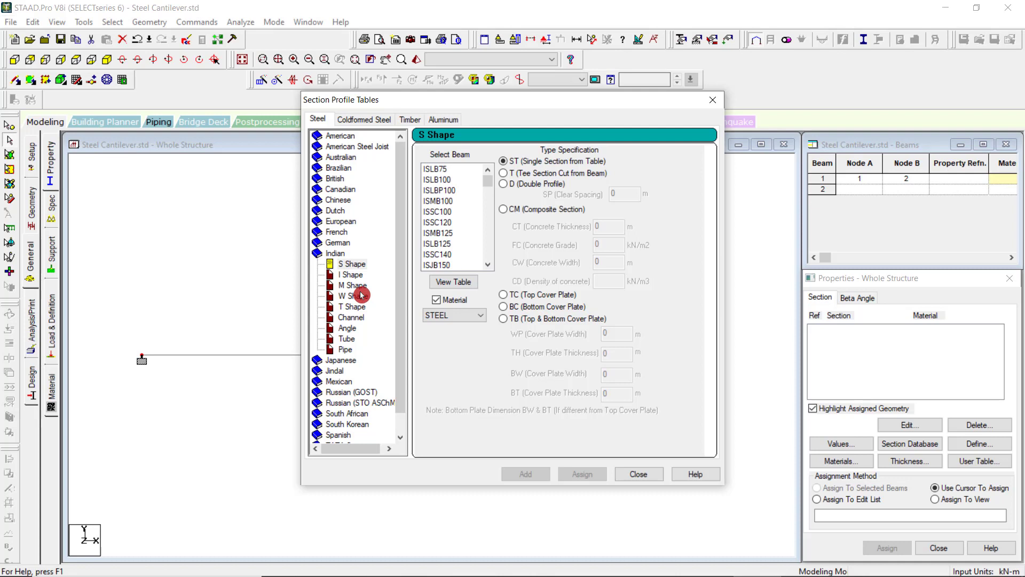
click(362, 121)
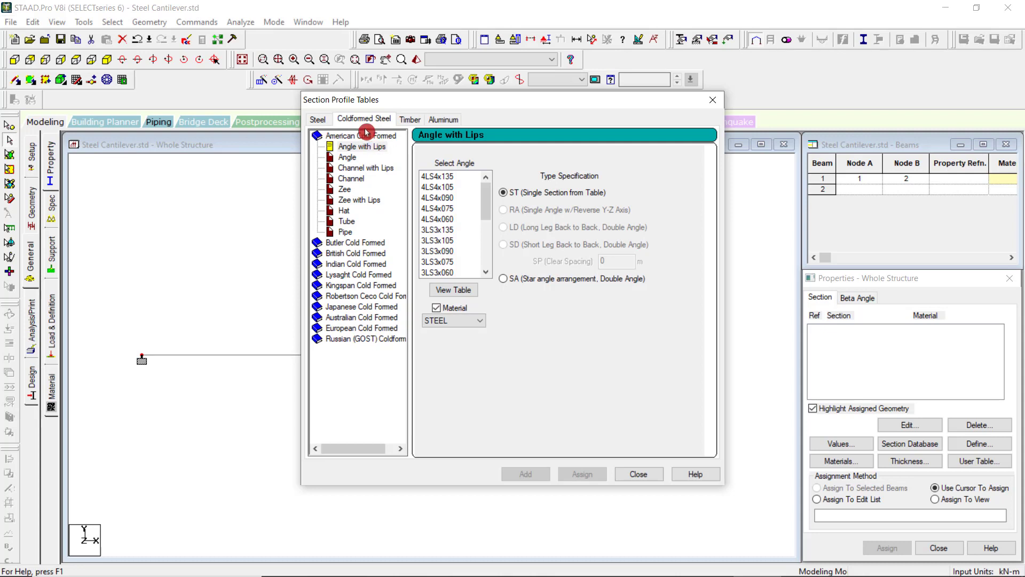
click(409, 119)
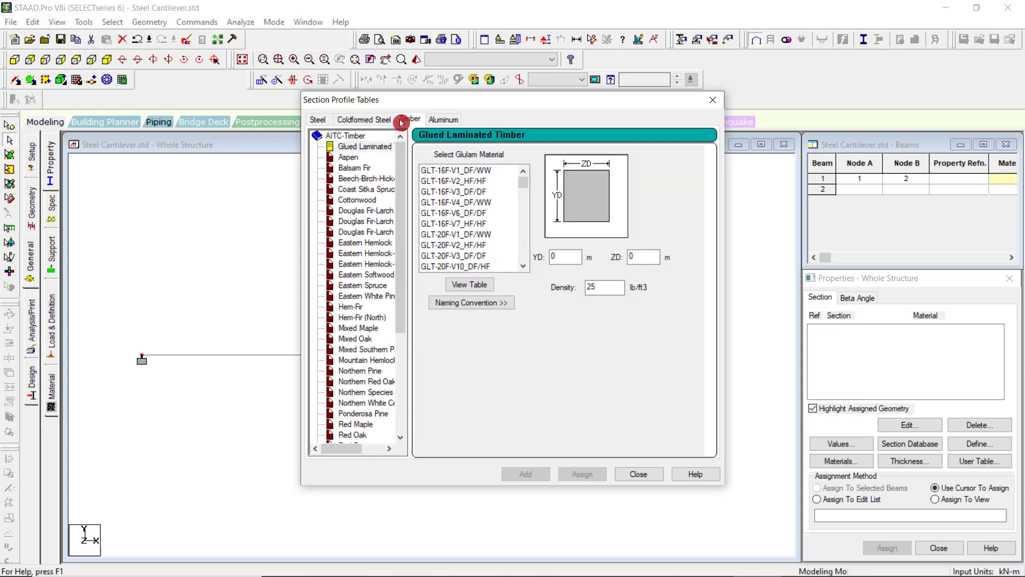
click(442, 119)
Return to the steel profiles and choose the Indian S Shape sections with STEEL as the material.
click(321, 120)
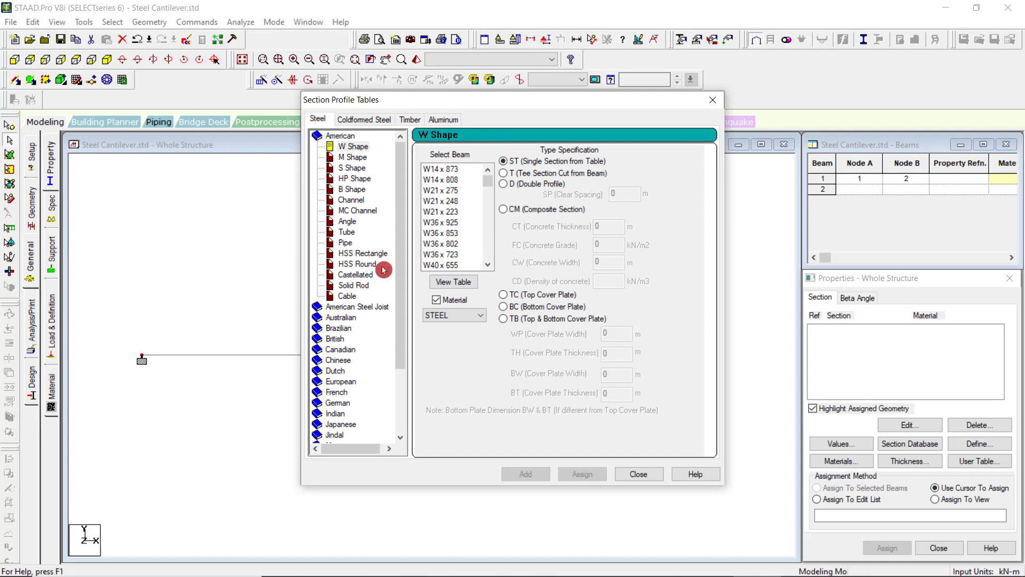
scroll(360, 272, down, 1)
scroll(347, 213, up, 1)
scroll(382, 312, down, 1)
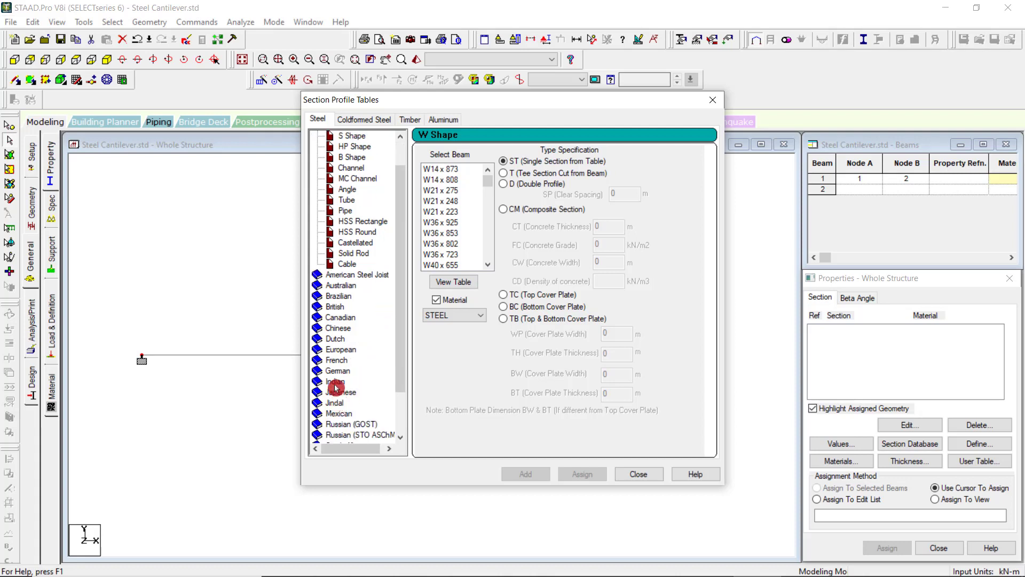
click(341, 381)
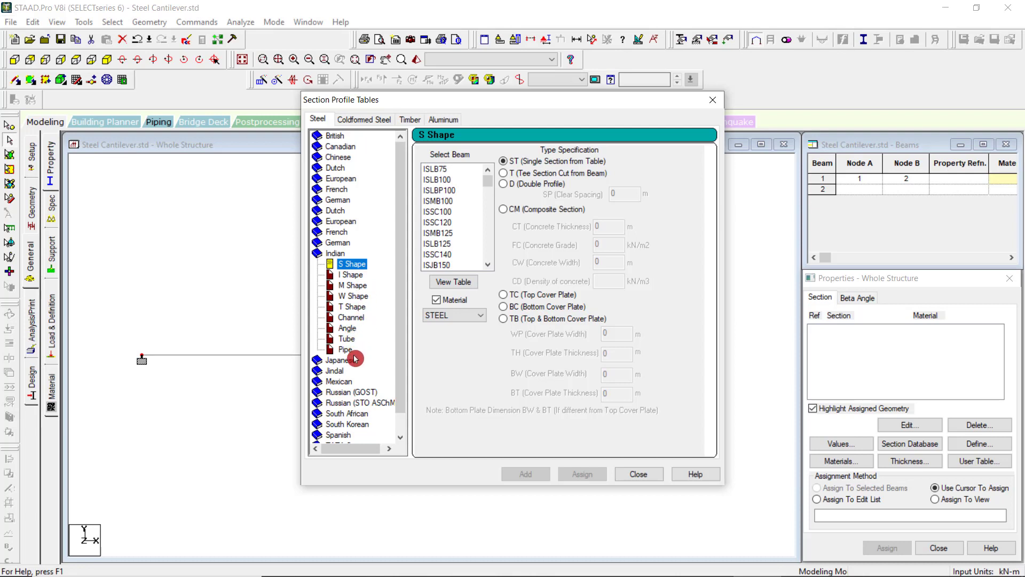
click(475, 318)
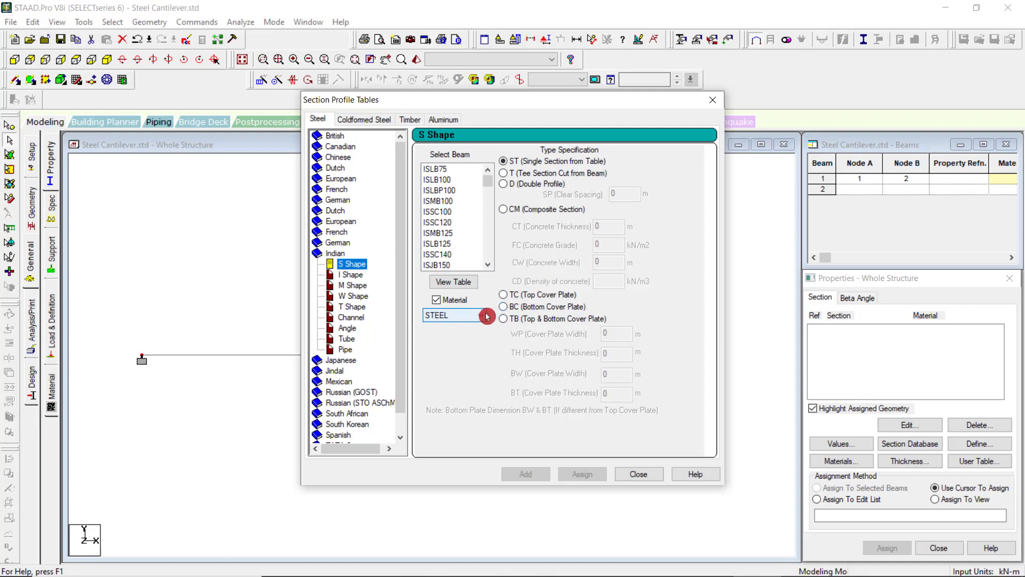
Examine the property table of the Indian S Shape sections across all its columns and close it.
click(464, 288)
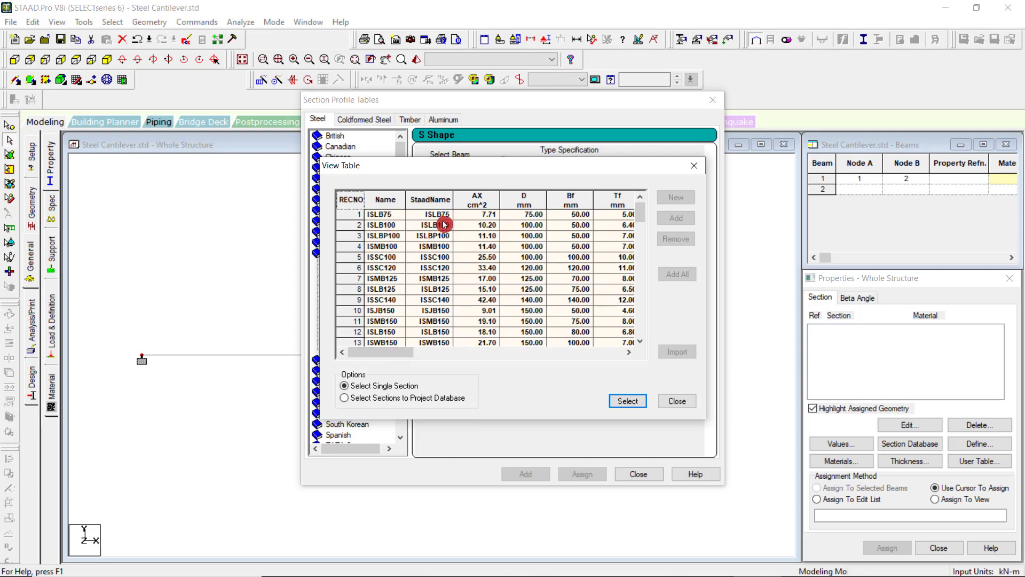
drag(384, 354, 517, 353)
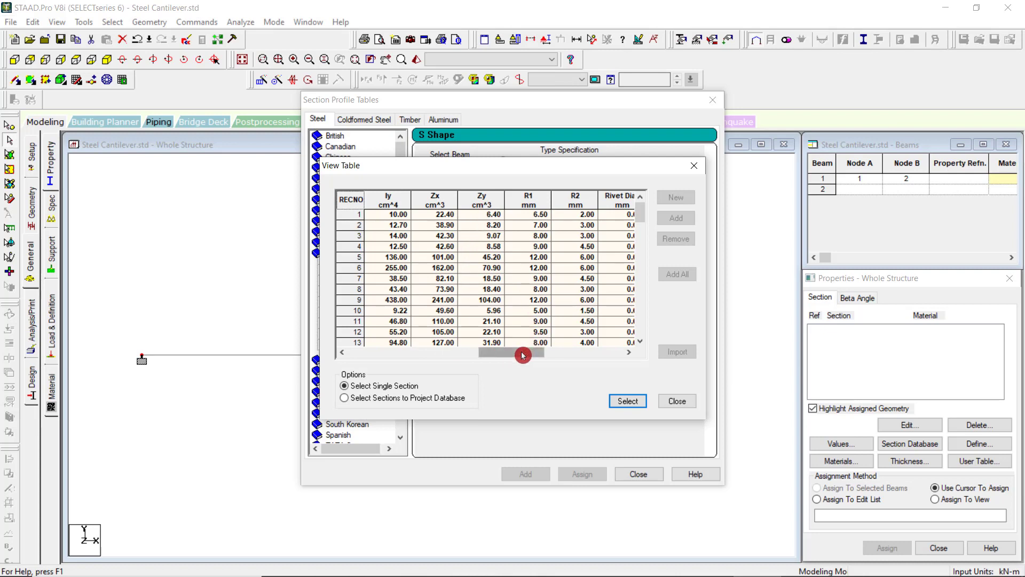
drag(522, 355, 374, 346)
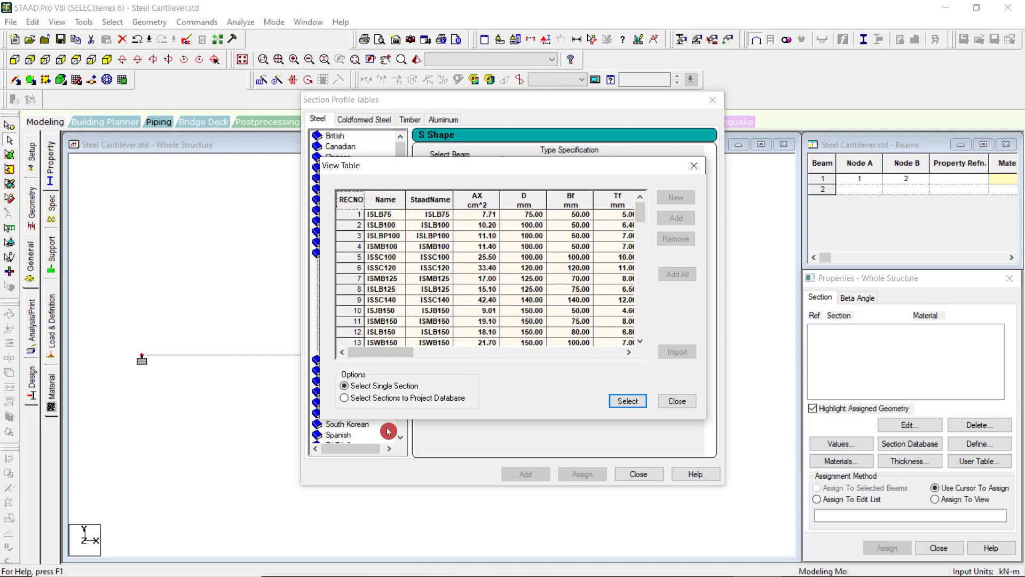
click(634, 404)
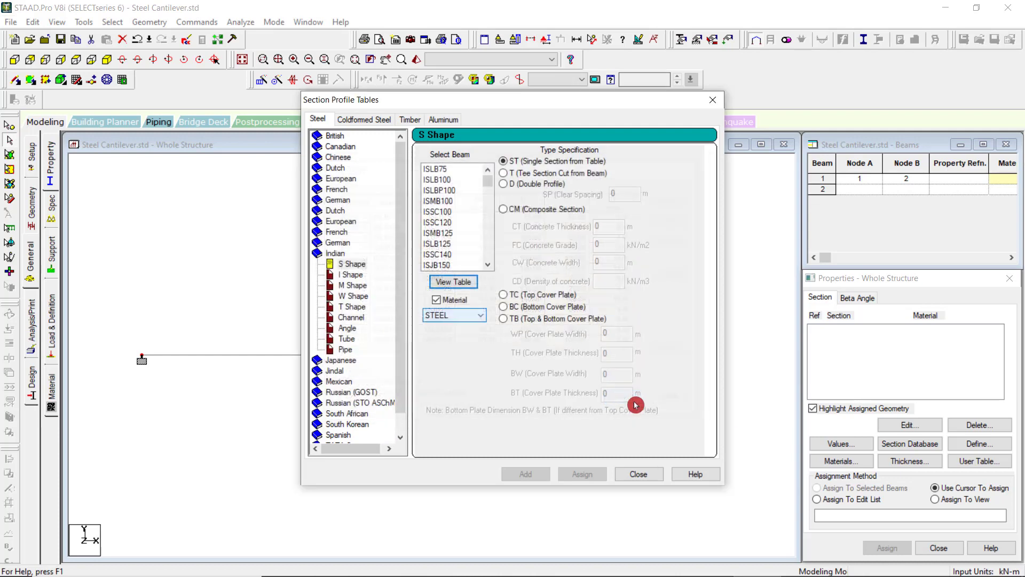
Keep STEEL as the material, add the ISMB600 section to the model's properties, and close the section tables.
click(482, 318)
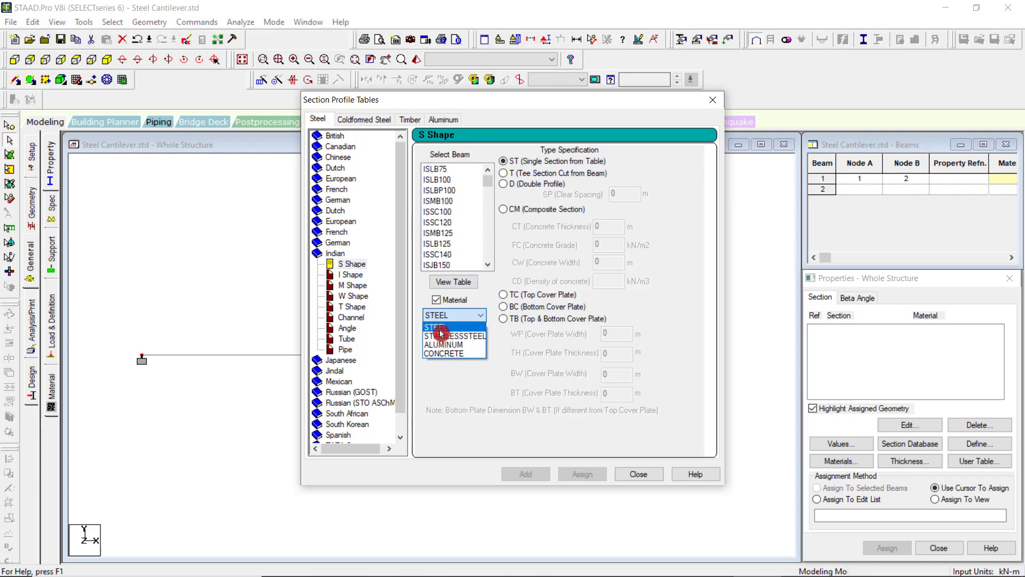
click(480, 406)
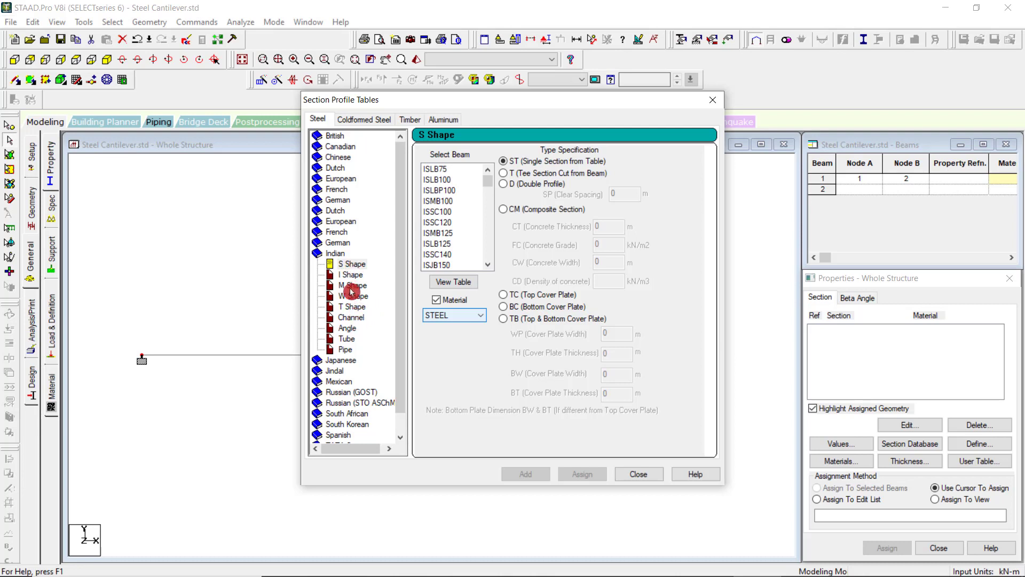
drag(488, 182, 497, 265)
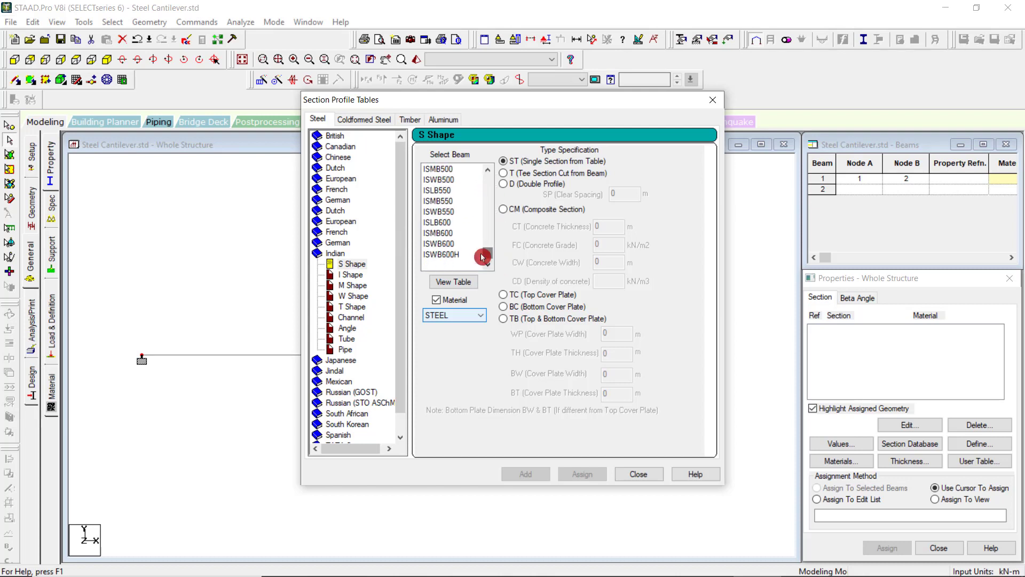
click(455, 234)
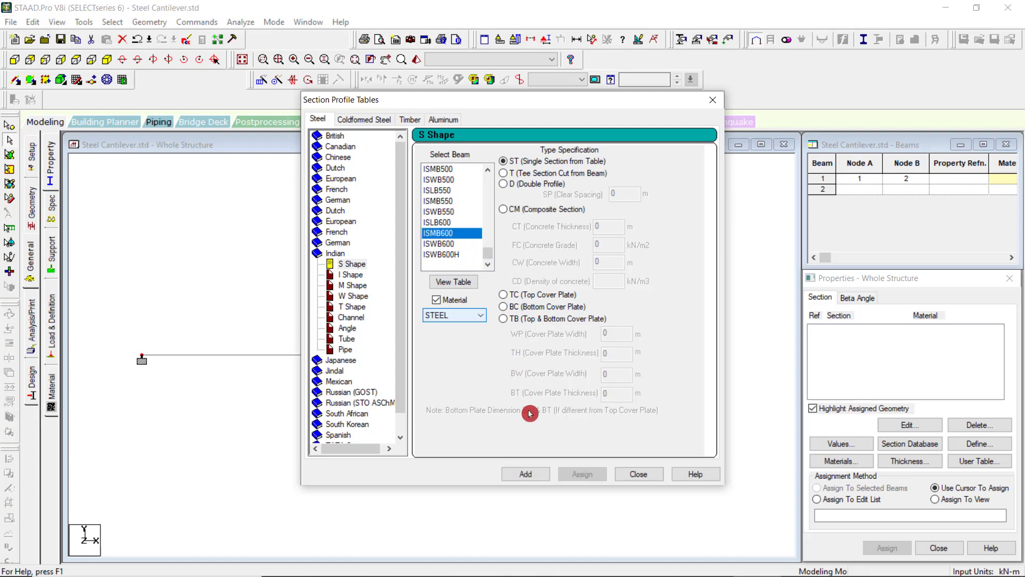
click(537, 473)
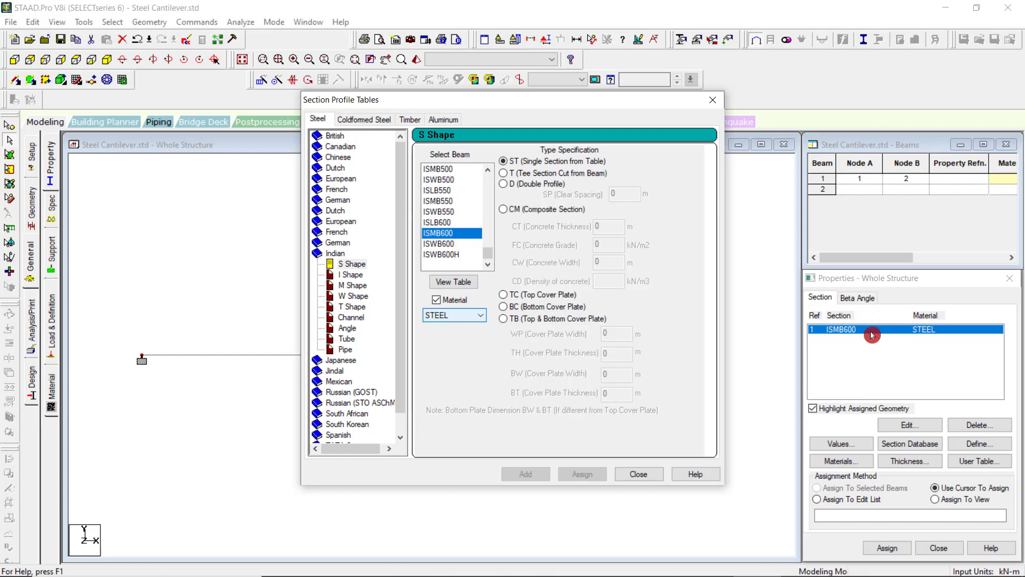
click(637, 476)
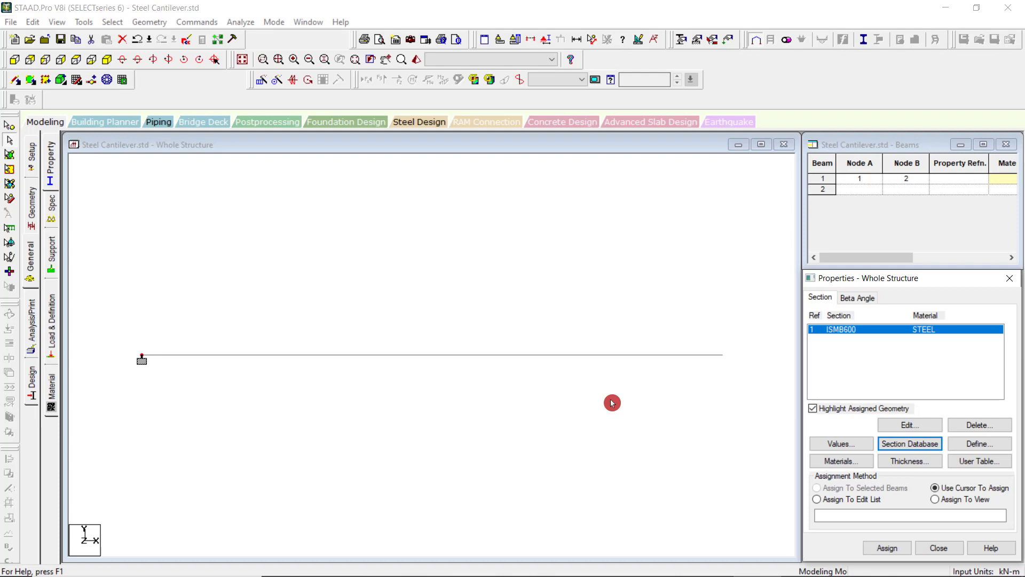
Select the beam and assign the ISMB600 section to it with the Assign To Selected Beams method.
click(10, 145)
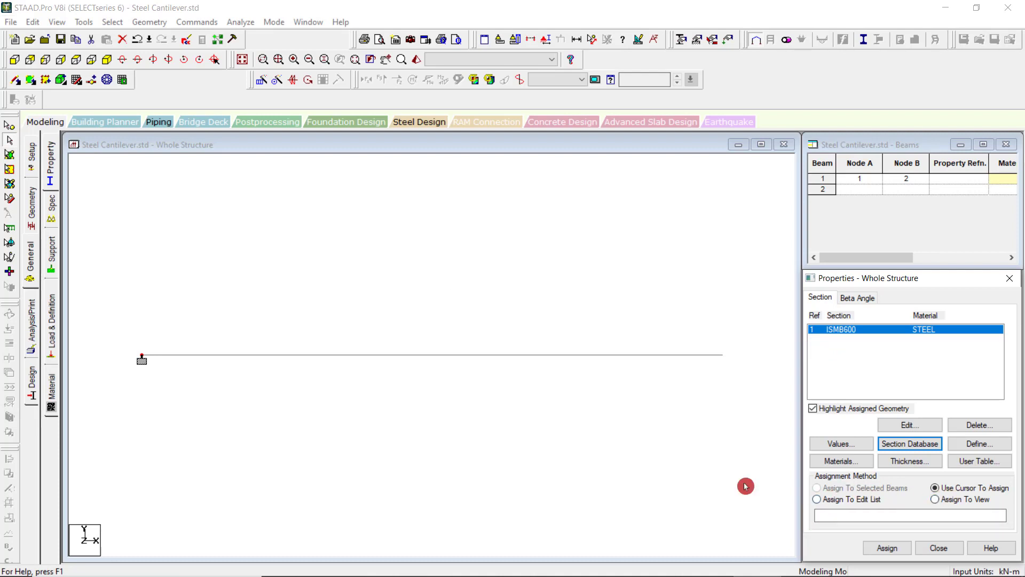
drag(286, 297, 469, 432)
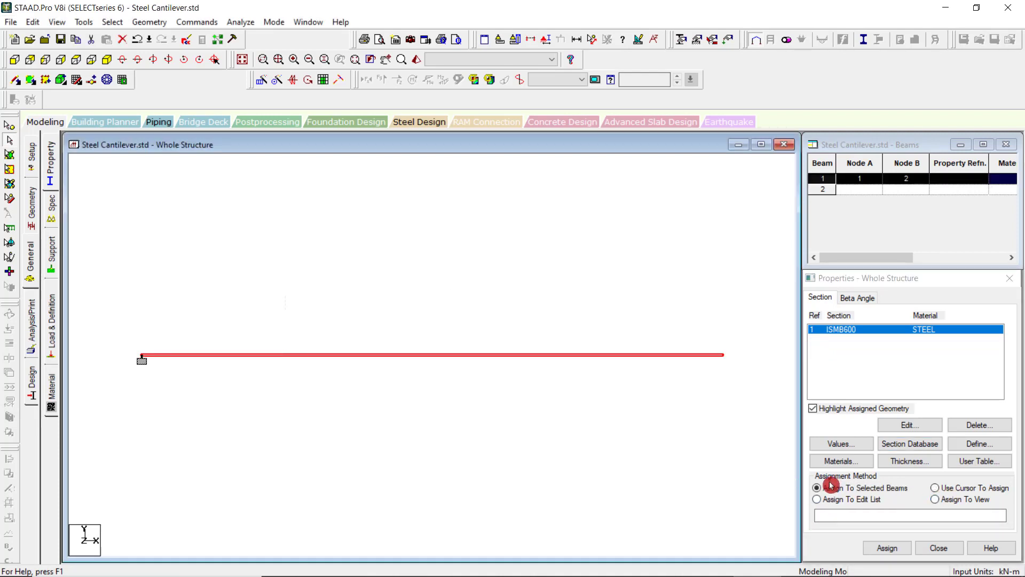
click(885, 548)
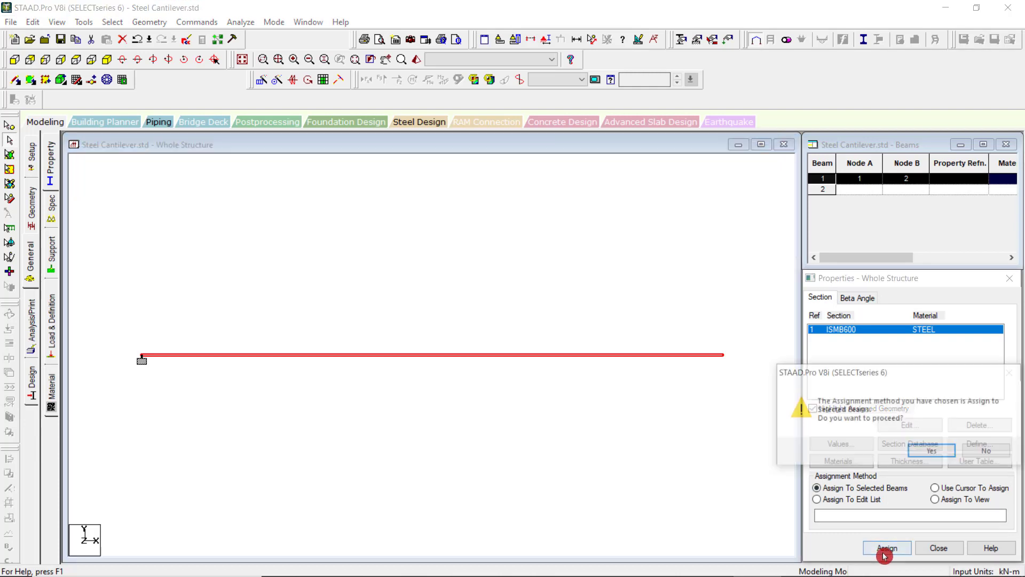
click(934, 451)
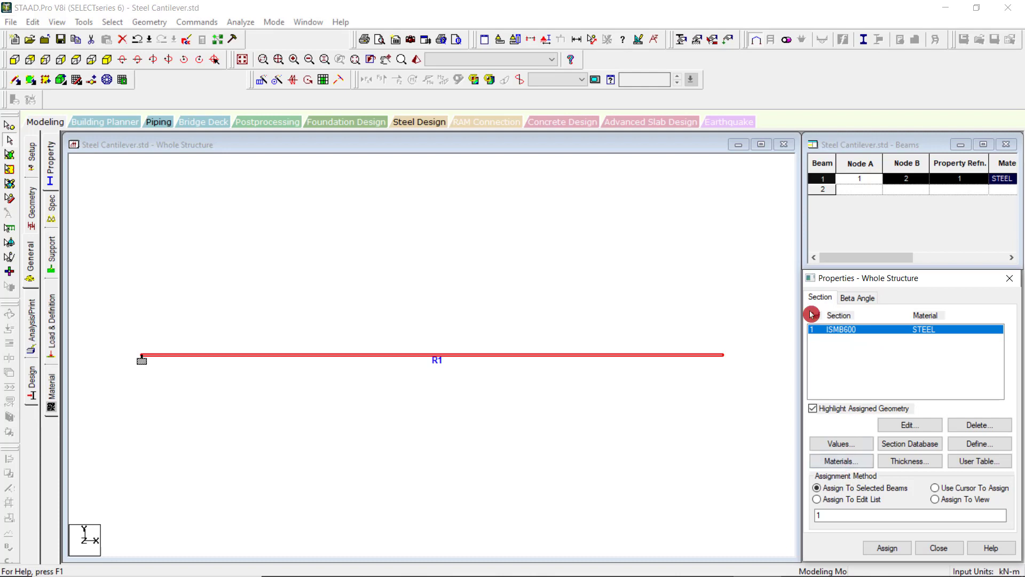
Undo the section assignment and clear the beam selection.
click(32, 22)
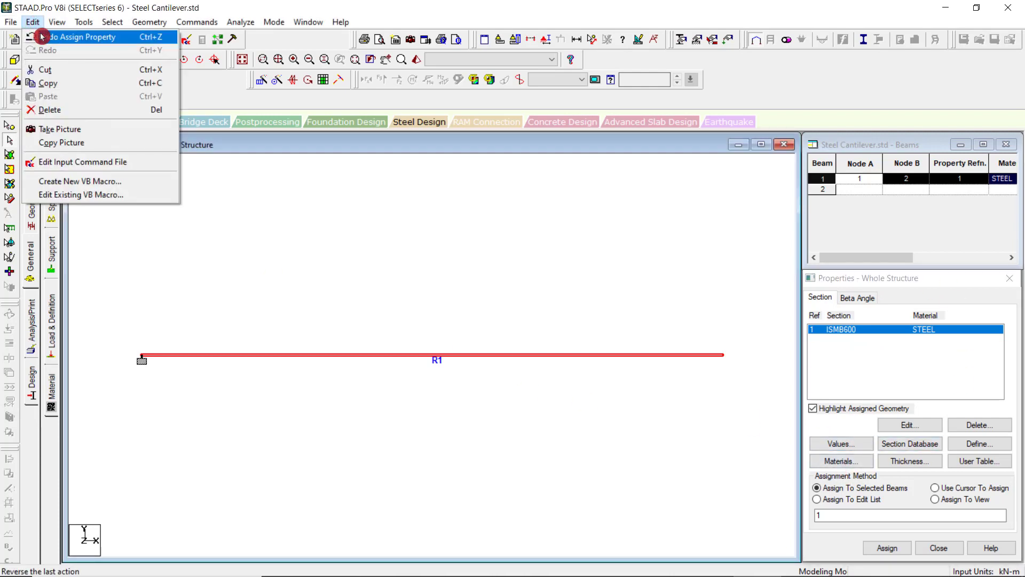
click(33, 36)
click(354, 305)
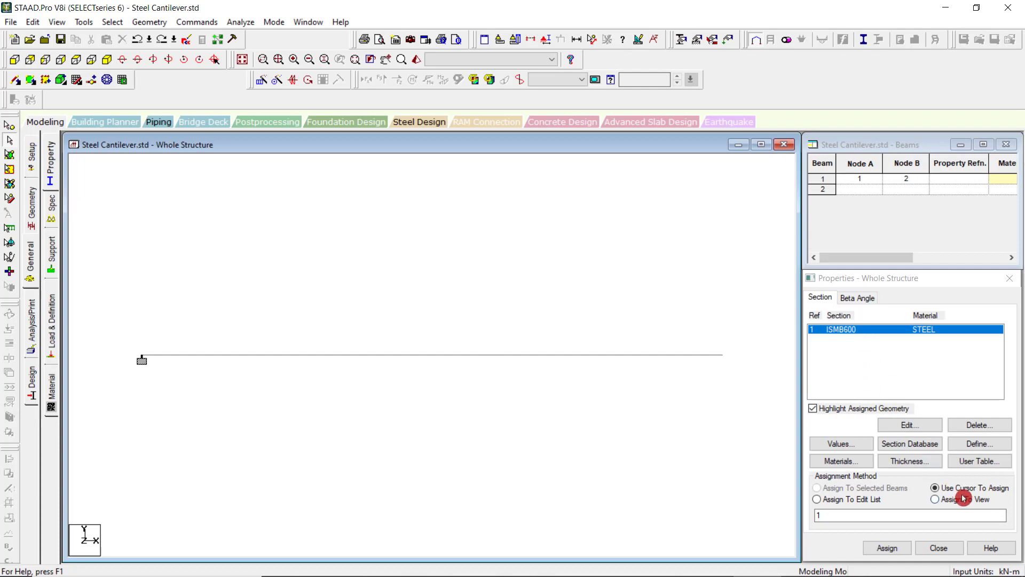
click(520, 362)
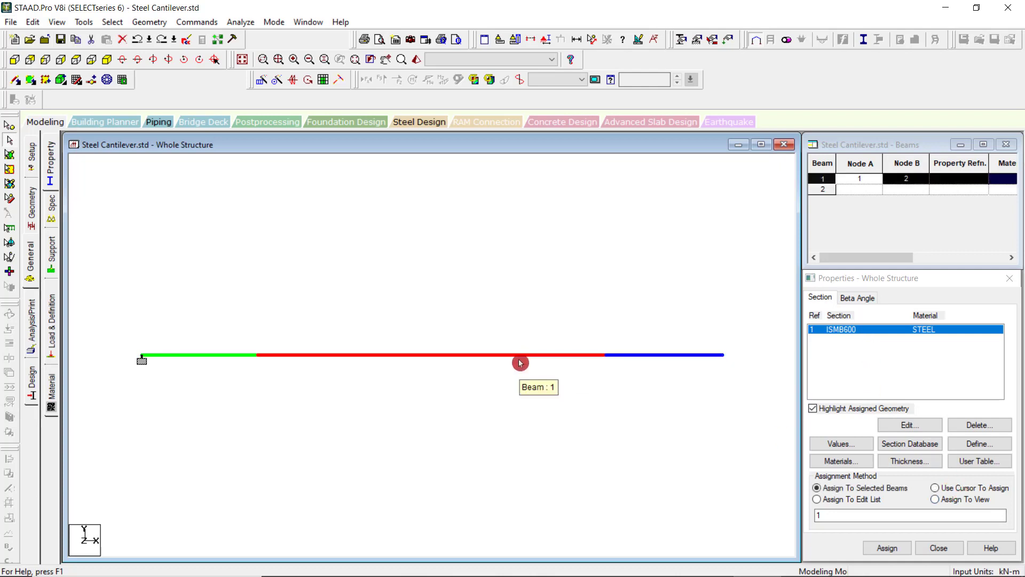
click(886, 548)
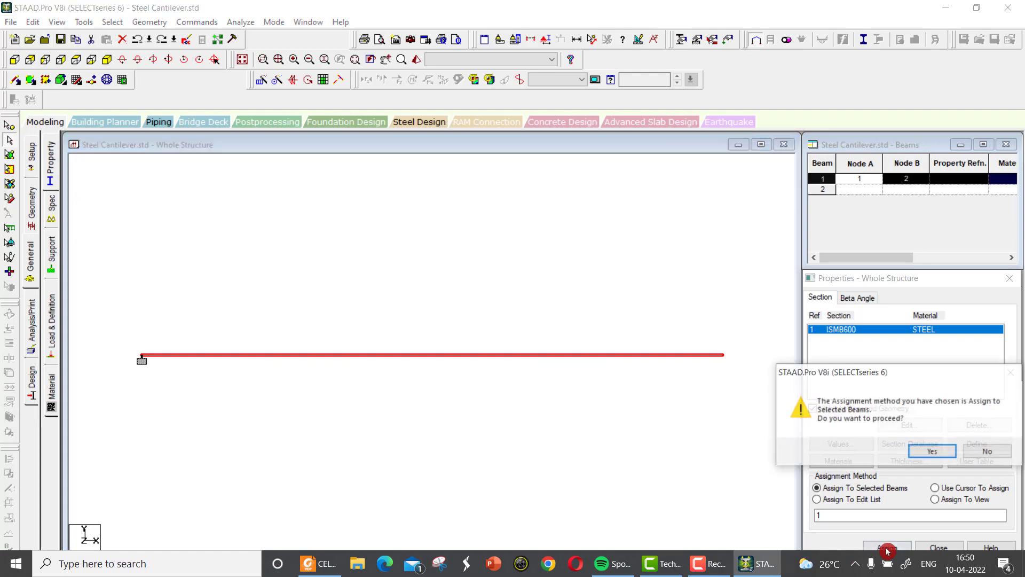
click(989, 454)
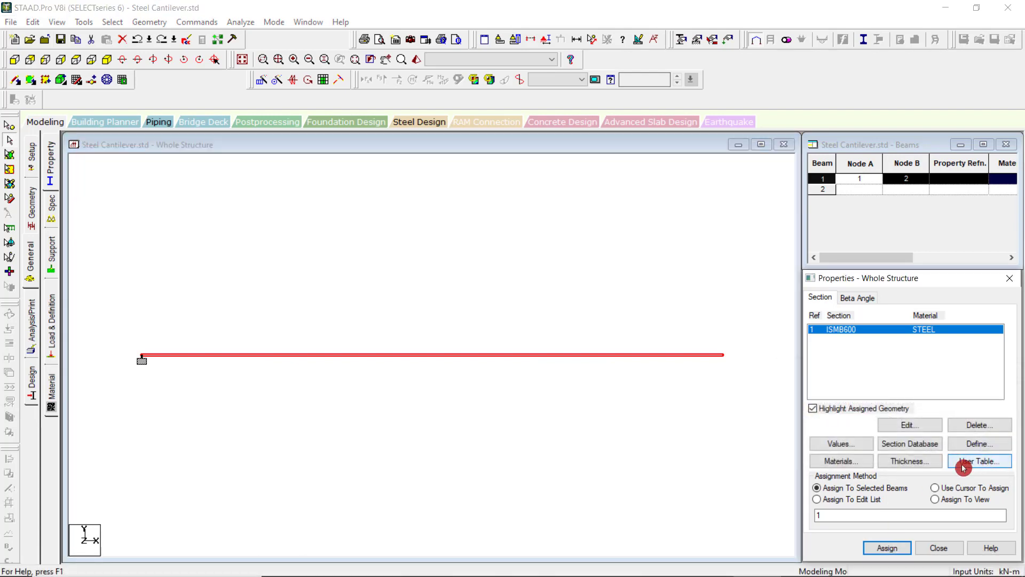
Assign the ISMB600 section to beam 1 with the Assign To Edit List method and undo that assignment.
click(866, 501)
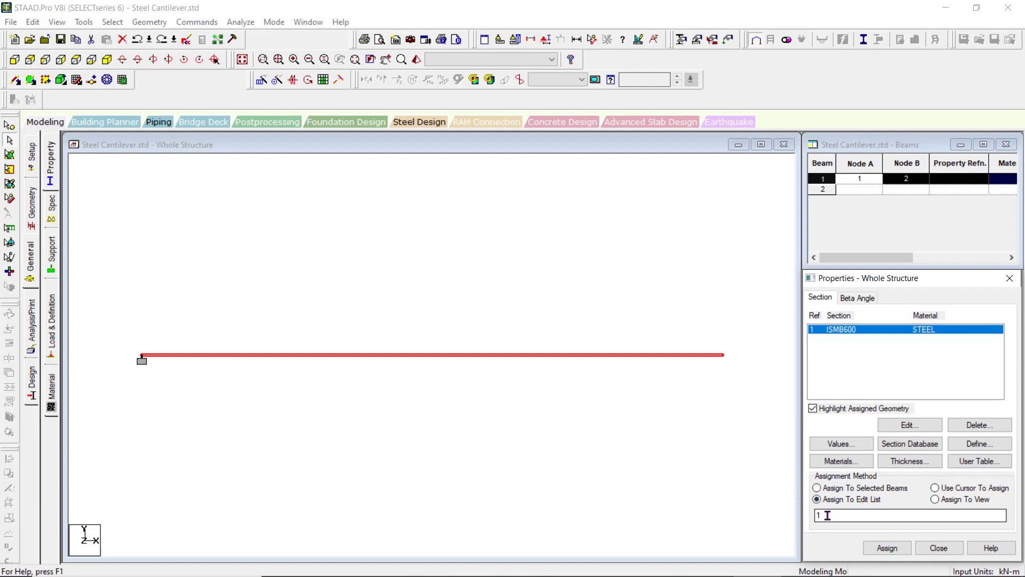
click(886, 548)
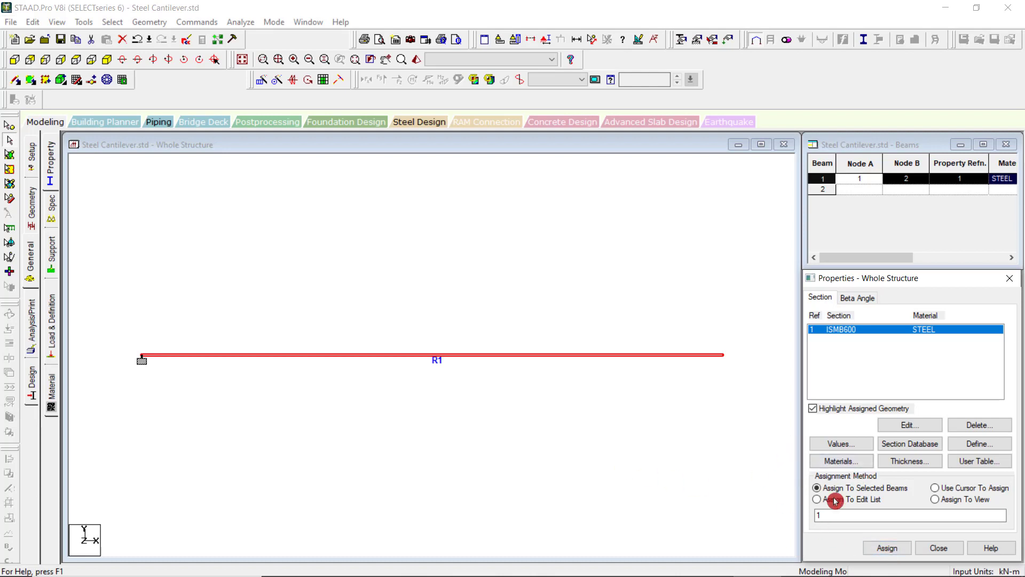
click(32, 22)
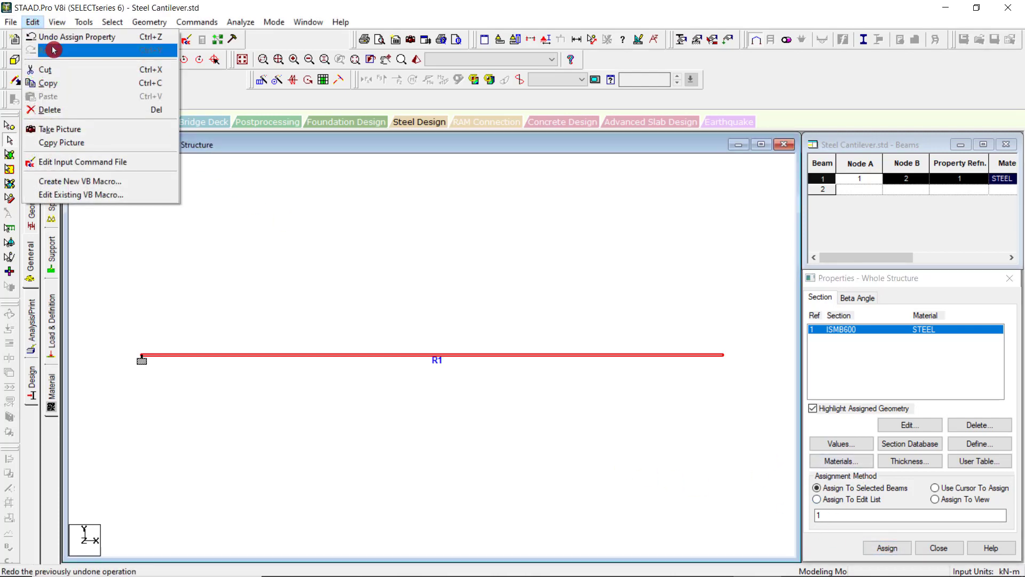
click(69, 36)
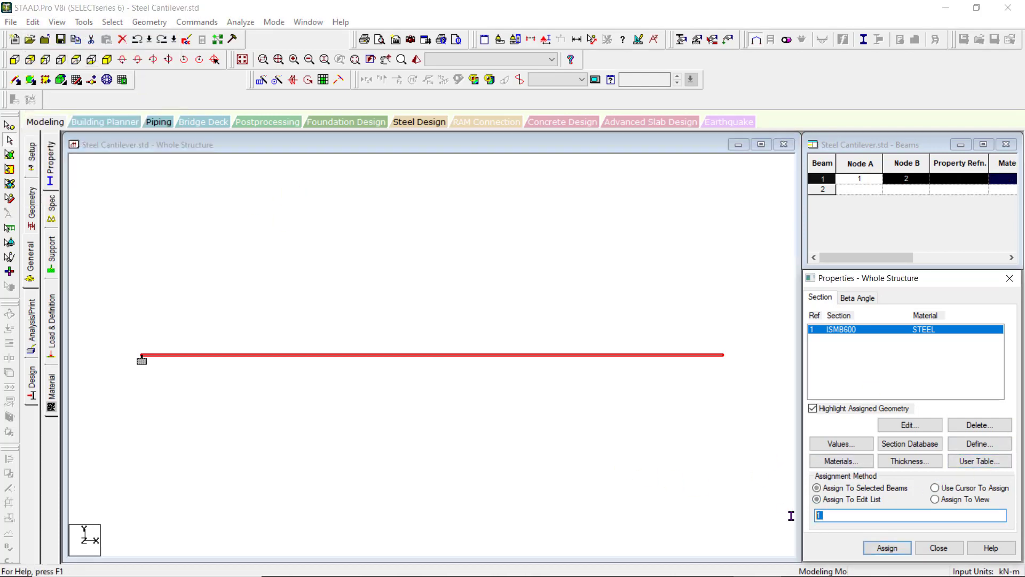
Try the edit list assignment with beam number 2 and set the list back to 1.
click(887, 549)
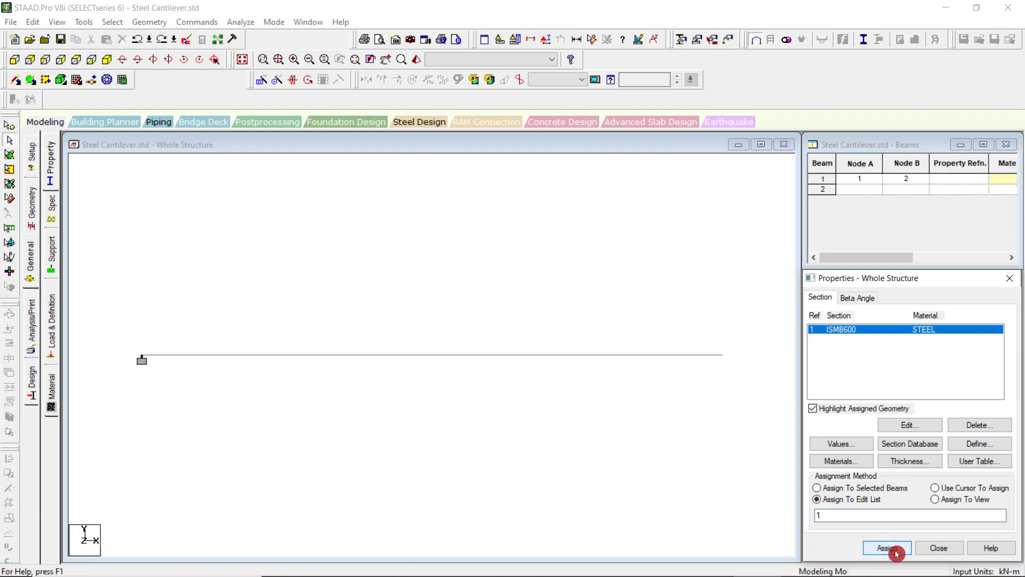
double_click(848, 515)
text(2)
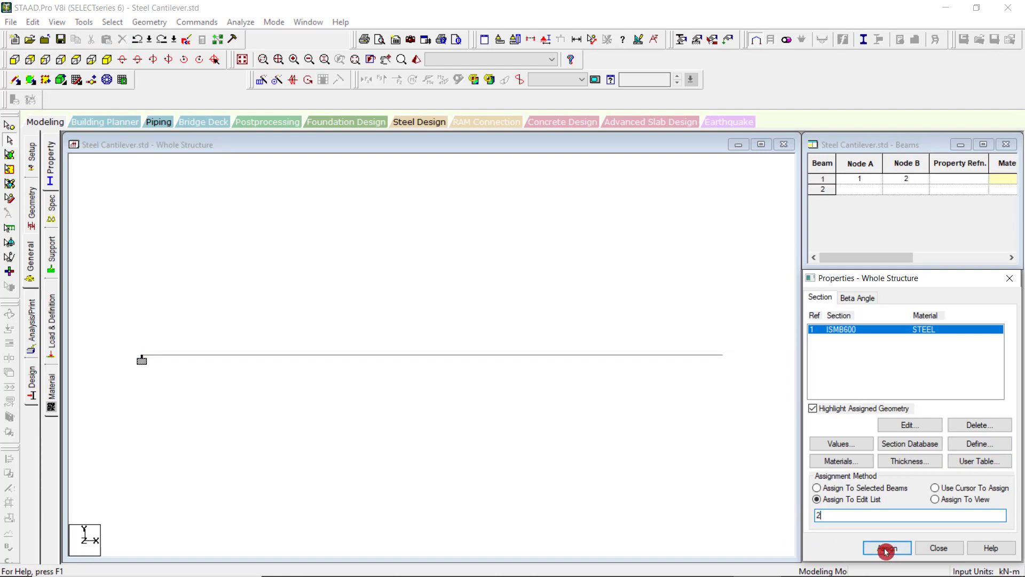
click(885, 550)
double_click(823, 516)
text(1)
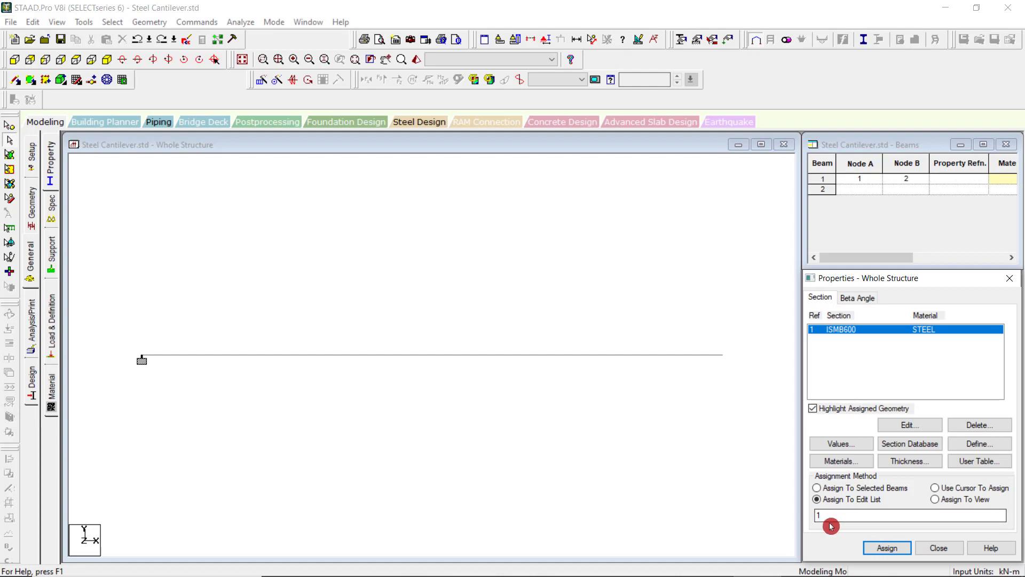
Assign the ISMB600 section to the beam with the Assign To View method and confirm.
click(935, 498)
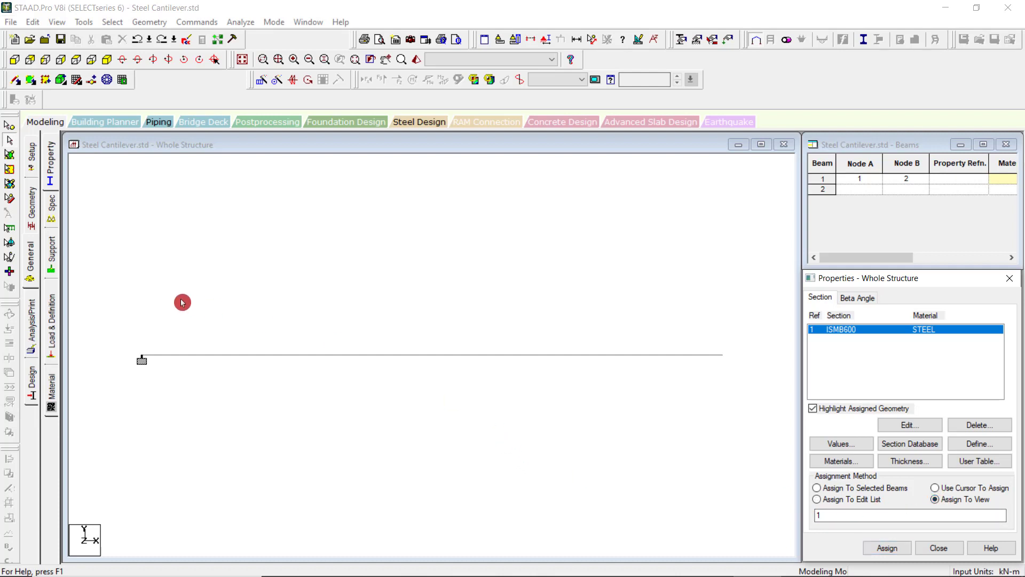
click(876, 548)
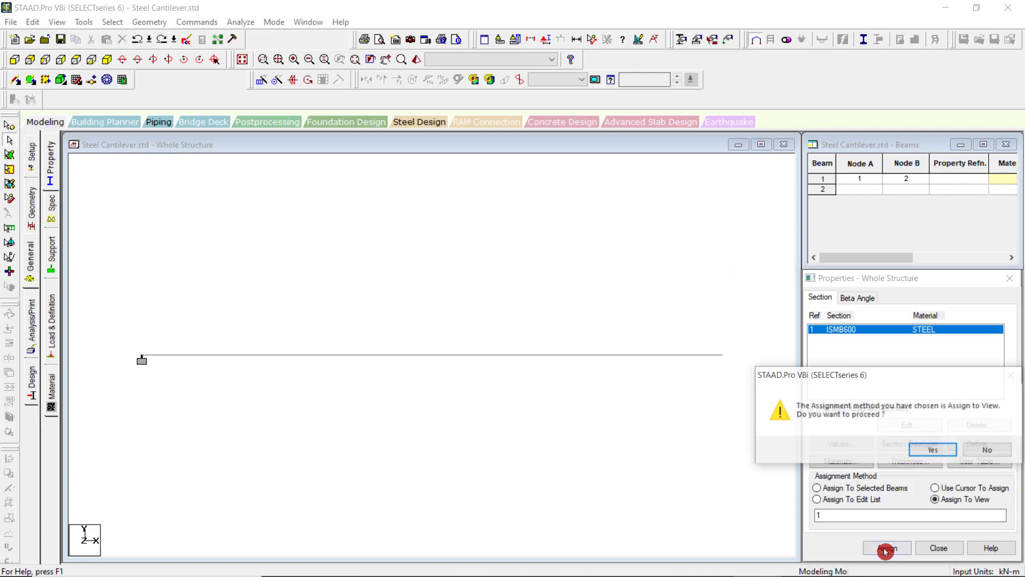
click(928, 452)
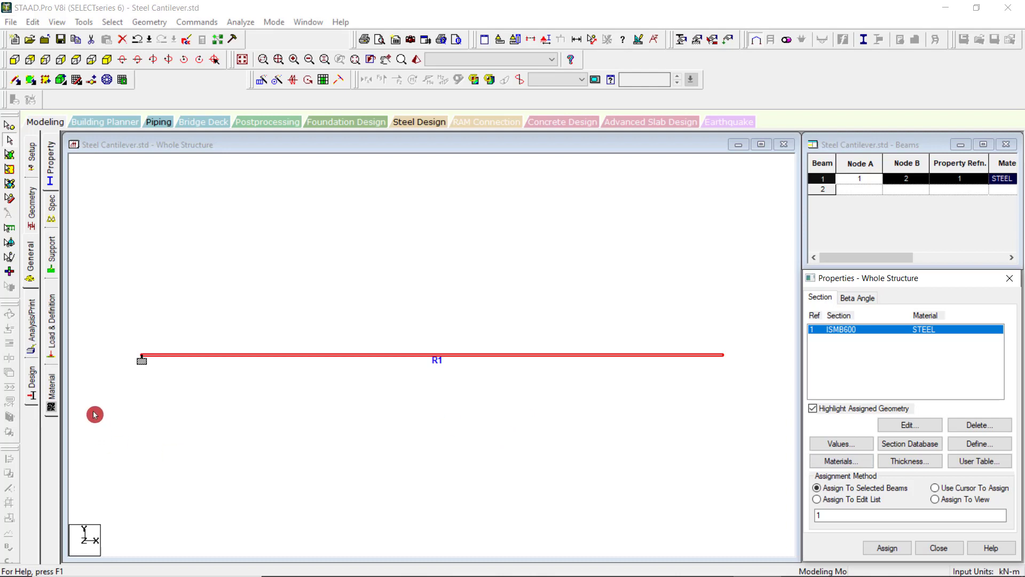
Open the model's specifications, examine the Master/Slave and Floor Diaphragm options for nodes, and close them.
click(52, 208)
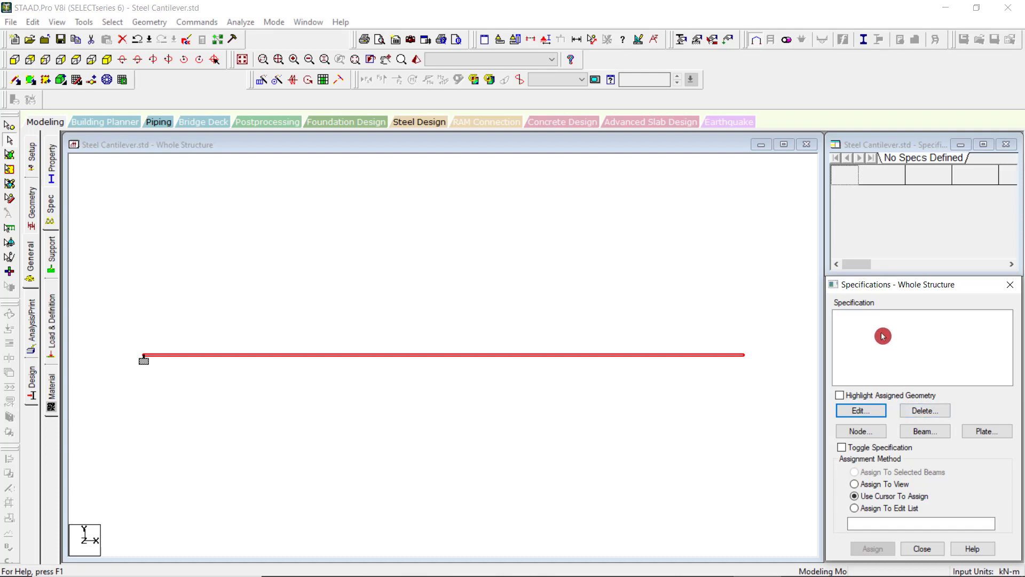
click(869, 432)
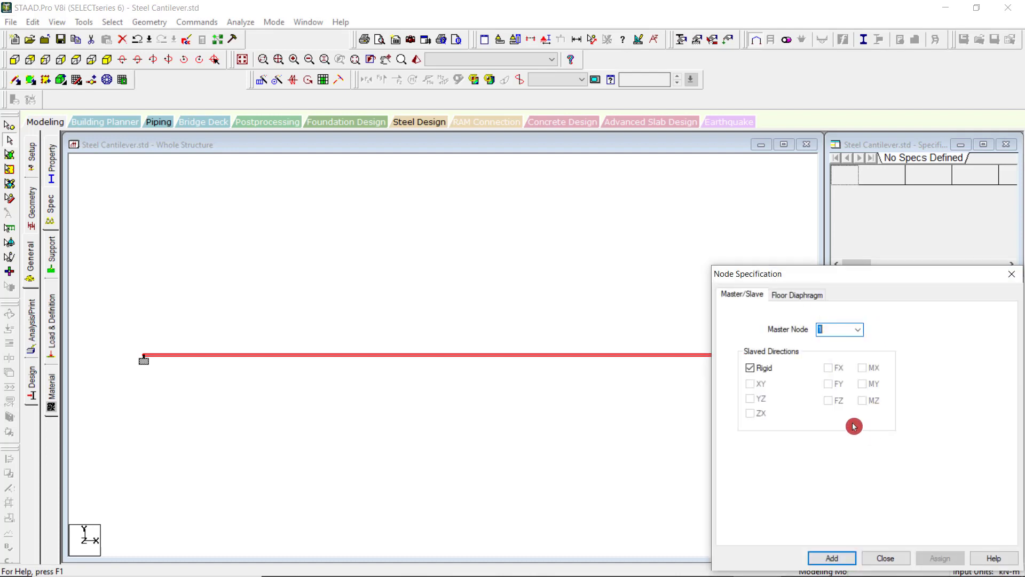
click(805, 300)
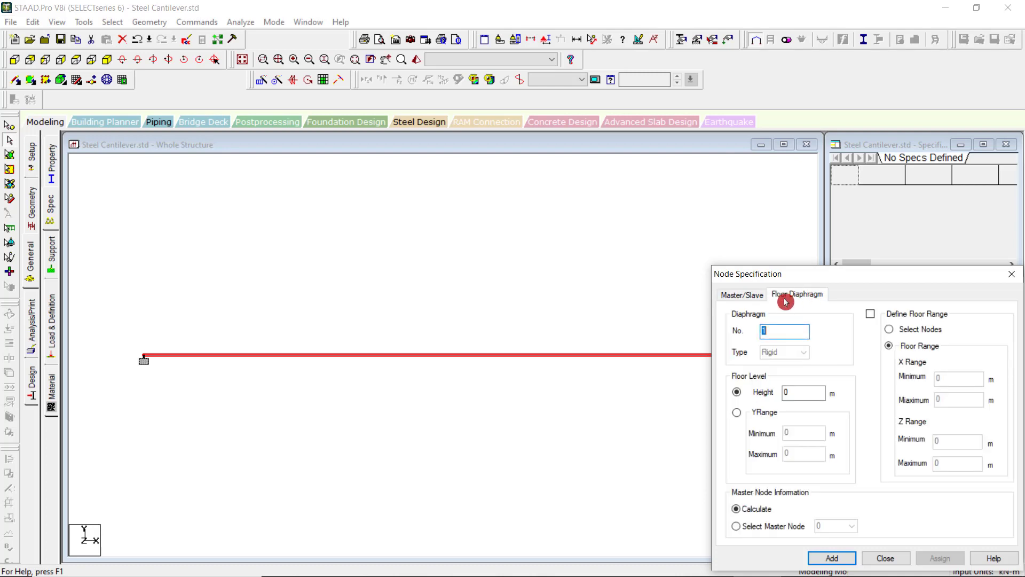
click(744, 298)
click(792, 297)
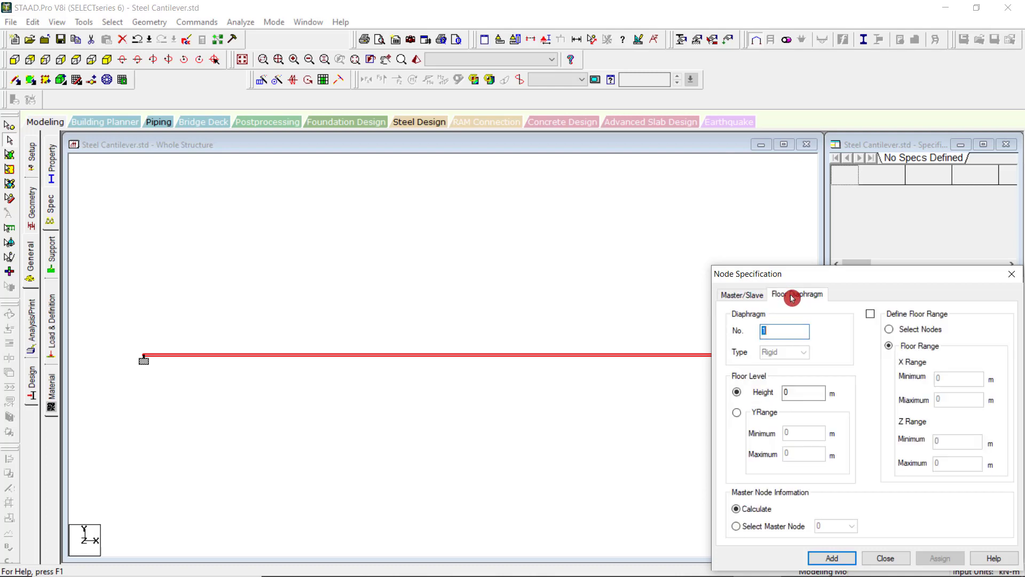
click(745, 298)
click(1010, 274)
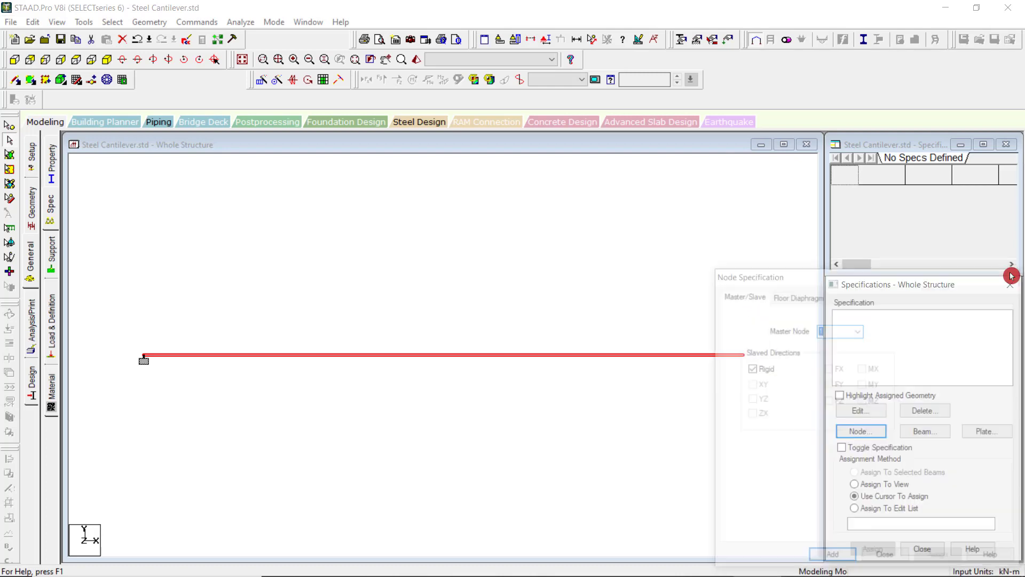
Open the beam specifications and browse the Compression, Release, Tension, Fire Proofing and Truss options.
click(919, 431)
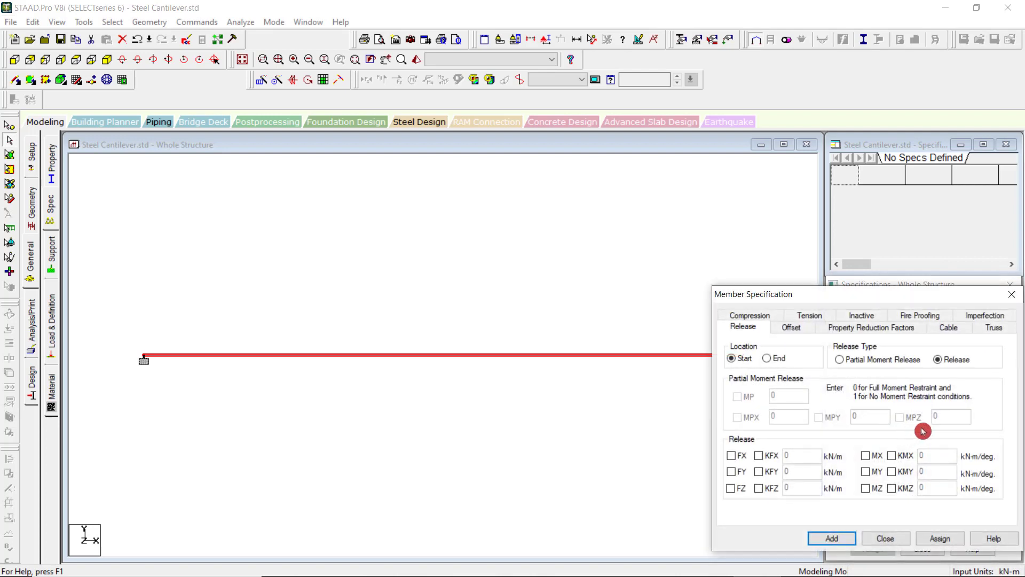
click(739, 317)
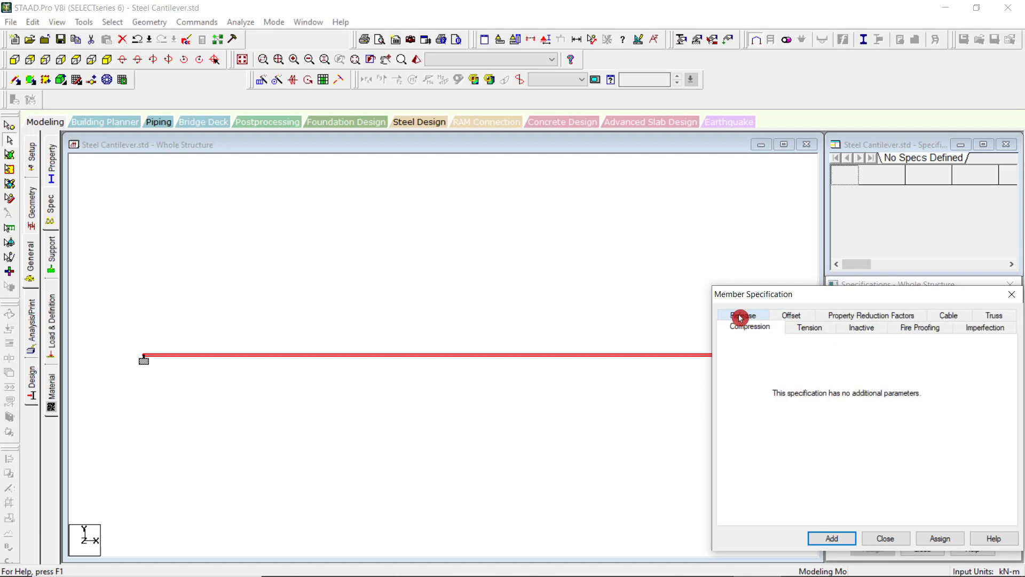
click(741, 317)
click(818, 318)
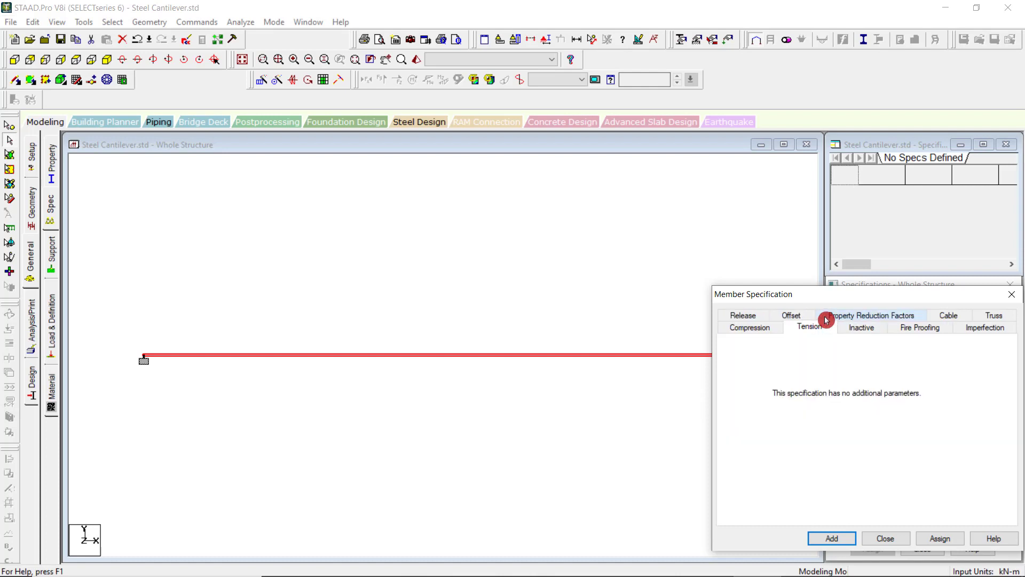
click(929, 331)
click(998, 318)
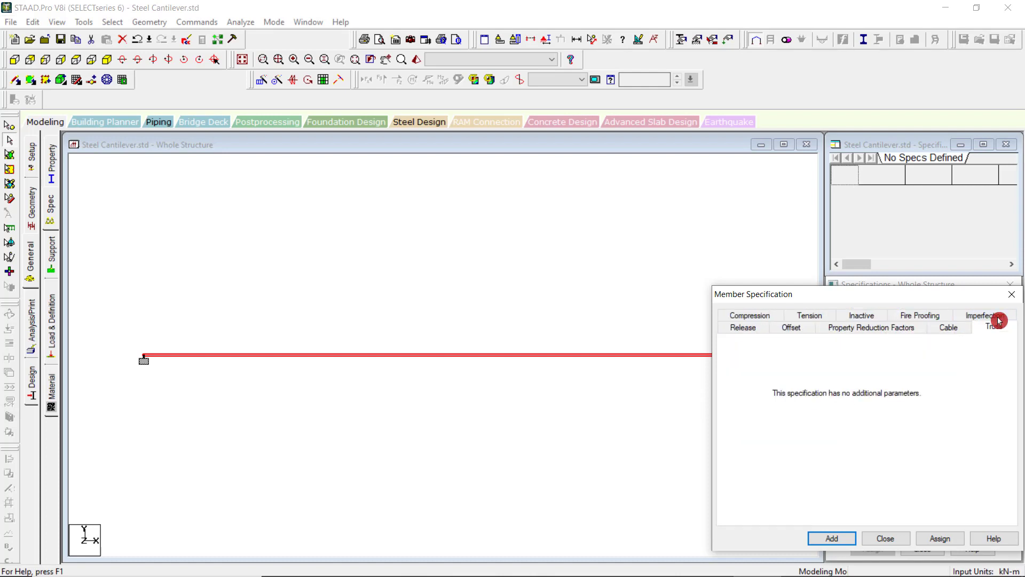
Examine the Release, Truss, Cable, Property Reduction Factors, Offset and Compression settings for members and close the member specifications.
click(752, 328)
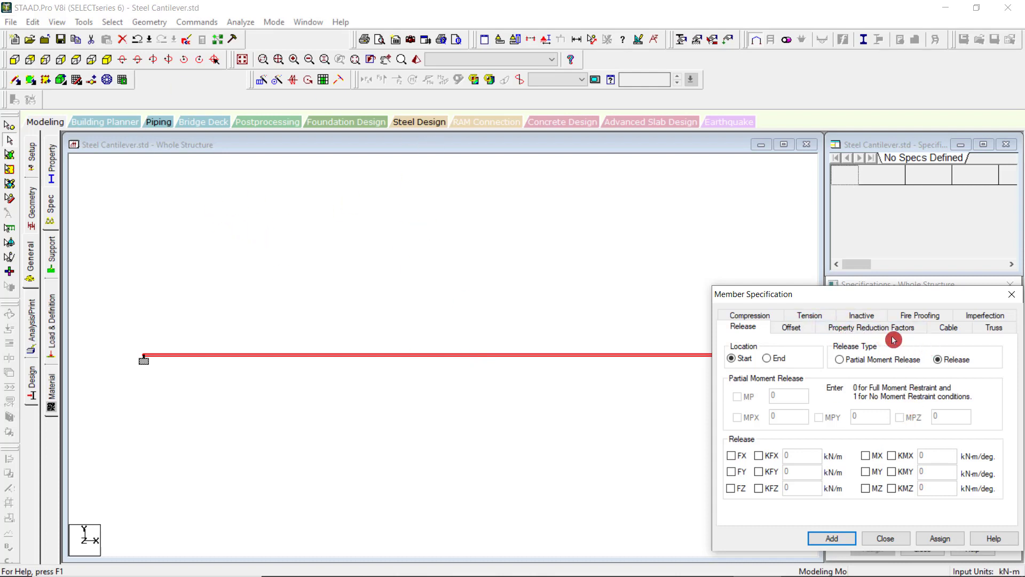
click(999, 326)
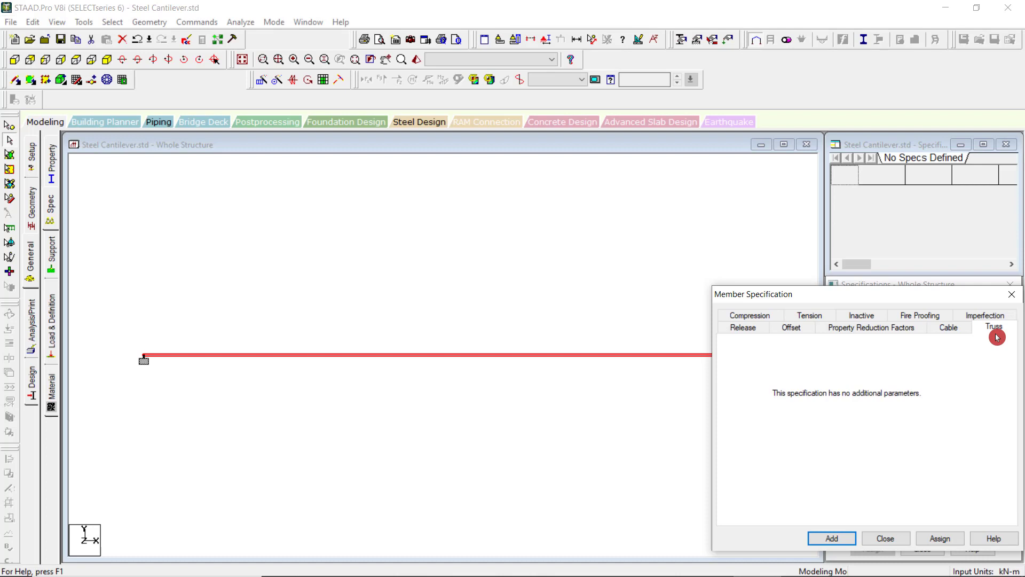
click(957, 331)
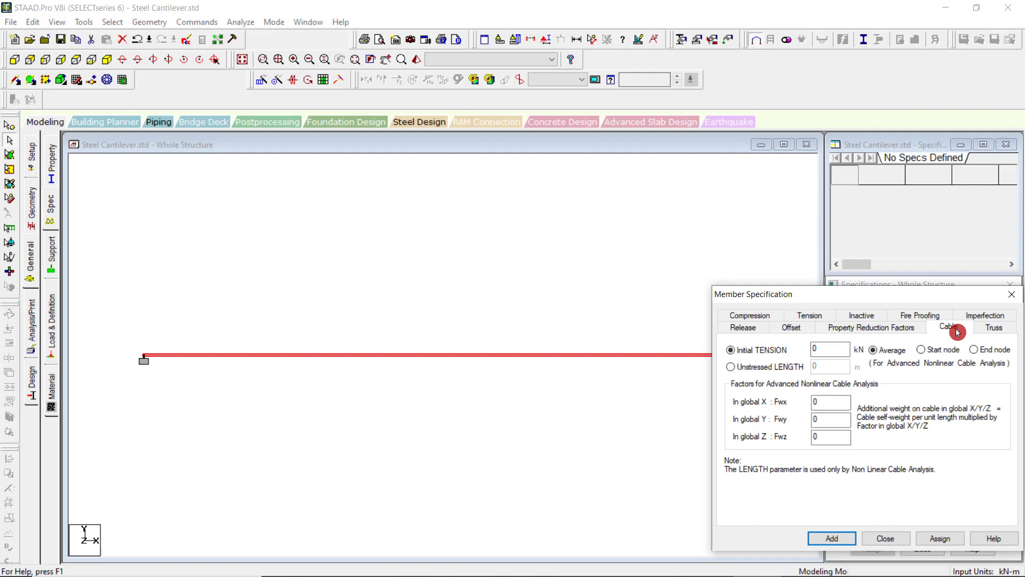
click(895, 331)
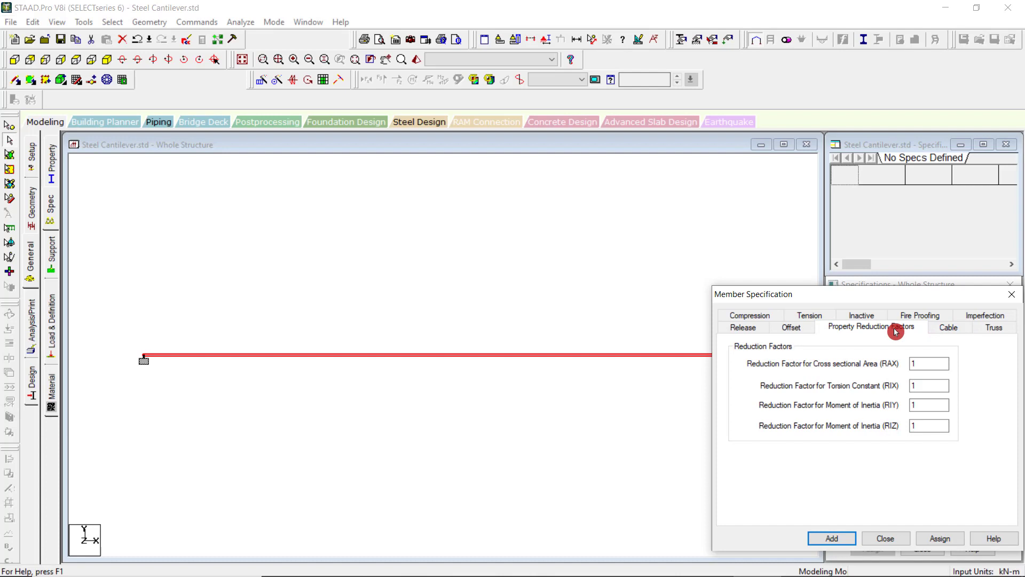
click(794, 331)
click(747, 328)
click(754, 318)
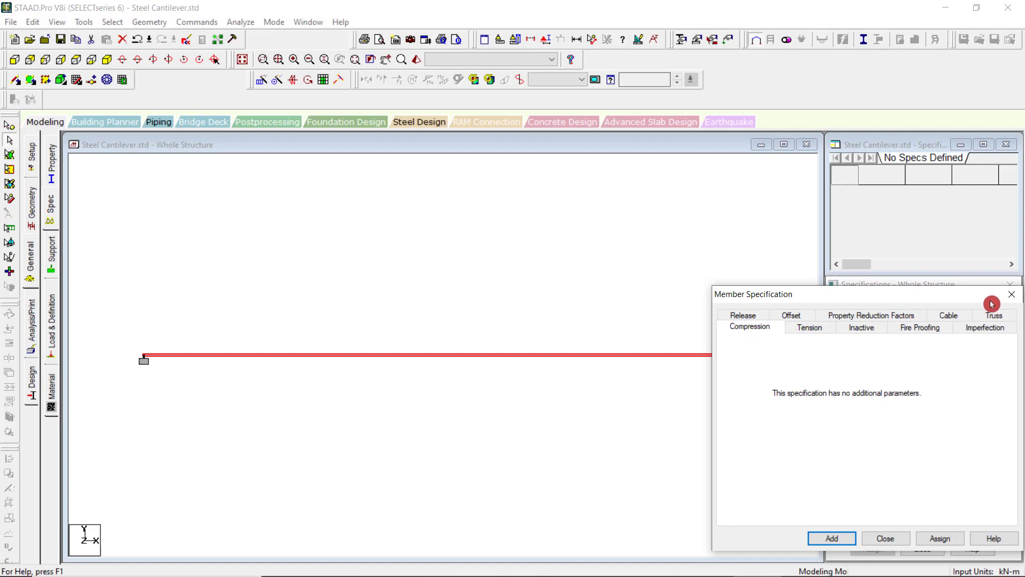
click(1009, 302)
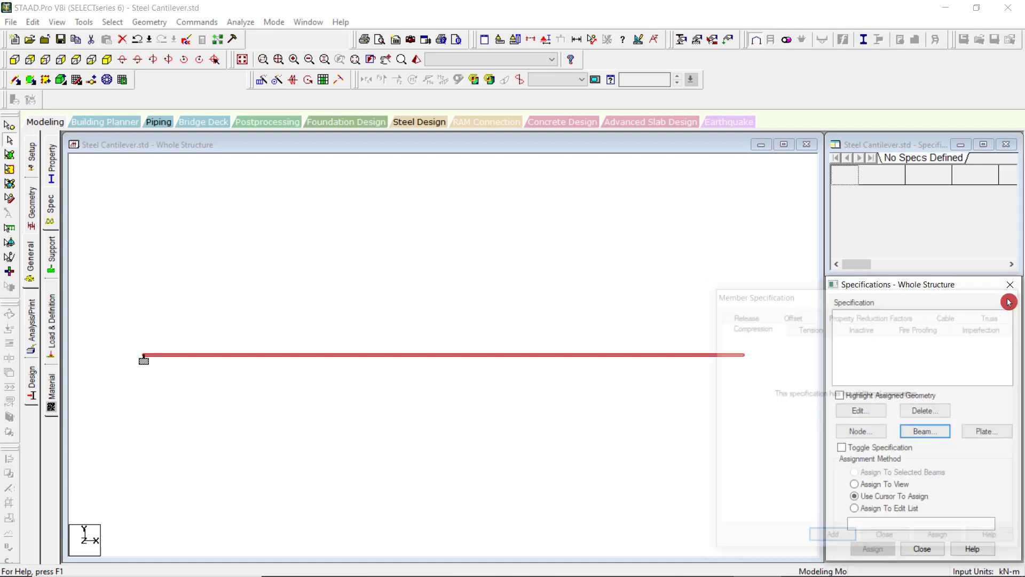
Examine the Master/Slave and Floor Diaphragm node specifications again and close them.
click(860, 428)
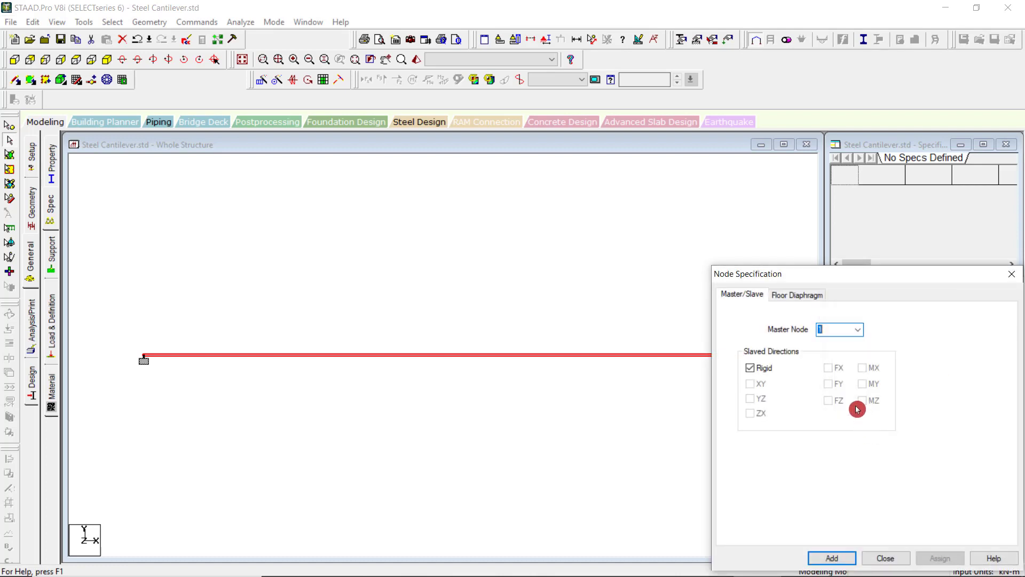
click(797, 294)
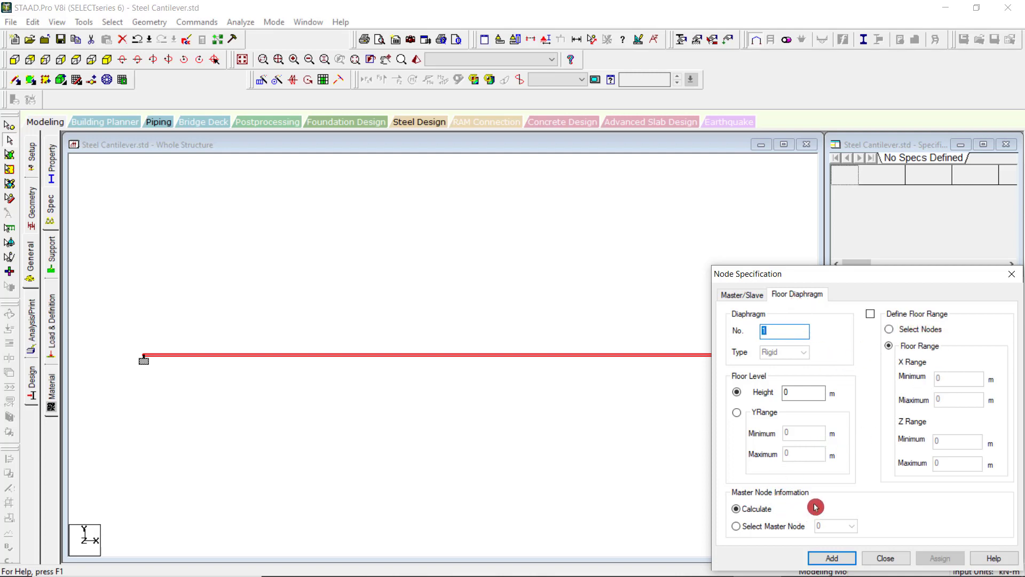
click(1011, 276)
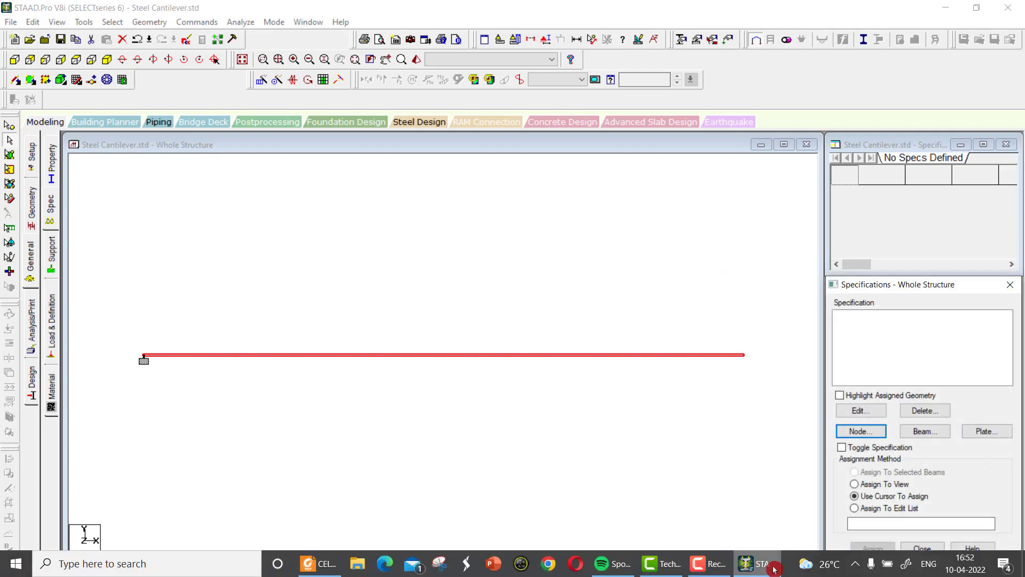
Accept the auto-save request and save the modified structure under its existing file.
click(715, 573)
click(973, 539)
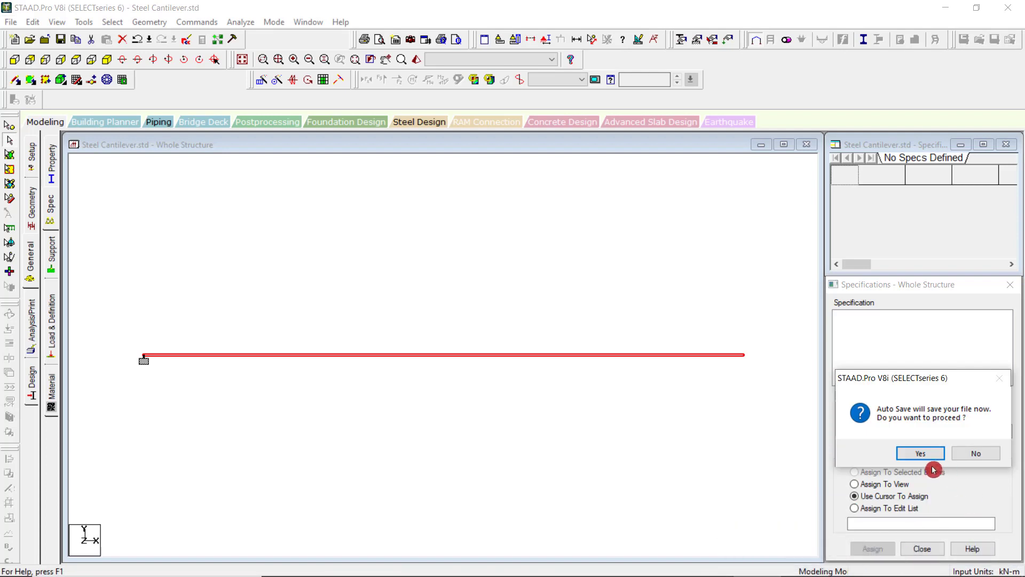
click(925, 458)
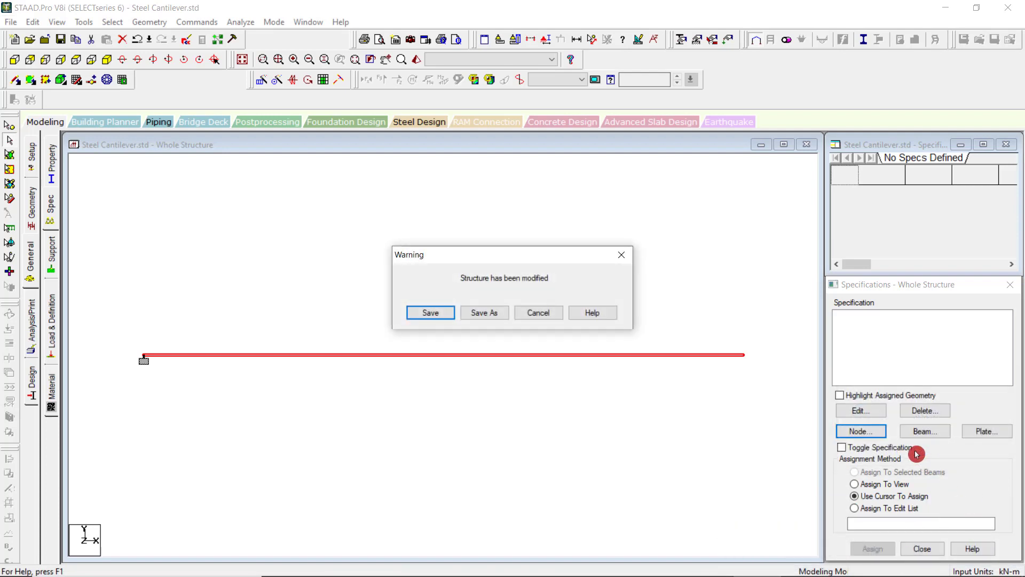
click(418, 312)
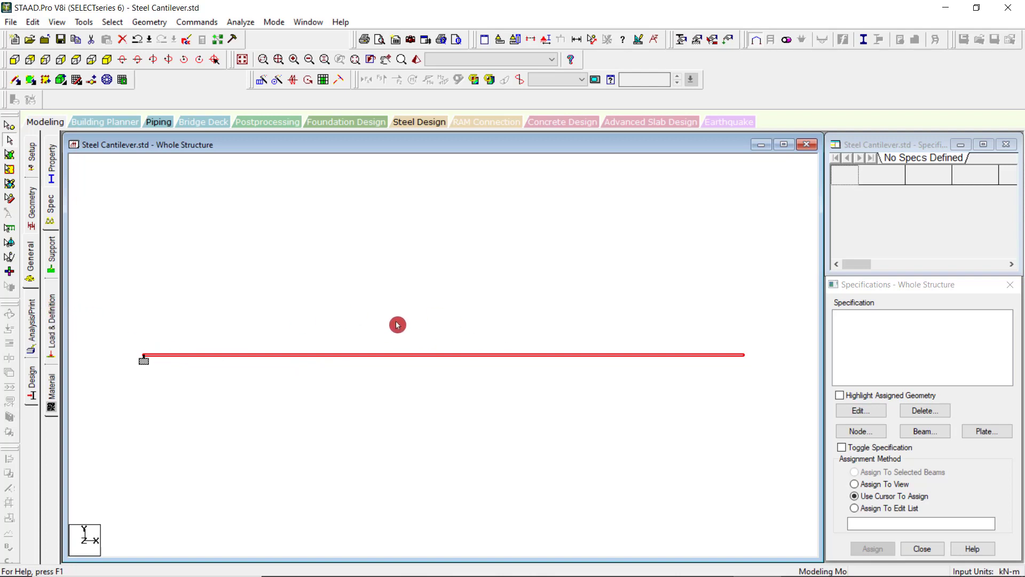
Open the material definitions, examine the fields for creating an isotropic material, and close the form without adding one.
click(50, 390)
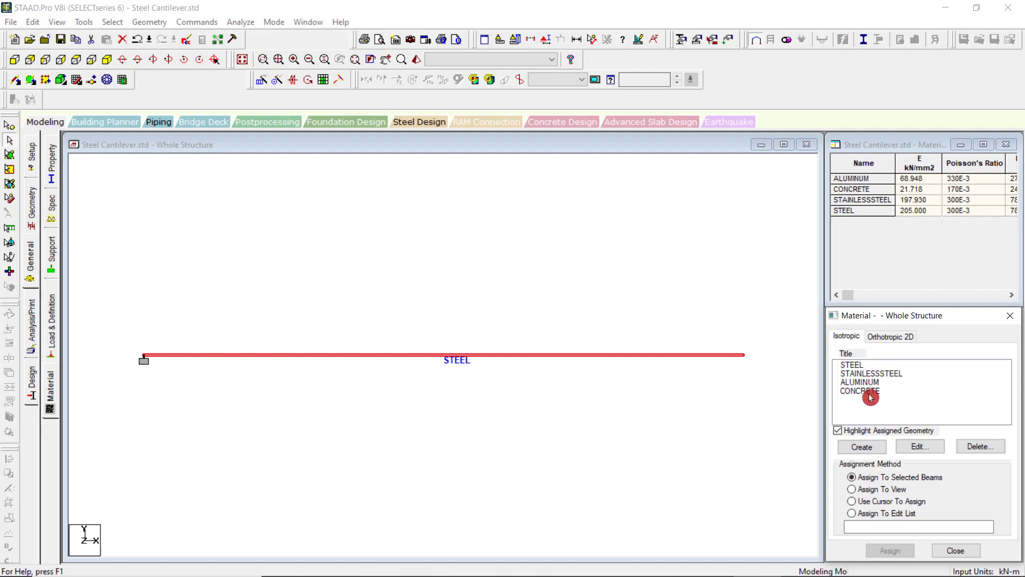
click(865, 448)
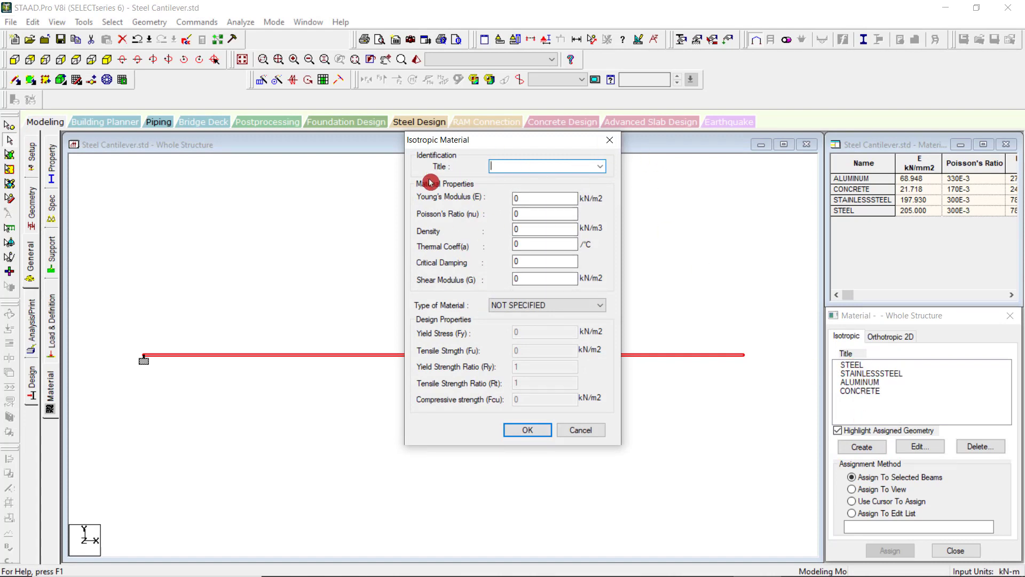
click(609, 140)
click(919, 447)
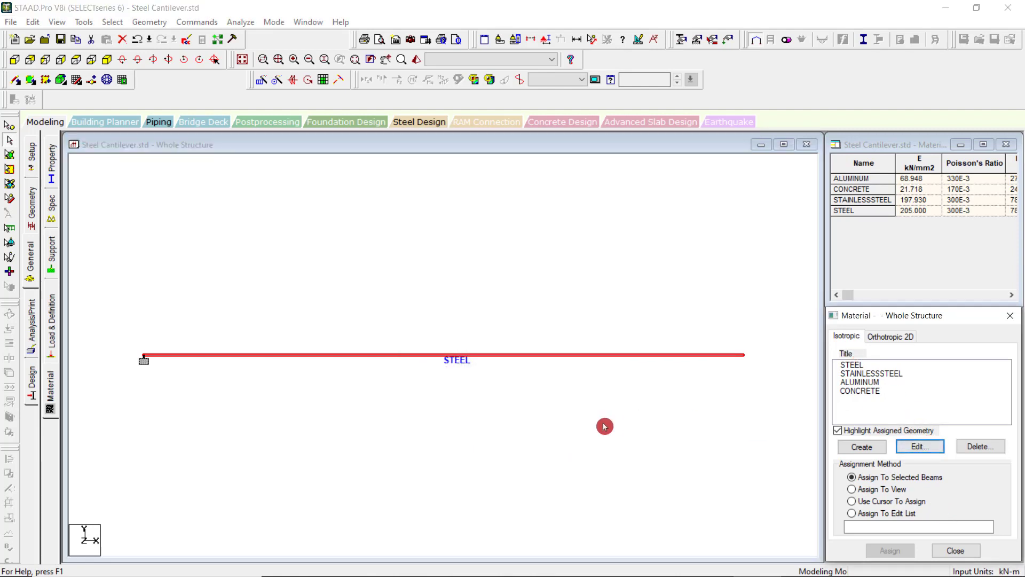
Open the load and definition settings and expand the Definitions group to review the available definition types.
click(53, 325)
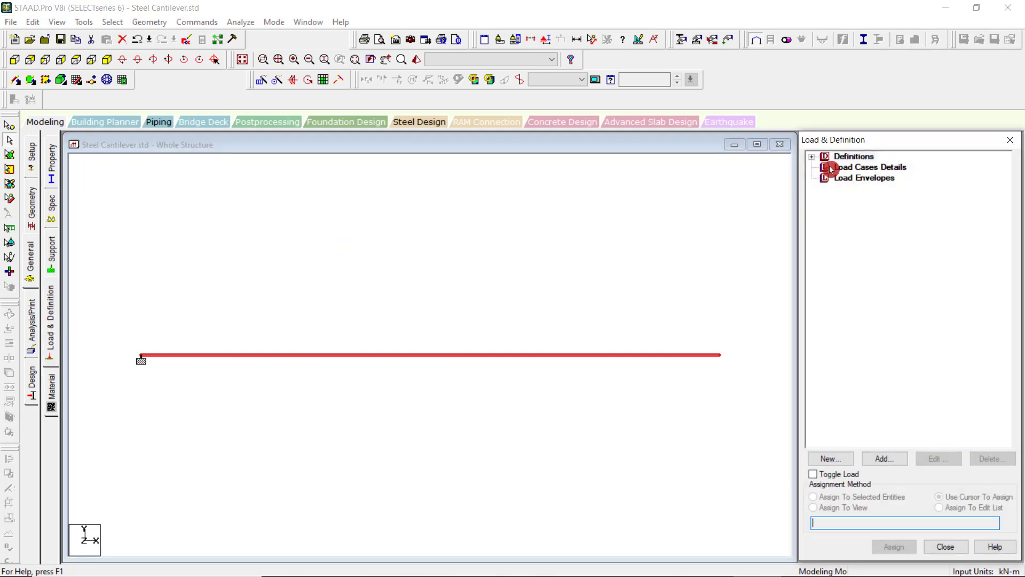
click(812, 160)
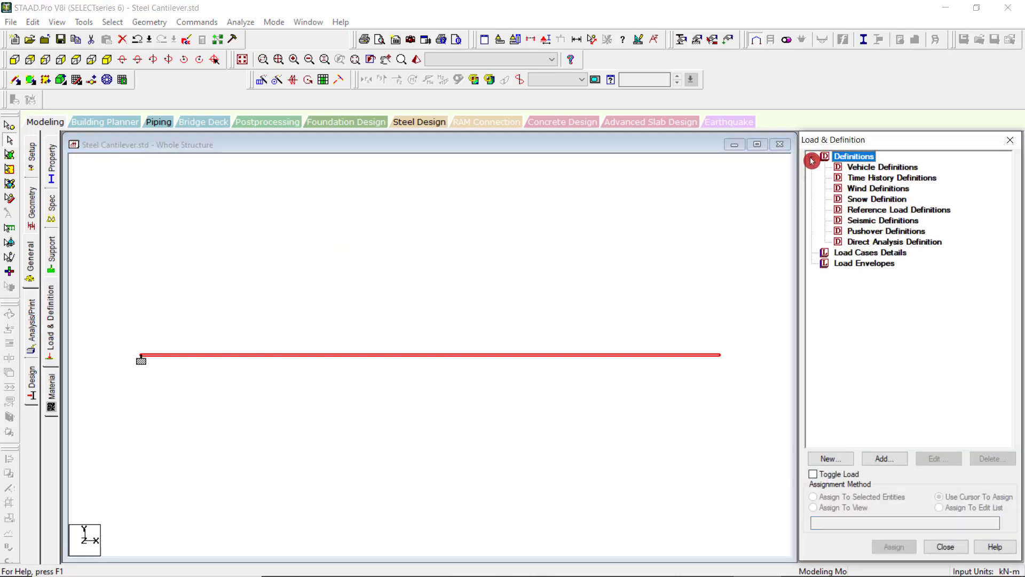
click(841, 159)
Add primary load case 1 with loading type Dead and the title "Dead Load", and close the load case form.
click(844, 256)
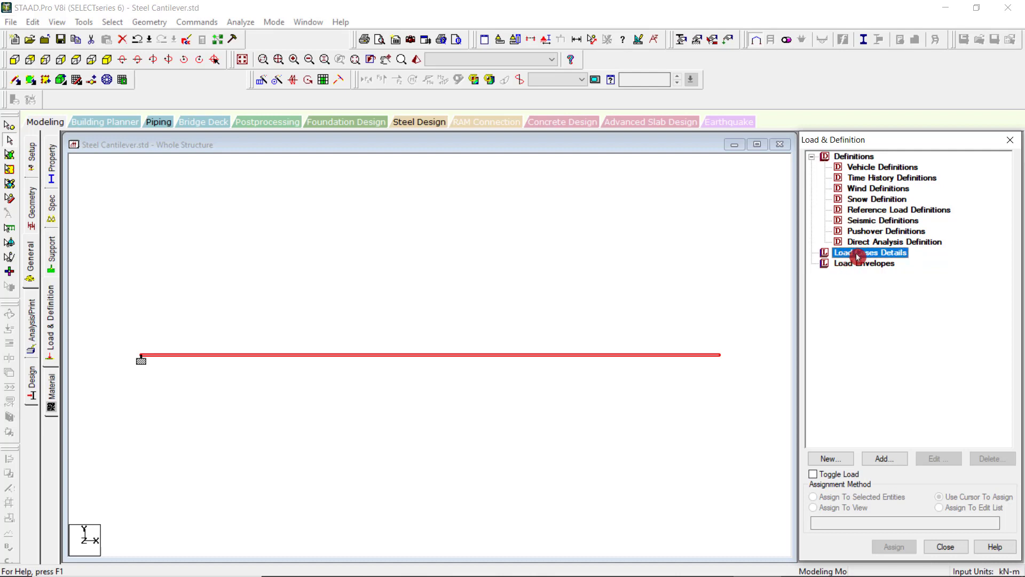
click(884, 460)
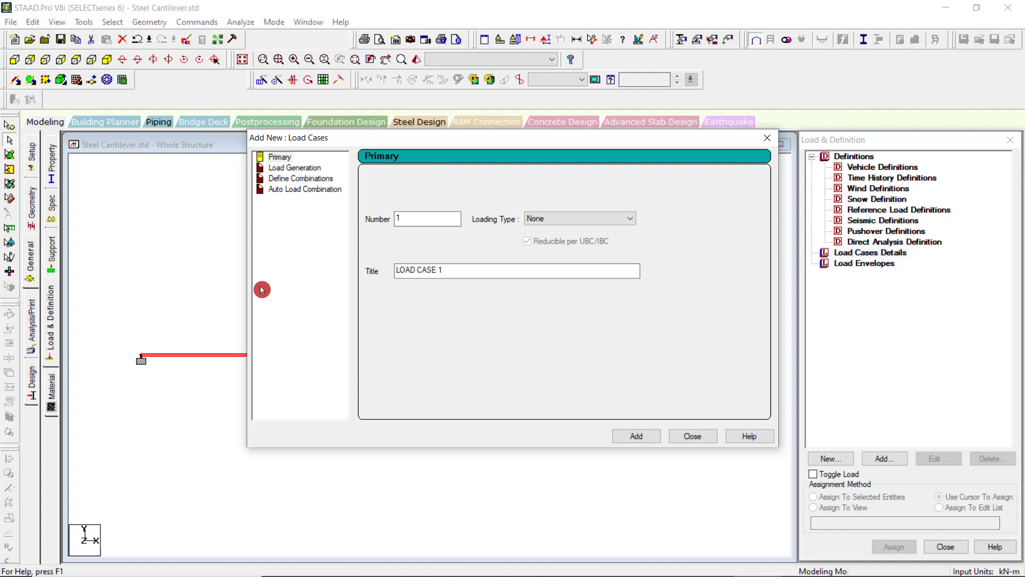
click(602, 218)
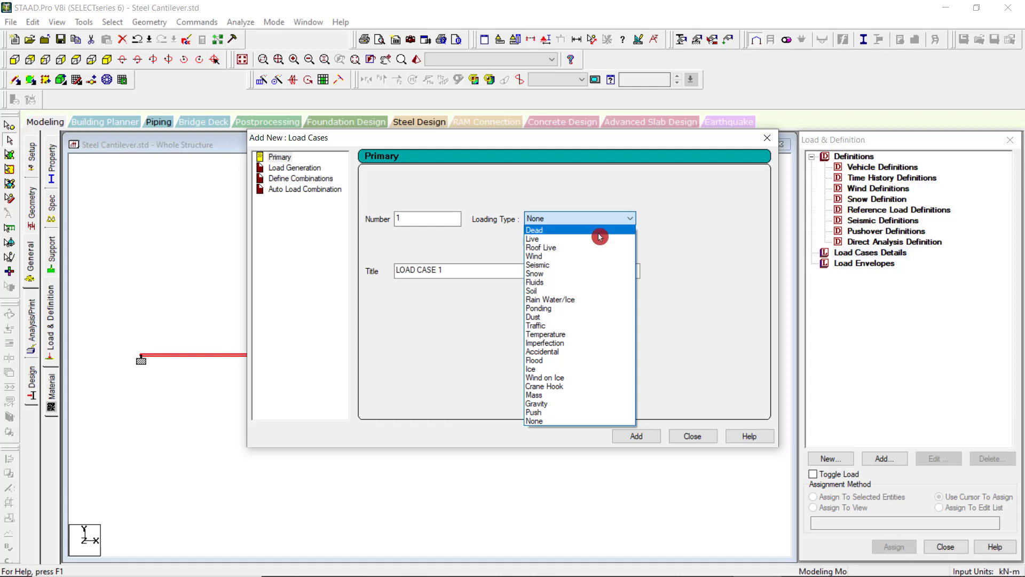
click(599, 235)
drag(462, 267, 353, 267)
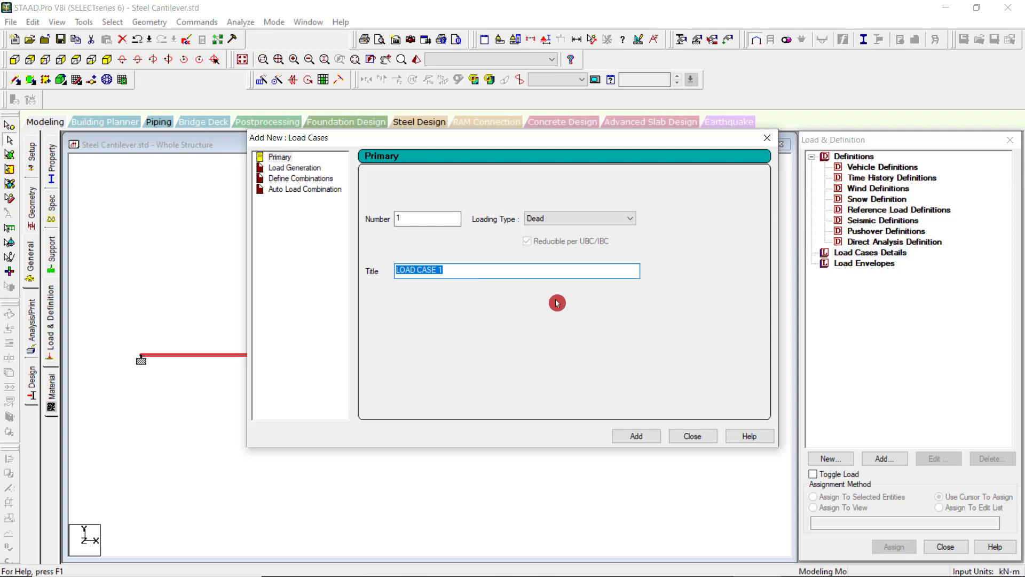
text(Dead Load)
click(641, 439)
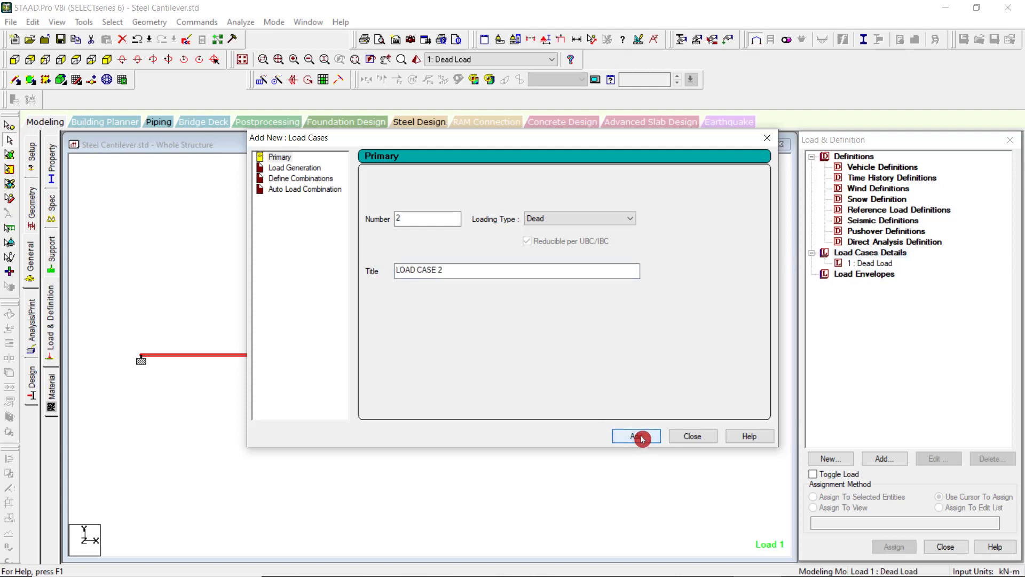
click(693, 437)
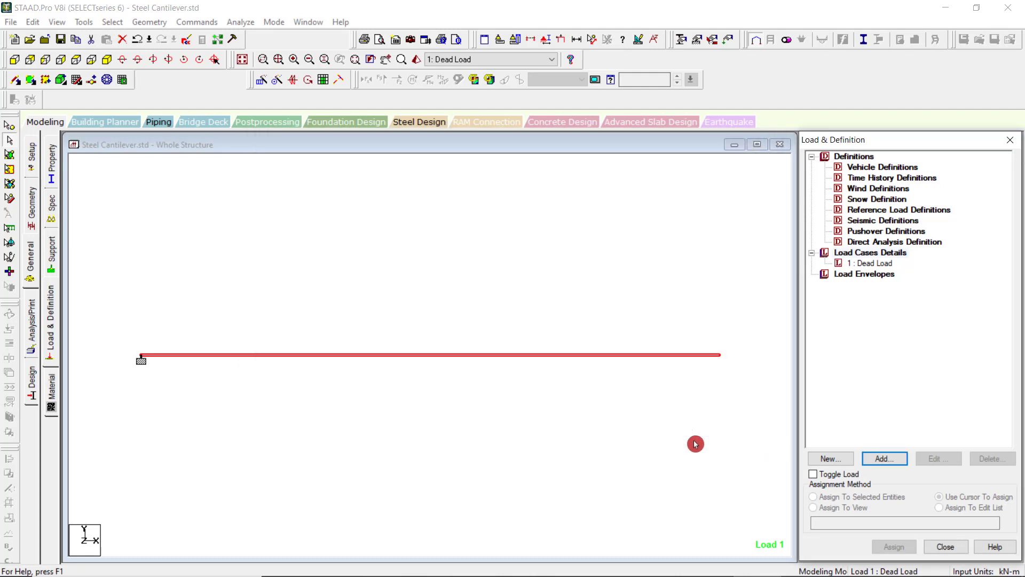
Open the new load items form for the Dead Load case.
click(872, 262)
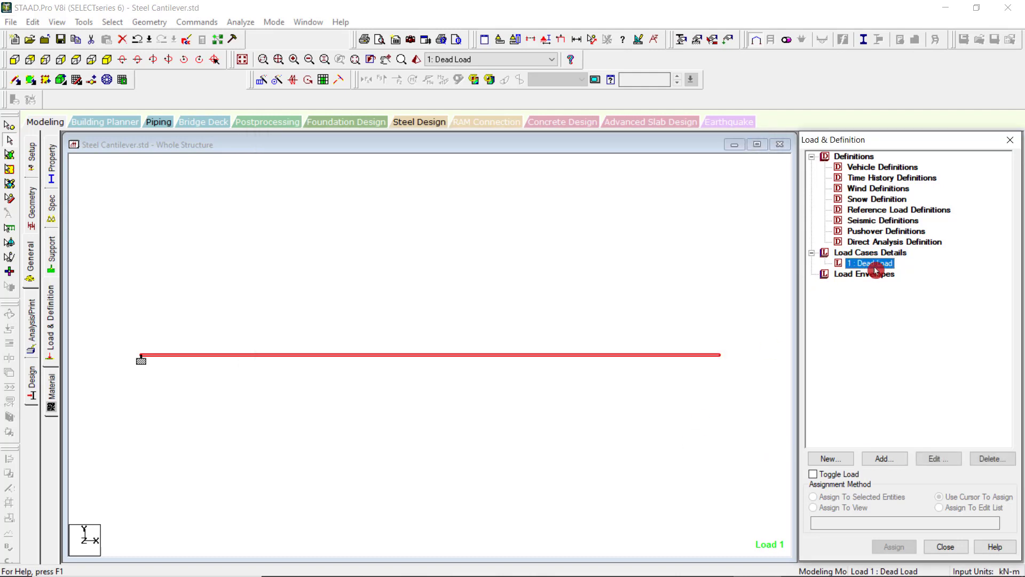
click(884, 463)
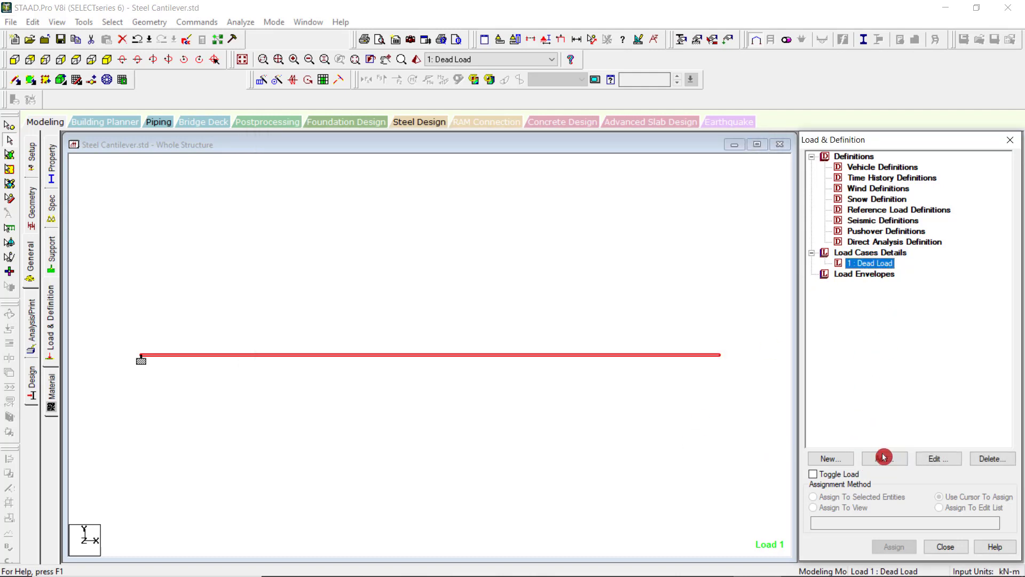
click(884, 459)
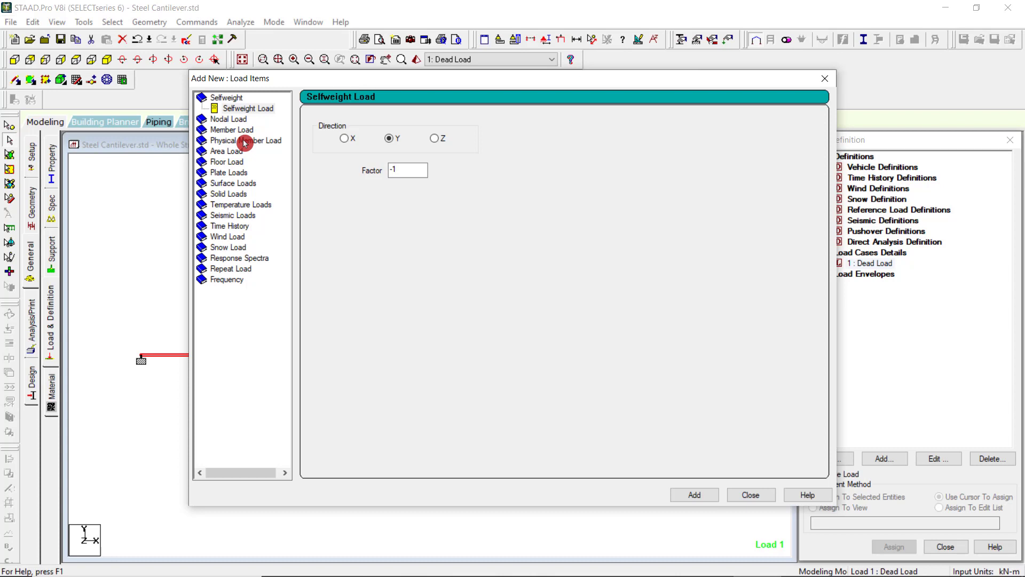
Add a selfweight load in the Y direction with factor -1 to the Dead Load case.
click(244, 141)
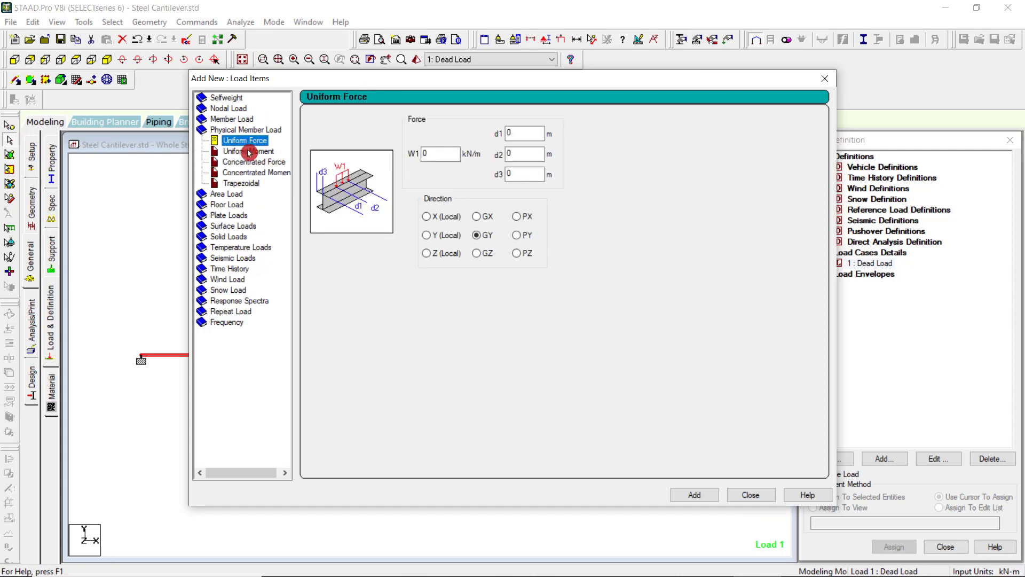
click(237, 204)
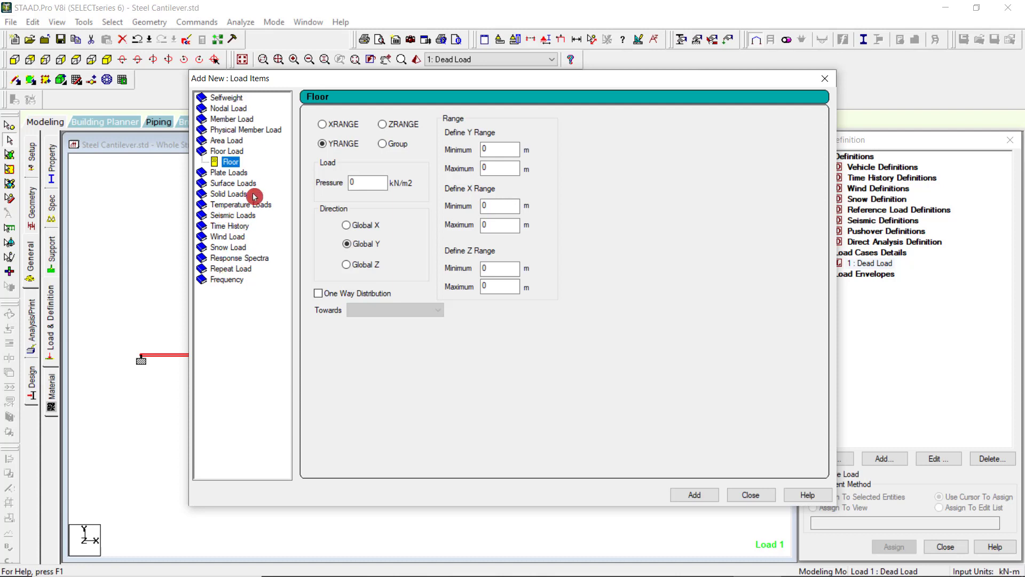
click(225, 100)
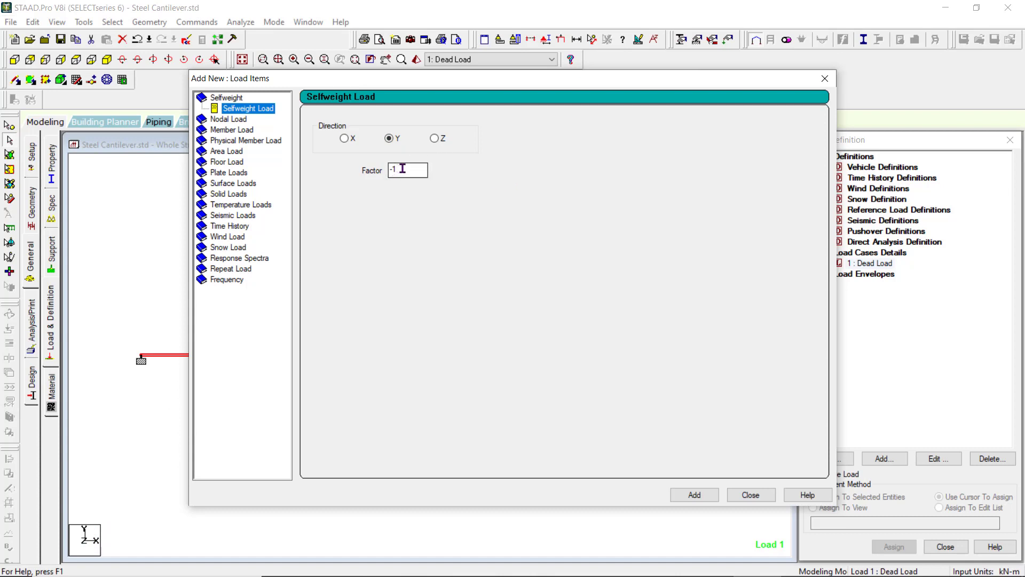
click(706, 495)
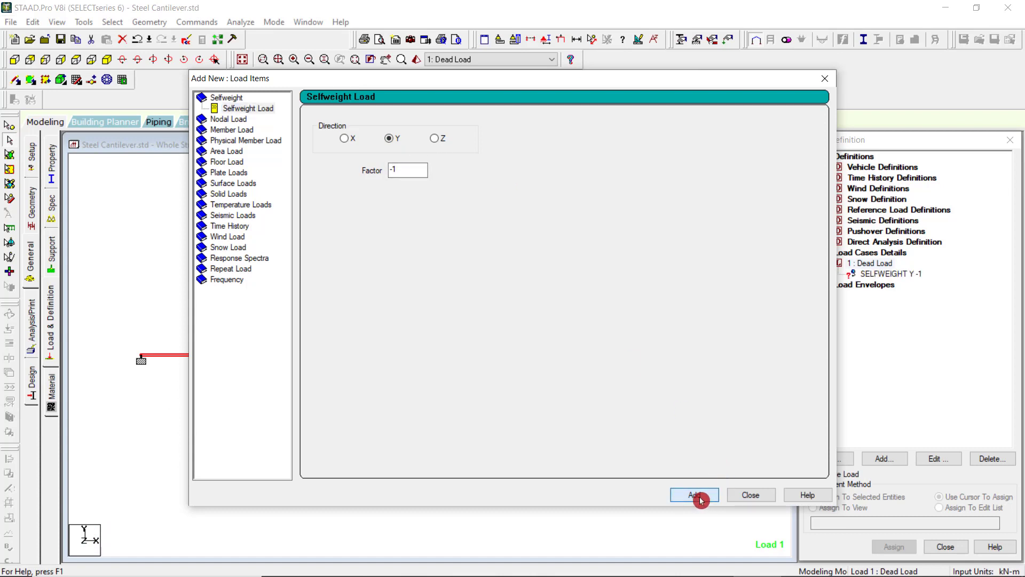
Add a nodal load with Fy of -5 kN to the Dead Load case and close the load items form.
click(232, 119)
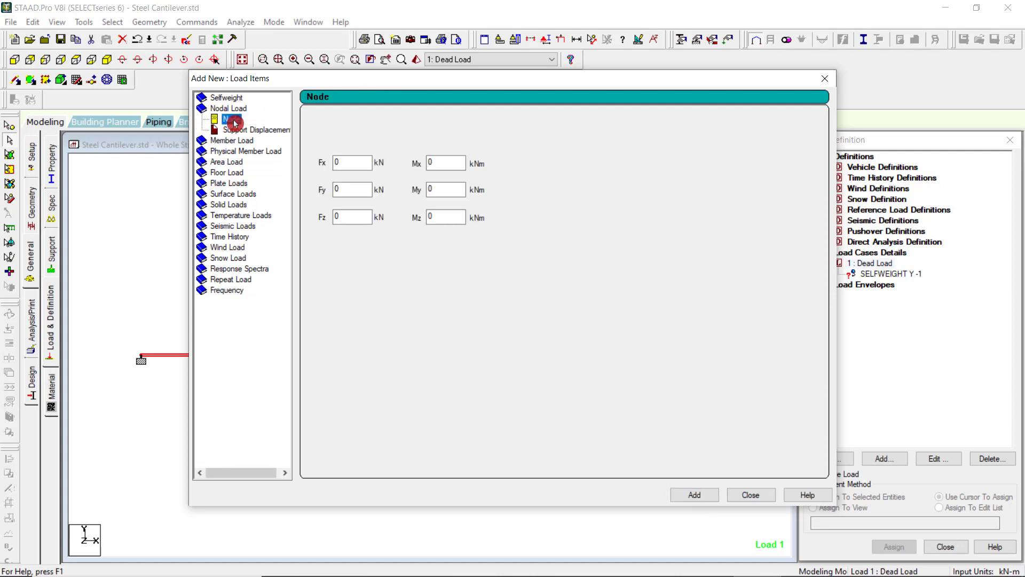
drag(401, 79, 537, 71)
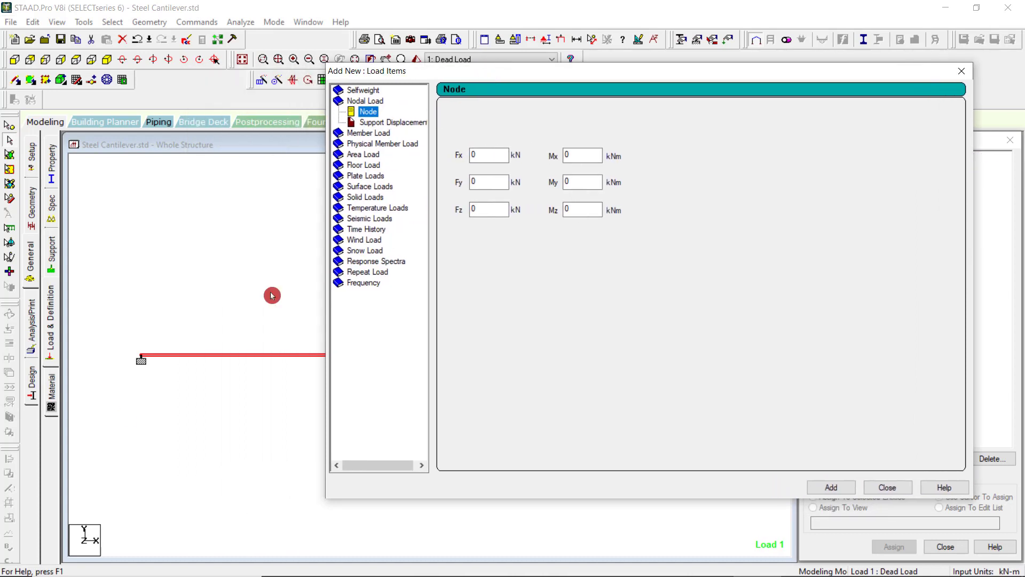
double_click(473, 182)
text(-5)
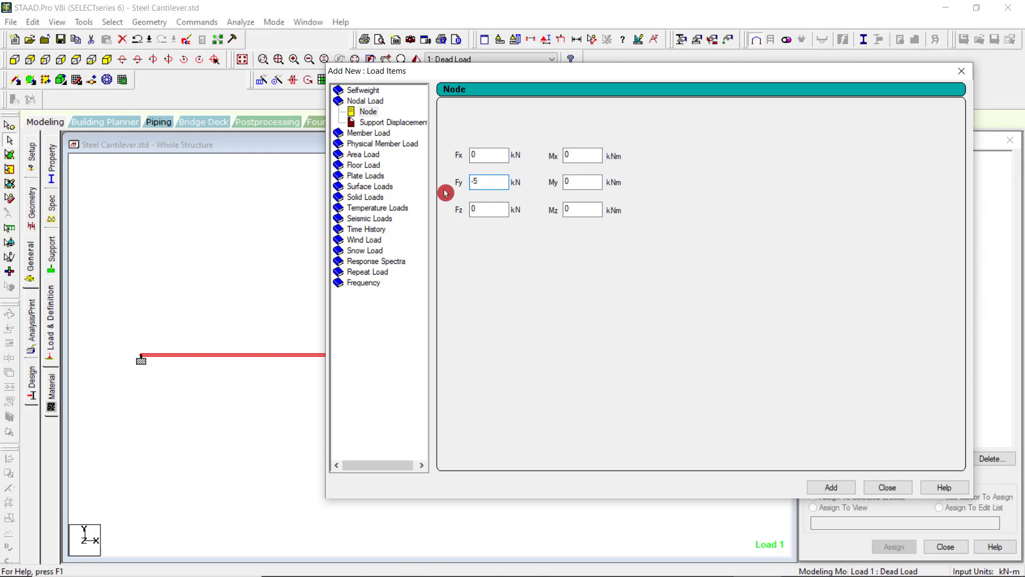
click(843, 488)
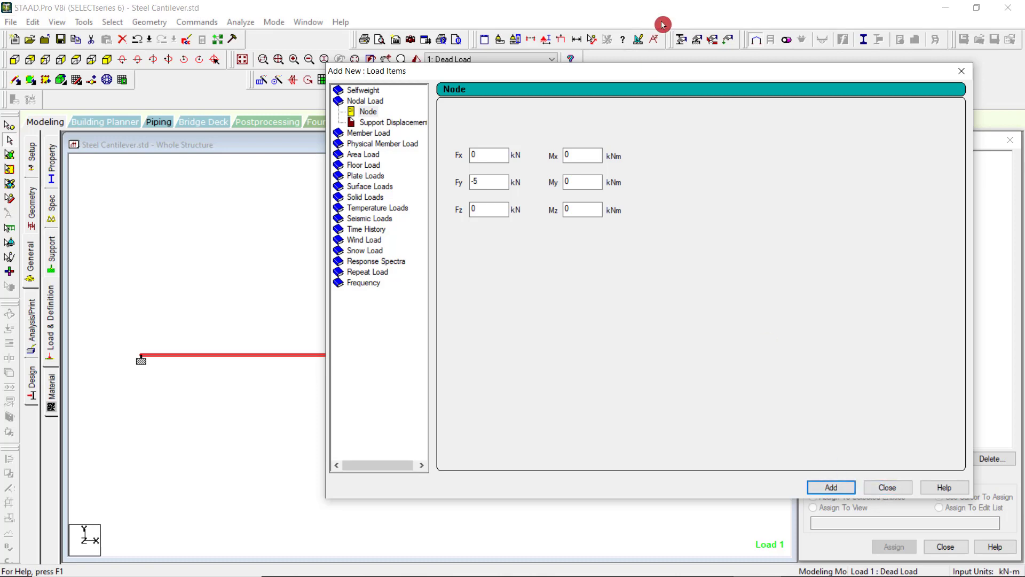
drag(673, 76, 432, 80)
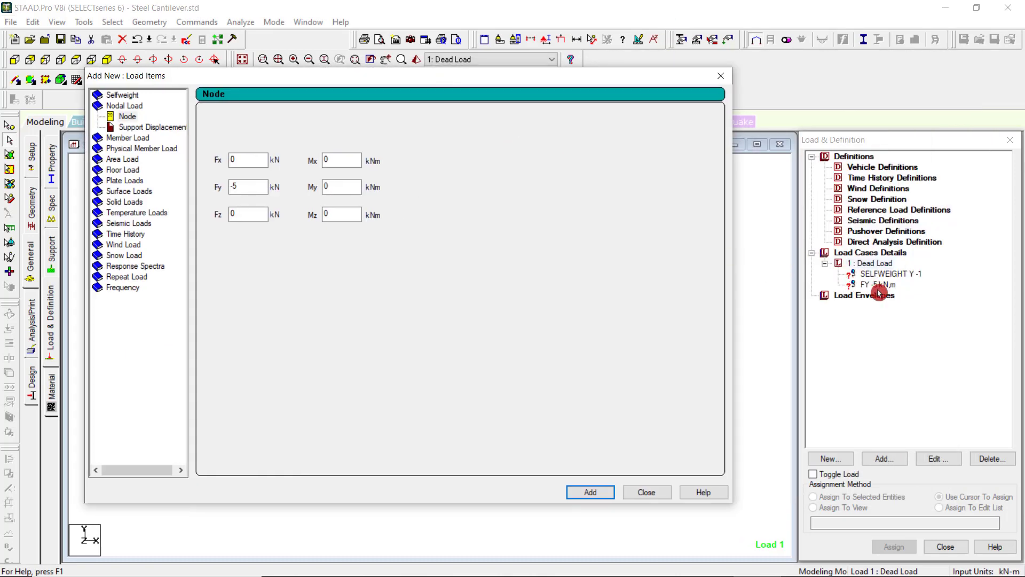
click(647, 492)
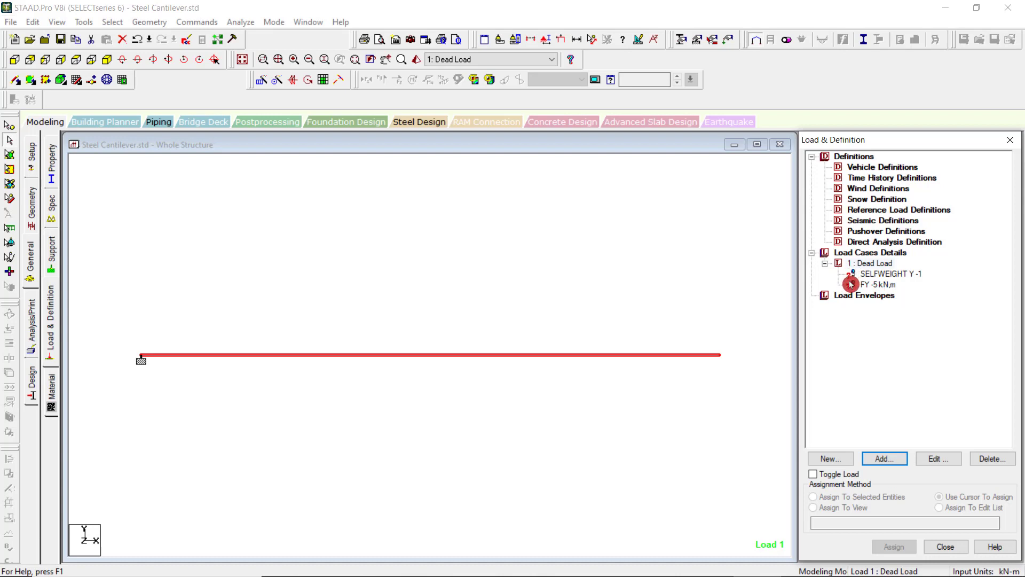
Assign the selfweight load to the whole structure with the Assign To View method.
click(880, 274)
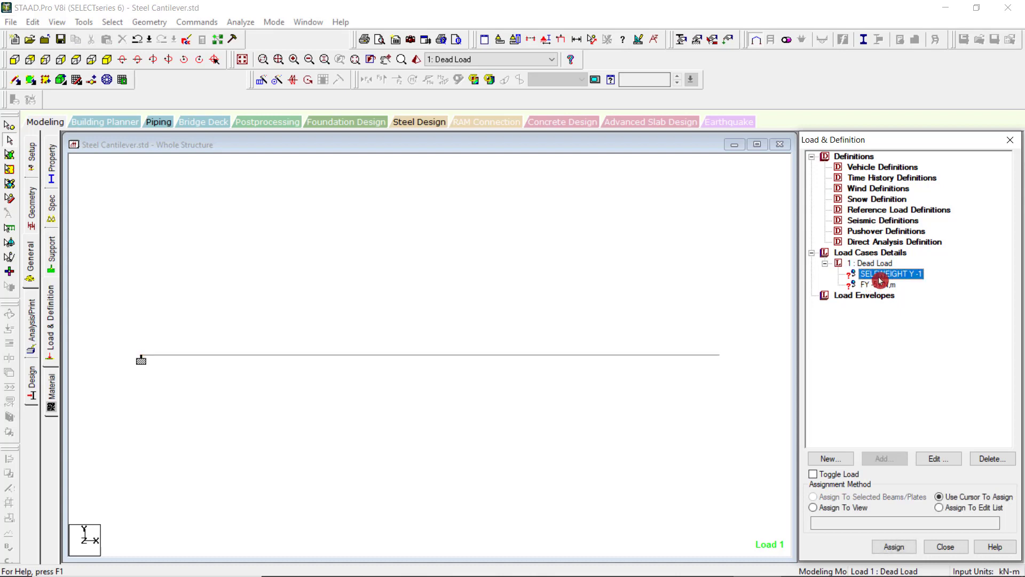
click(857, 508)
click(894, 546)
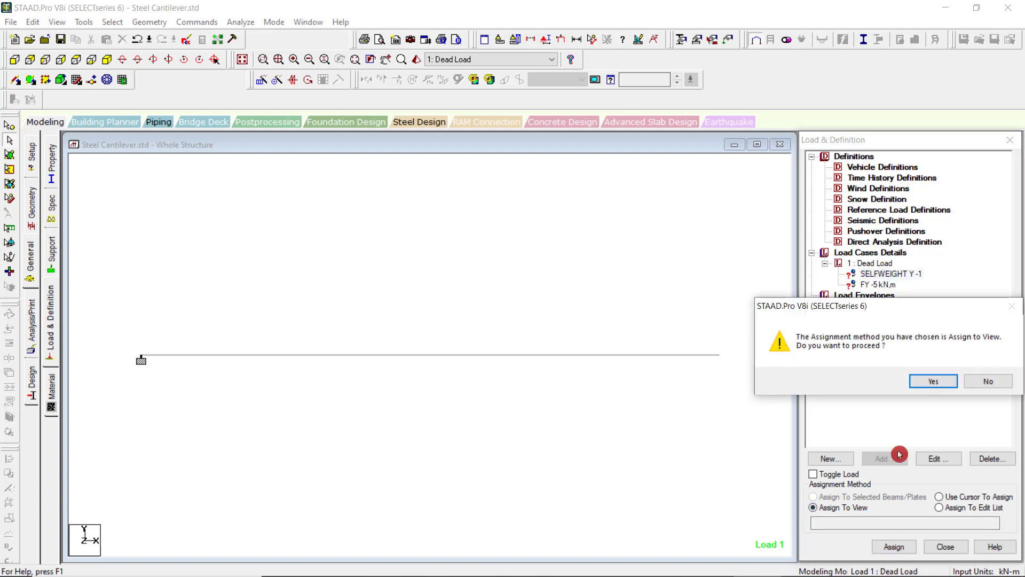
click(933, 381)
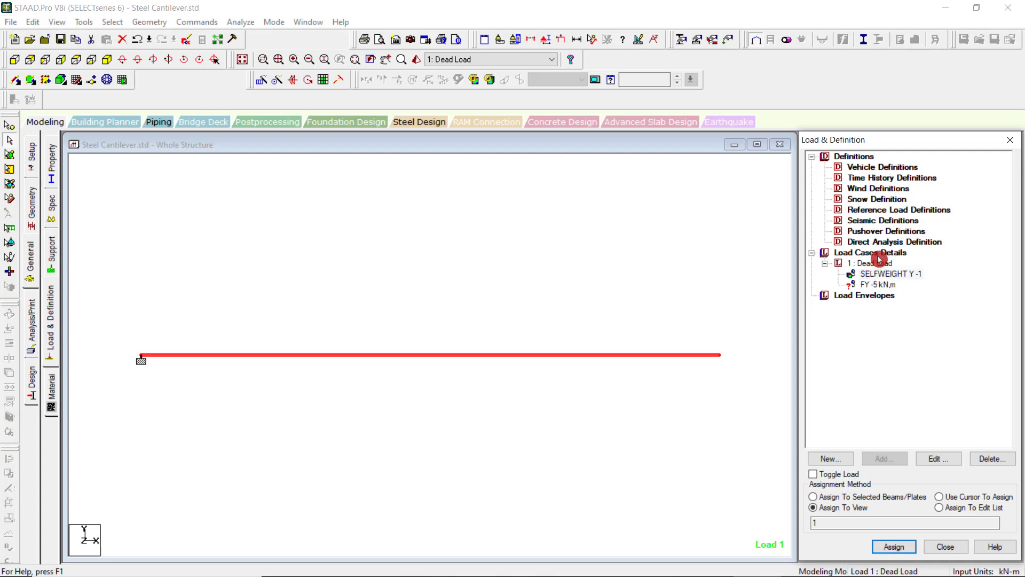
Try to assign the -5 kN nodal load with the Use Cursor To Assign method.
click(875, 285)
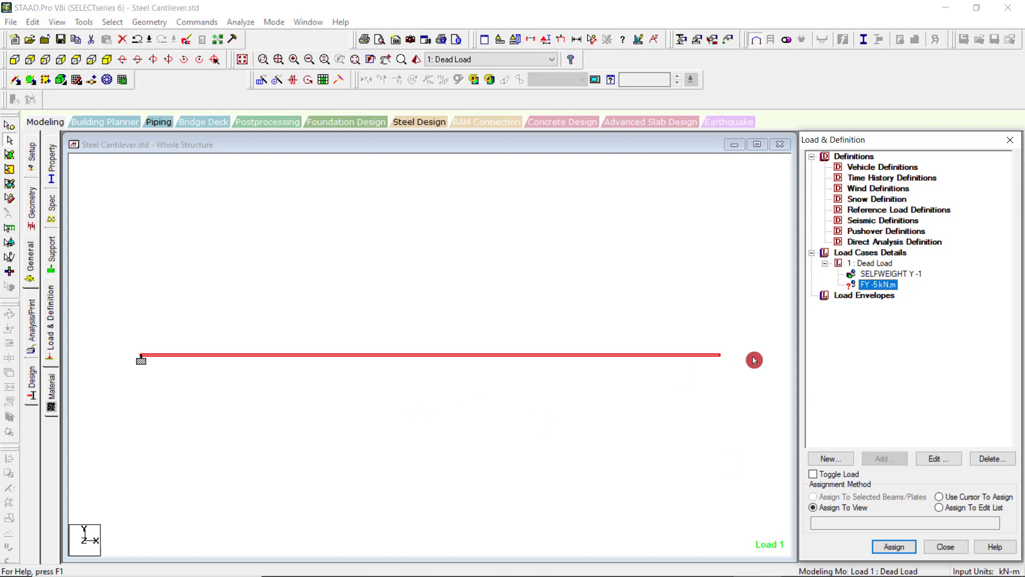
click(904, 511)
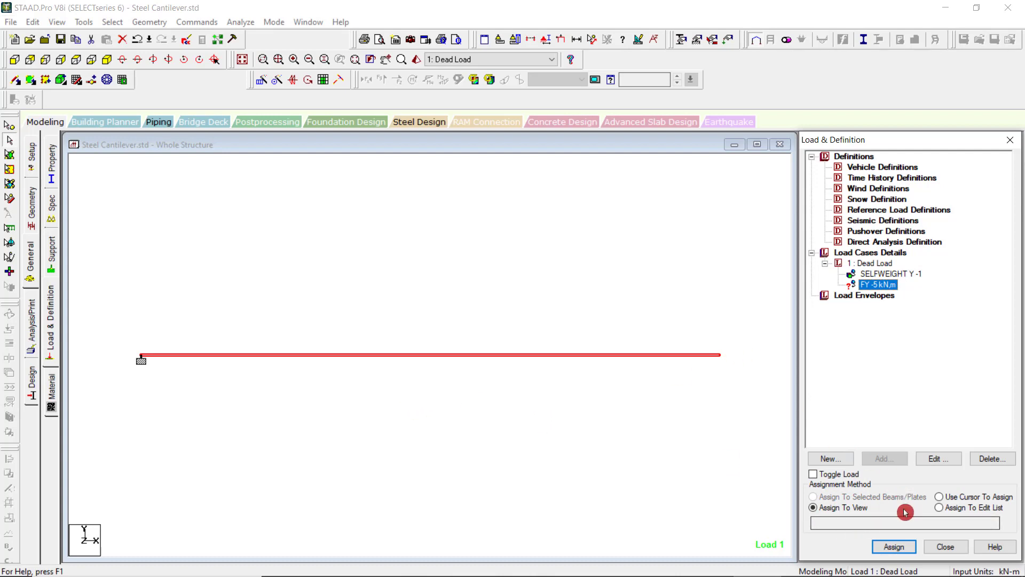
click(938, 496)
click(894, 547)
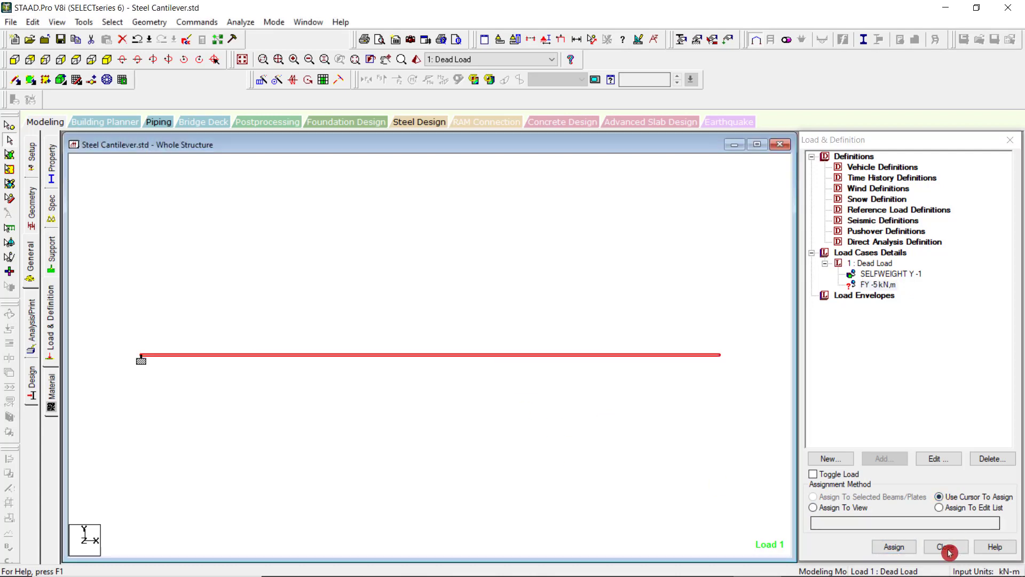
click(897, 548)
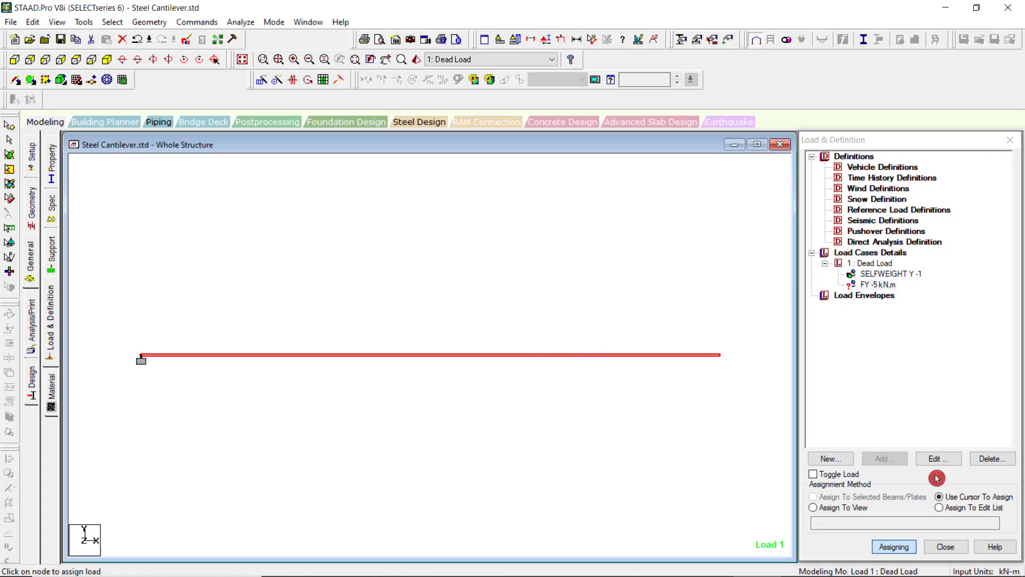
click(914, 348)
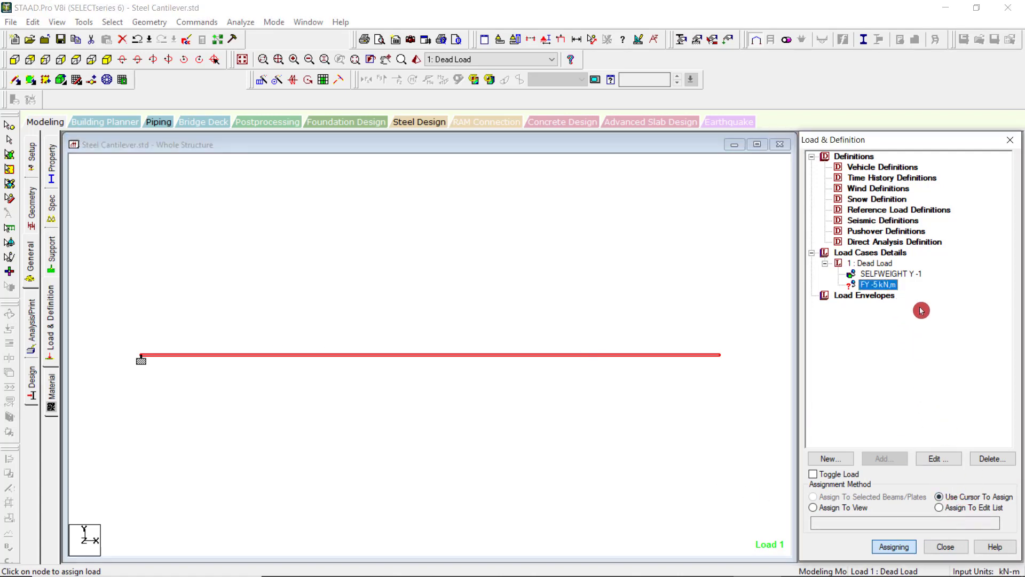
key(Escape)
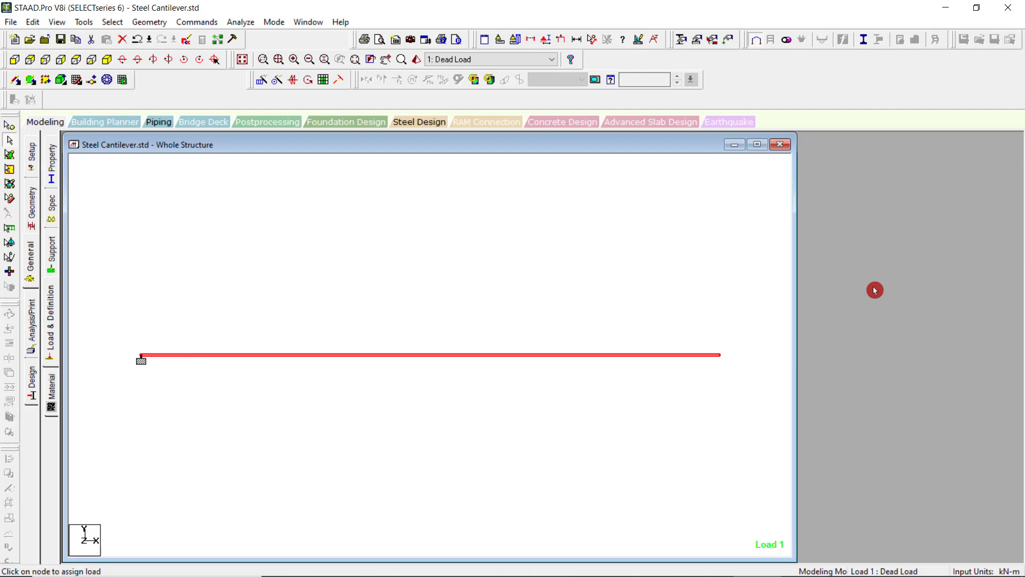
Reopen the load and definition settings and expand the Dead Load case to list its load items.
click(51, 267)
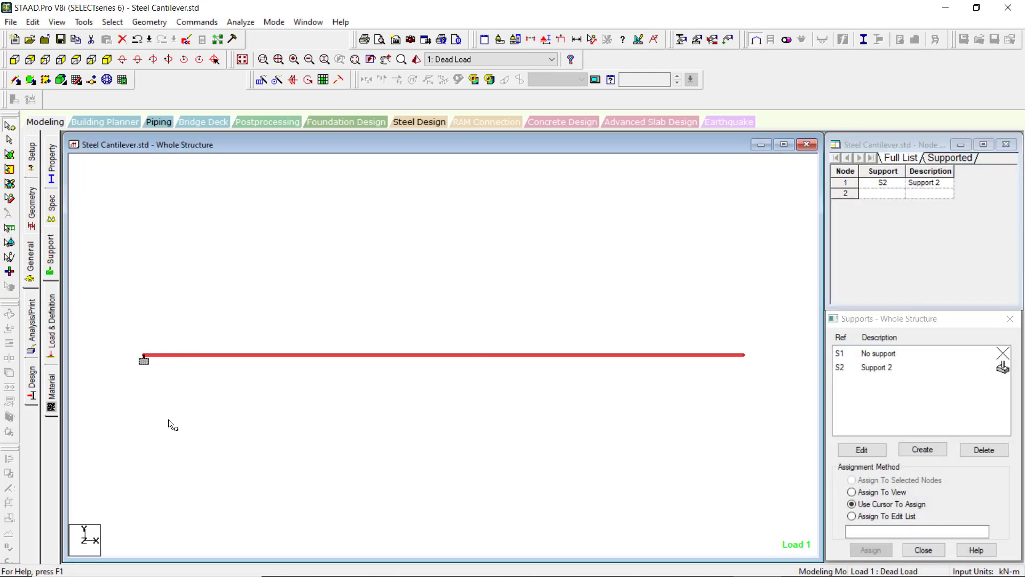
click(53, 347)
click(812, 167)
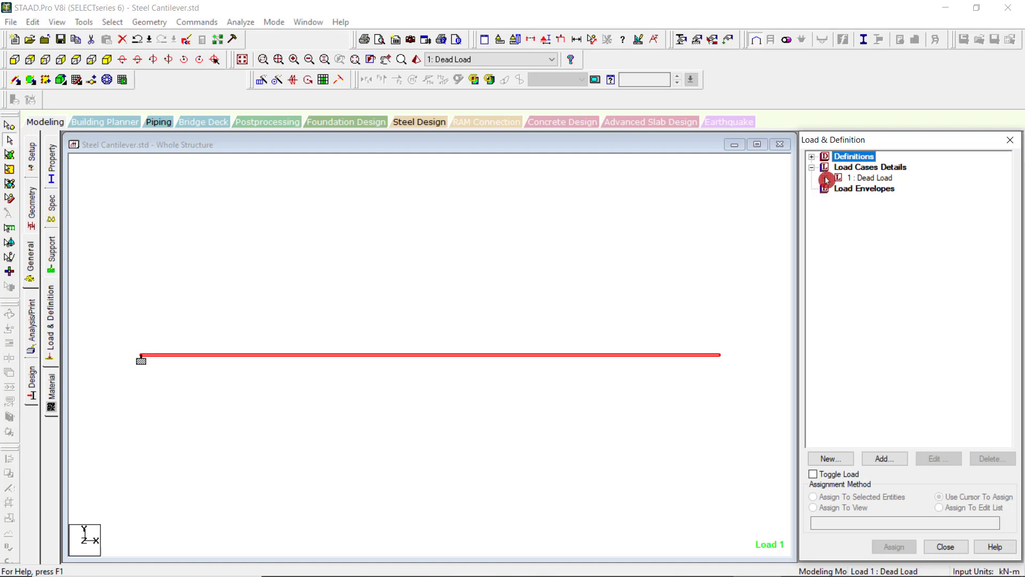
click(825, 180)
click(697, 328)
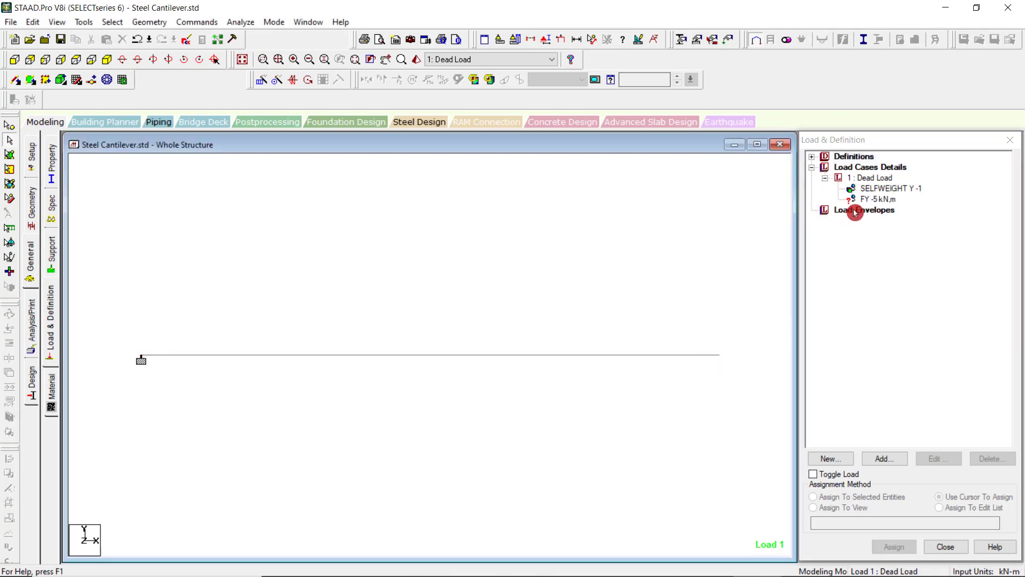
Select the FY -5 kN nodal load and try again to assign it by cursor.
click(873, 202)
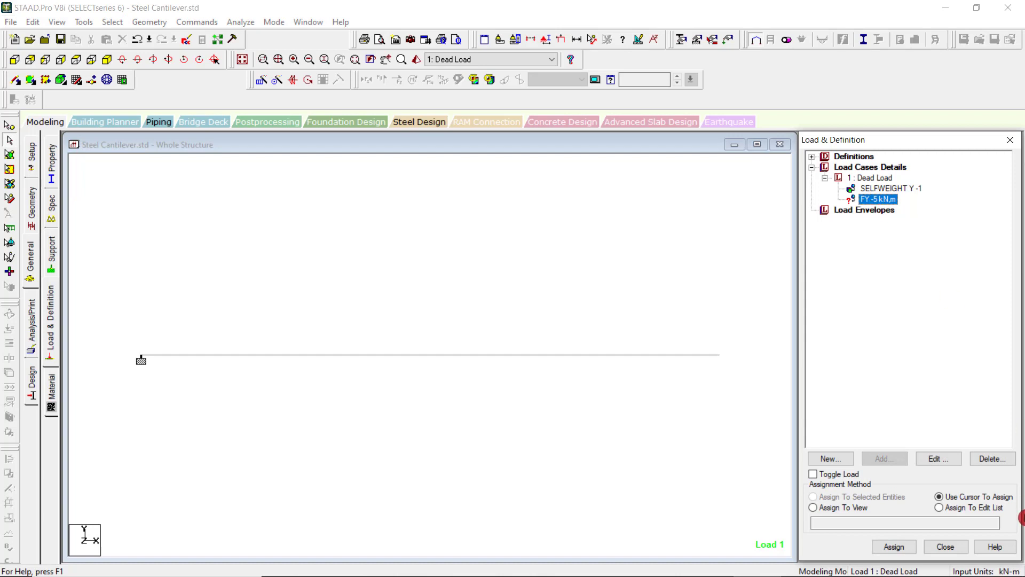
click(386, 360)
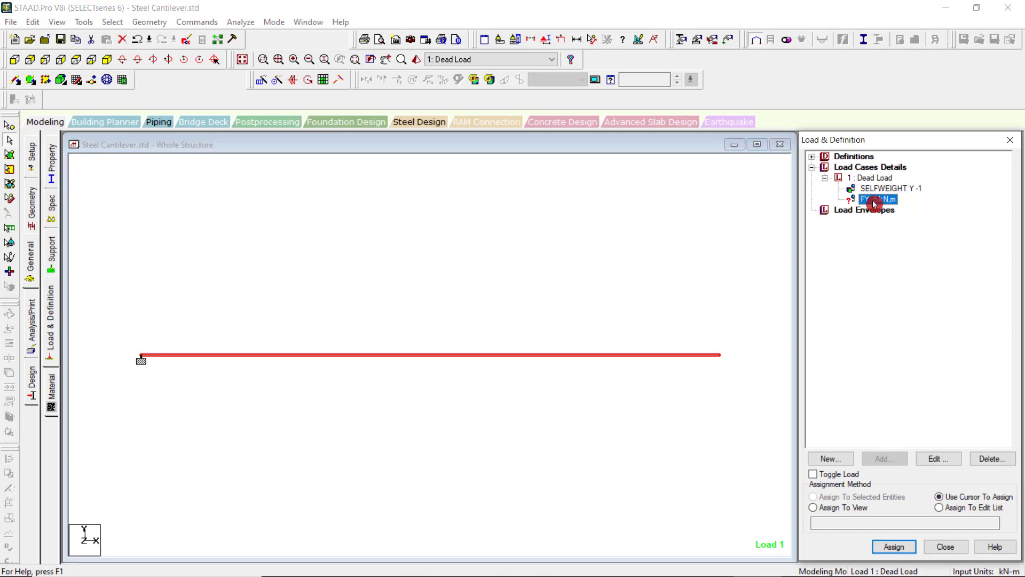
click(896, 548)
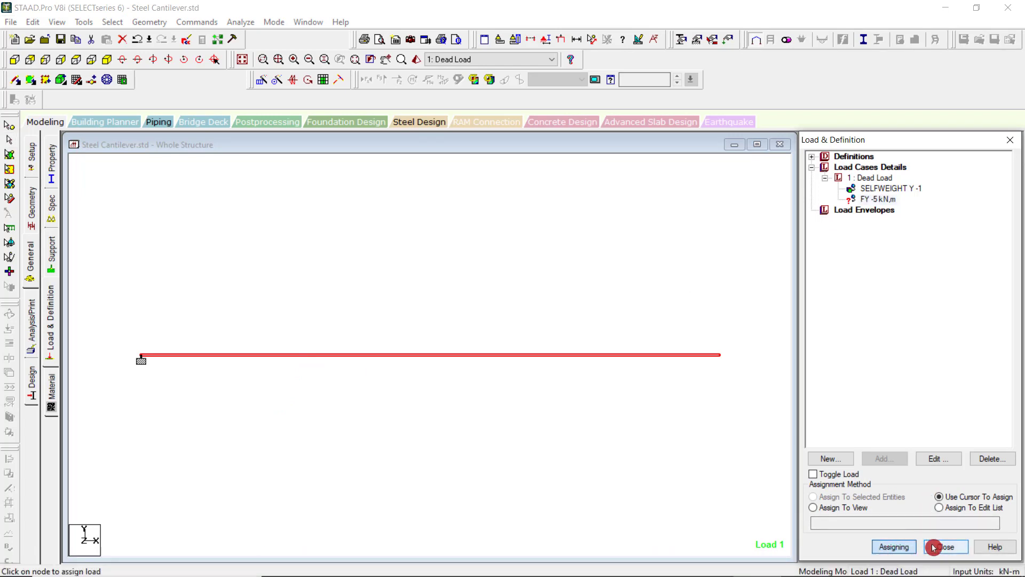
click(895, 547)
Open the nodal load's definition to examine its force and moment values, and close it without changes.
double_click(865, 201)
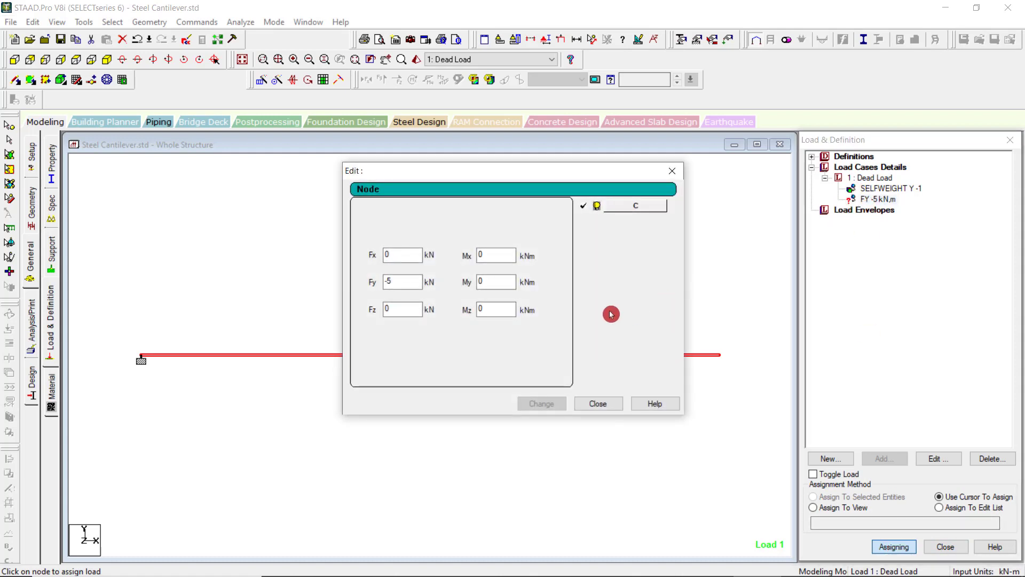
click(672, 171)
double_click(878, 202)
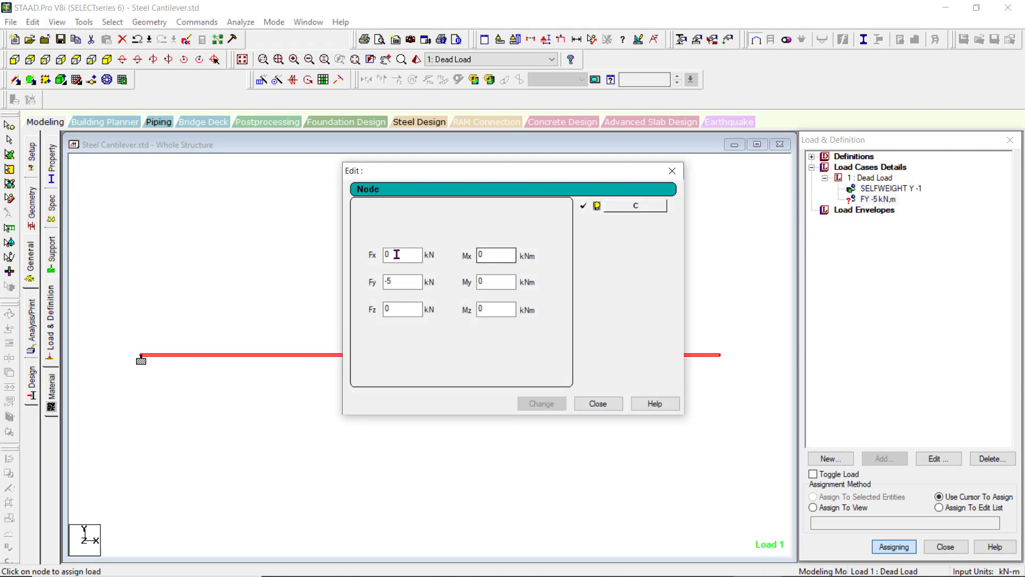
click(676, 173)
Assign the FY -5 kN nodal load to the whole structure with the Assign To View method.
click(876, 545)
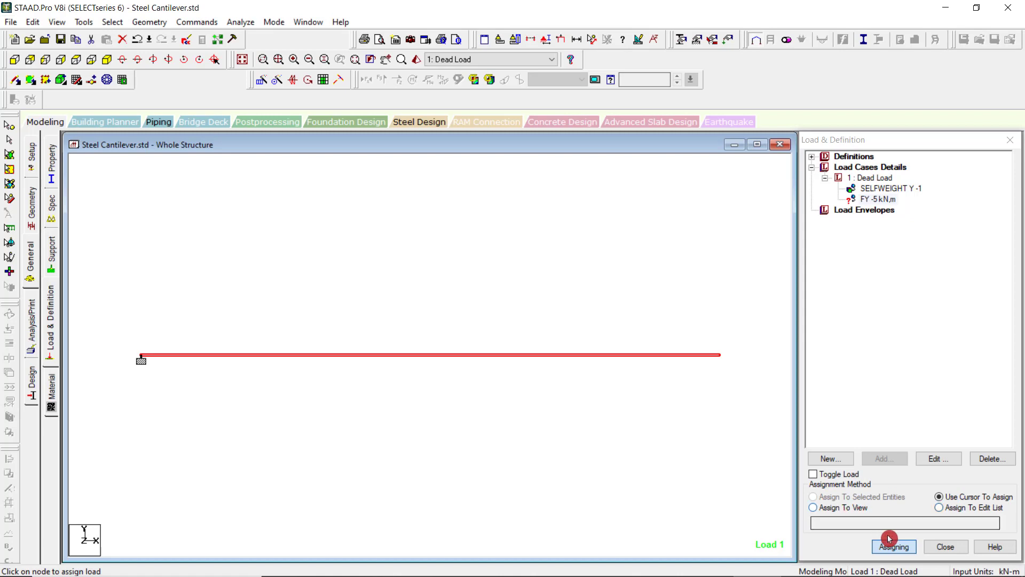
click(855, 512)
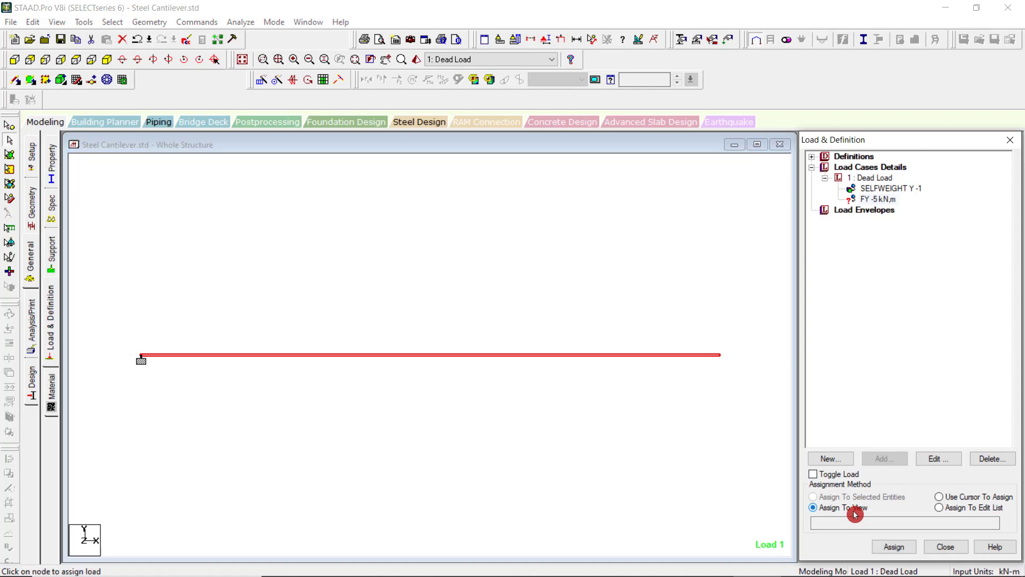
click(887, 545)
click(929, 382)
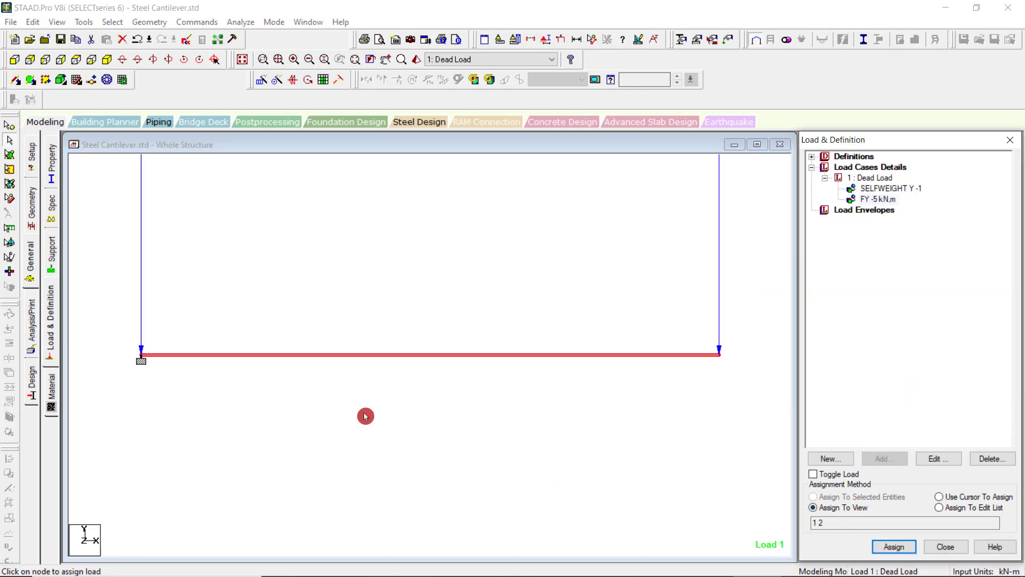
scroll(517, 428, down, 5)
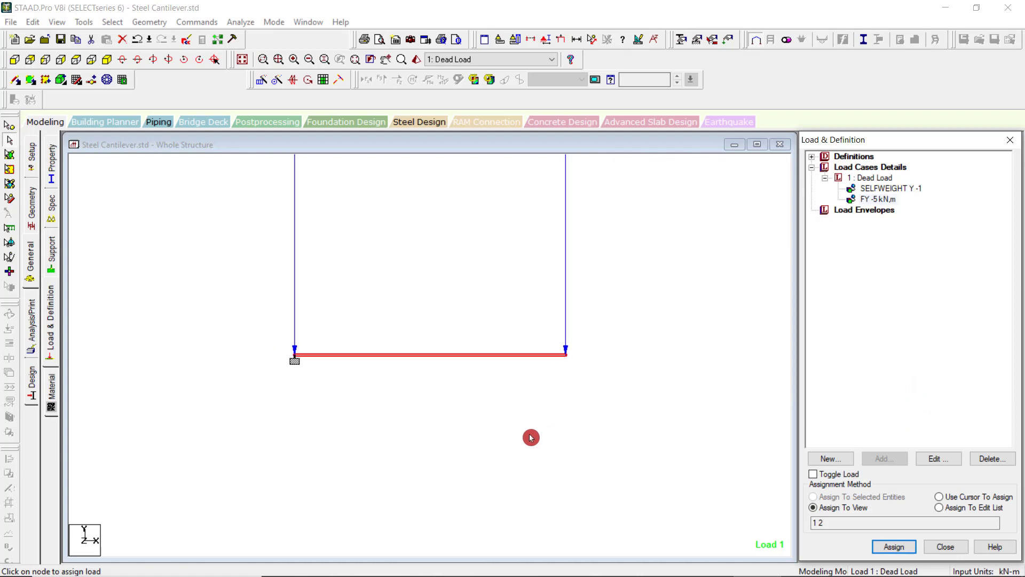
scroll(515, 495, down, 1)
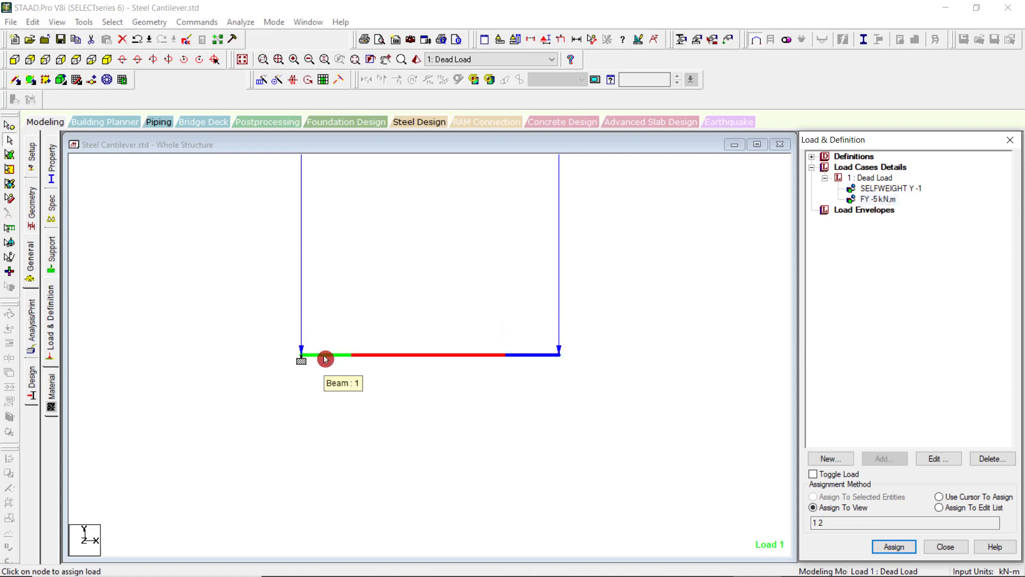
Undo the nodal load's assignment to the view.
click(32, 22)
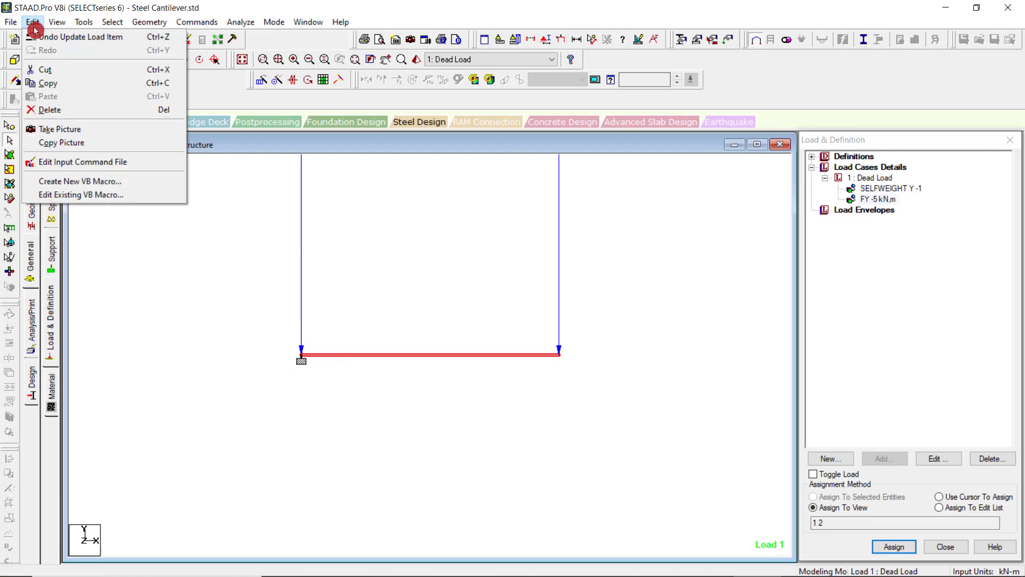
click(46, 37)
click(638, 525)
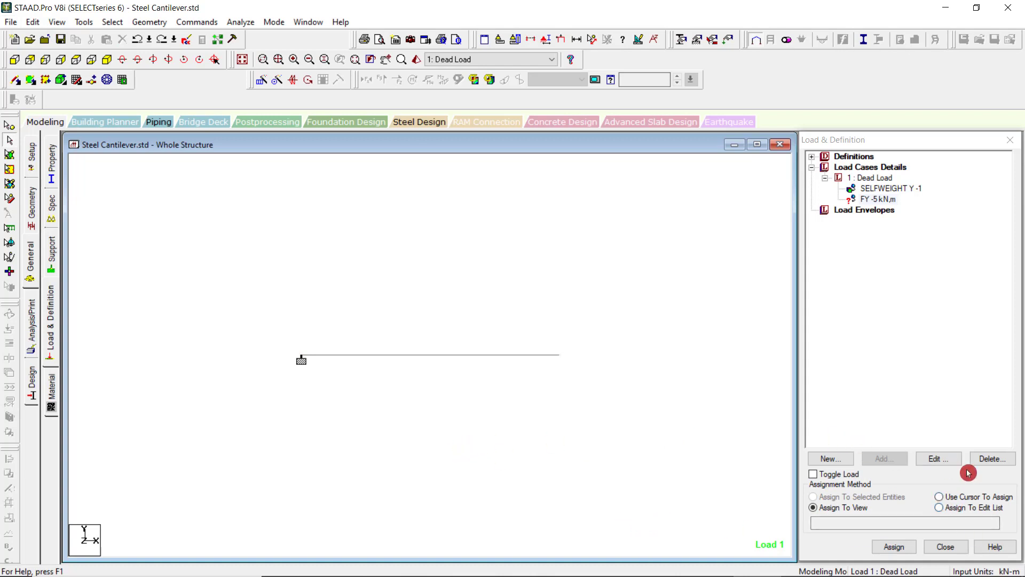
Set the load assignment method to Use Cursor To Assign and save the modified structure.
click(968, 500)
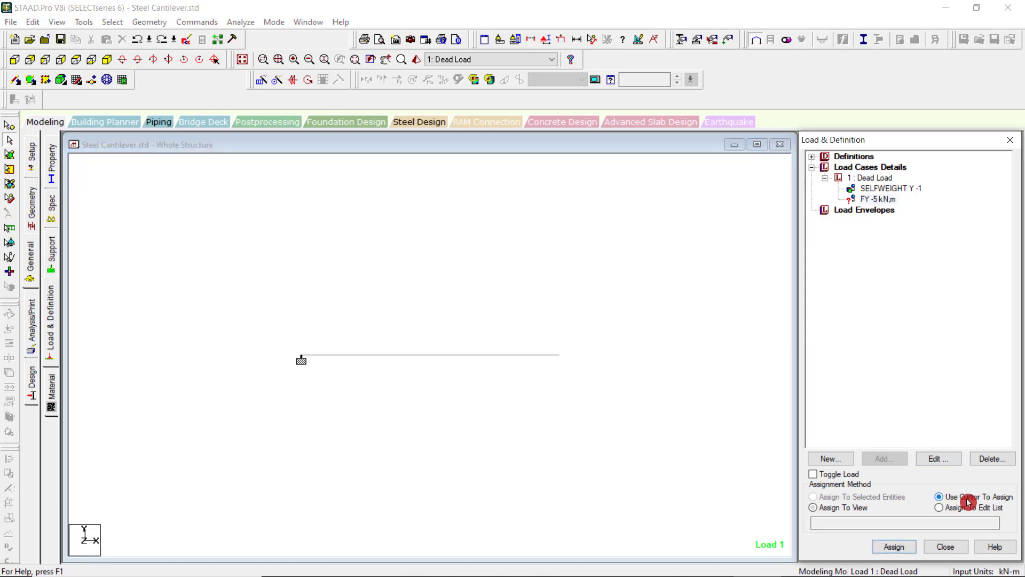
click(7, 146)
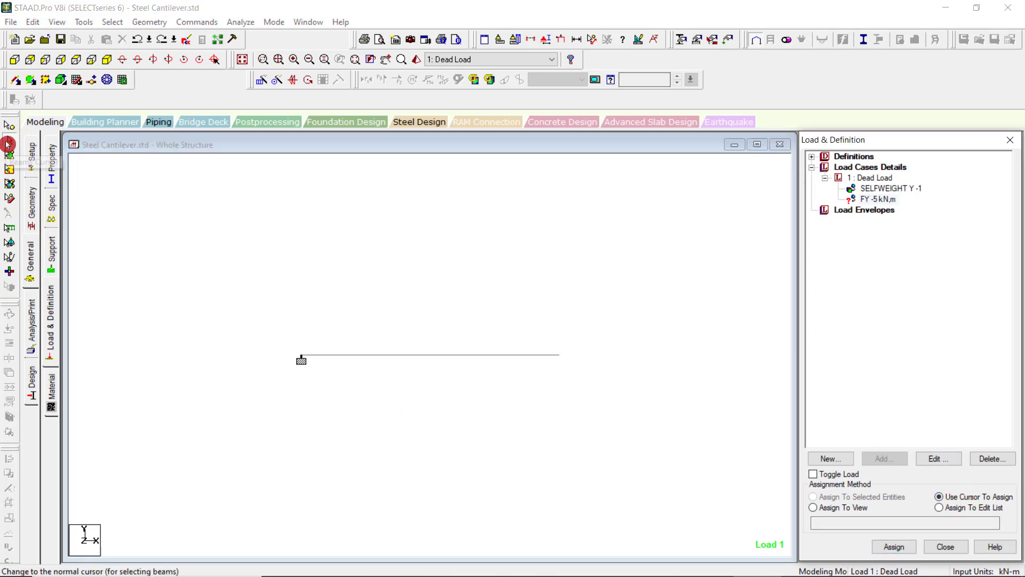
click(902, 381)
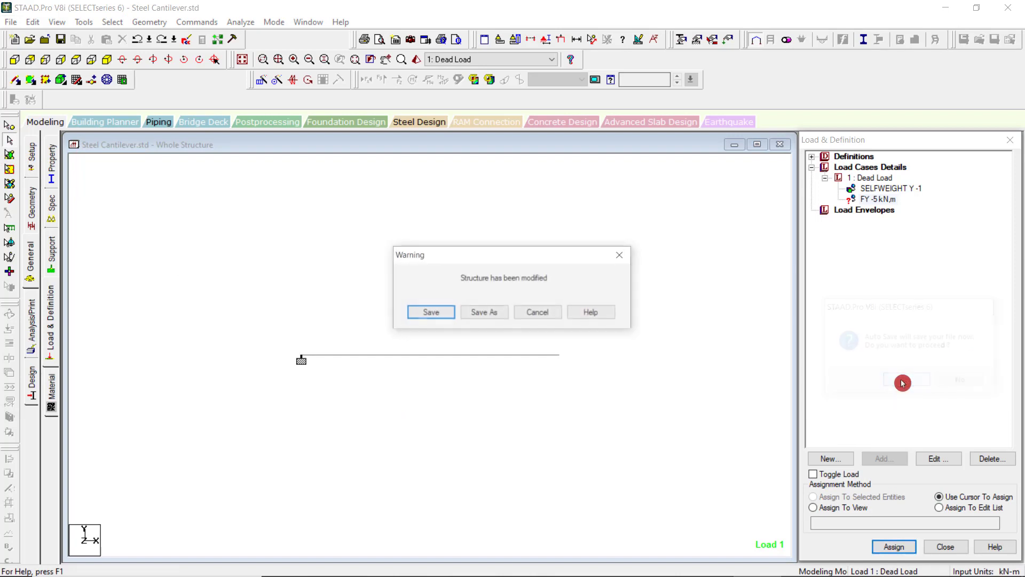
click(431, 313)
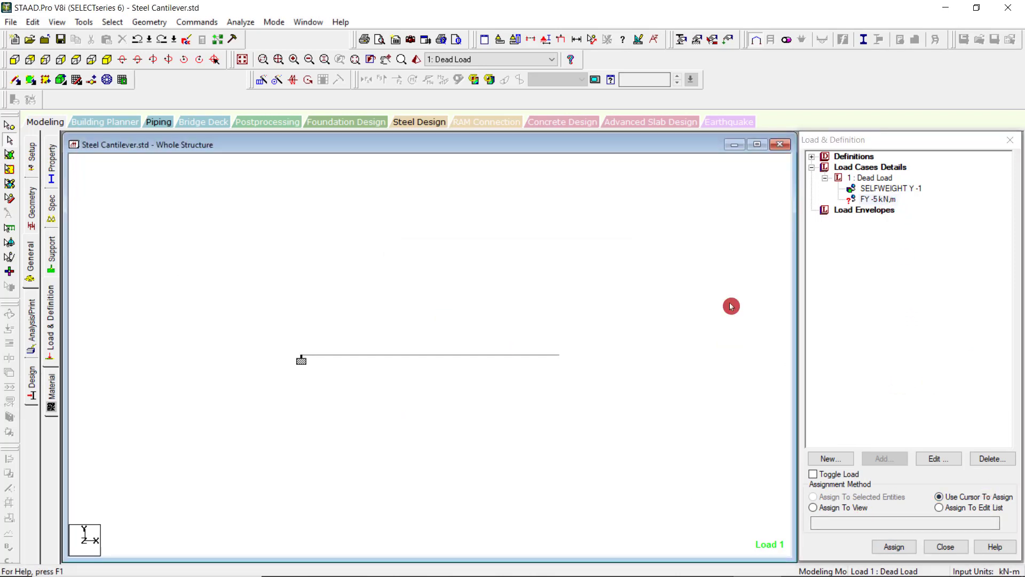
Select the FY -5 kN load and the node at the beam's free end, and try to assign the load by cursor.
click(874, 200)
click(9, 126)
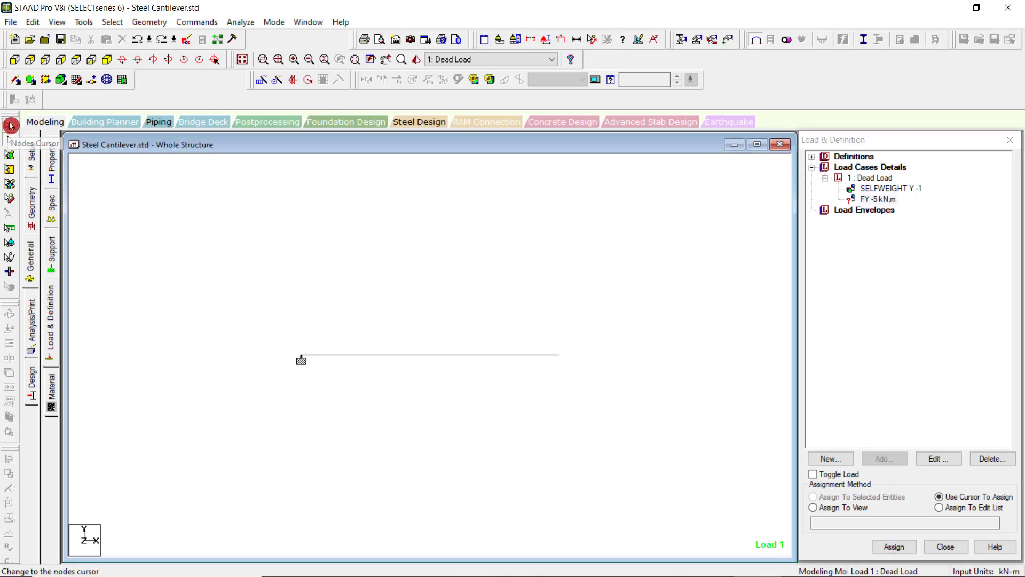
drag(512, 325, 670, 411)
click(895, 547)
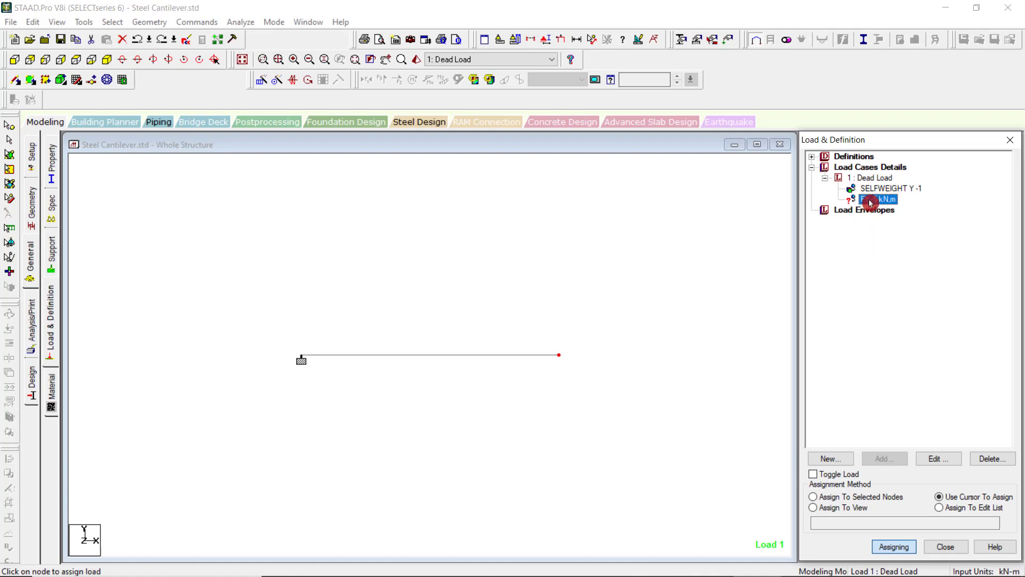
click(899, 550)
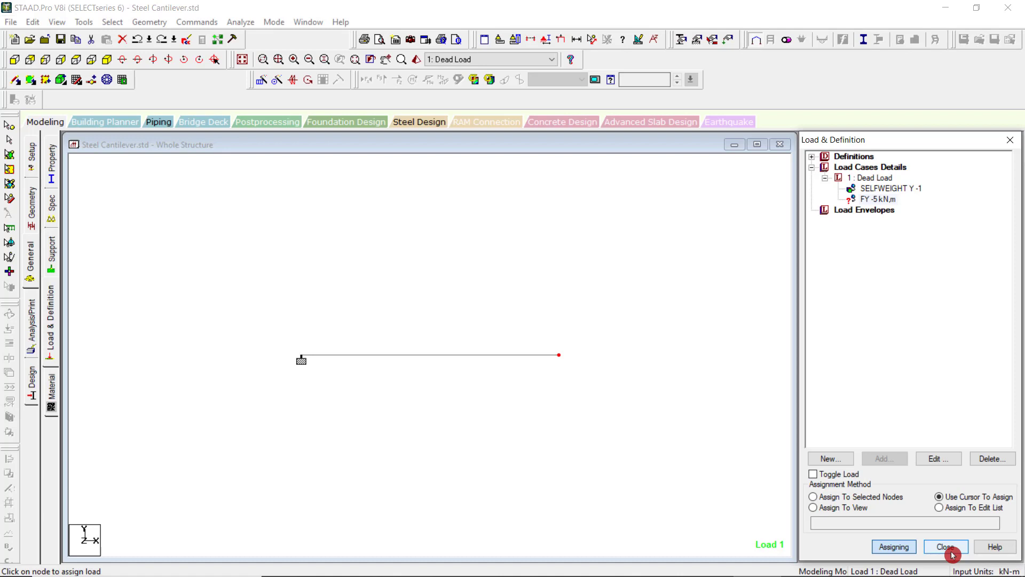
Open the FY -5 kN nodal load for editing to check its values, and close it without changes.
click(938, 460)
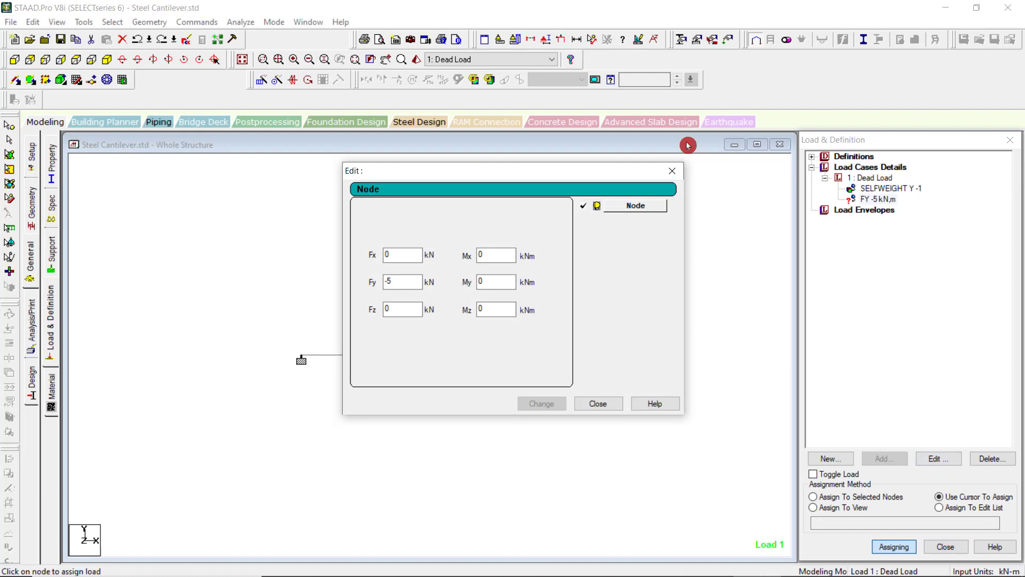
click(672, 170)
mouse_move(772, 574)
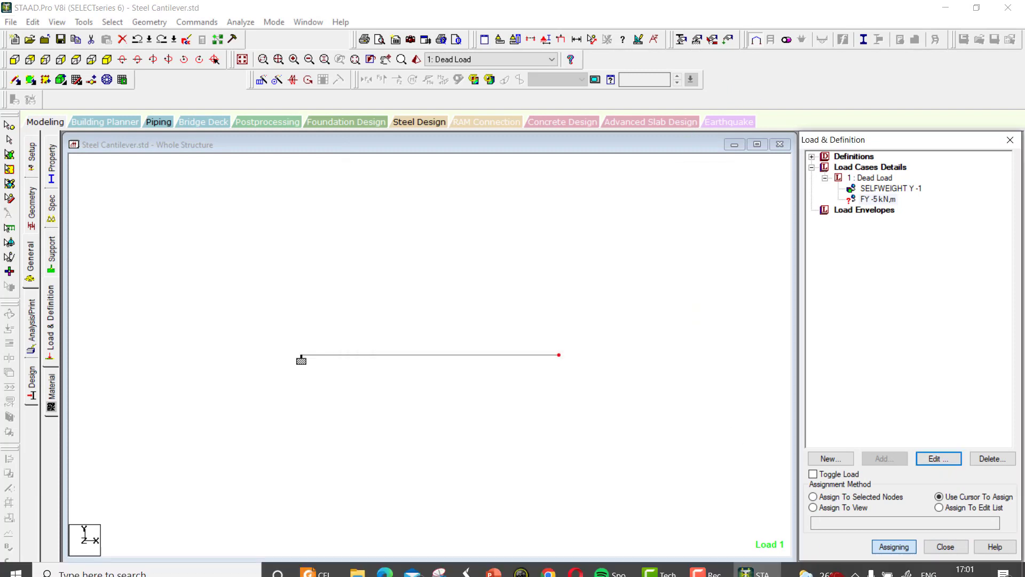
click(706, 565)
click(966, 536)
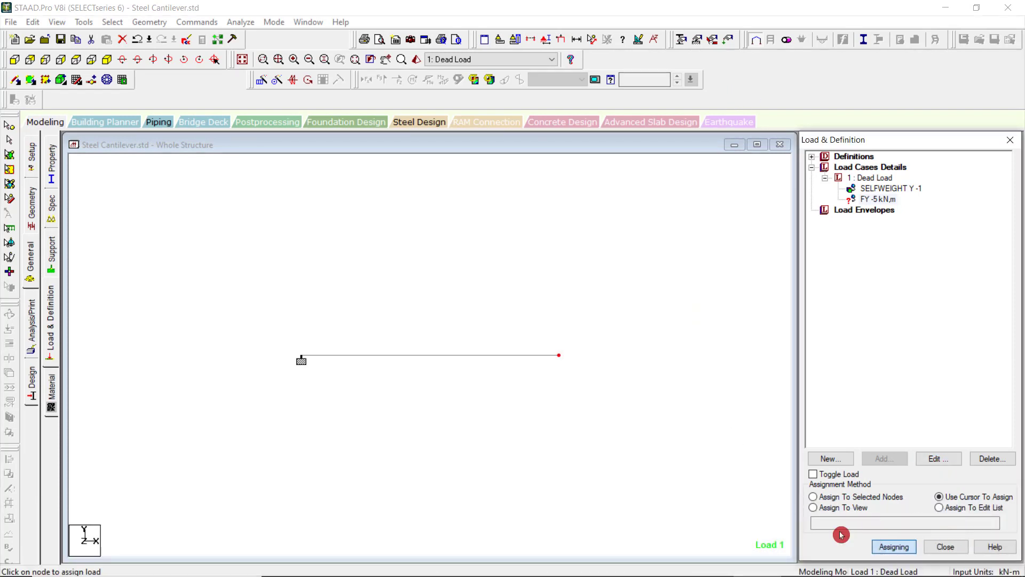
click(699, 565)
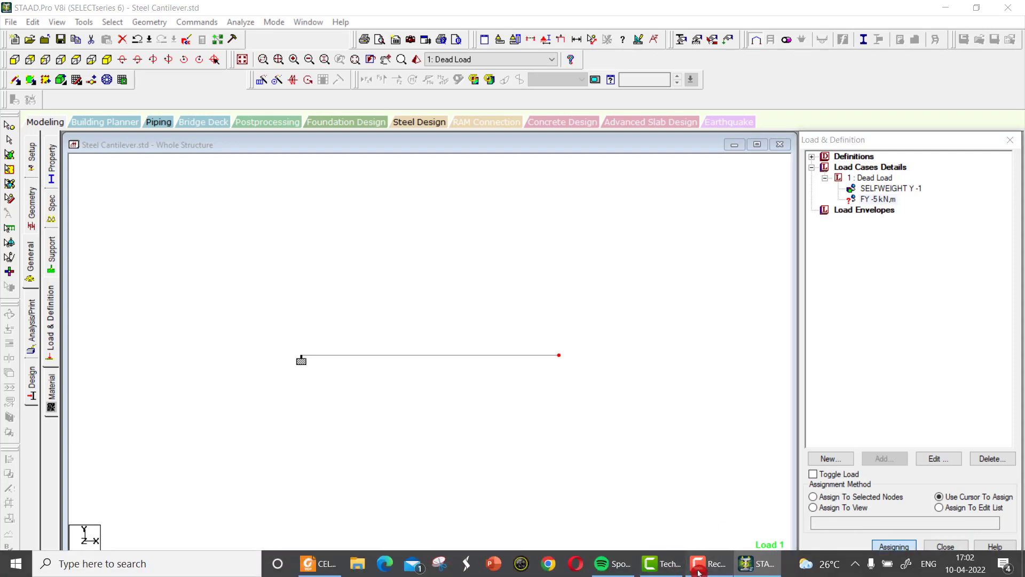
click(699, 572)
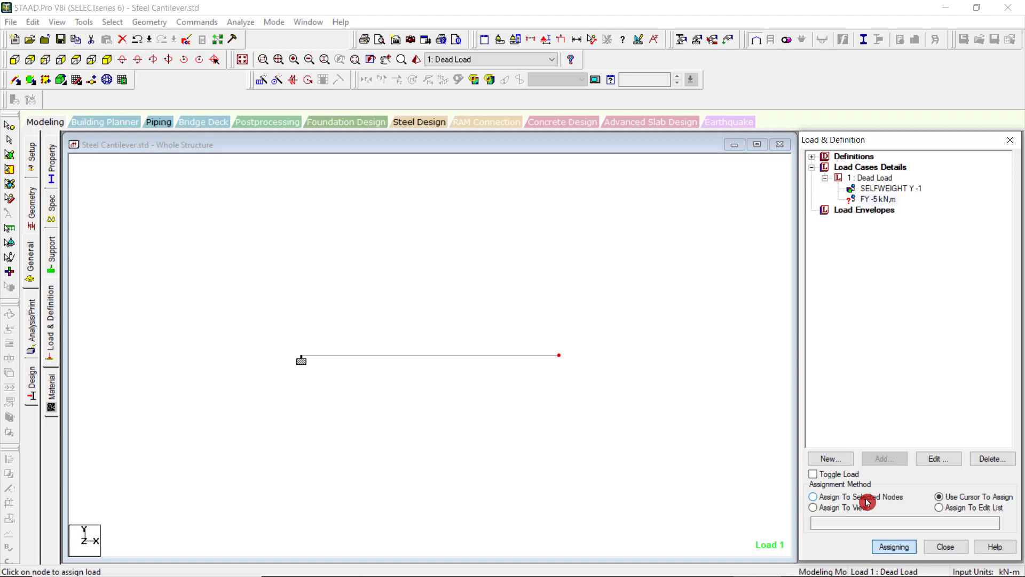
Assign the FY -5 kN nodal load to the selected free-end node with the Assign To Selected Nodes method.
click(867, 502)
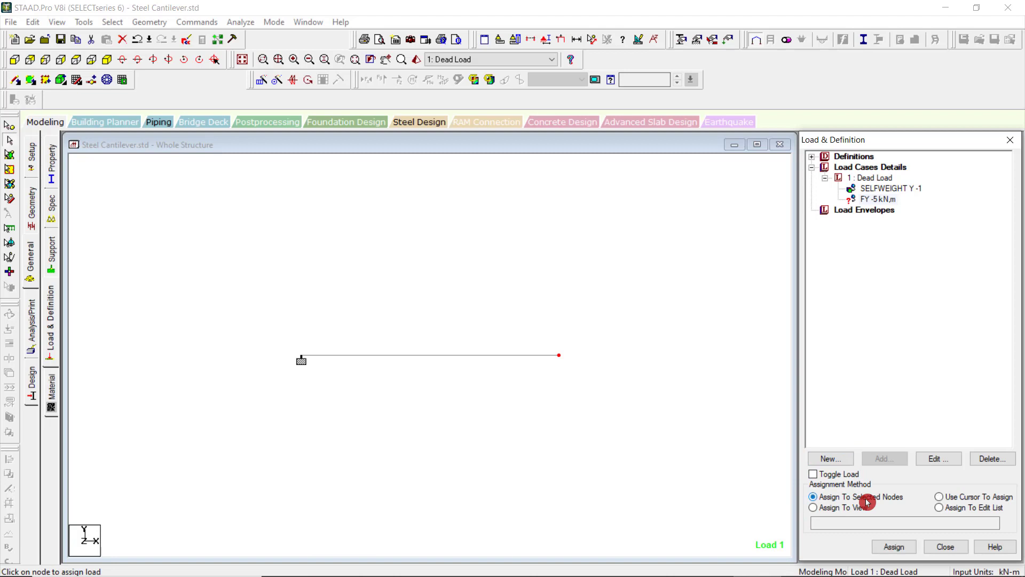
click(886, 550)
click(933, 382)
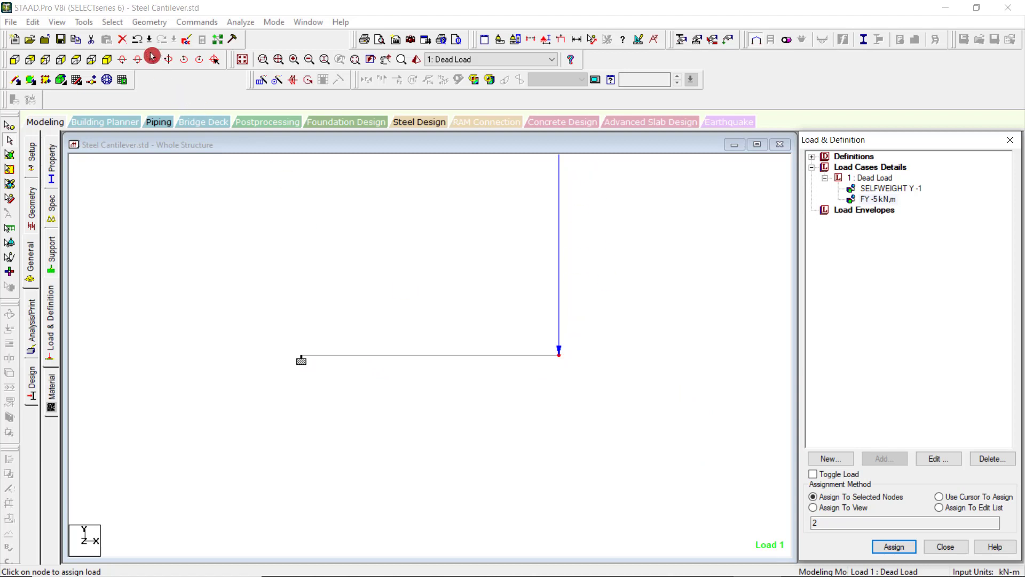
Run the analysis of the cantilever, saving the modified structure first.
click(241, 24)
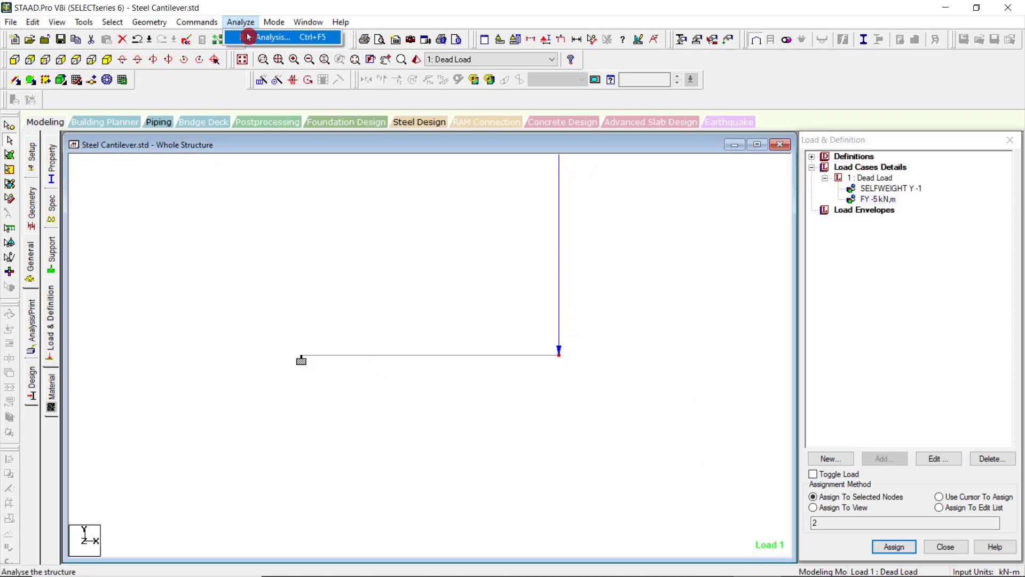
click(248, 37)
click(431, 315)
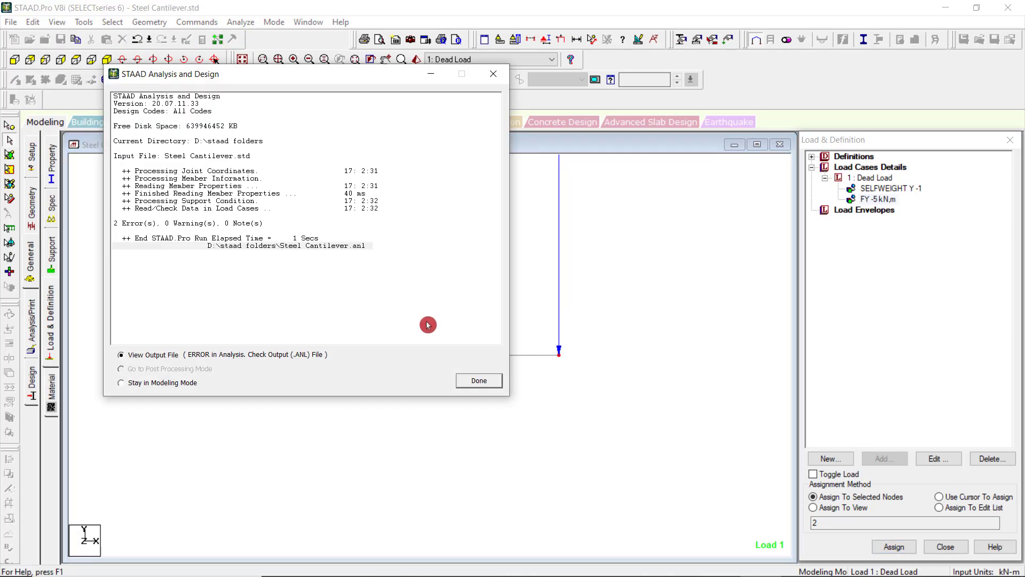
View the analysis output file and examine the first listed error.
click(483, 388)
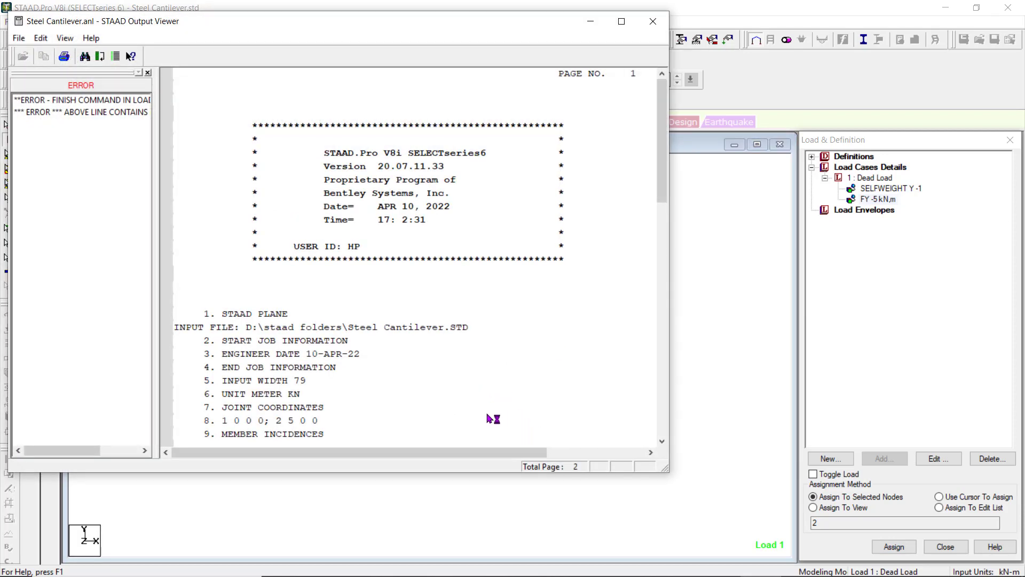
click(109, 101)
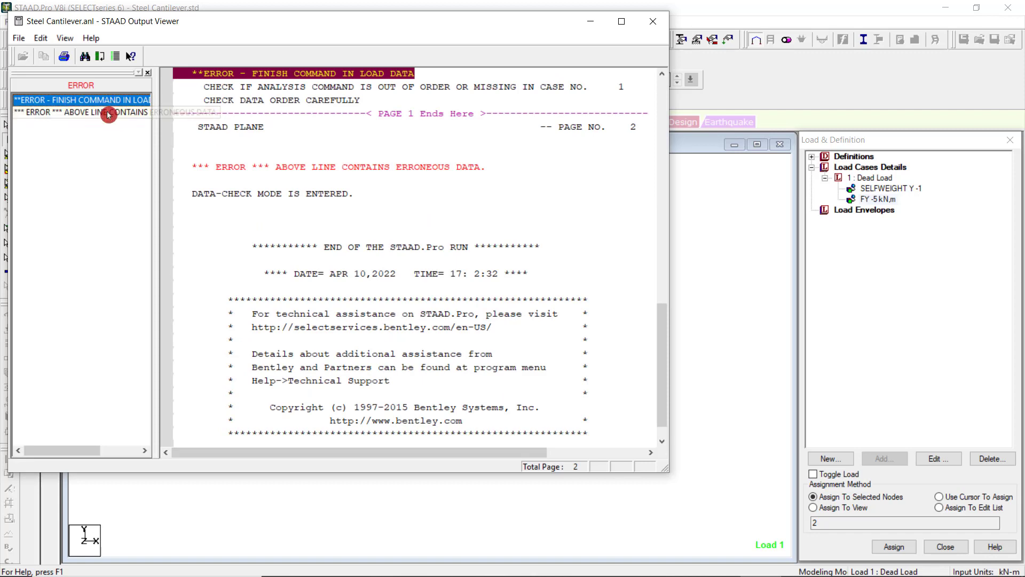
mouse_move(845, 575)
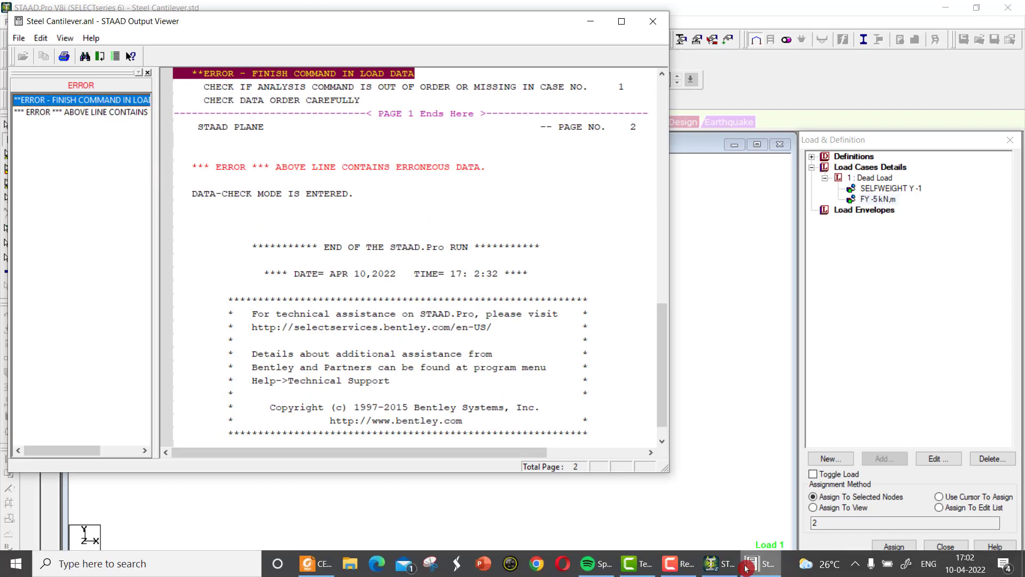
click(689, 566)
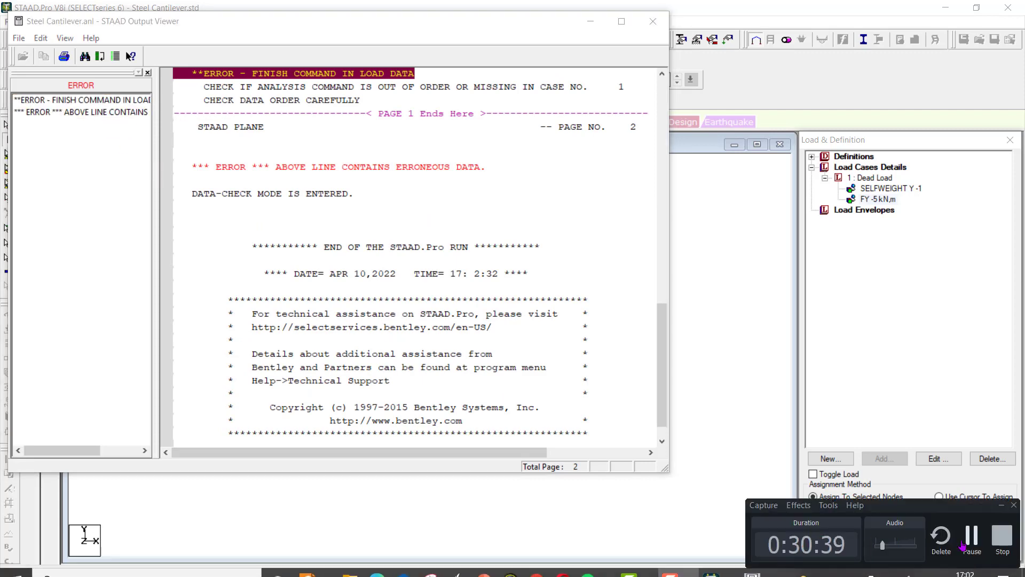
click(970, 538)
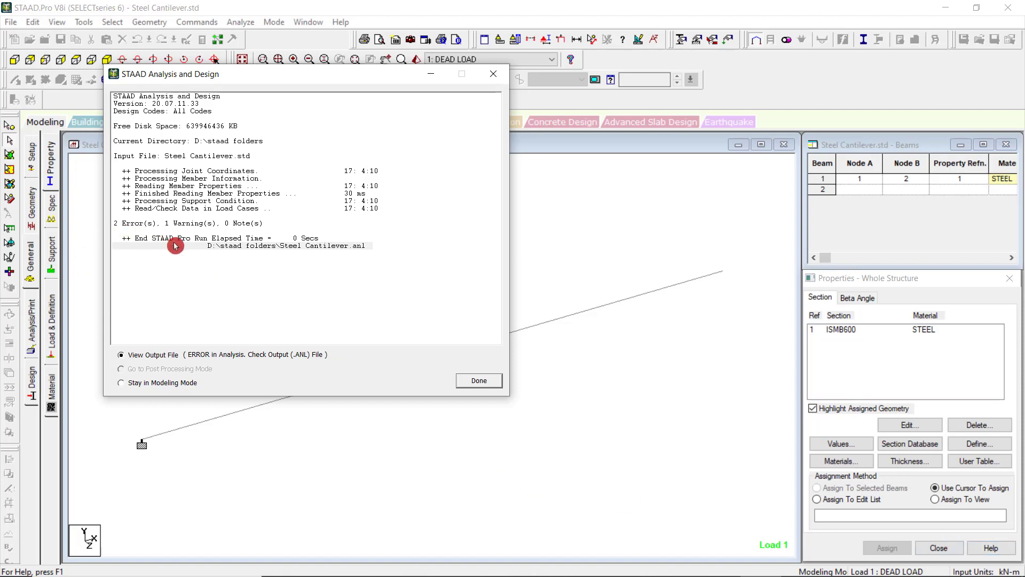
Open the output file of the new analysis run and close the viewer.
click(483, 382)
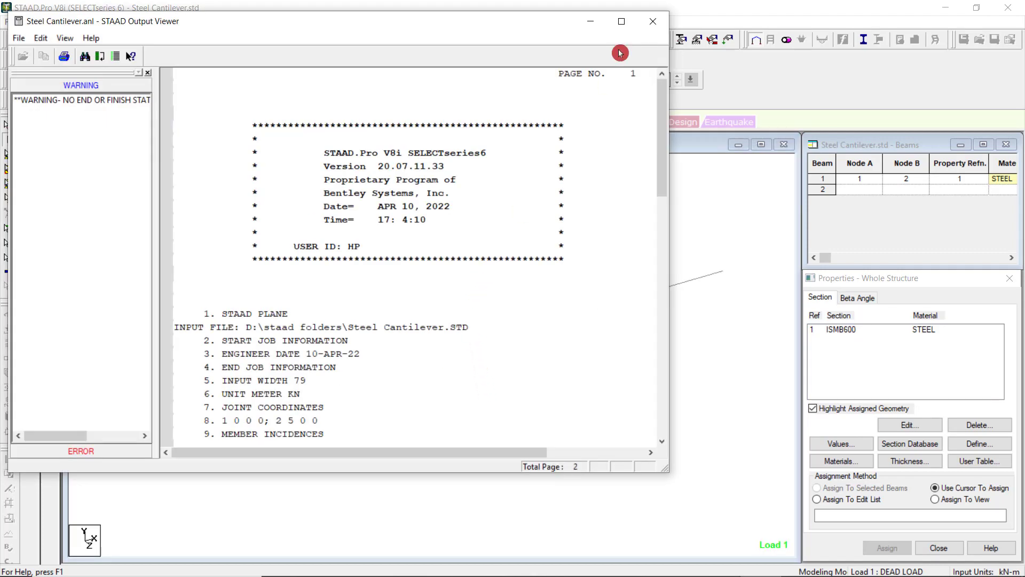
click(652, 23)
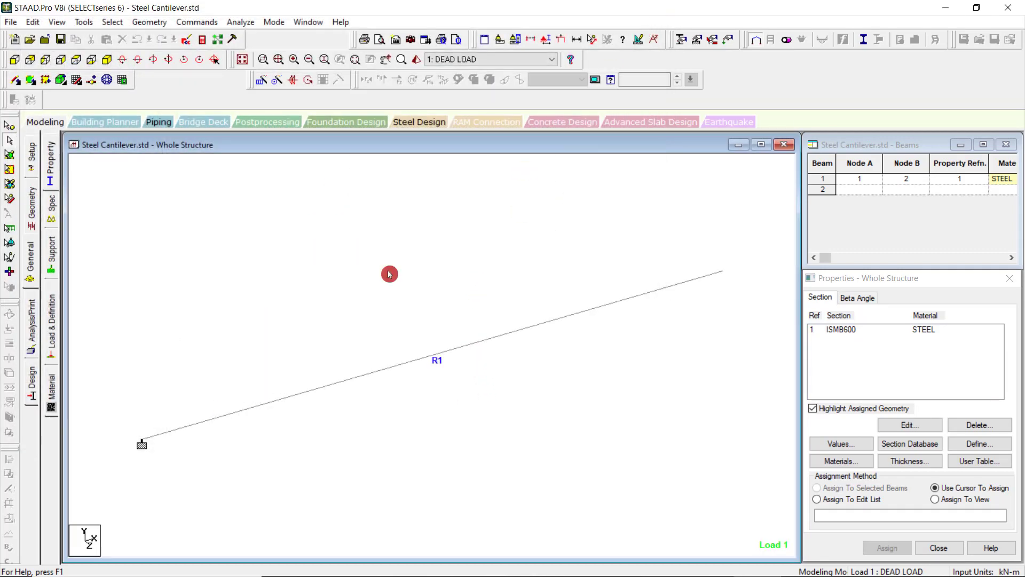
Add a Perform Analysis command with the No Print option and close the analysis commands dialog.
click(29, 318)
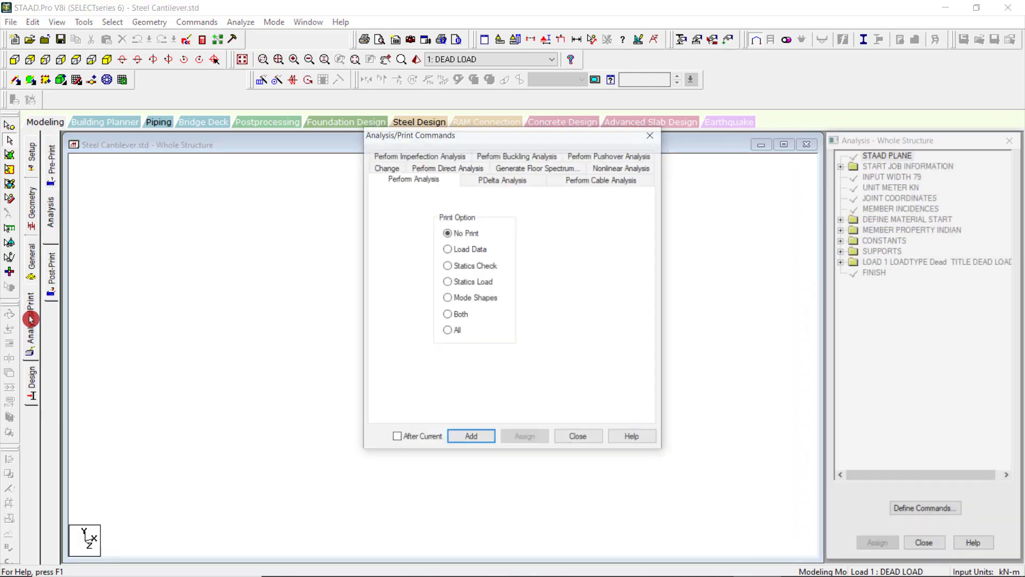
click(461, 235)
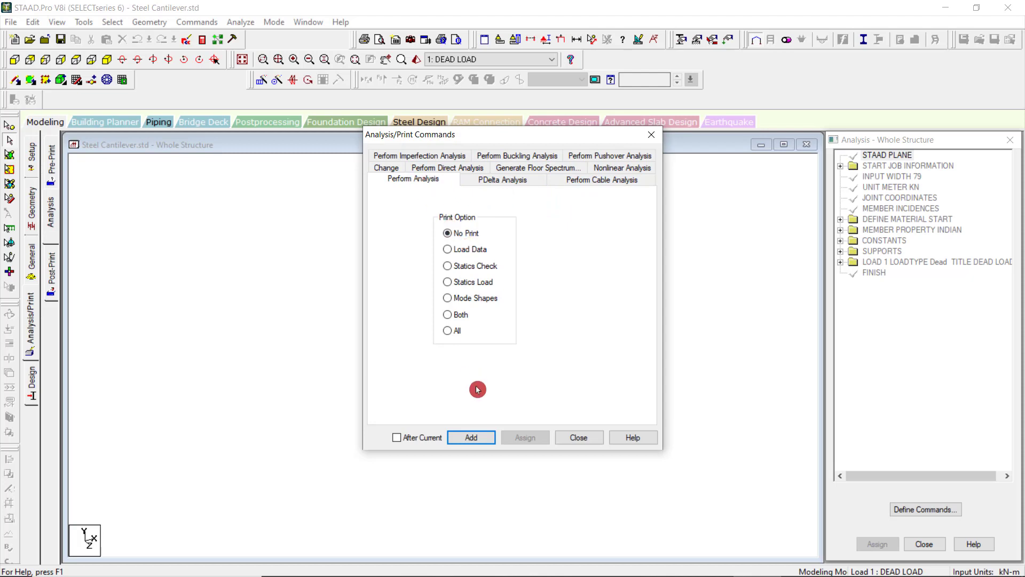
click(480, 438)
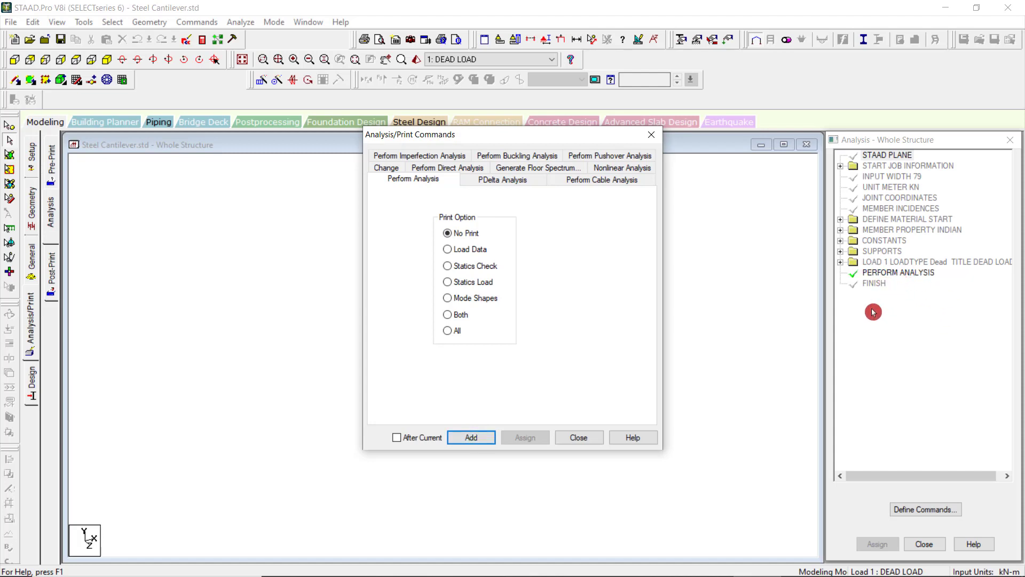
click(579, 437)
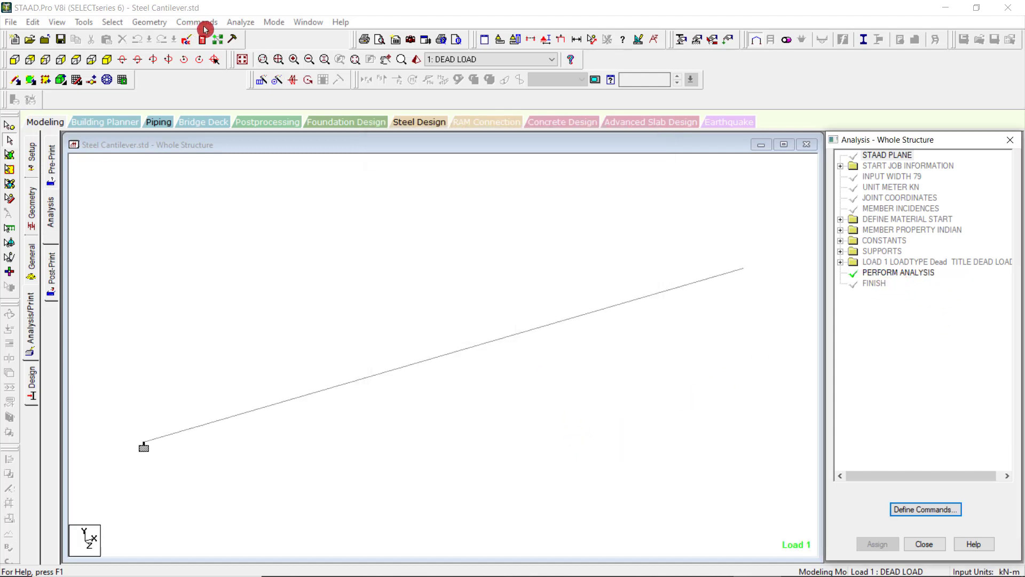
Save the modified structure and run the analysis, staying in modeling mode when it ends.
click(240, 23)
click(241, 35)
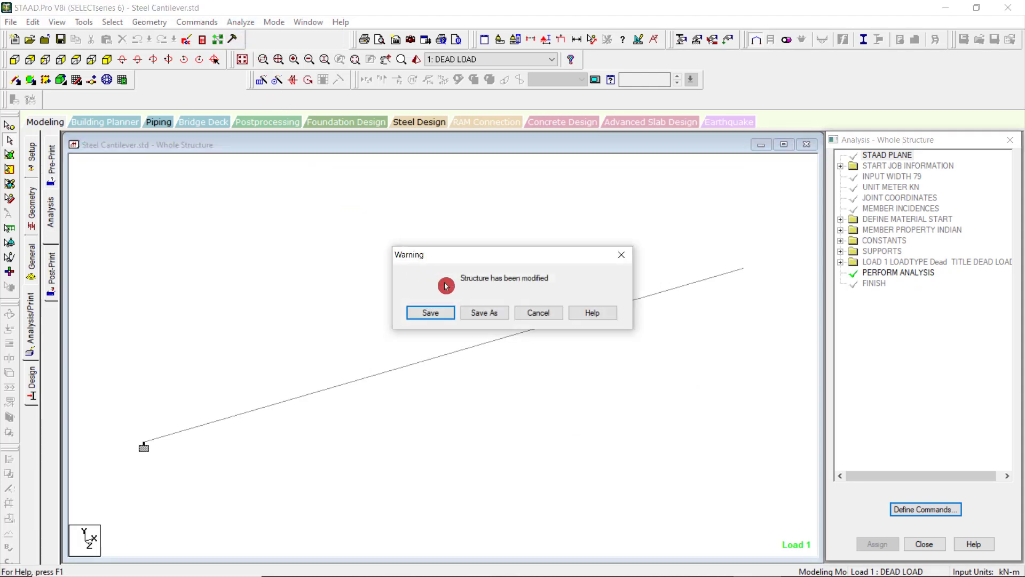
click(434, 314)
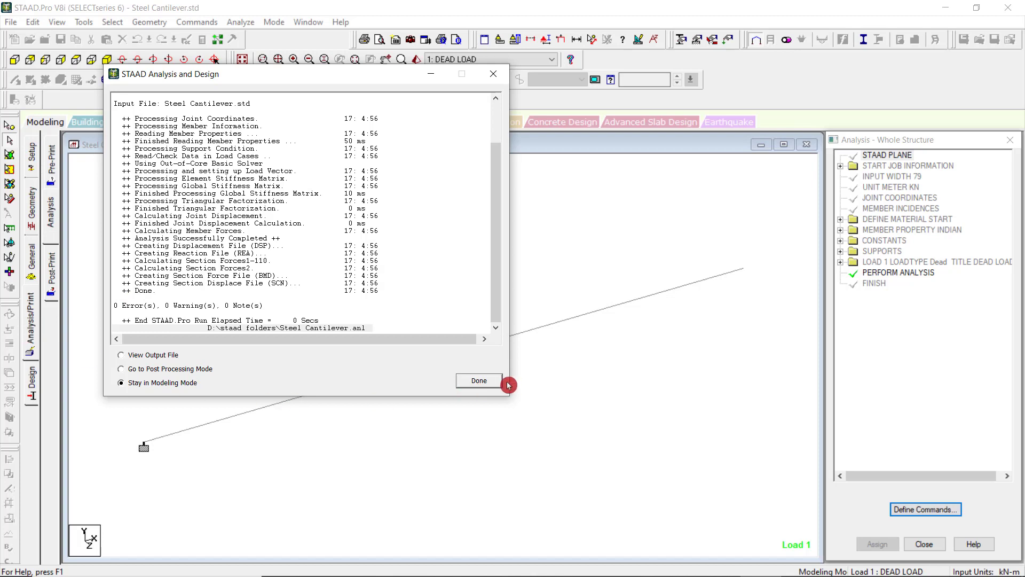
click(479, 381)
Look through the Imperfection, Change and PDelta analysis commands and close the dialog without adding any.
click(31, 344)
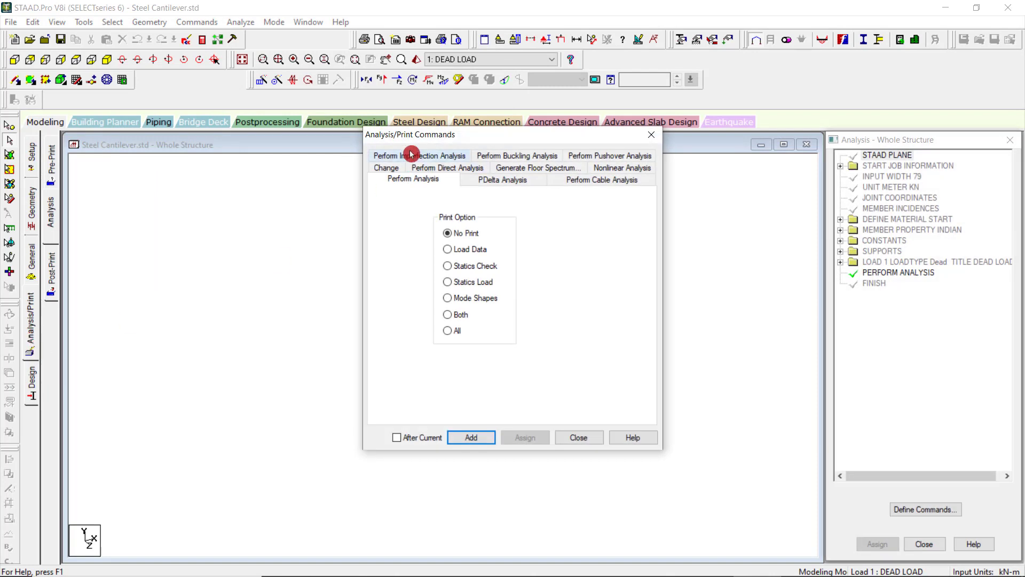
click(411, 156)
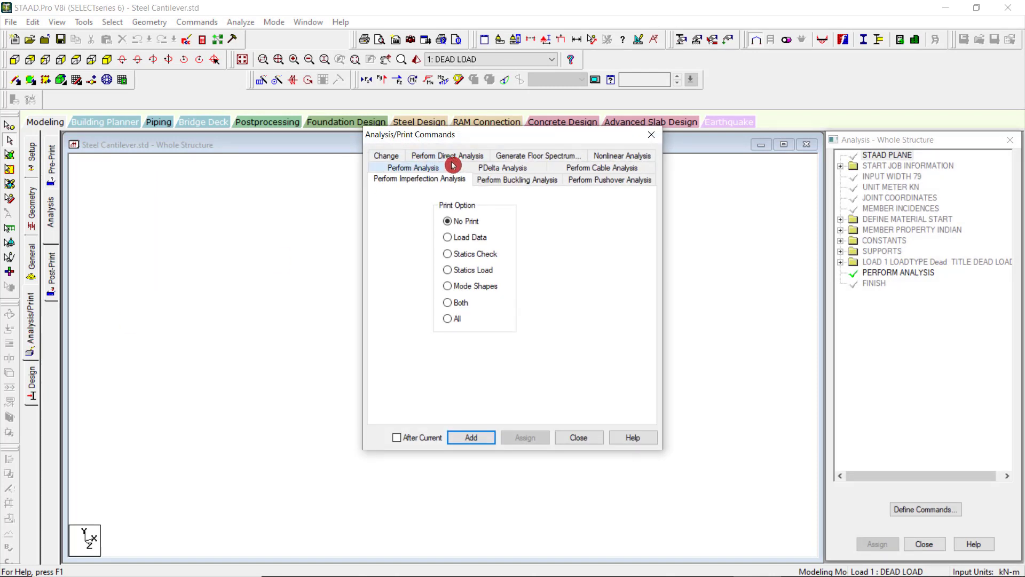
click(389, 156)
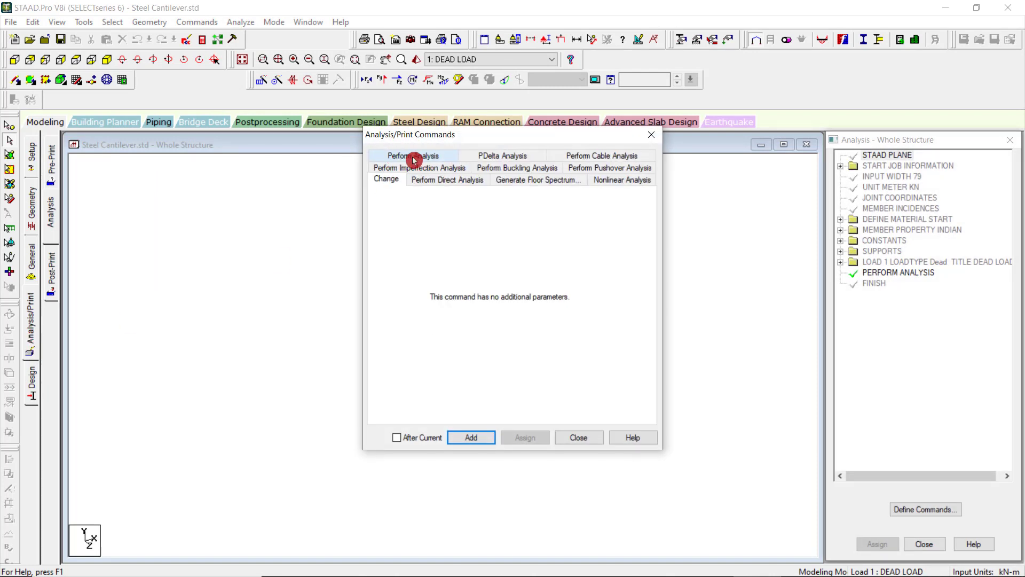
click(489, 156)
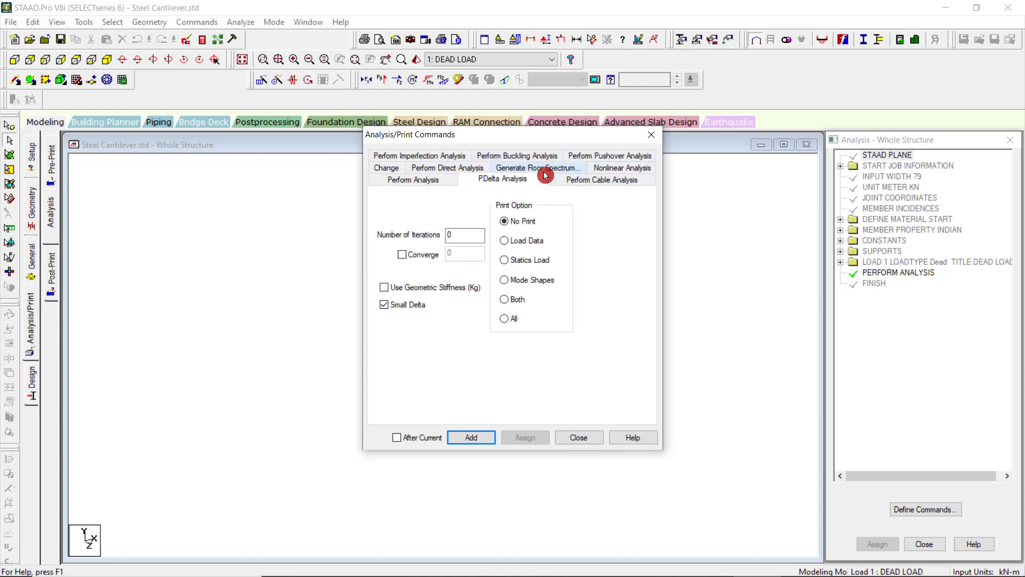
click(652, 138)
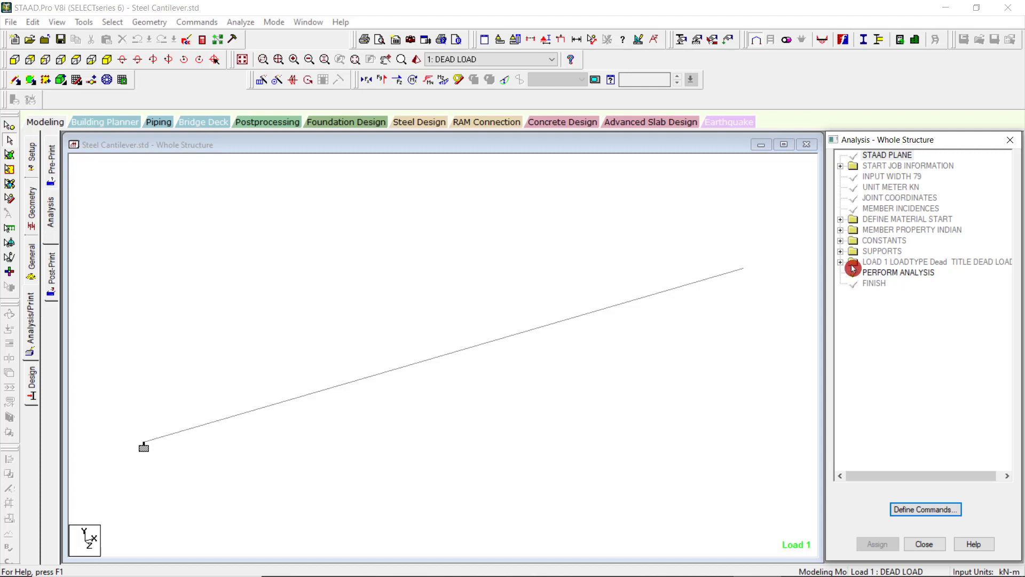
Run the analysis of the cantilever with the Perform Analysis command included and open its output file.
click(853, 268)
click(240, 22)
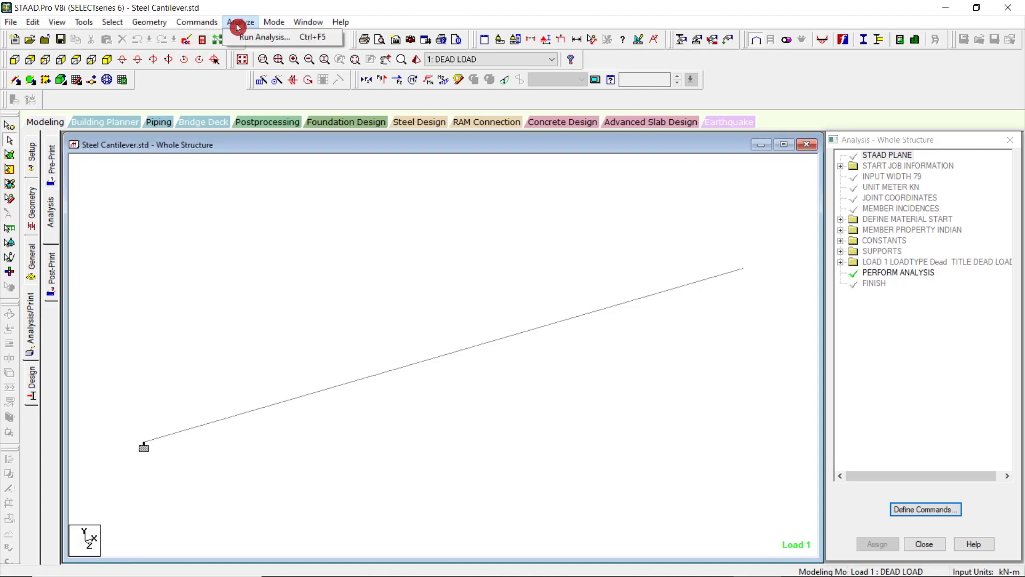
click(257, 38)
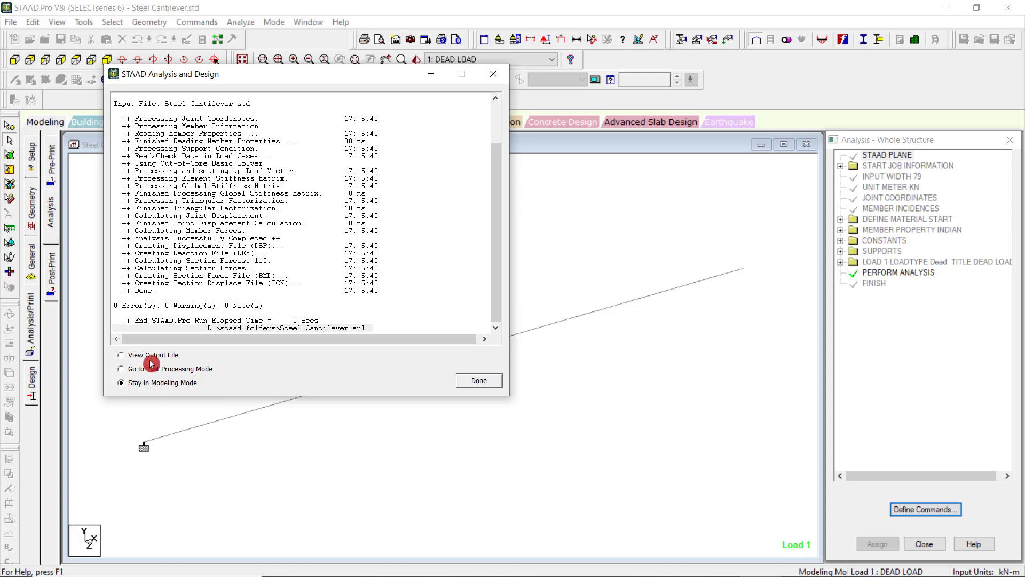
click(474, 382)
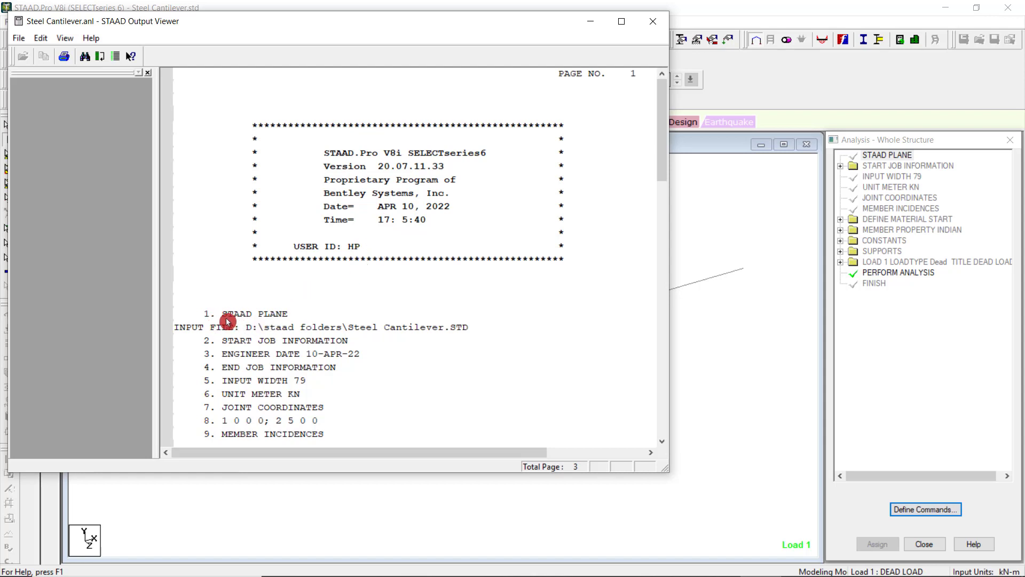
Read through the analysis output file, from the input commands to the problem statistics and end of run, and close the viewer.
scroll(240, 329, down, 1)
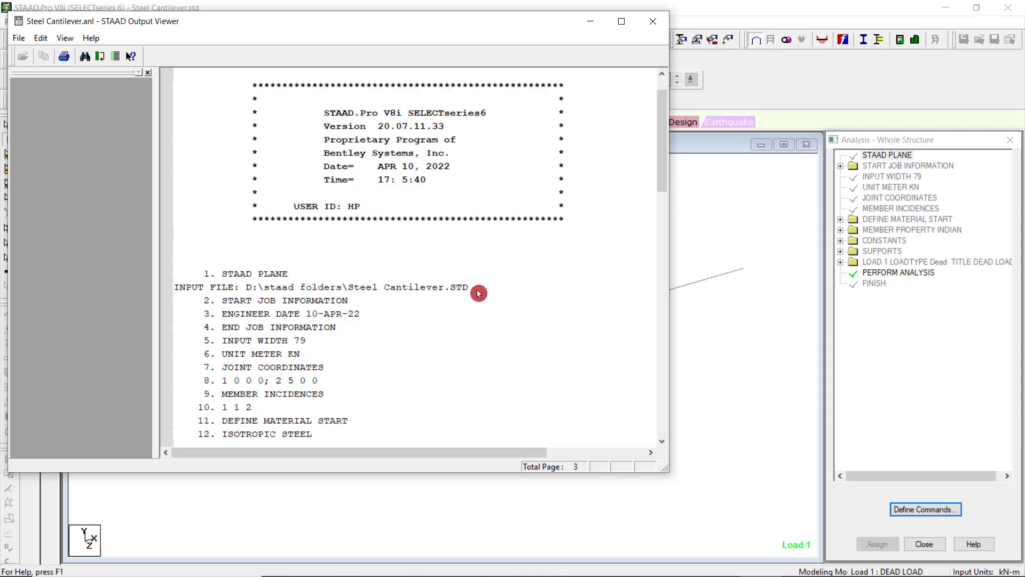
scroll(473, 299, up, 1)
scroll(427, 328, down, 2)
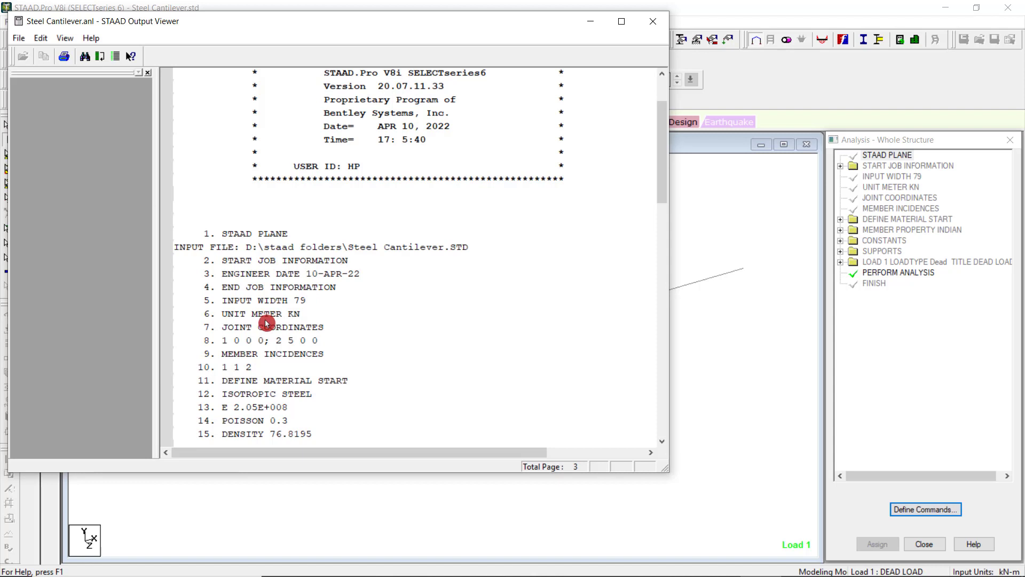
scroll(266, 323, down, 1)
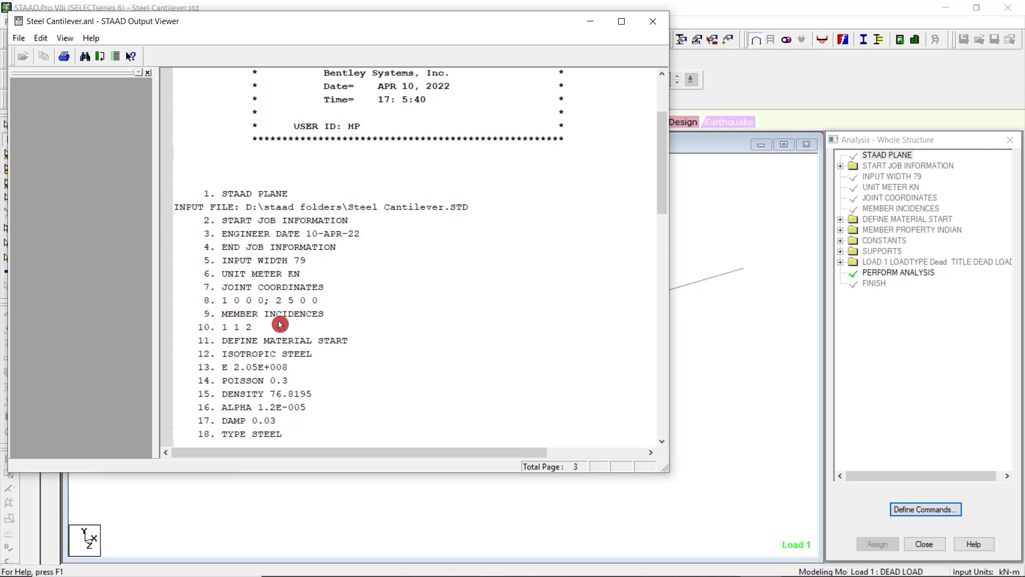
scroll(275, 334, down, 1)
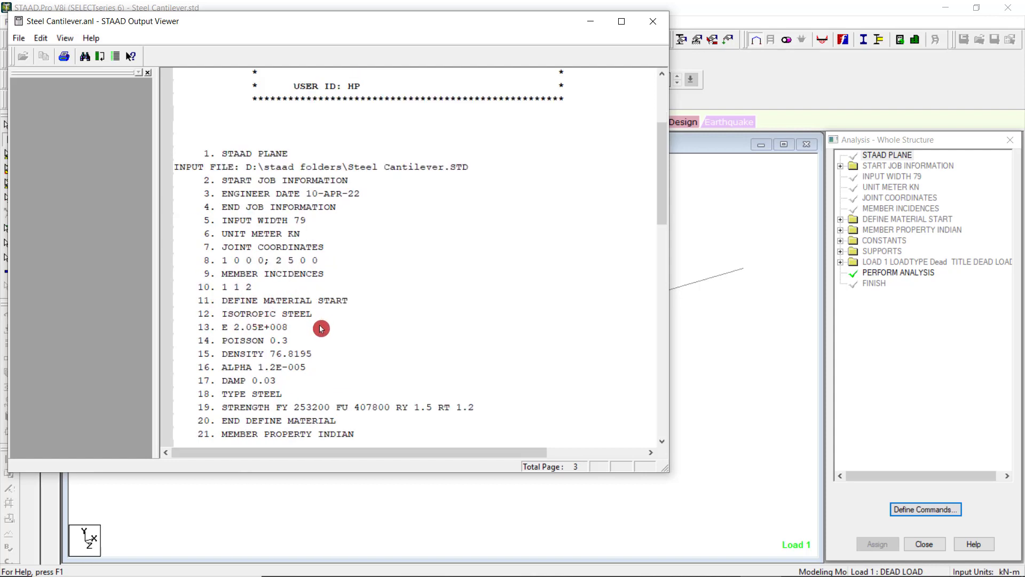
scroll(321, 329, down, 1)
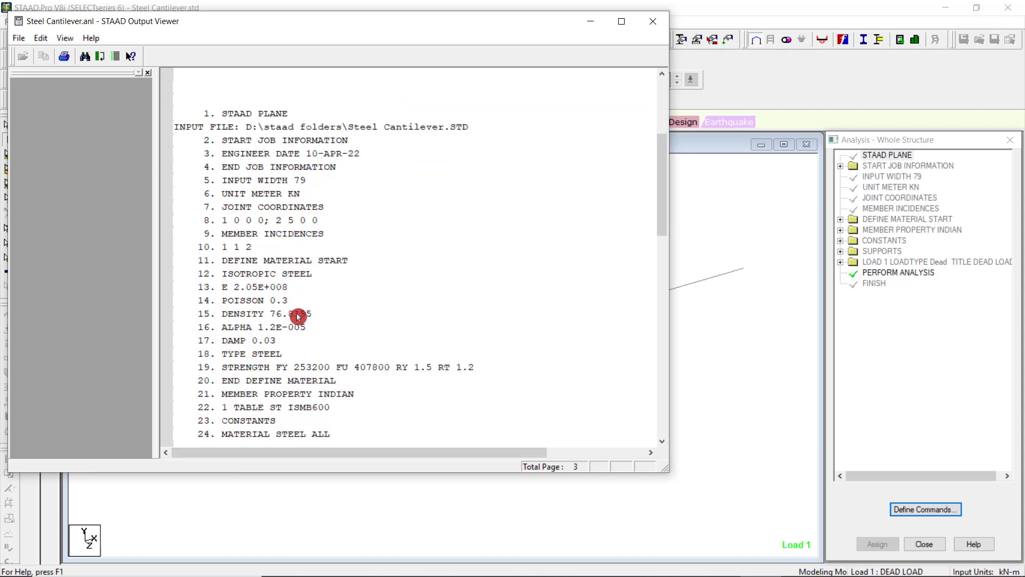
scroll(298, 321, down, 2)
scroll(300, 334, down, 3)
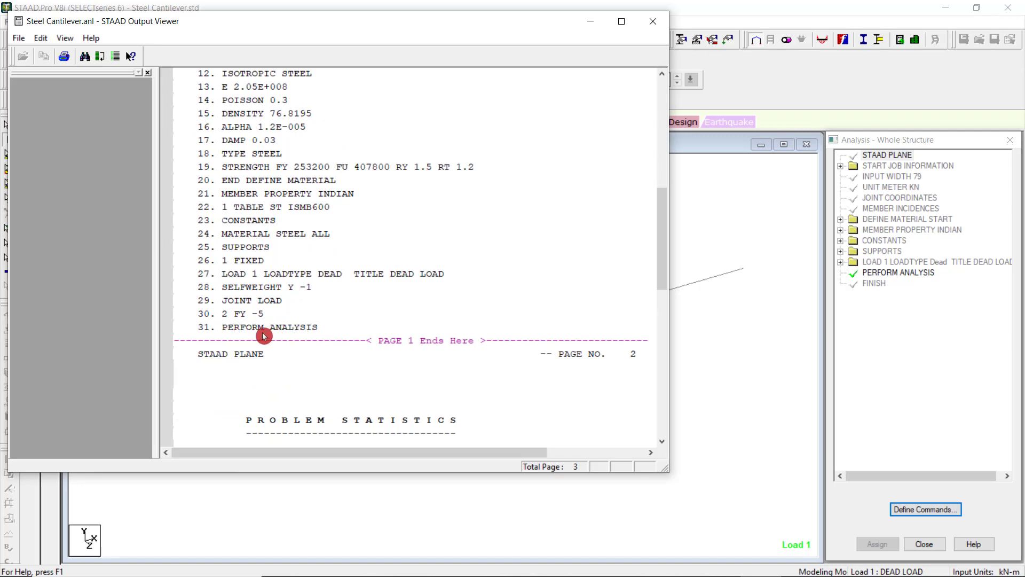
scroll(287, 334, down, 5)
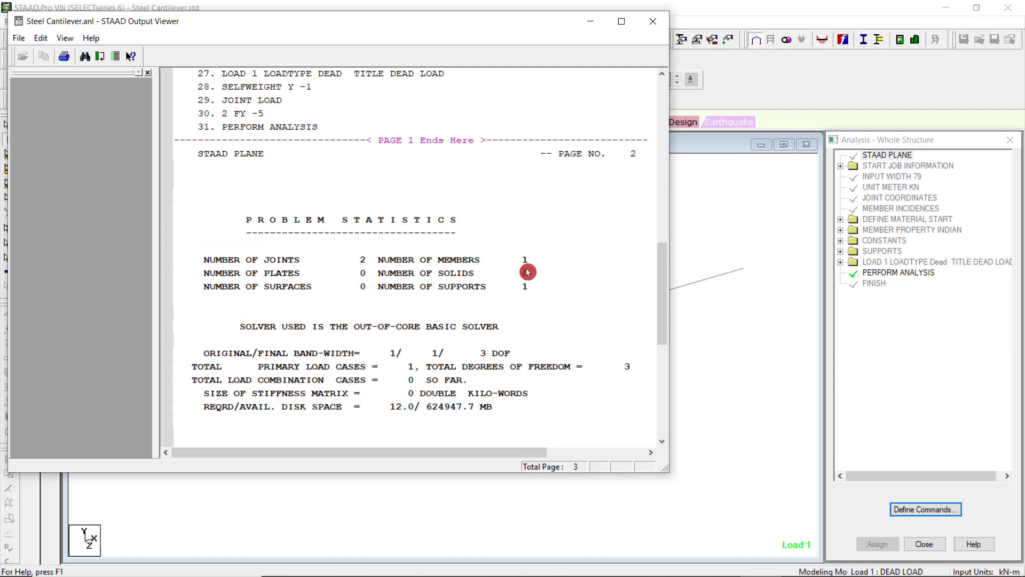
scroll(528, 311, down, 8)
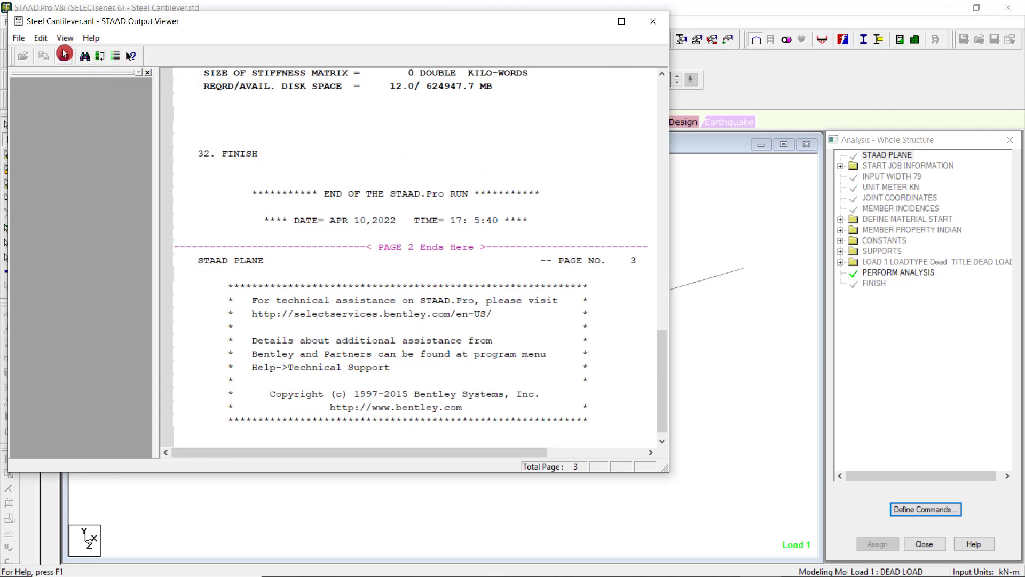
click(25, 43)
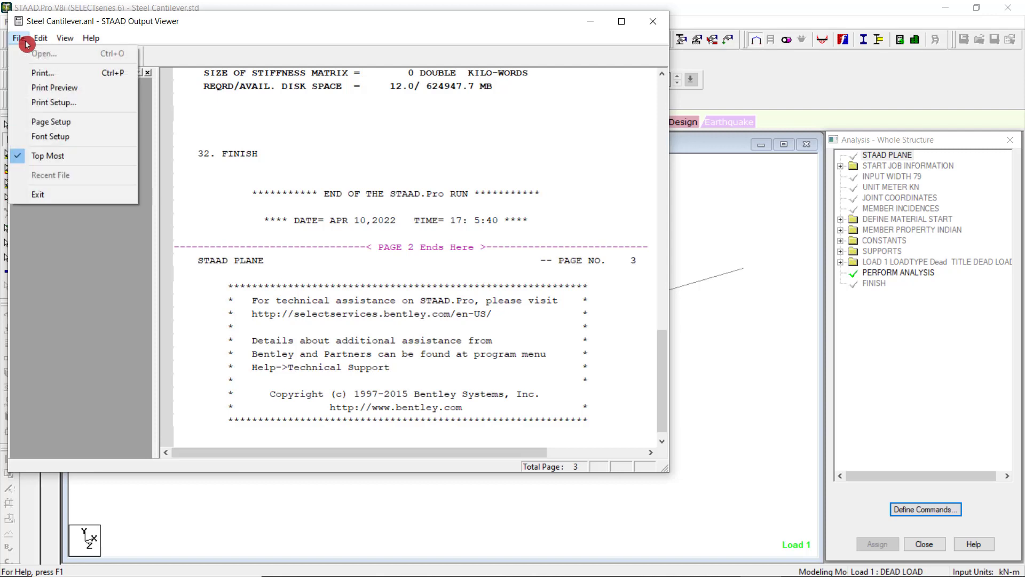
mouse_move(42, 43)
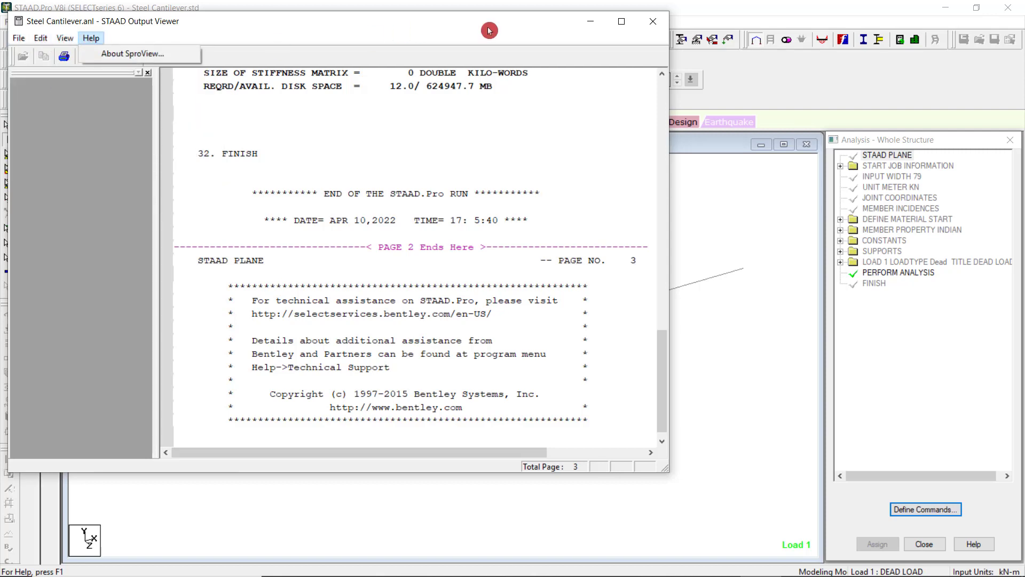
click(652, 22)
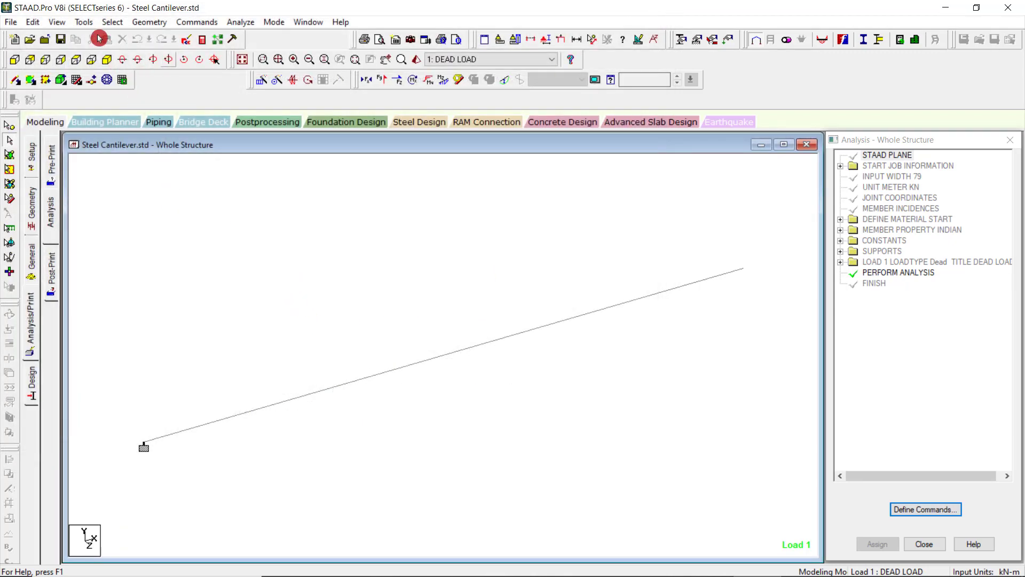
Examine the model's command file in the STAAD Editor, marking the PLANE and PERFORM ANALYSIS commands, and close the editor unchanged.
click(187, 43)
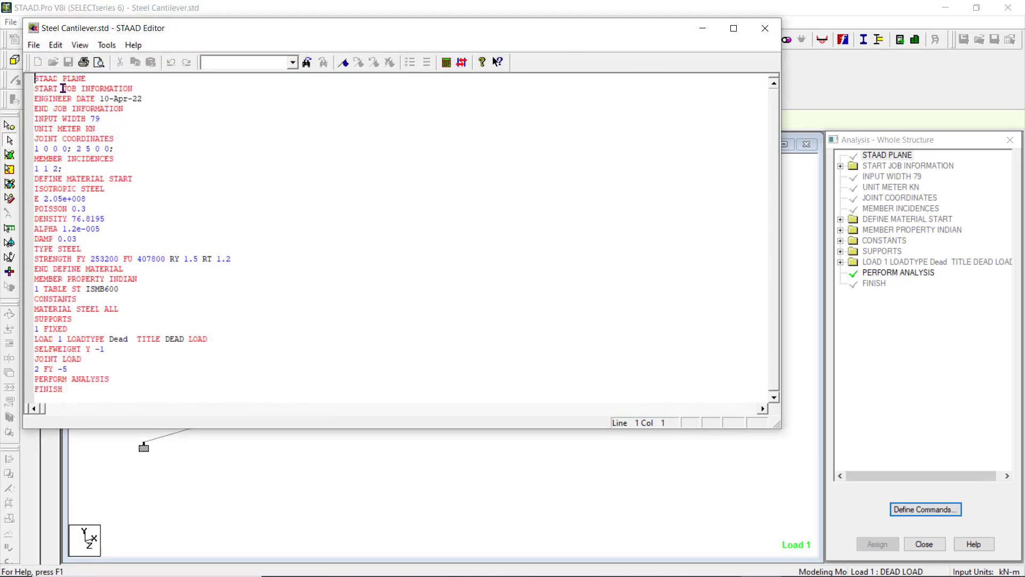
scroll(69, 297, down, 3)
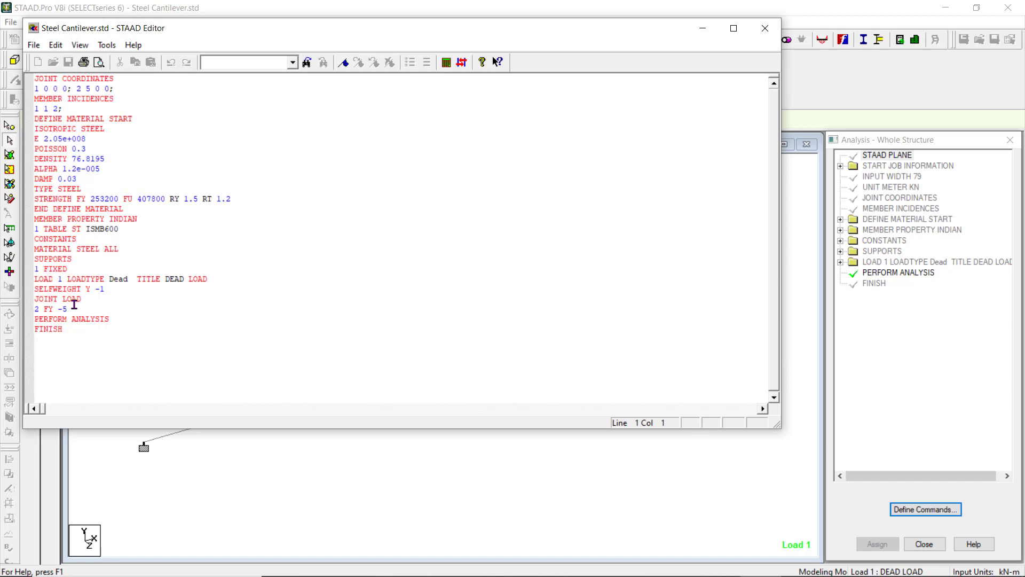
scroll(78, 308, up, 3)
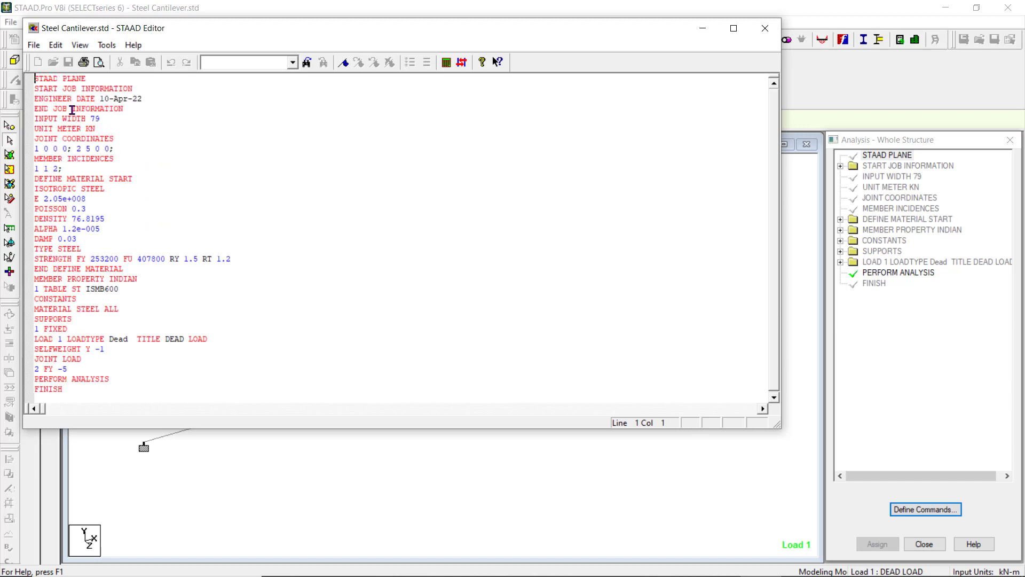
scroll(95, 365, down, 4)
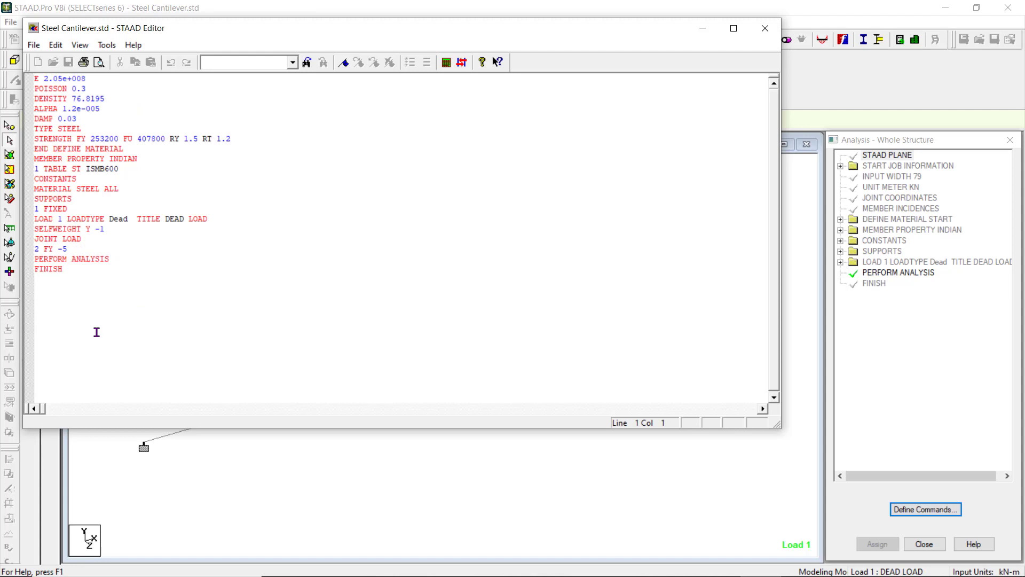
scroll(93, 327, up, 4)
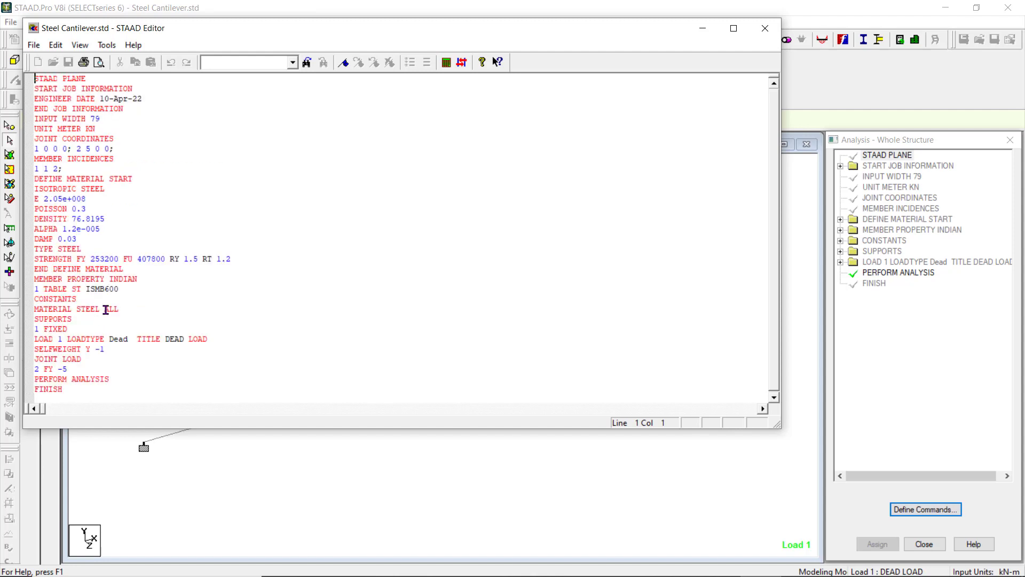
drag(89, 78, 67, 79)
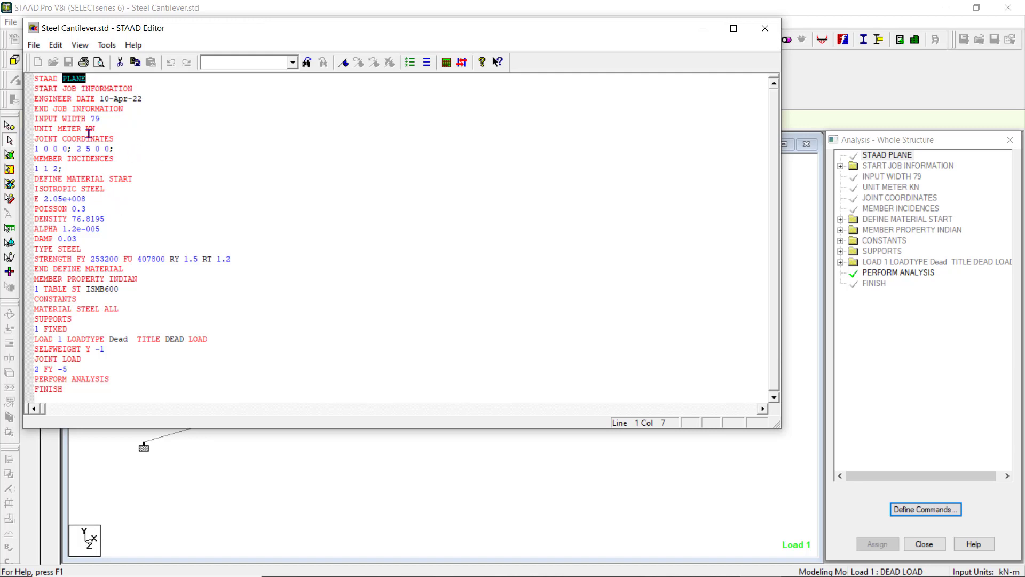
scroll(145, 301, down, 2)
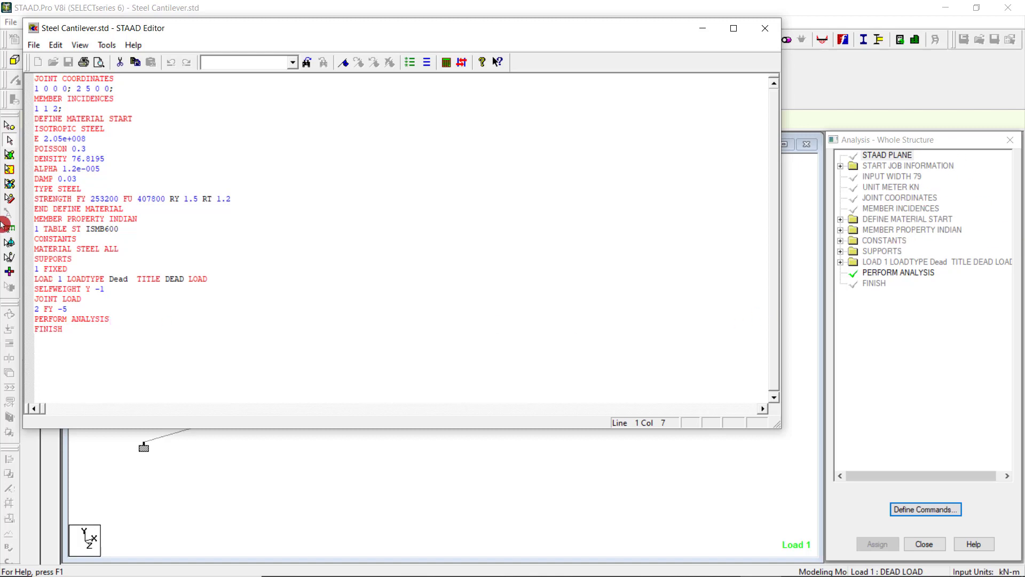
drag(113, 319, 33, 319)
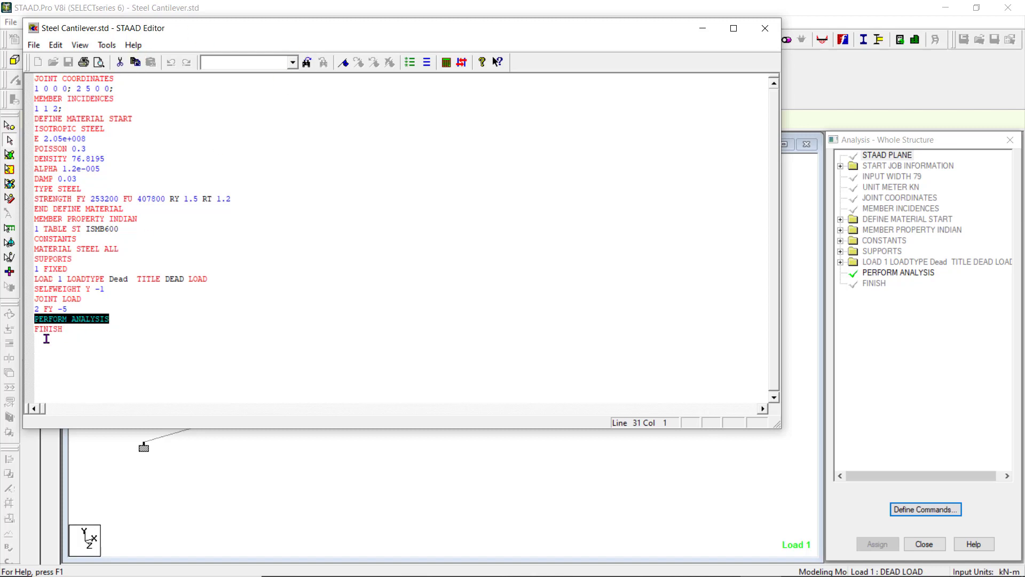
click(765, 28)
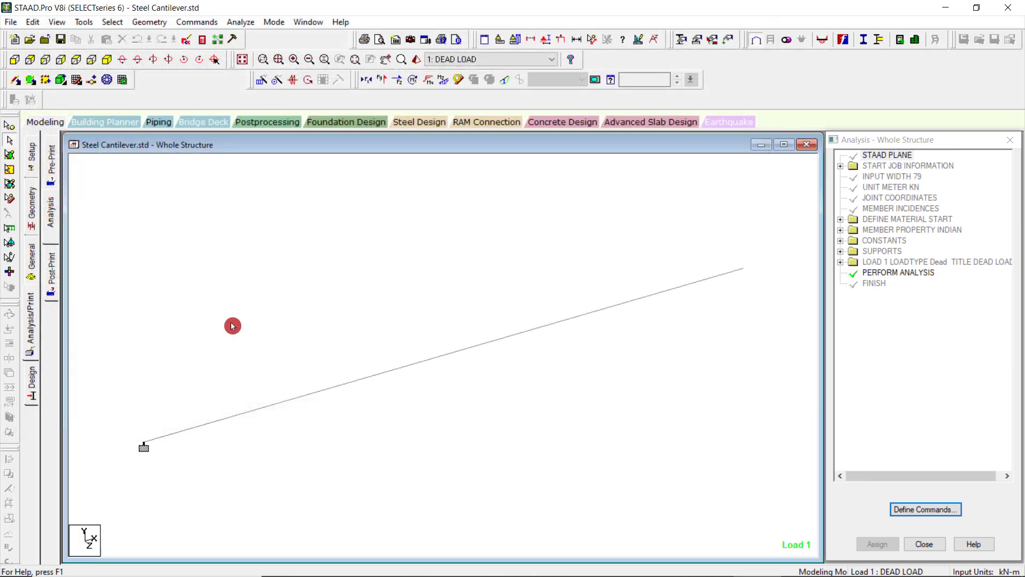
Rerun the analysis from the modeling setup page and go to Post Processing Mode when it ends.
click(33, 378)
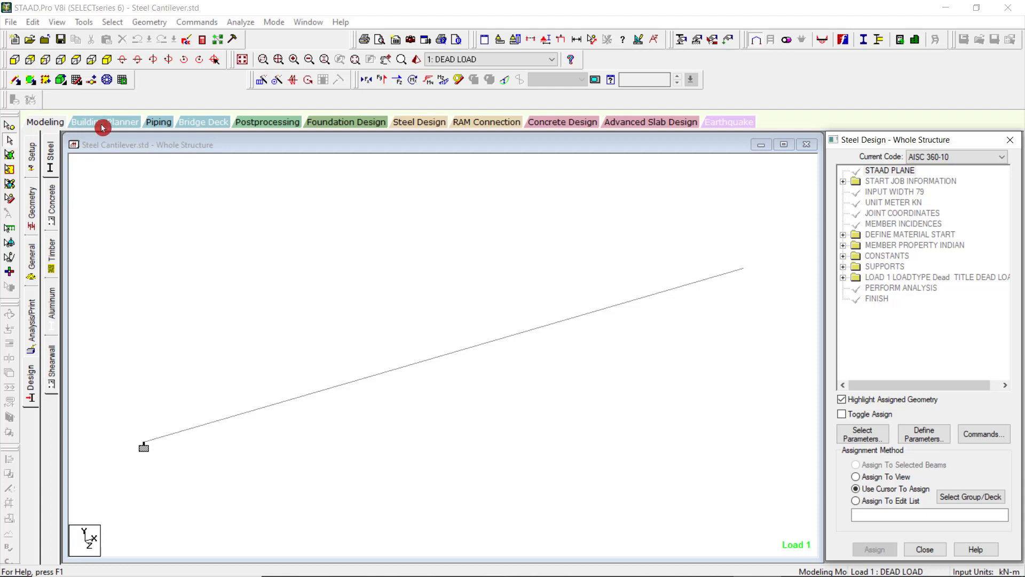
click(49, 123)
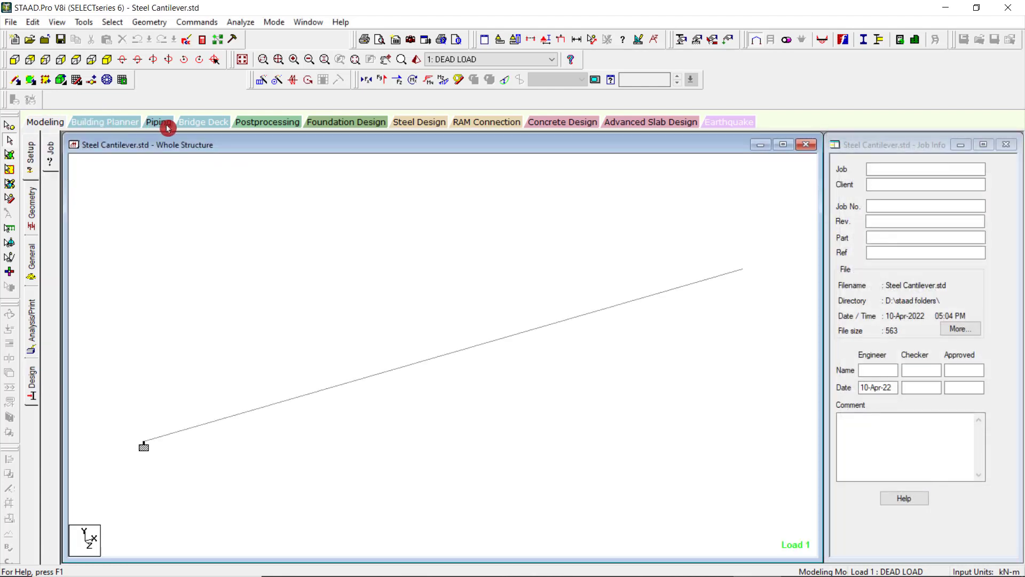
click(241, 24)
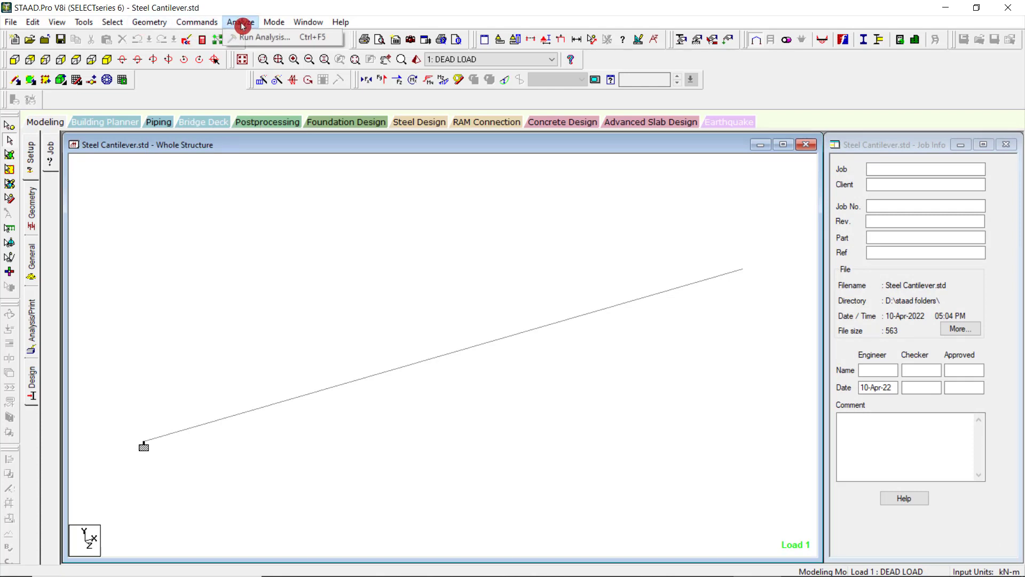
click(245, 38)
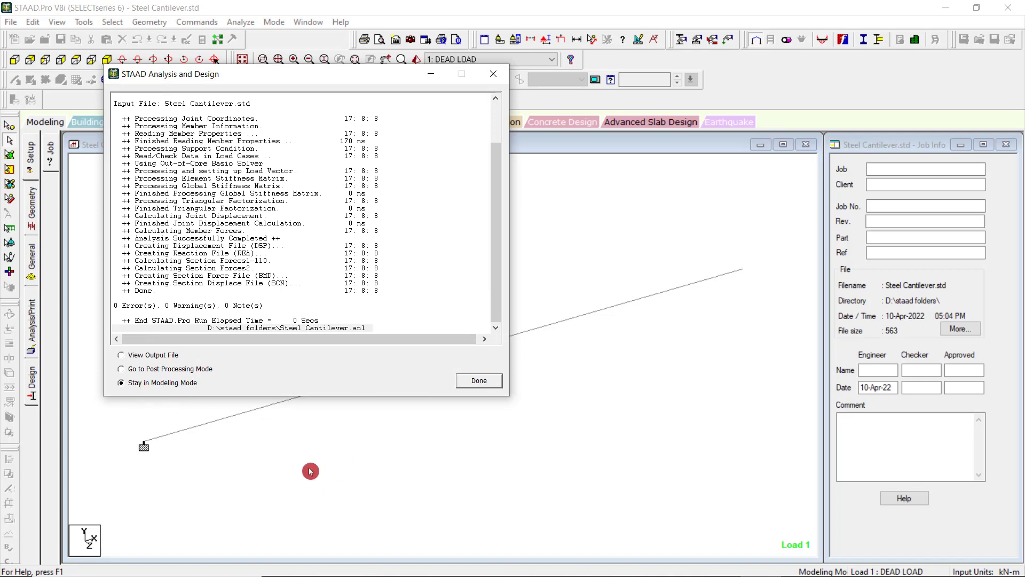
click(184, 369)
click(480, 380)
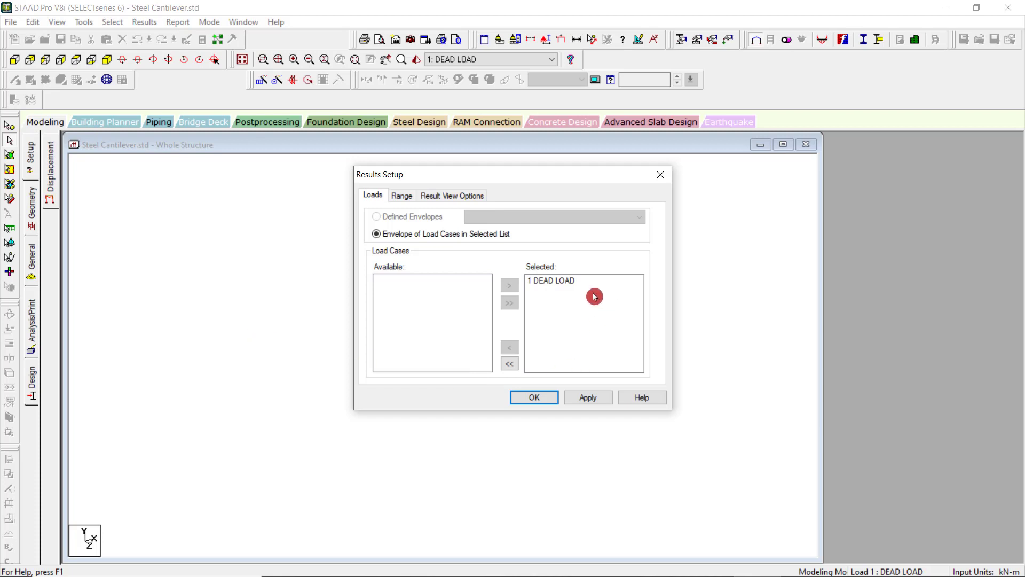
Check the range and result view options in the results setup and accept it with load case 1 DEAD LOAD selected.
click(402, 196)
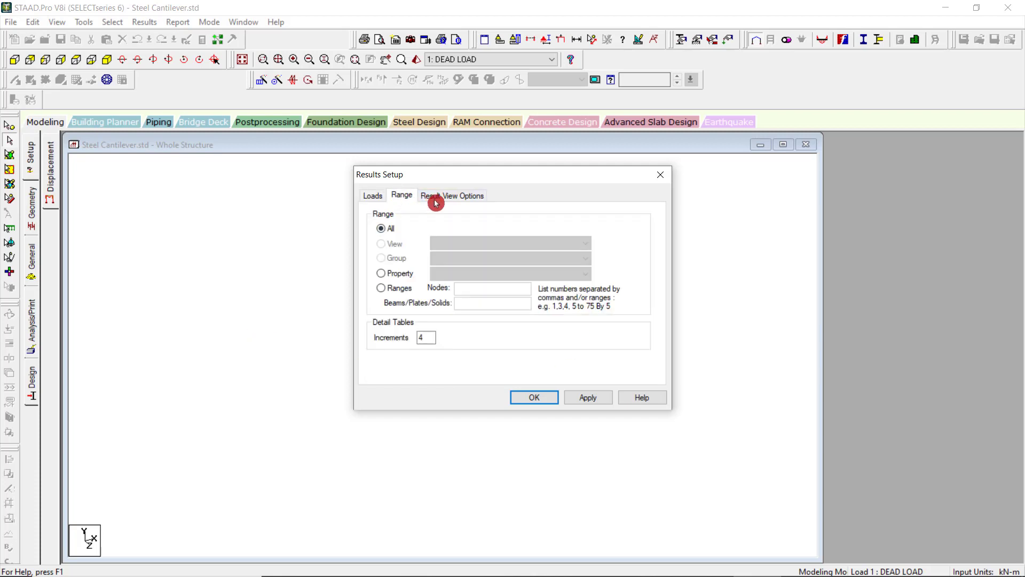
click(433, 197)
click(381, 196)
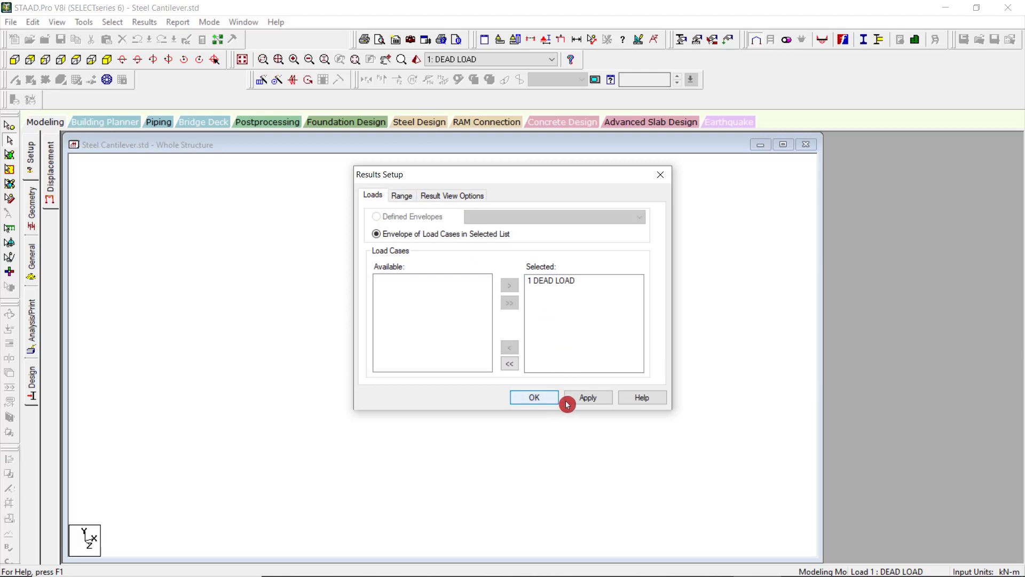
click(548, 399)
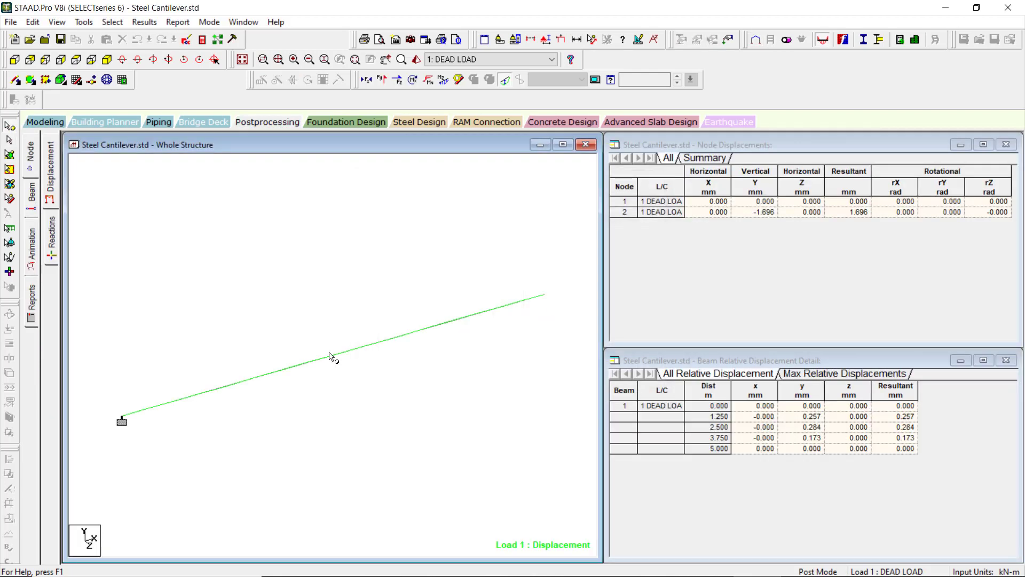
View the beam's displacement results from the front, inspect the beam in a rotated 3D rendered view, and close the rendering.
click(15, 60)
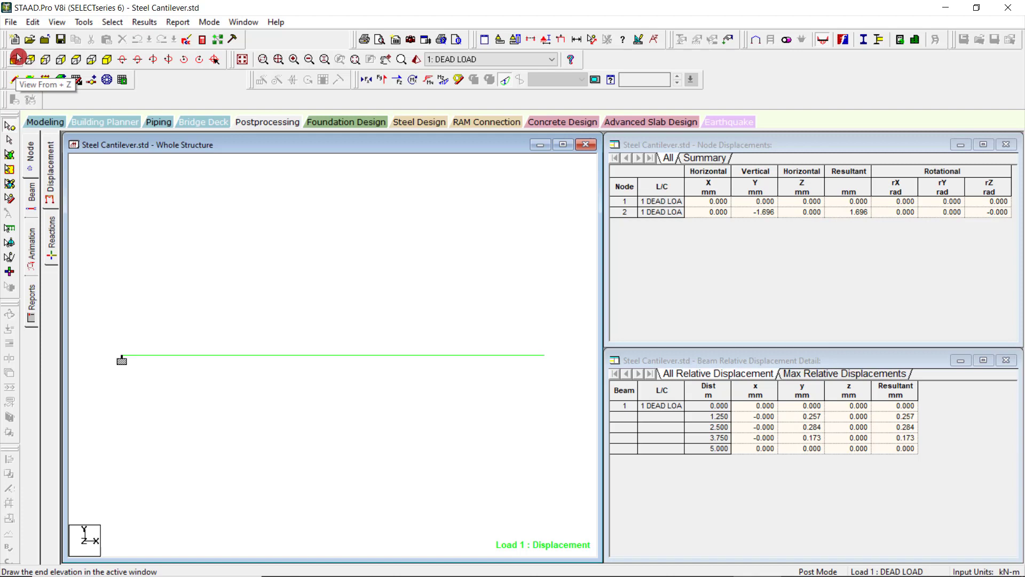
click(417, 64)
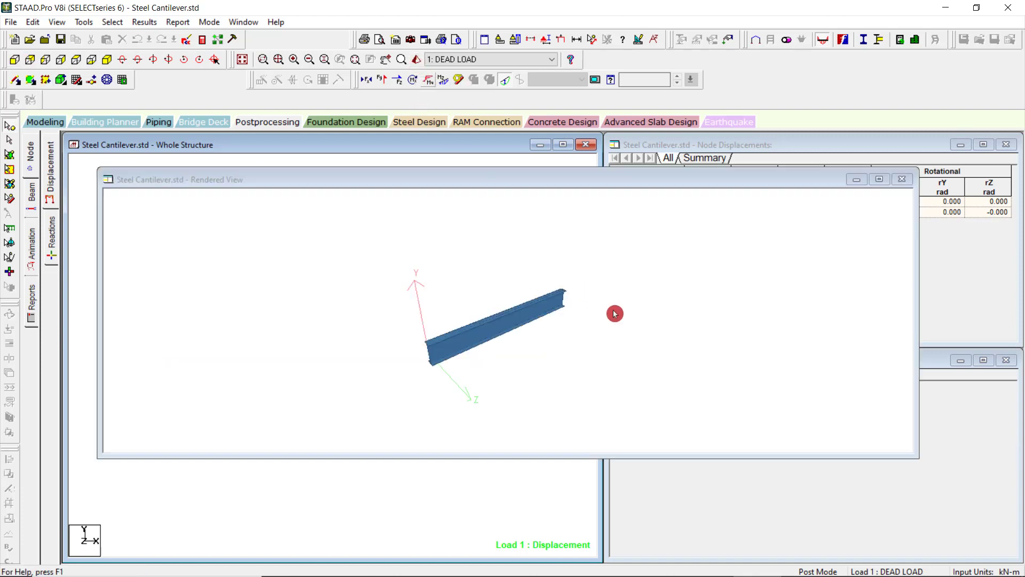
drag(728, 336, 860, 206)
click(898, 182)
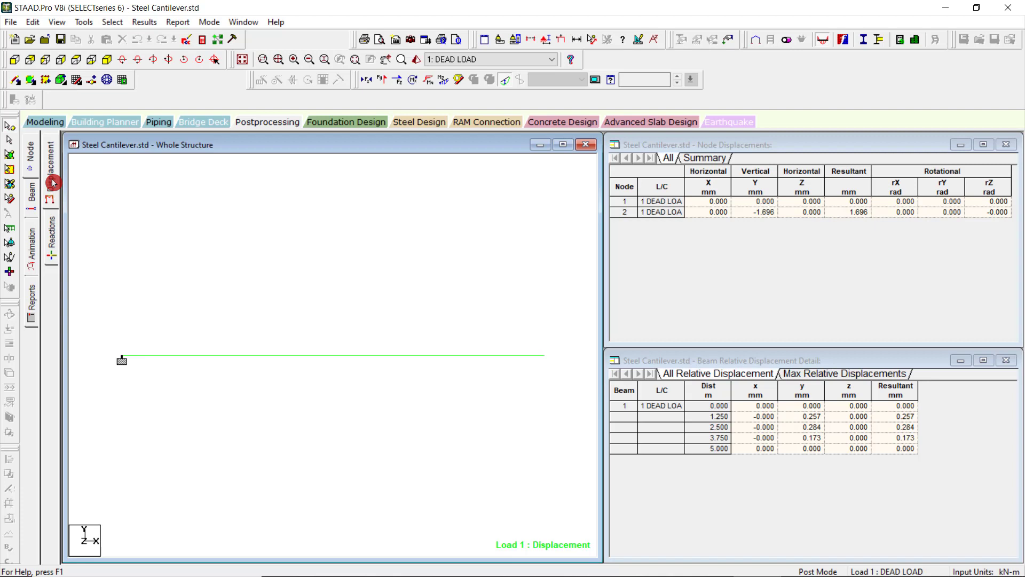
scroll(545, 509, up, 1)
scroll(542, 513, down, 1)
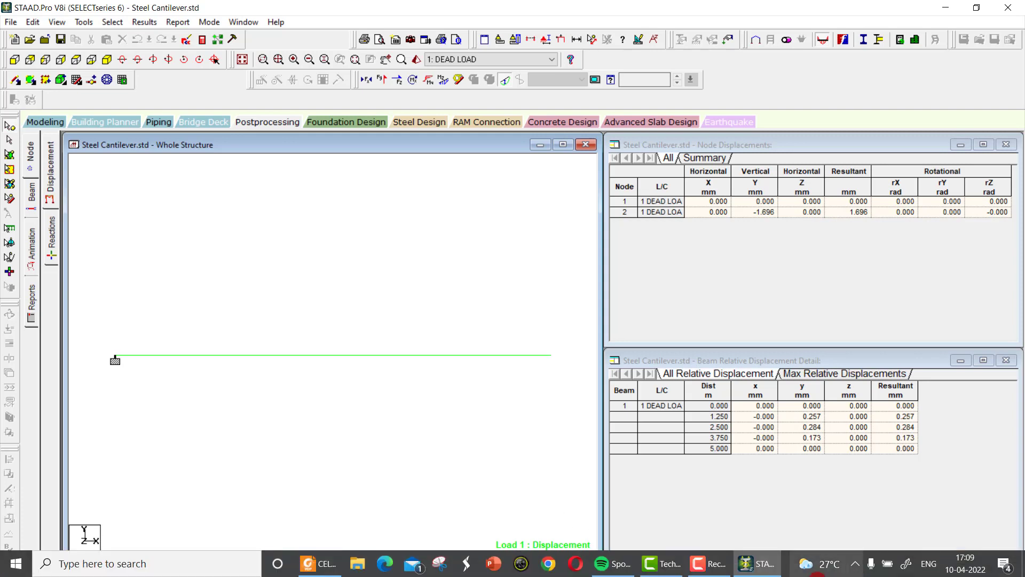
click(700, 572)
click(971, 536)
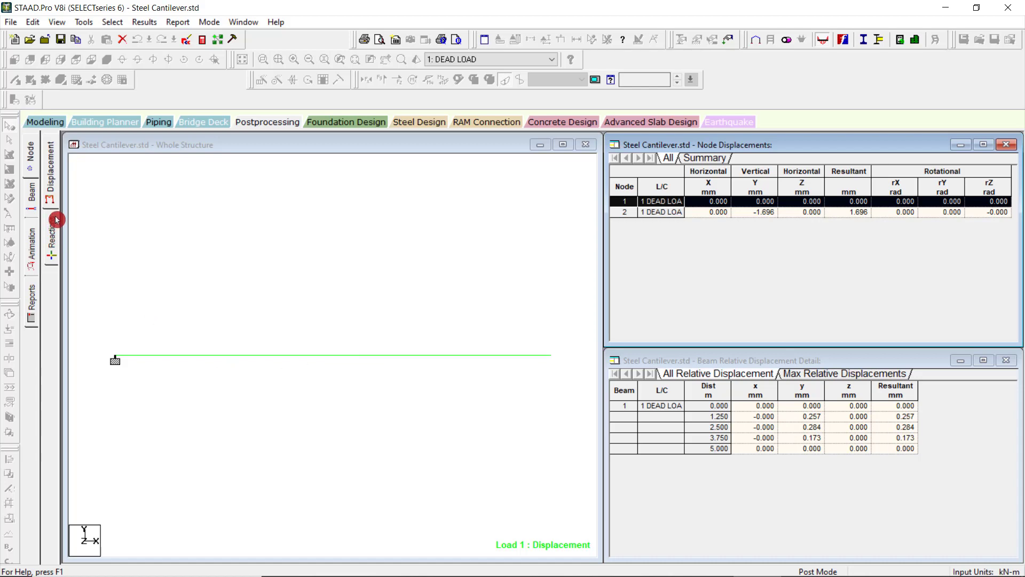
click(253, 127)
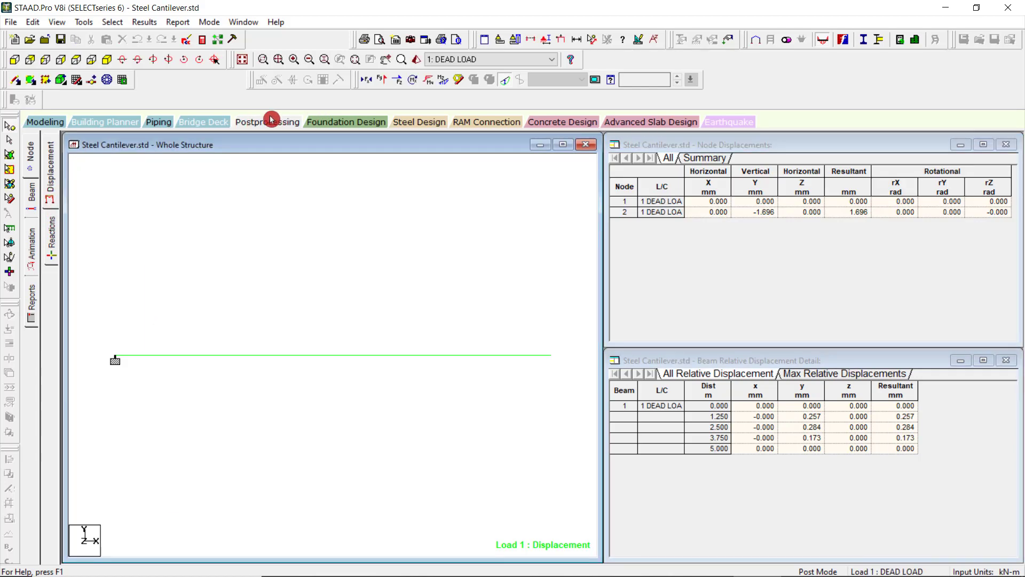
Display the axial force, shear Y and shear Z diagrams on the beam, and turn the shear Y diagram back off.
click(363, 84)
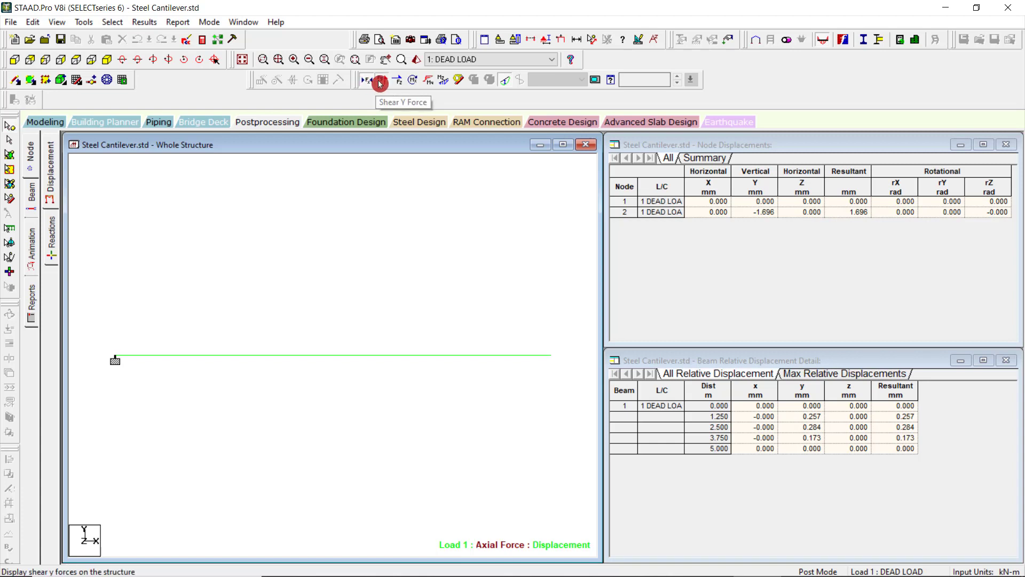
click(380, 83)
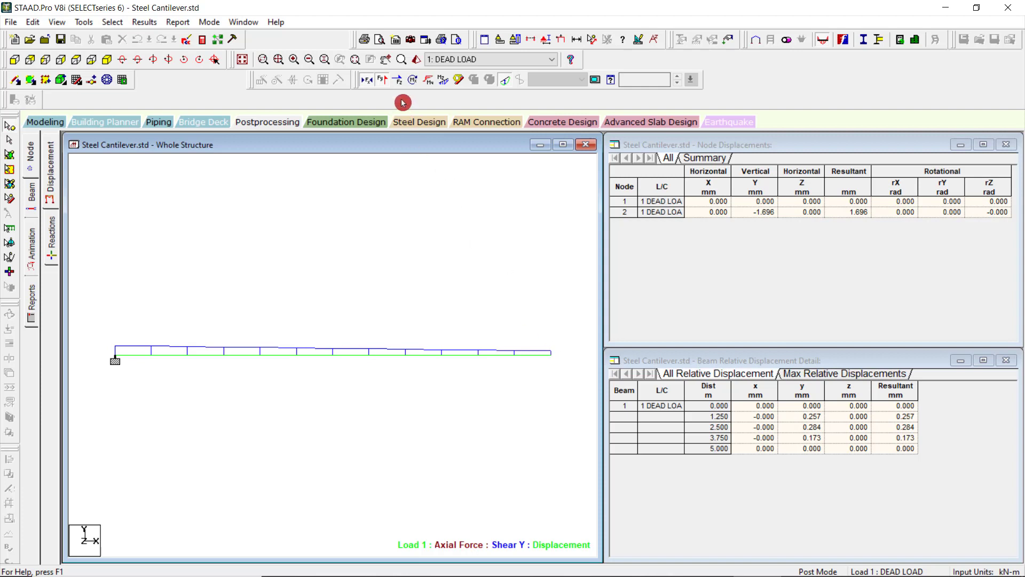
click(398, 80)
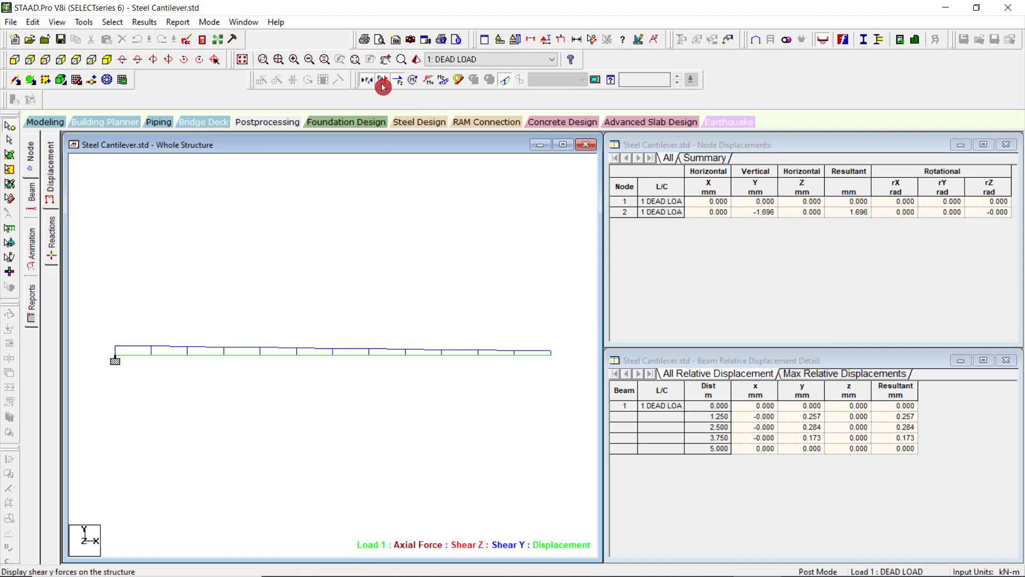
click(382, 81)
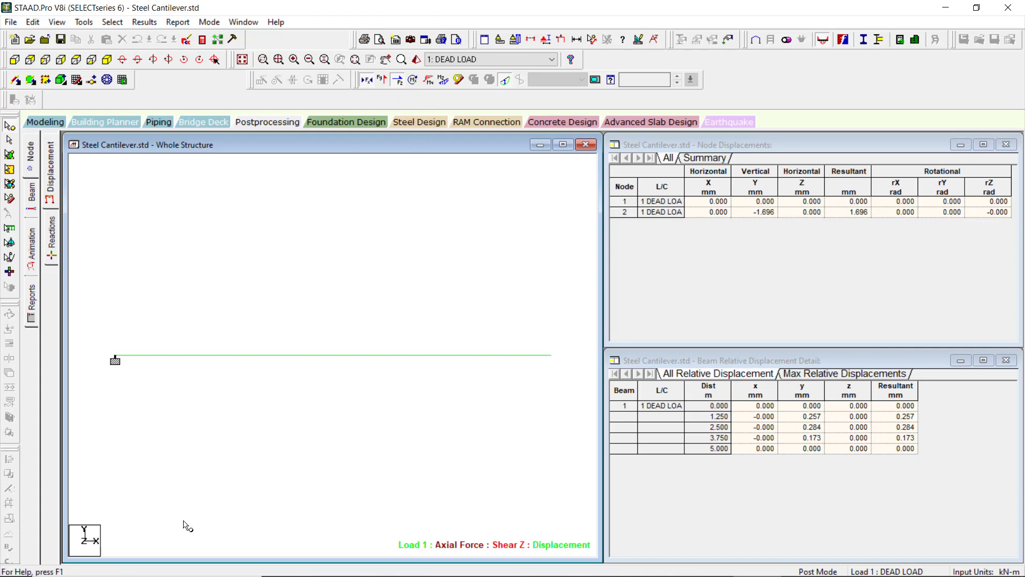
Check the beam's torsion diagram, turn it off, and display the bending Y and bending Z moment diagrams.
click(415, 83)
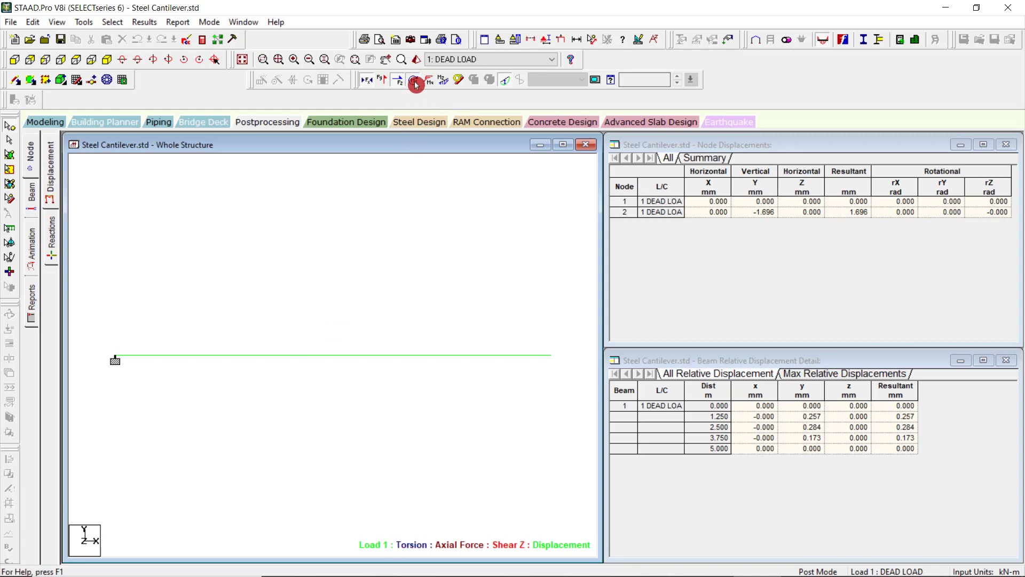
click(414, 84)
click(428, 83)
click(429, 84)
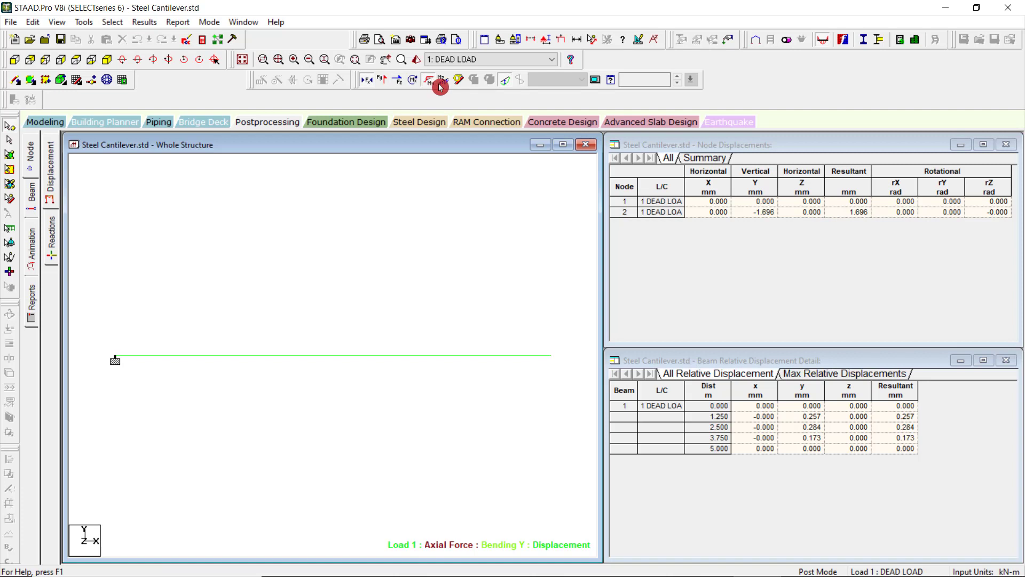
click(445, 85)
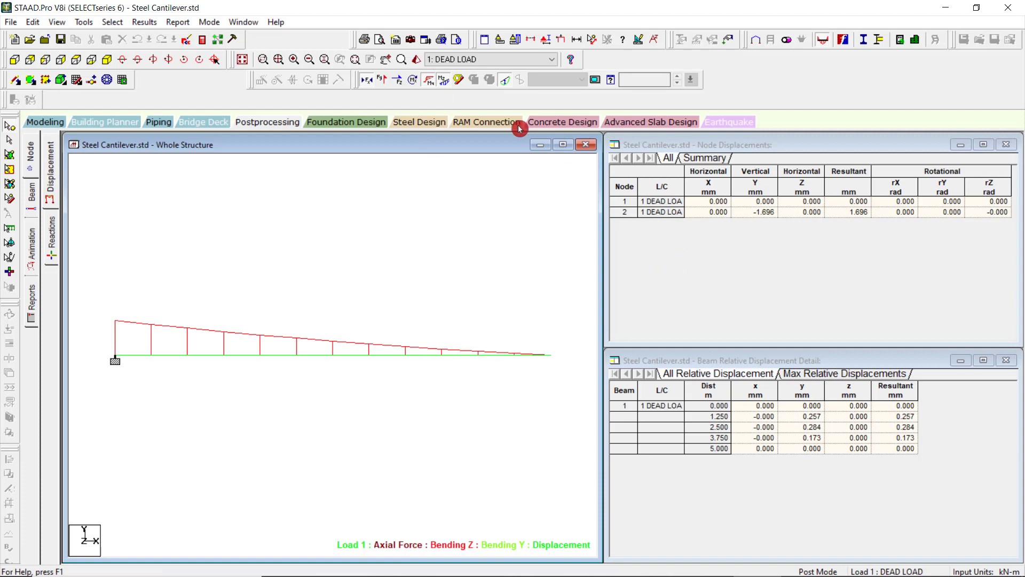
Check the torsion diagram again and turn off all bending, torsion and axial force diagrams on the beam.
click(417, 84)
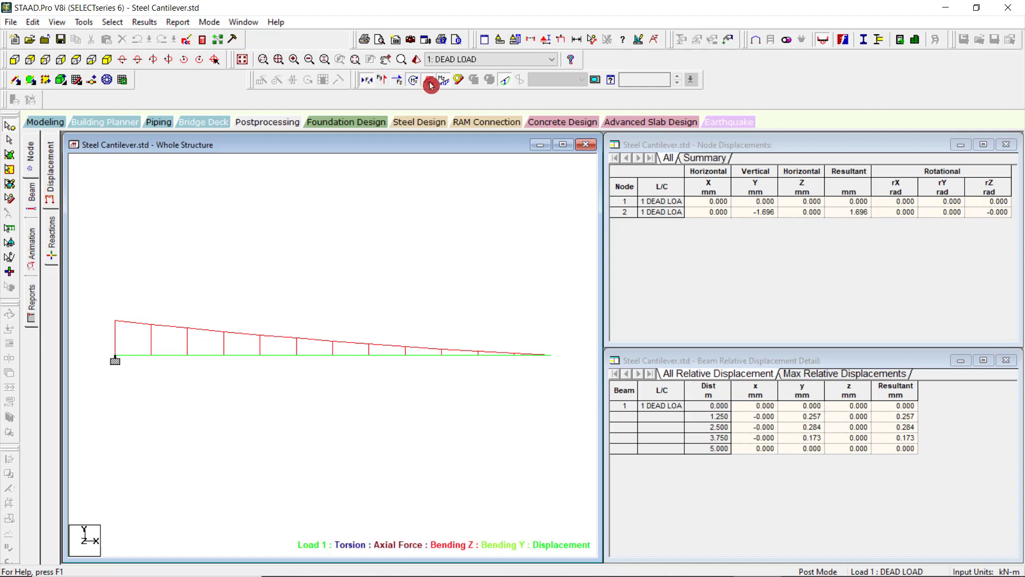
click(428, 80)
click(443, 80)
click(416, 84)
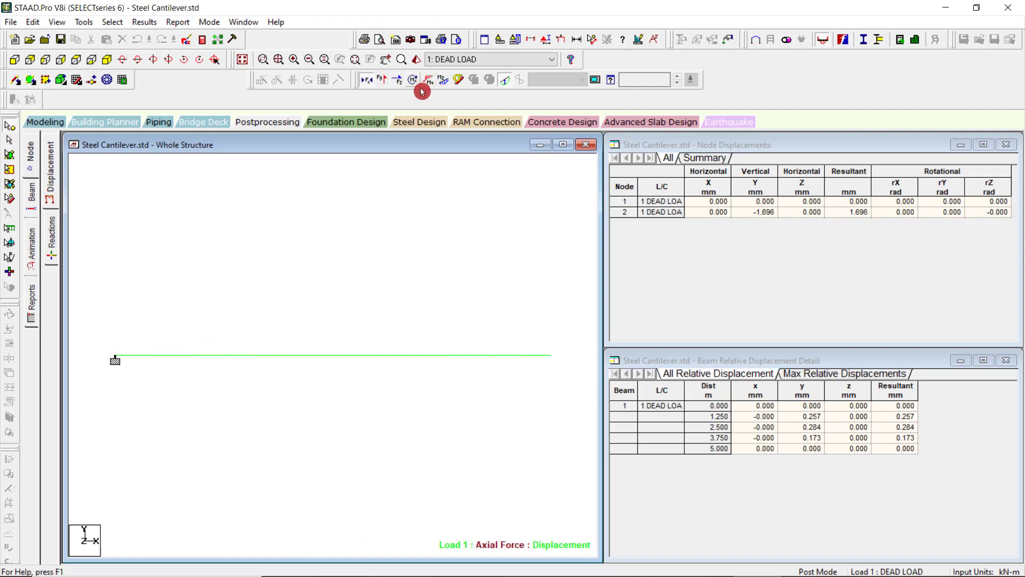
click(415, 84)
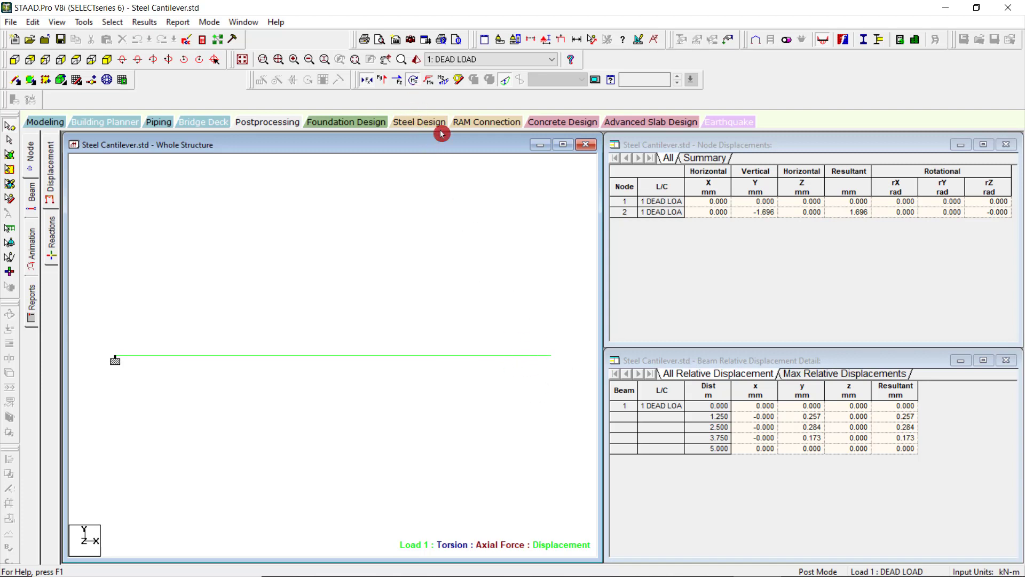
click(413, 82)
click(368, 83)
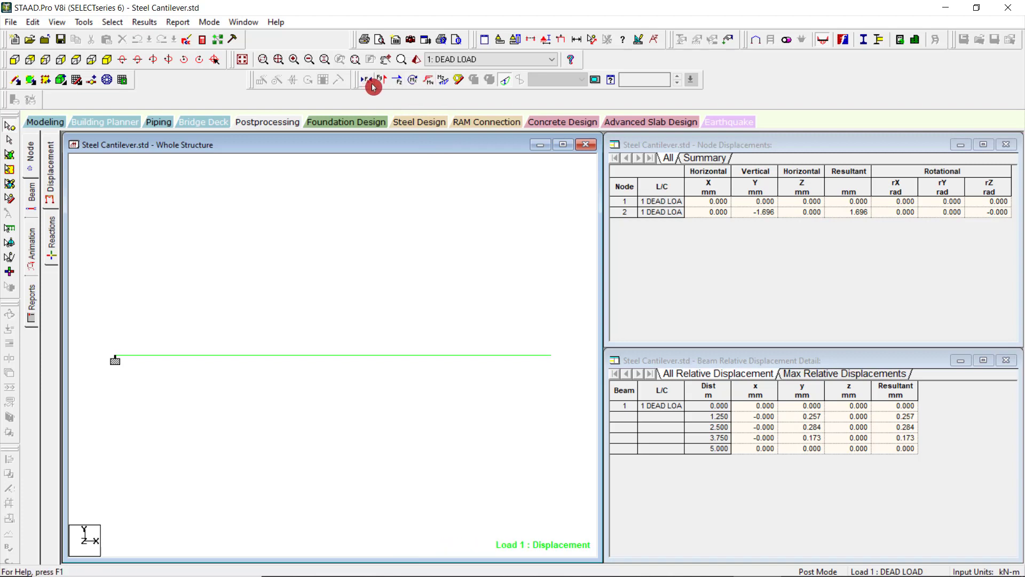
View the beam's bending Y moment diagram, turn it off, and display the bending Z diagram instead.
click(430, 83)
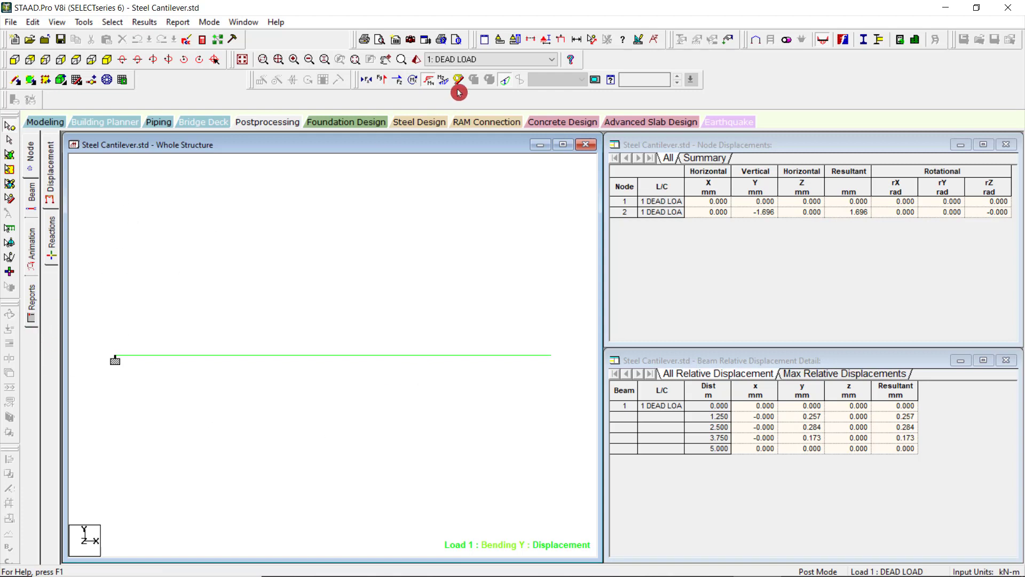
click(429, 81)
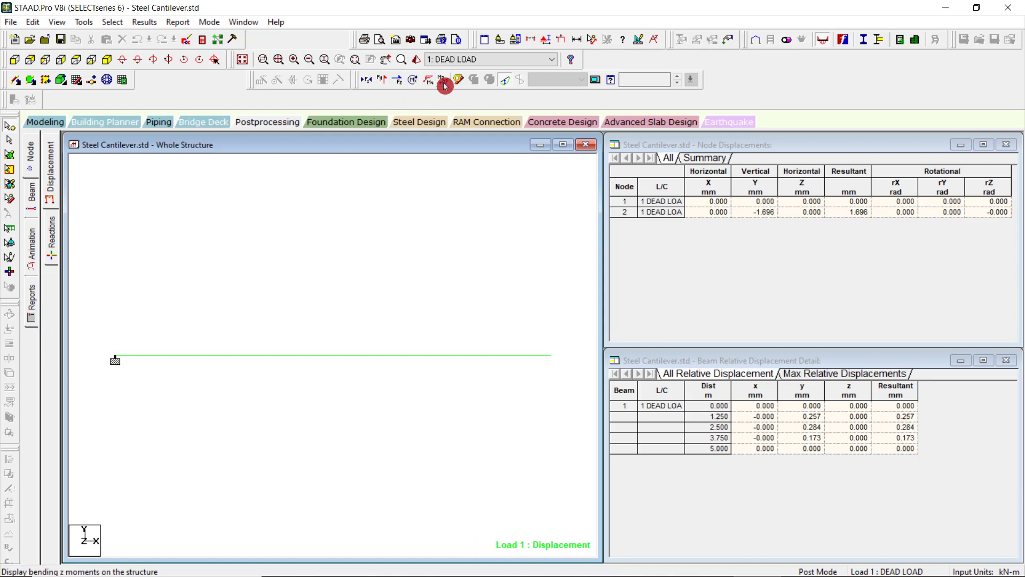
click(443, 82)
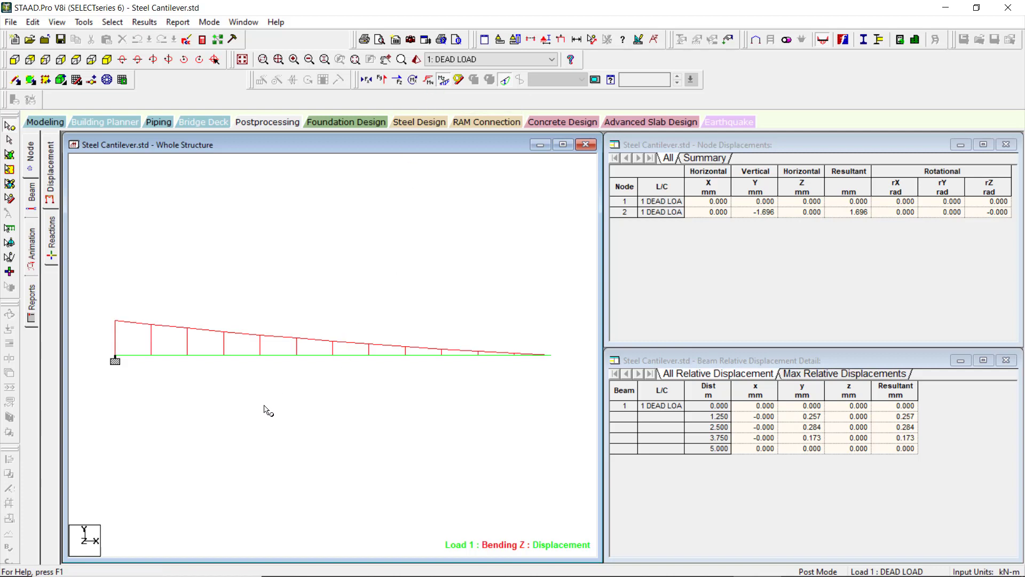
click(50, 382)
View the beam stress diagram, return to the bending Z diagram, and clear it so only the displacement shows.
click(458, 81)
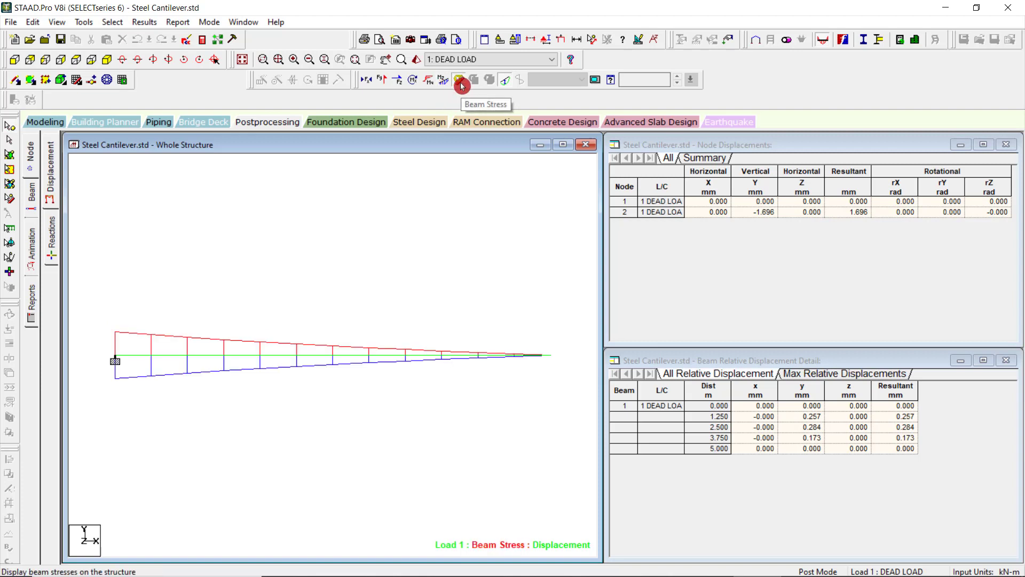
click(446, 85)
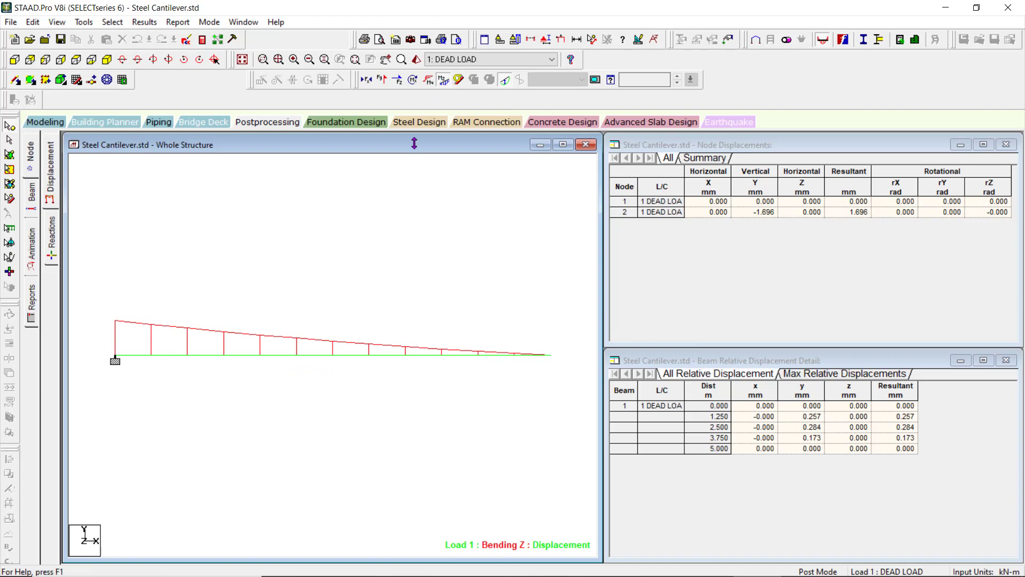
right_click(357, 294)
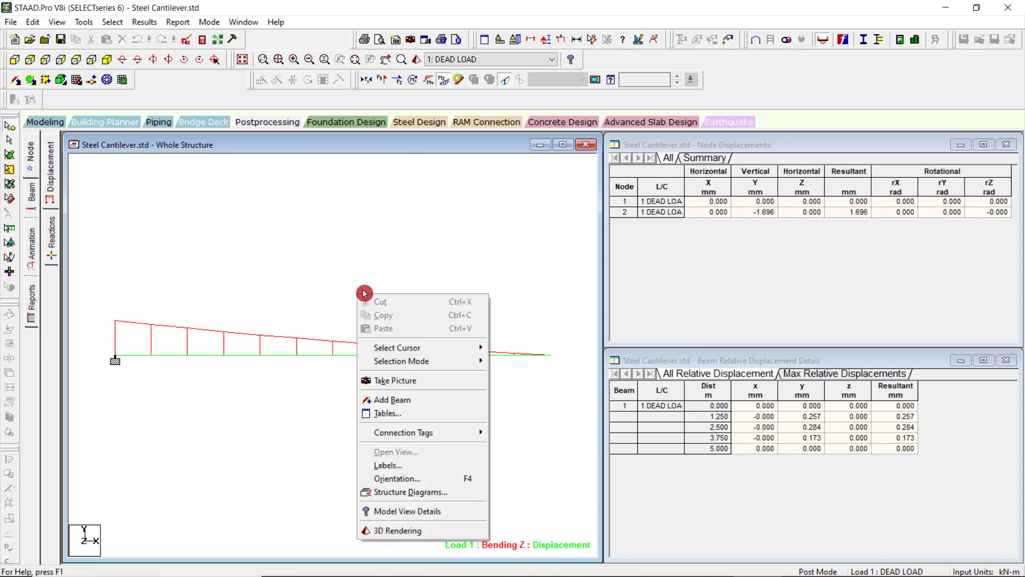
click(325, 269)
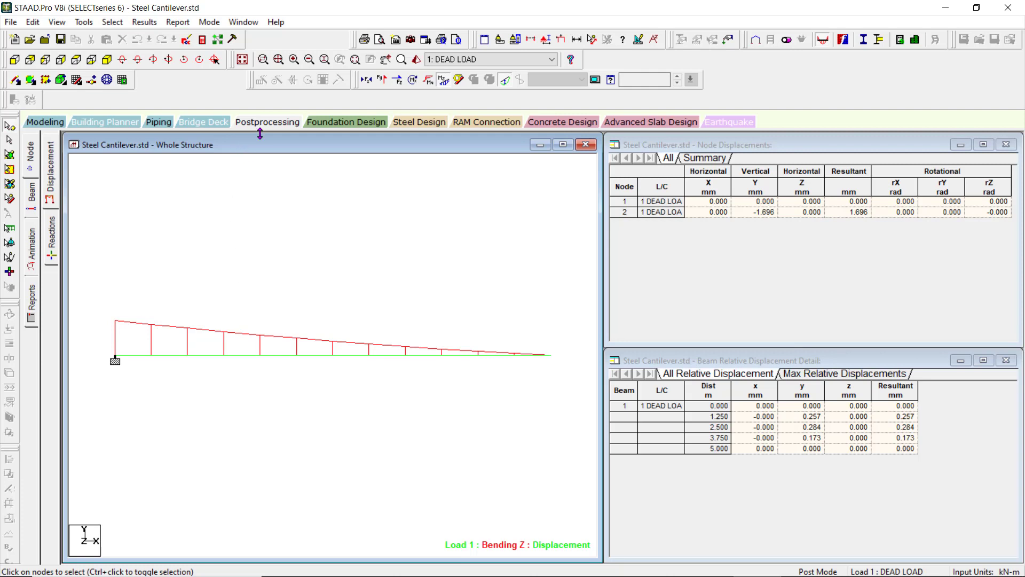
click(277, 131)
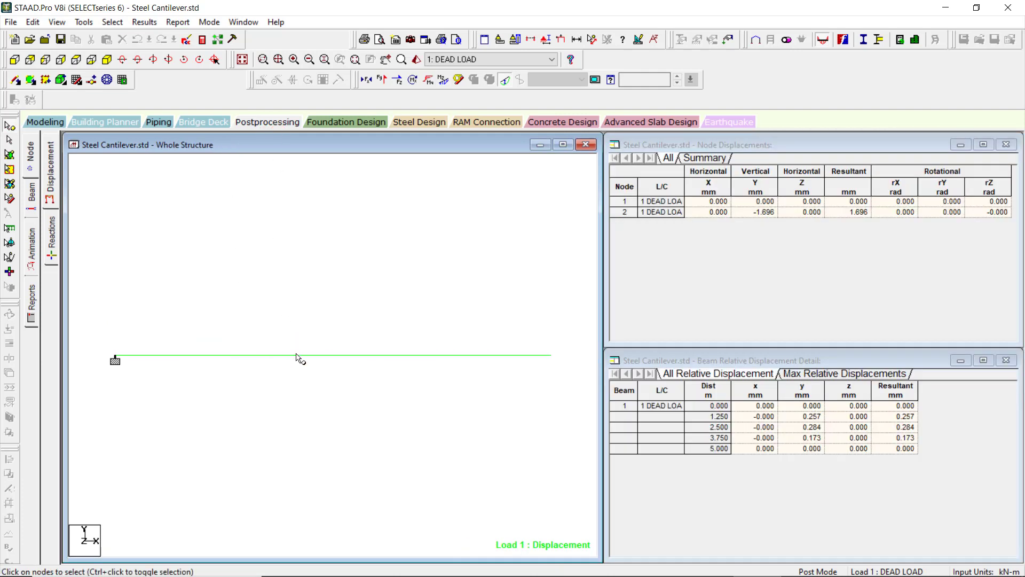
Return to modeling mode, open the beam's details, and review its geometry, property, loading and shear bending data.
click(54, 133)
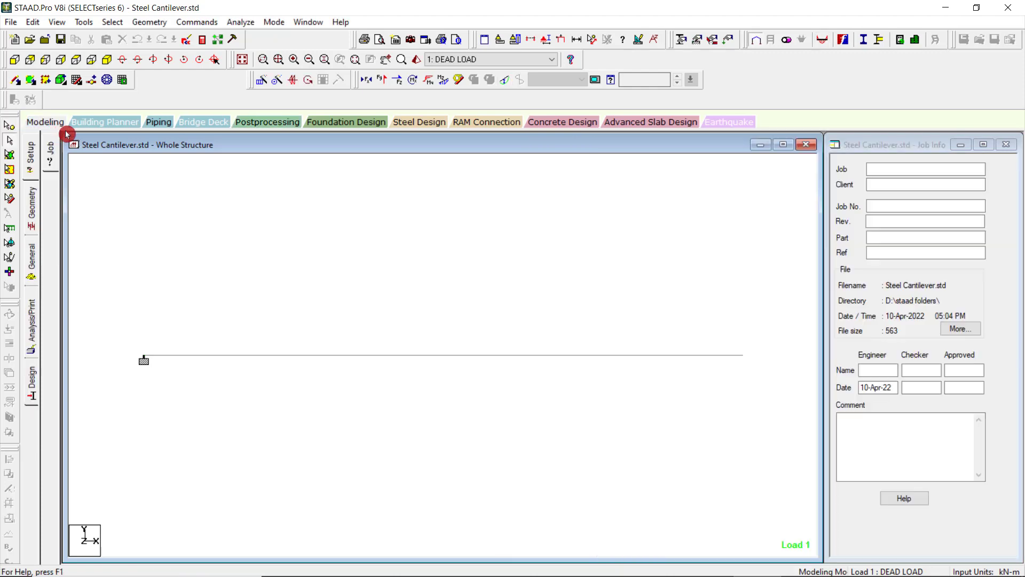
double_click(321, 355)
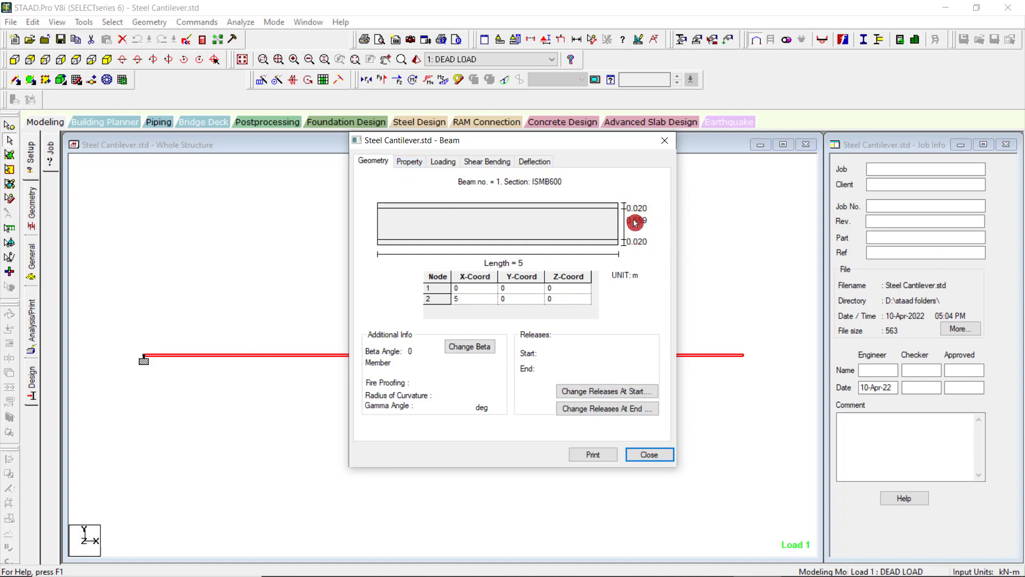
click(408, 162)
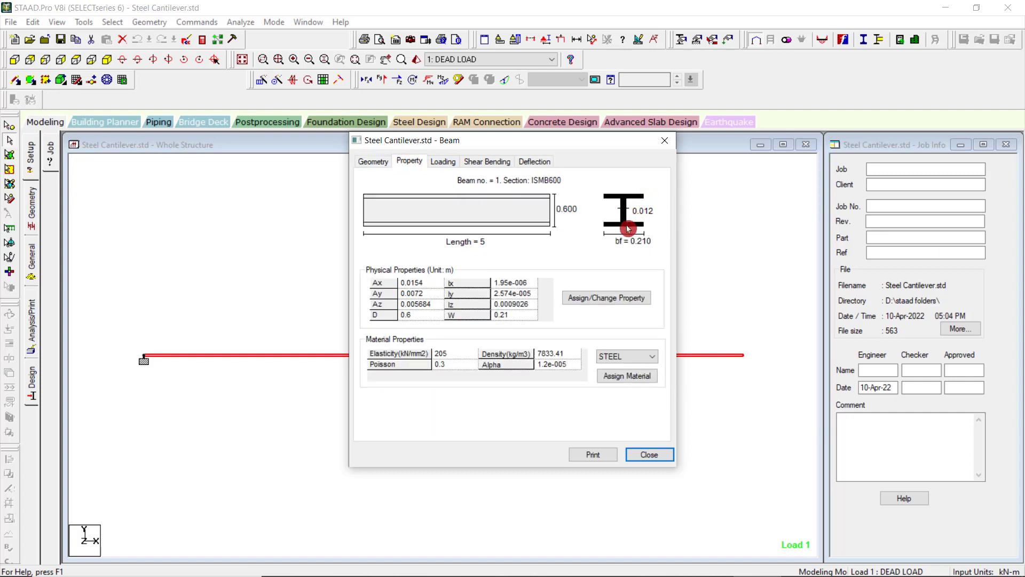
click(440, 168)
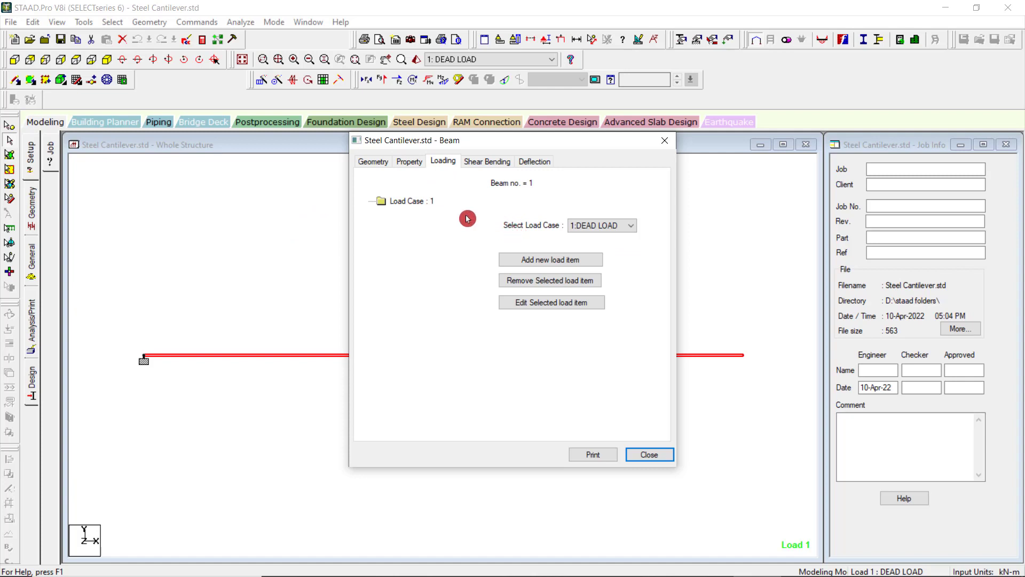
click(597, 224)
click(595, 224)
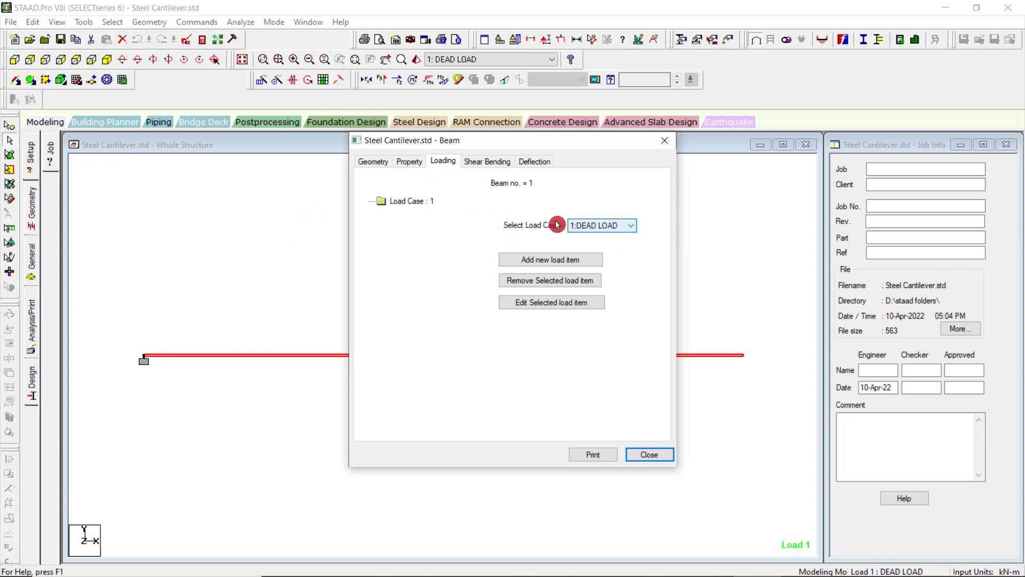
click(491, 163)
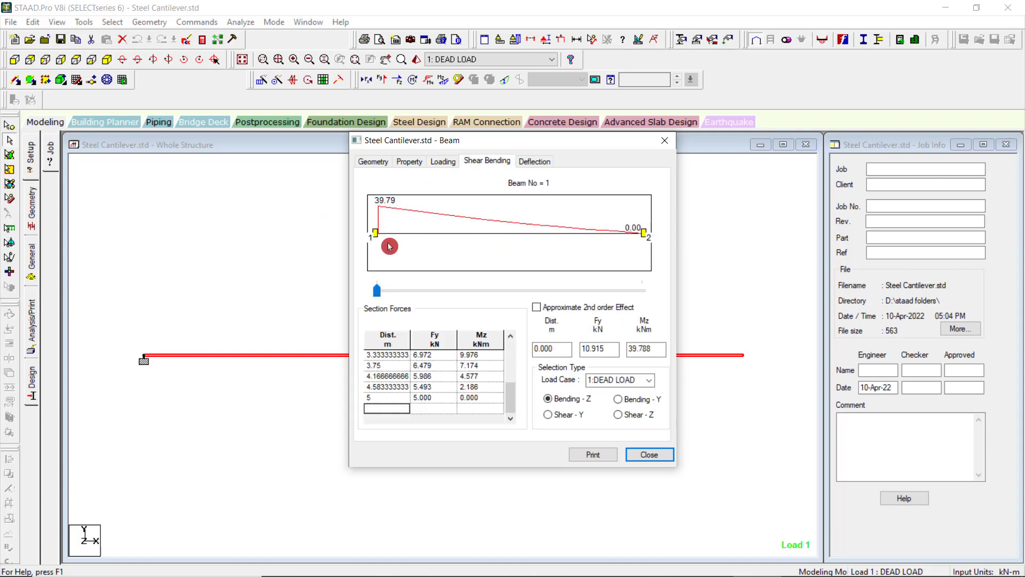
Check the beam's global deflection with distance 5 m entered and the Y direction selected, and close the beam details.
click(534, 161)
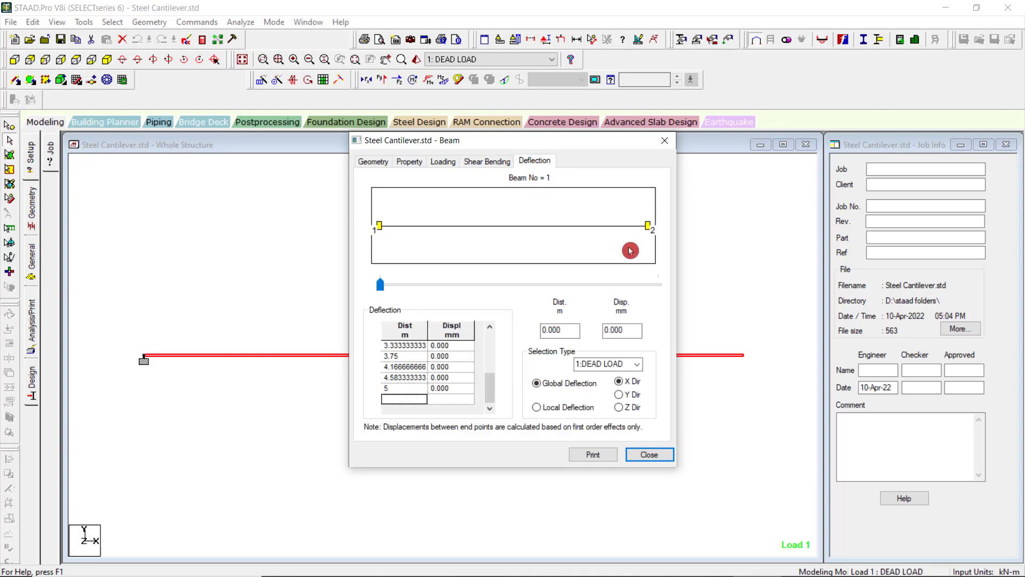
drag(491, 386, 487, 333)
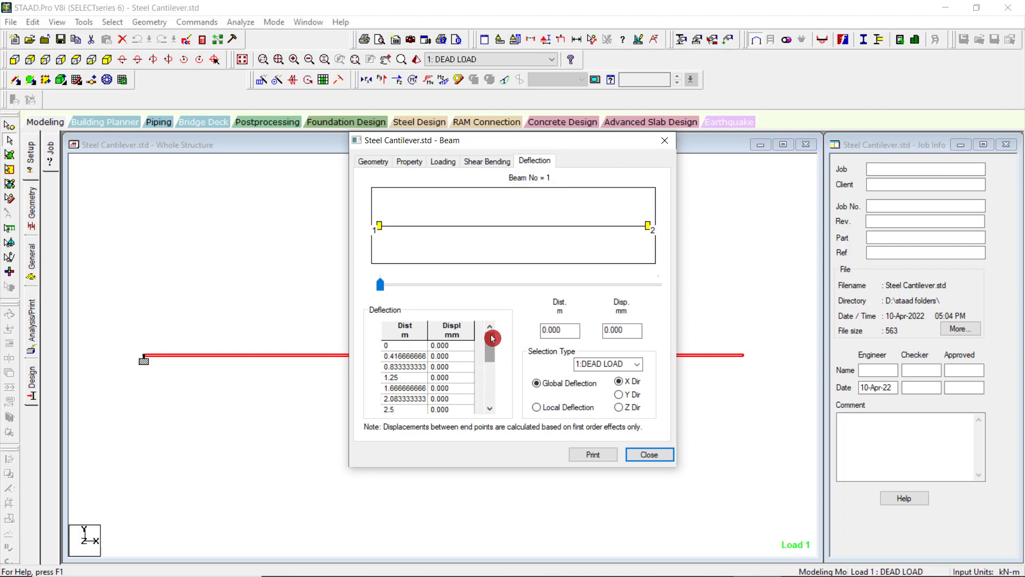
drag(566, 331, 524, 324)
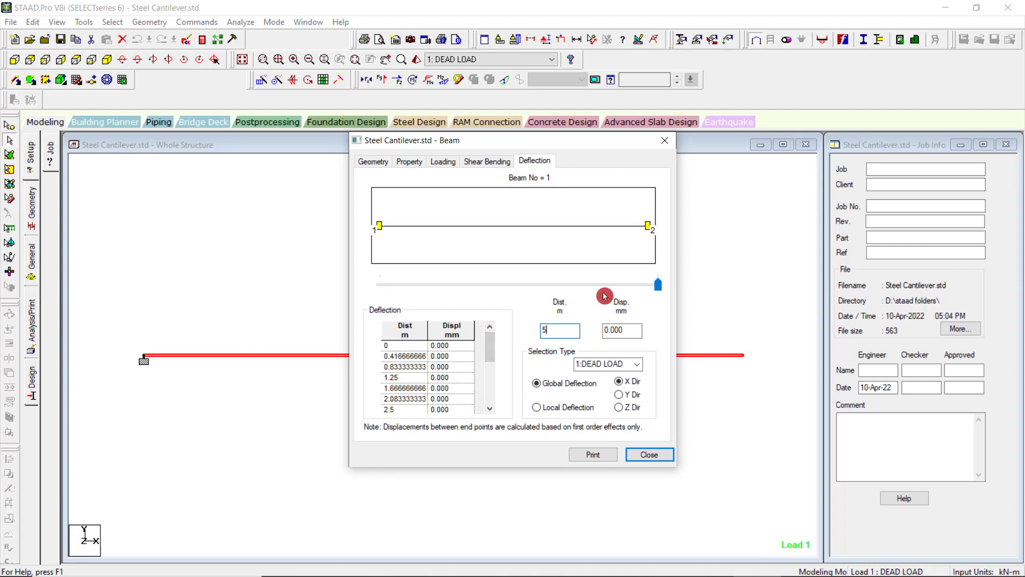
click(627, 400)
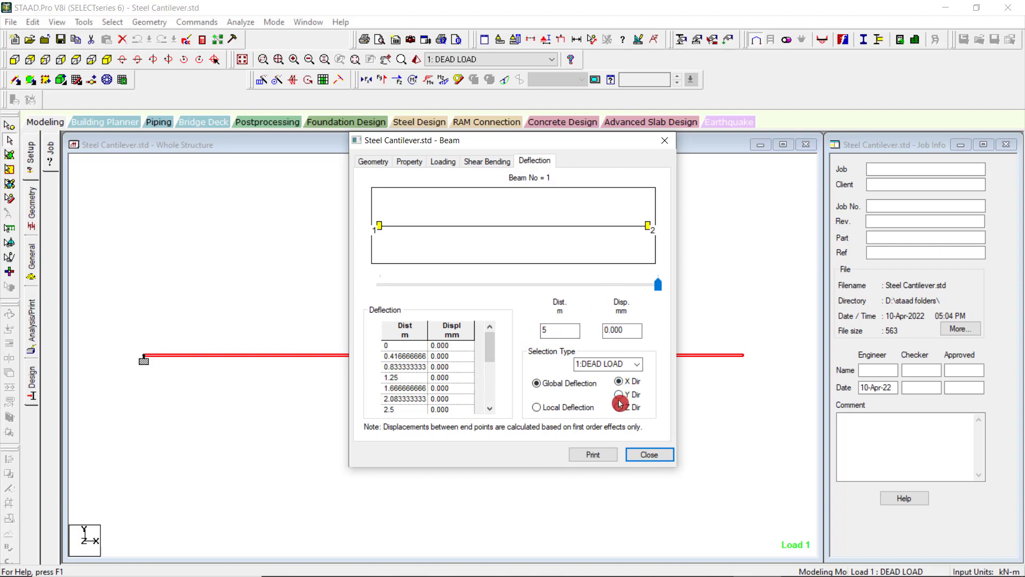
click(618, 398)
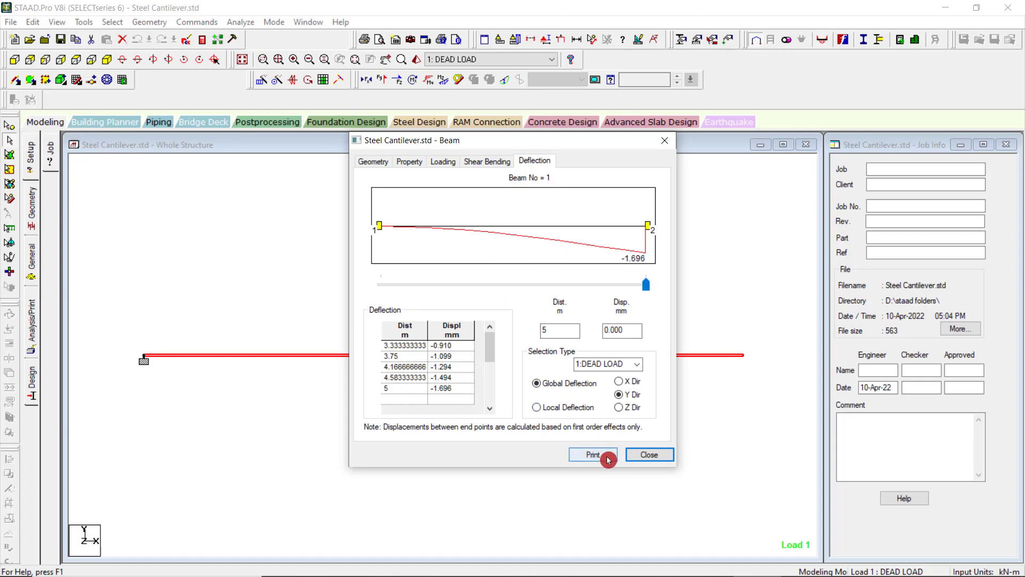
click(648, 456)
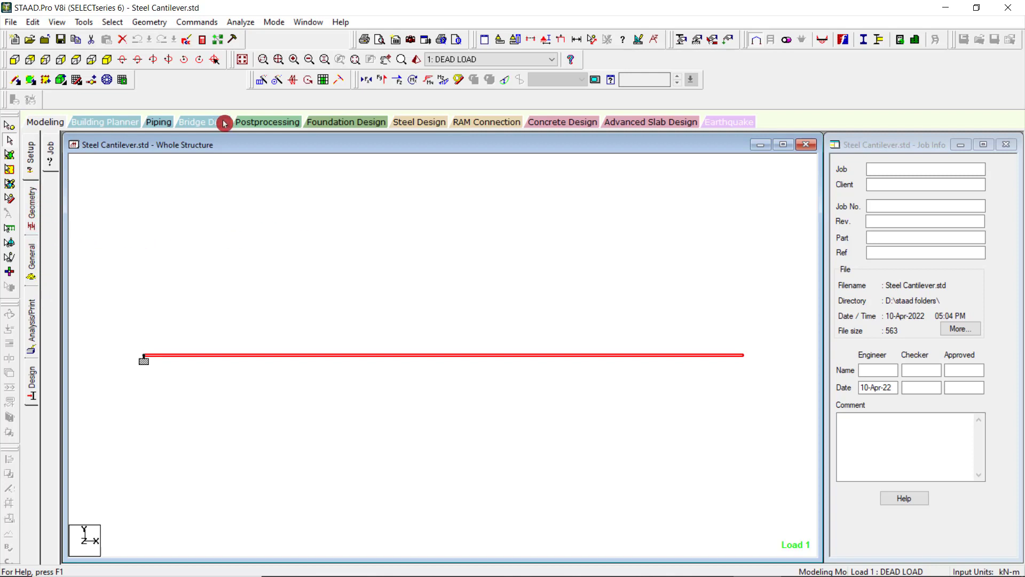
Look at the displacement results in postprocessing mode once more and return to modeling mode.
click(256, 123)
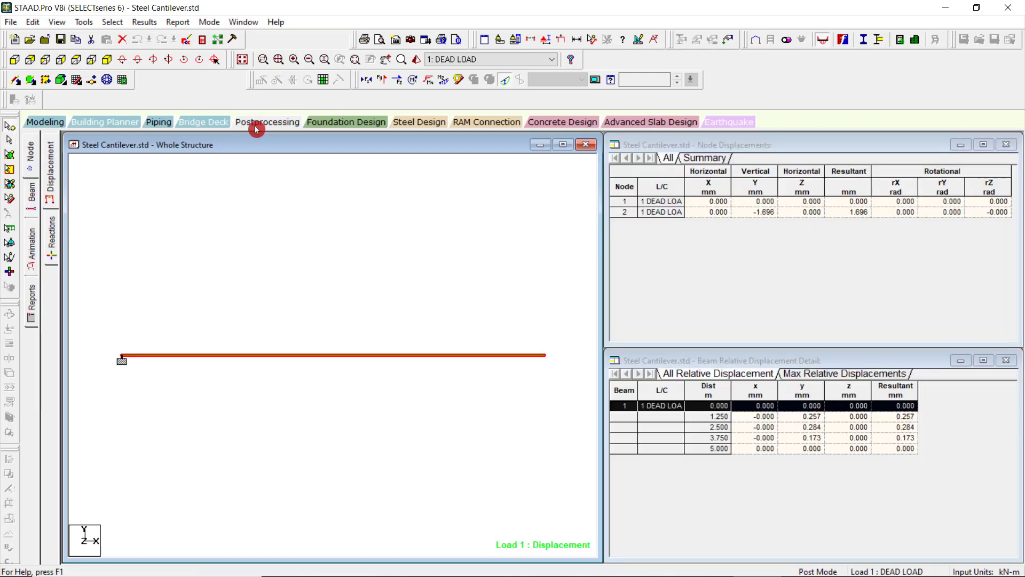
click(48, 122)
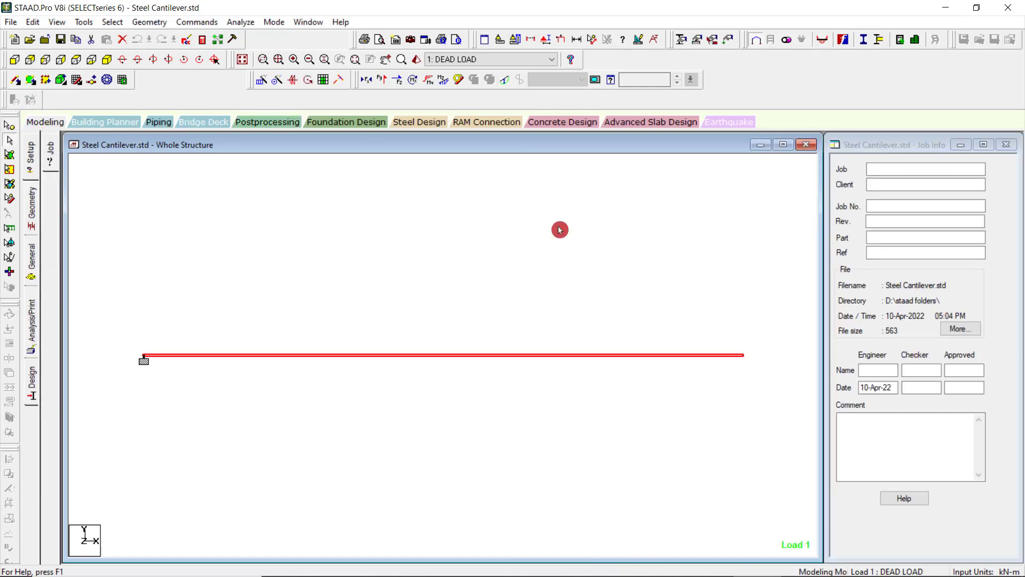
Open the steel design page for the whole cantilever structure.
mouse_move(899, 575)
click(704, 568)
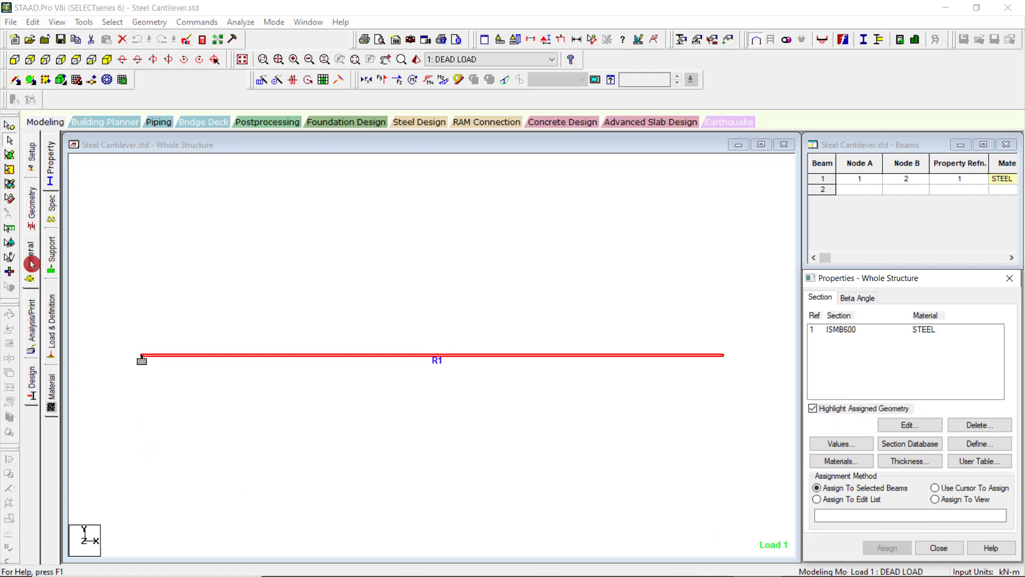
click(33, 380)
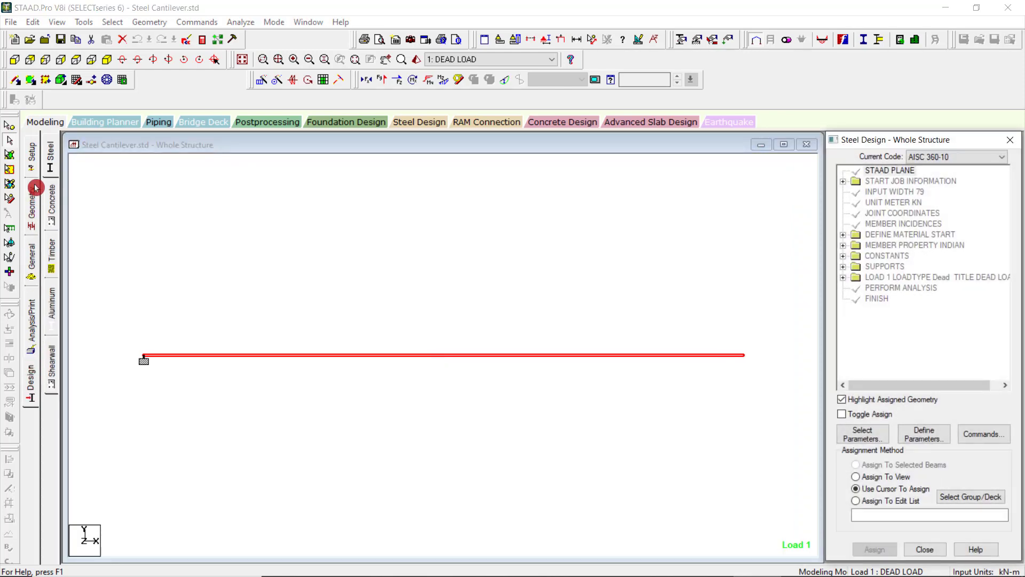
click(51, 154)
Look through the available AISC 360-10 design parameters and design commands without adding any.
click(922, 442)
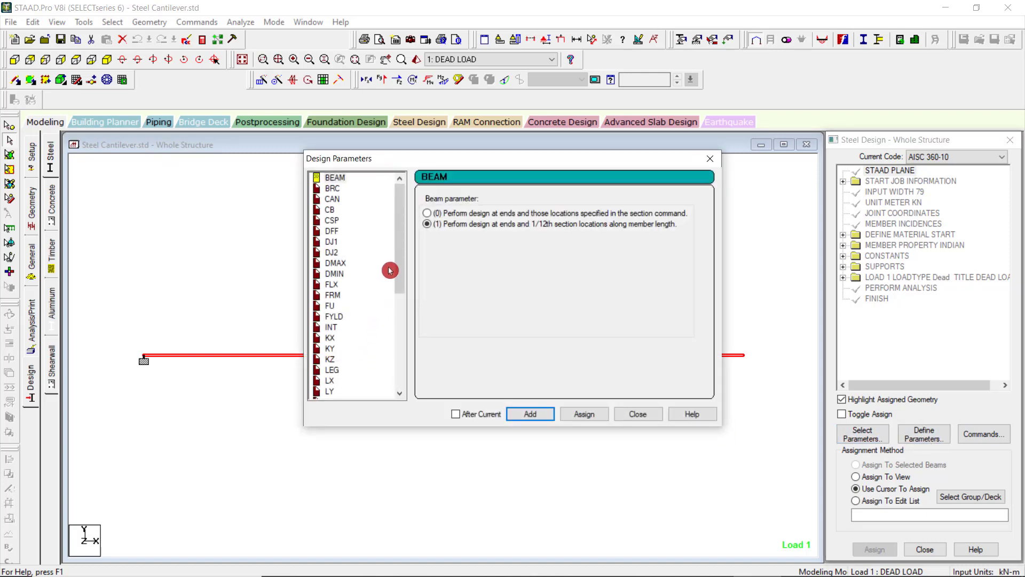
drag(404, 243, 613, 187)
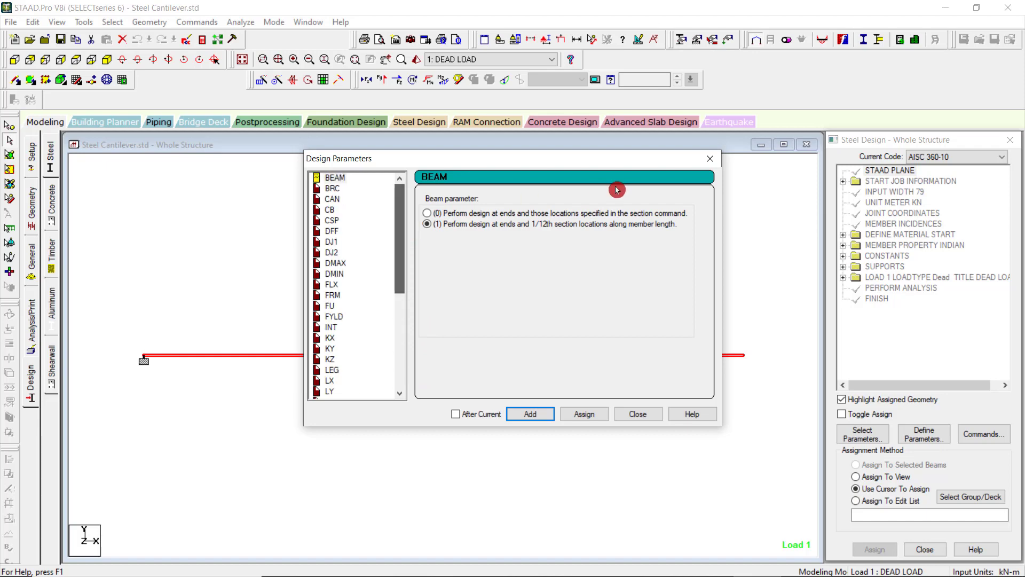
click(710, 159)
click(982, 434)
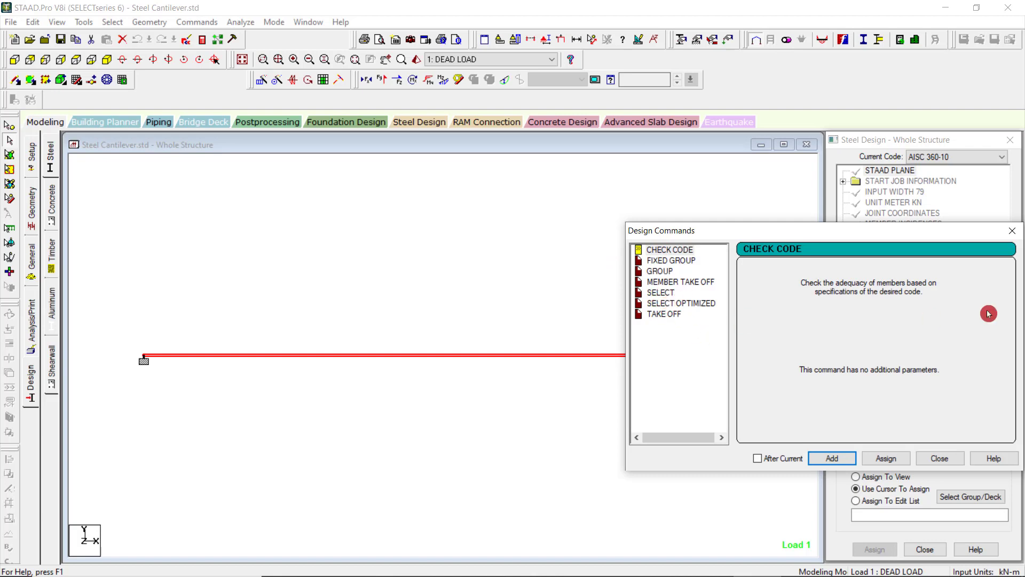
click(1012, 231)
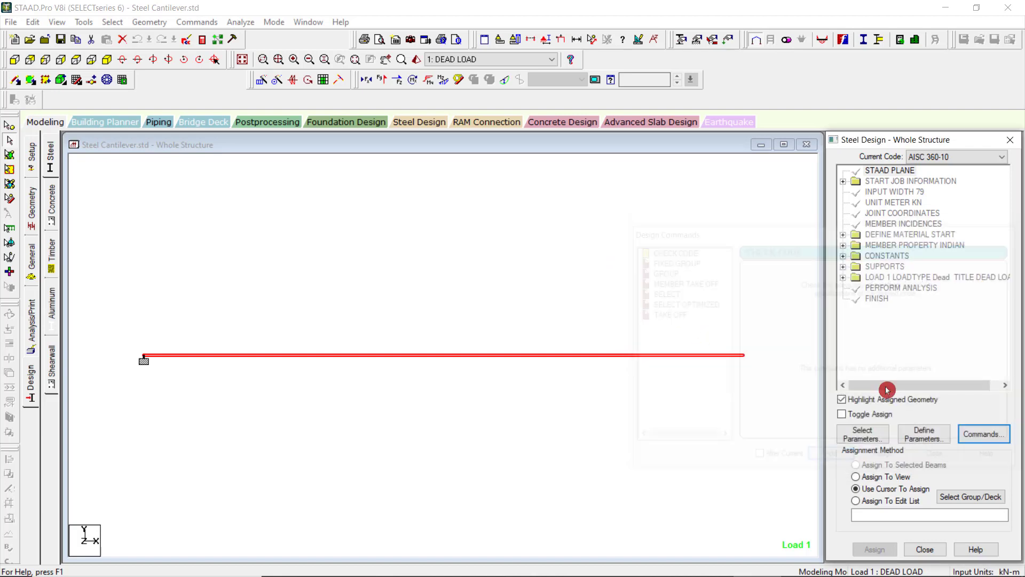
Open the steel design parameter selection and remove all parameters from the selected list.
click(875, 439)
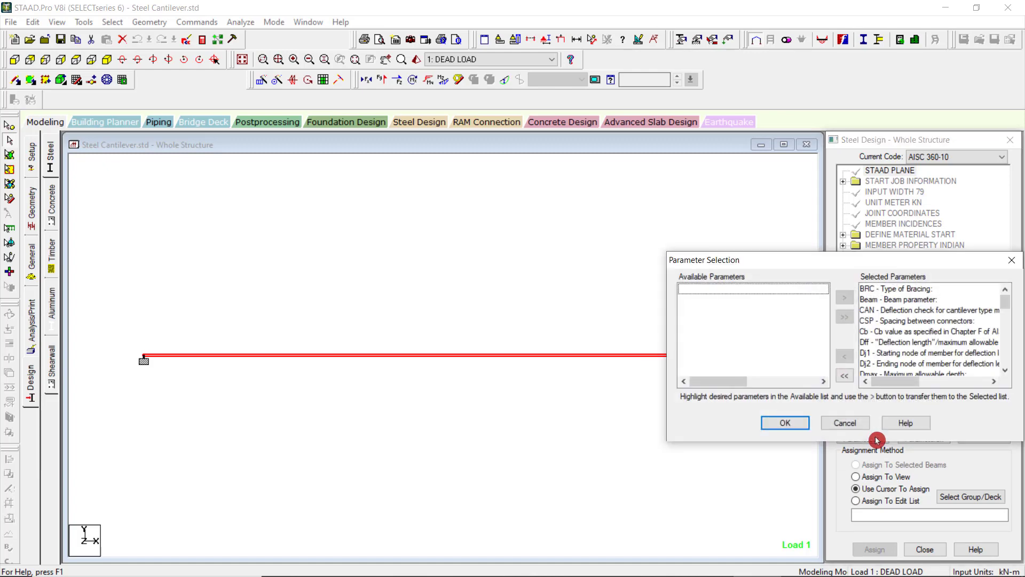
drag(904, 263, 541, 215)
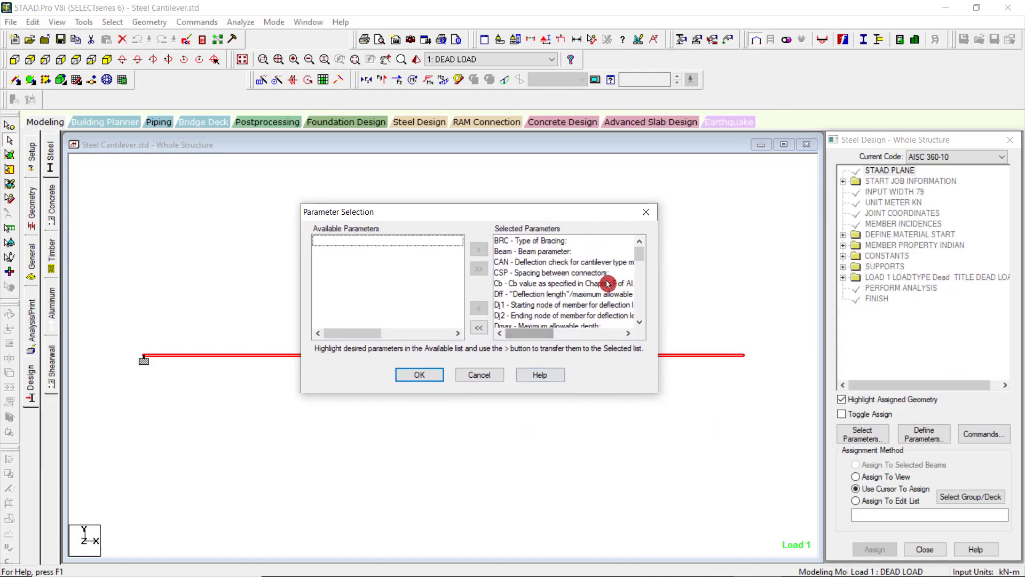
click(483, 331)
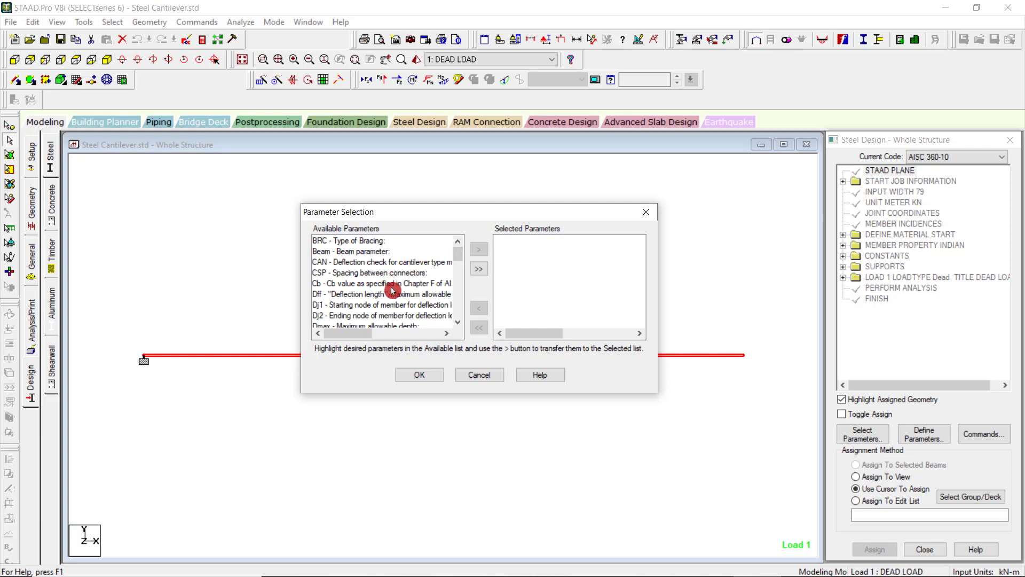
Select only Fu (ultimate tensile strength of steel) and Fyld (yield strength of steel) as design parameters and confirm.
scroll(392, 291, down, 1)
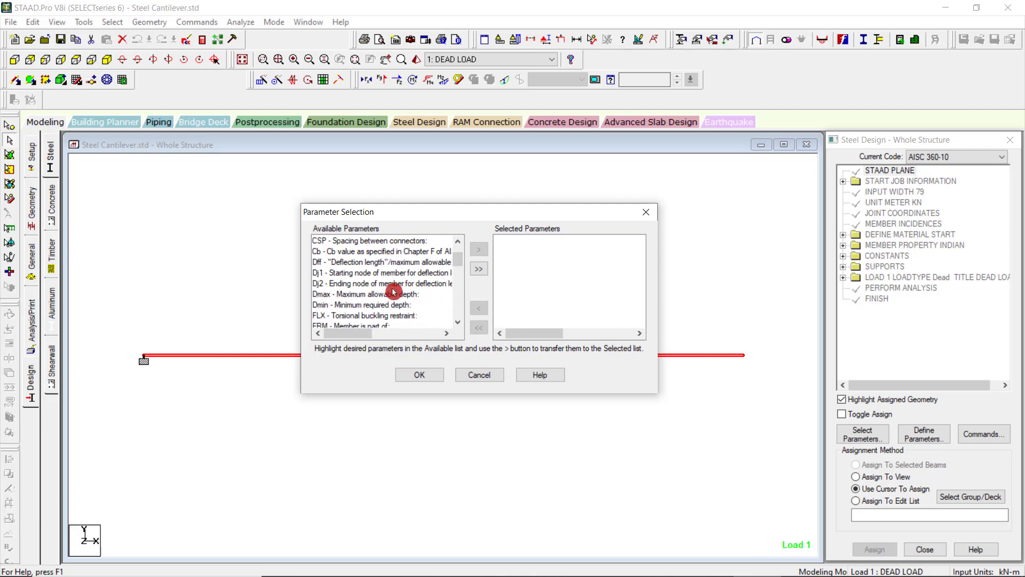
scroll(393, 292, down, 3)
scroll(398, 293, down, 3)
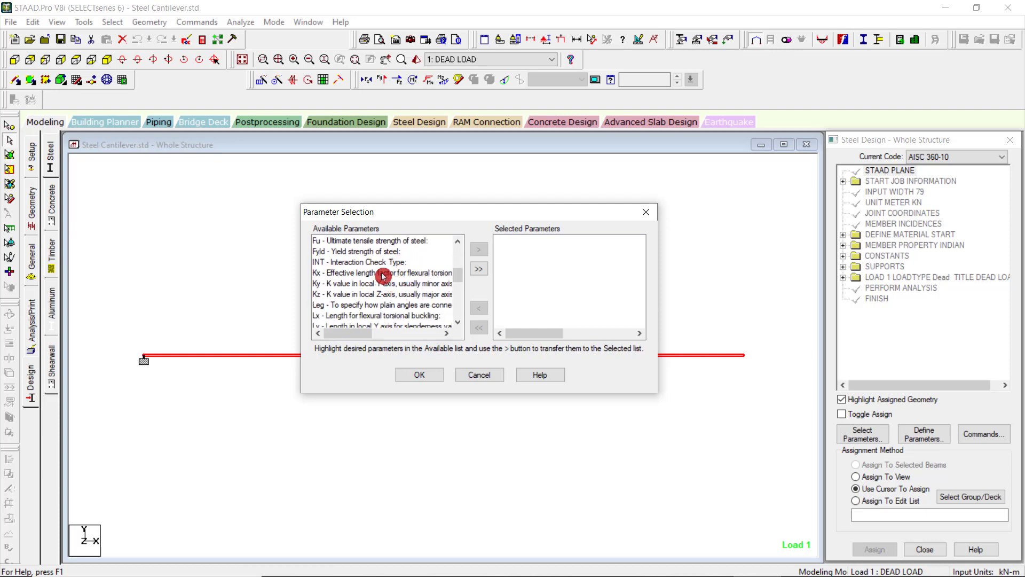
click(391, 243)
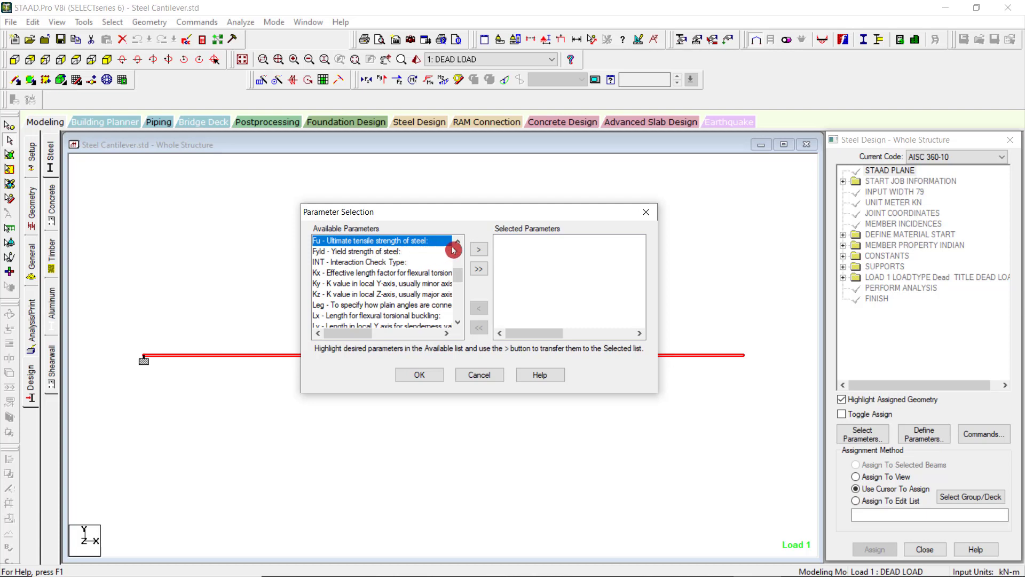
click(479, 250)
click(368, 251)
click(483, 253)
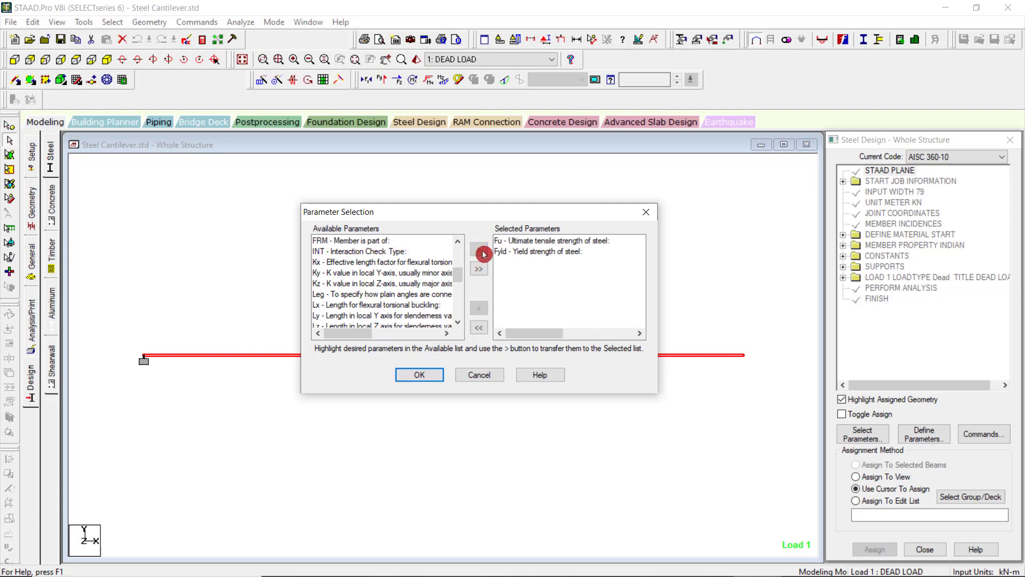
scroll(404, 295, down, 4)
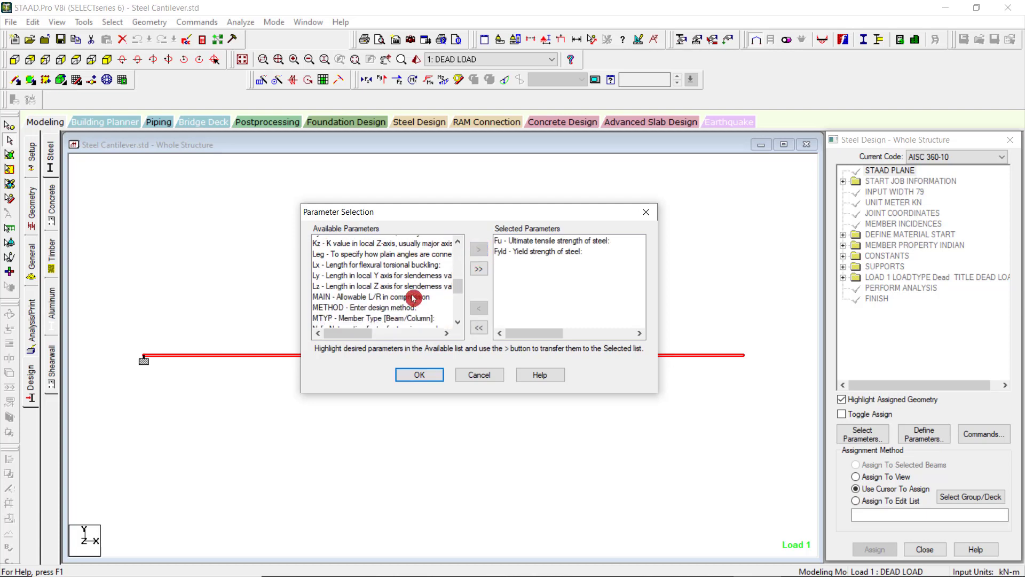
scroll(417, 299, down, 5)
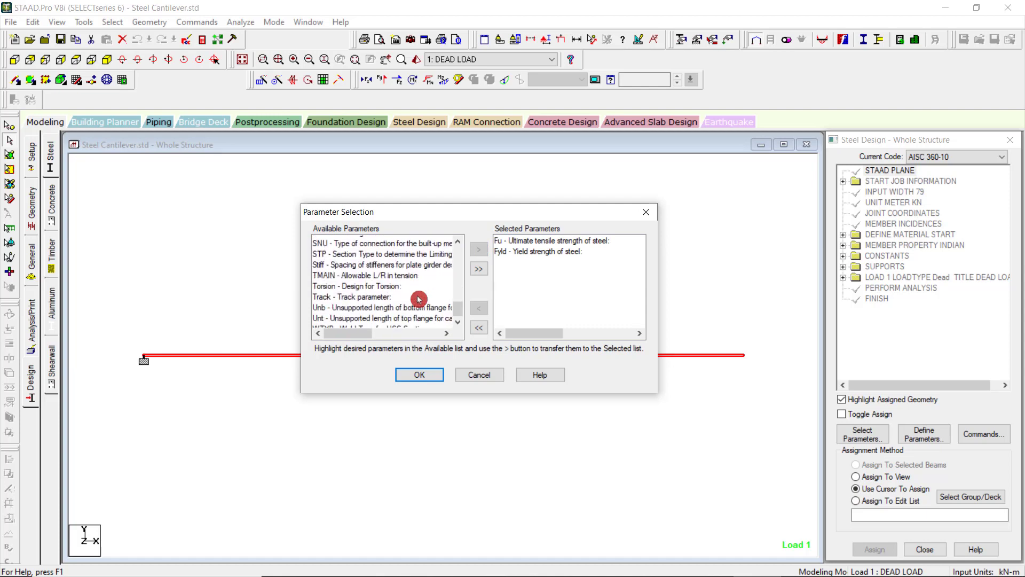
click(419, 376)
Open the definitions of the selected design parameters and review the FU and FYLD strength values.
click(921, 437)
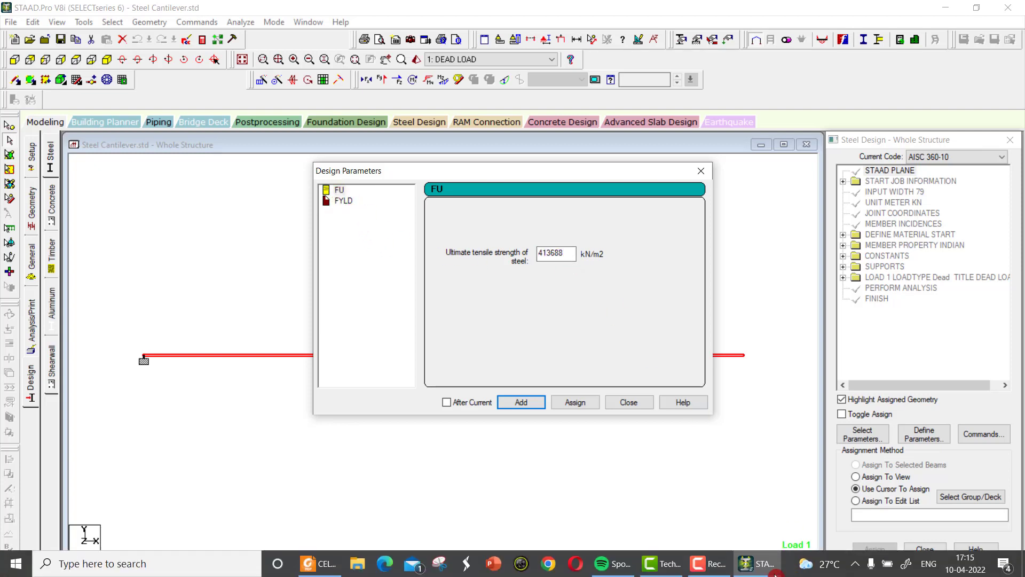
click(704, 568)
click(958, 547)
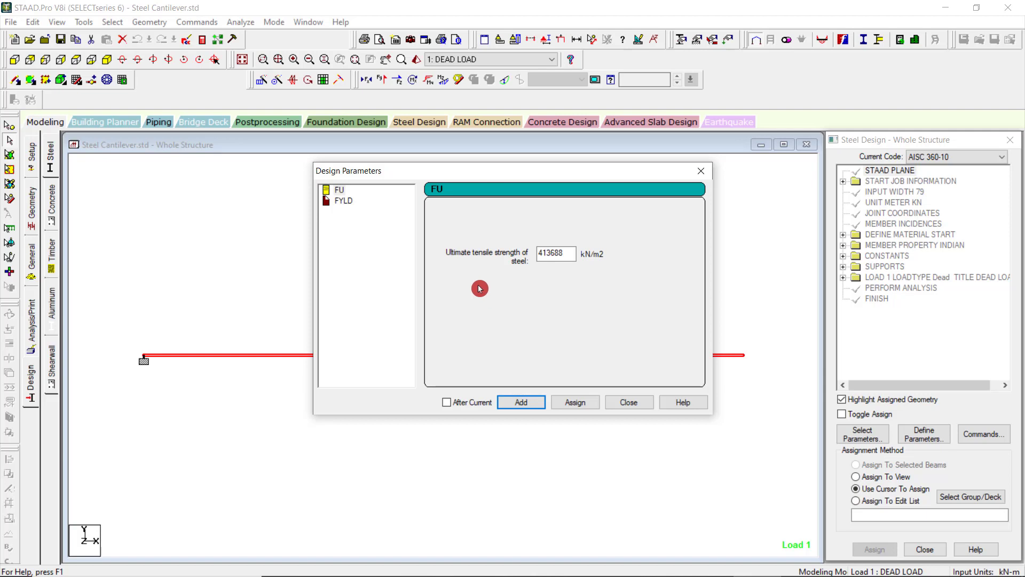
click(345, 202)
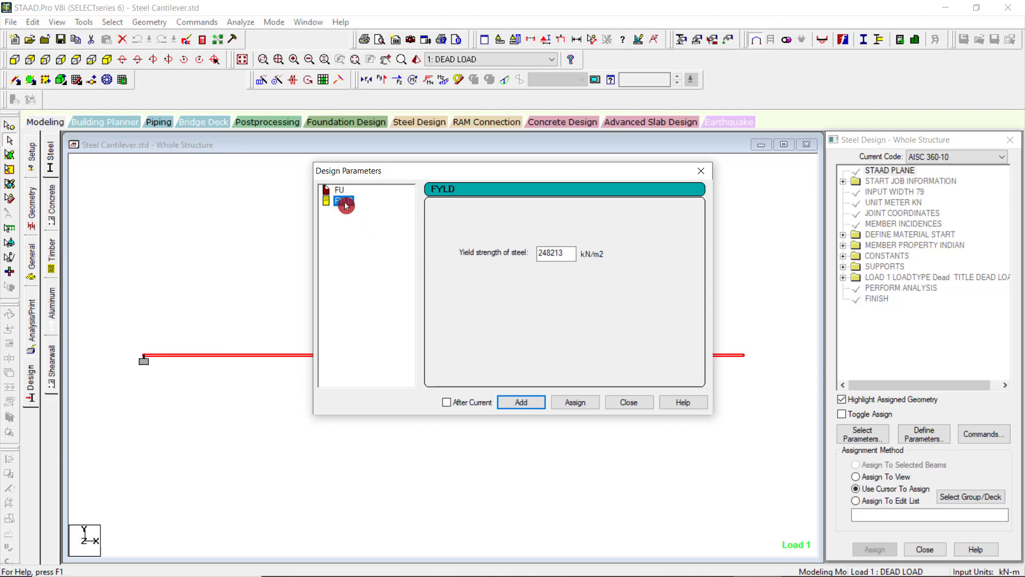
click(341, 190)
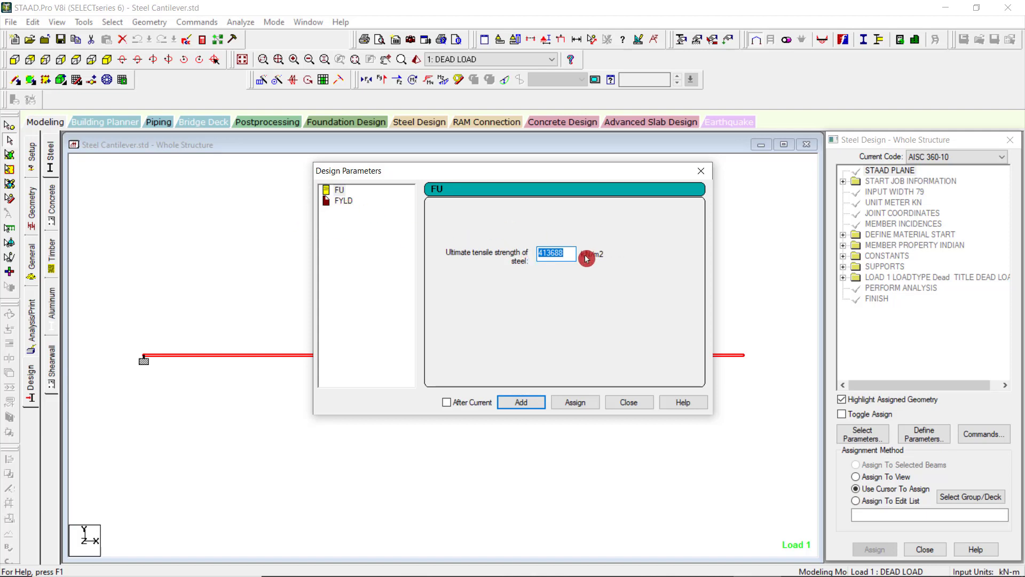
click(342, 202)
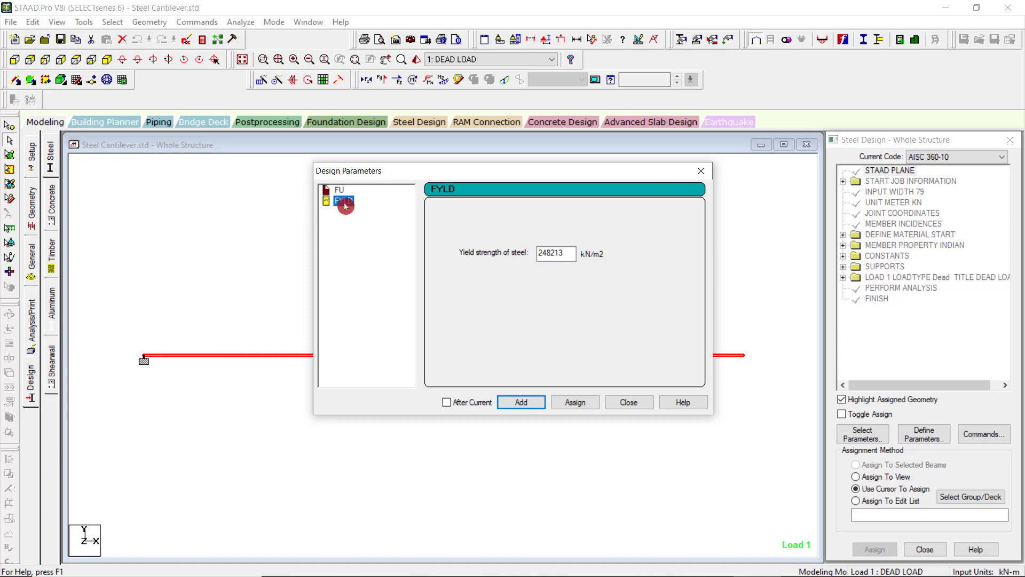
Add FYLD 248213 and FU 413688 to the steel design parameters without assigning them to the beam.
click(526, 406)
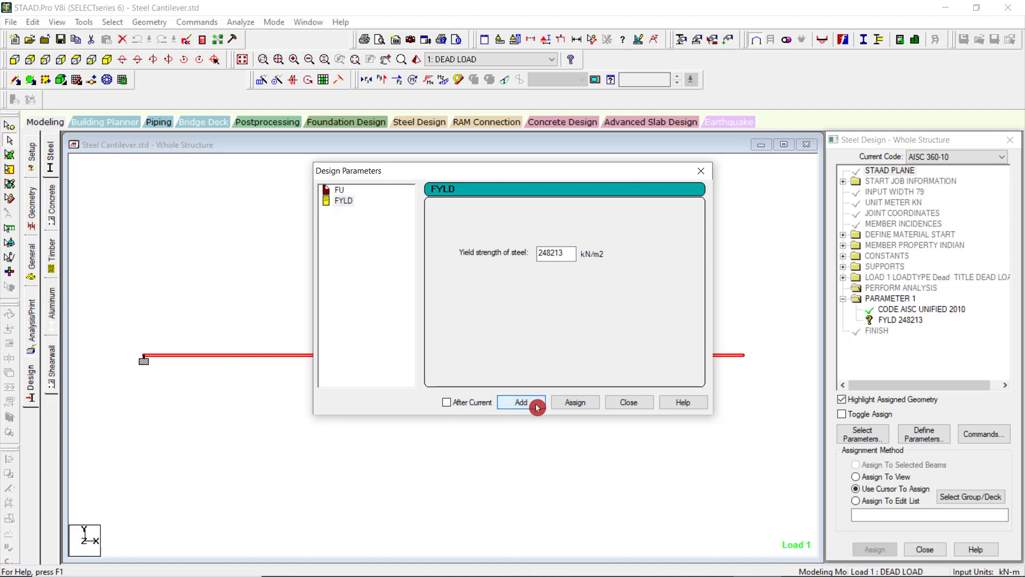
click(340, 190)
click(525, 405)
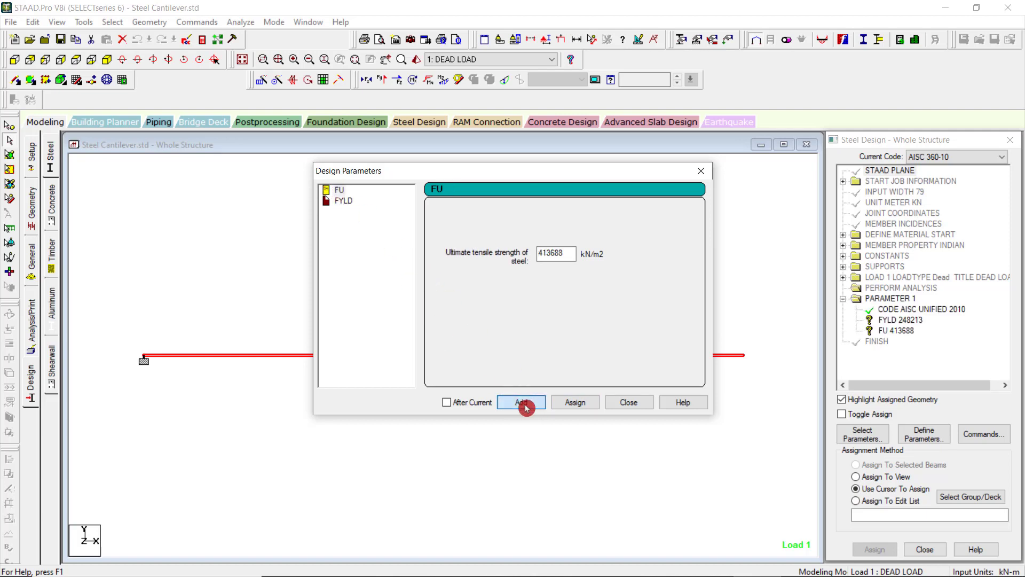
Assign the FU 413688 and FYLD 248213 kN/m2 parameters to the beam and close the parameter definitions.
click(583, 410)
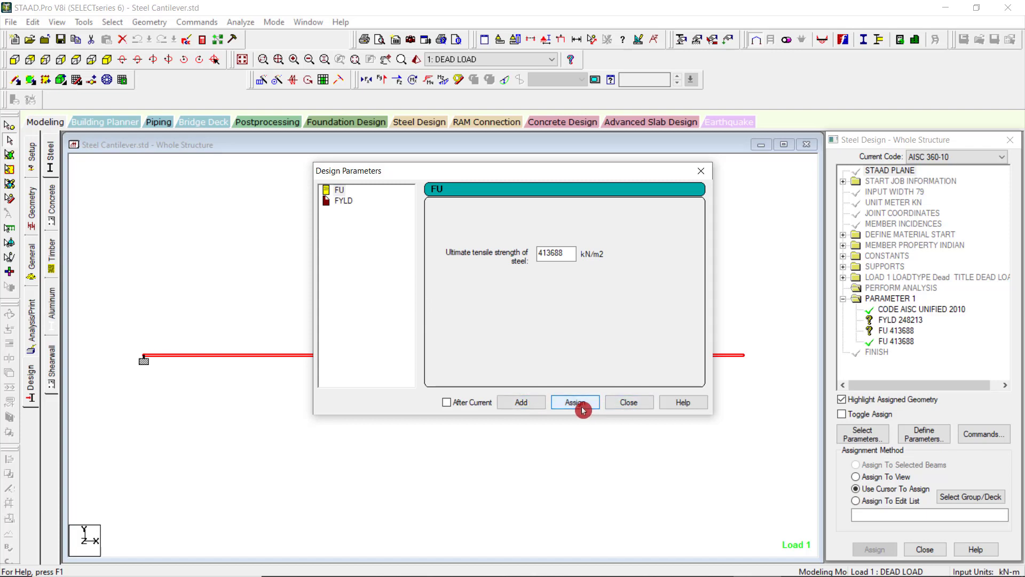
click(910, 324)
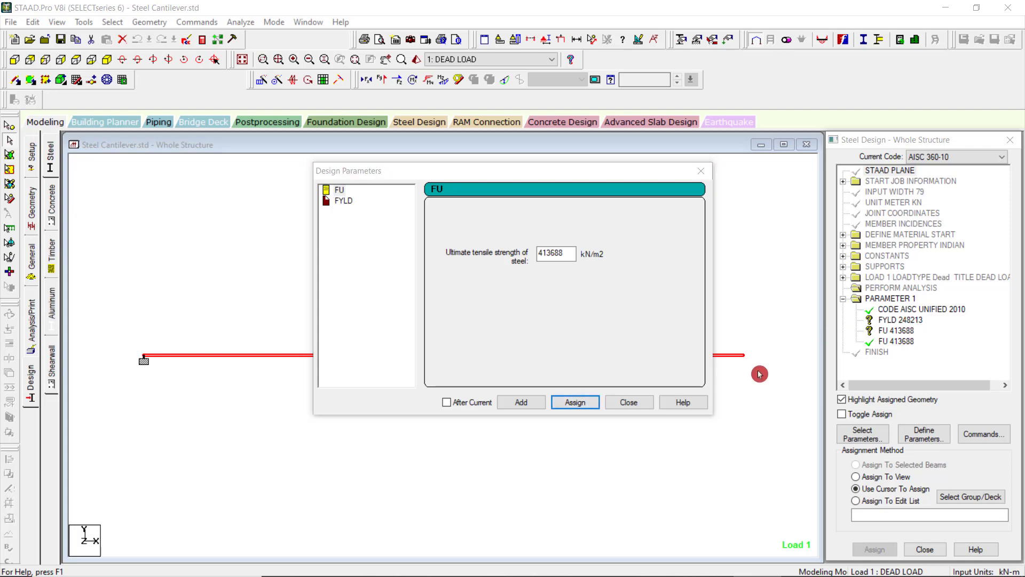
click(353, 208)
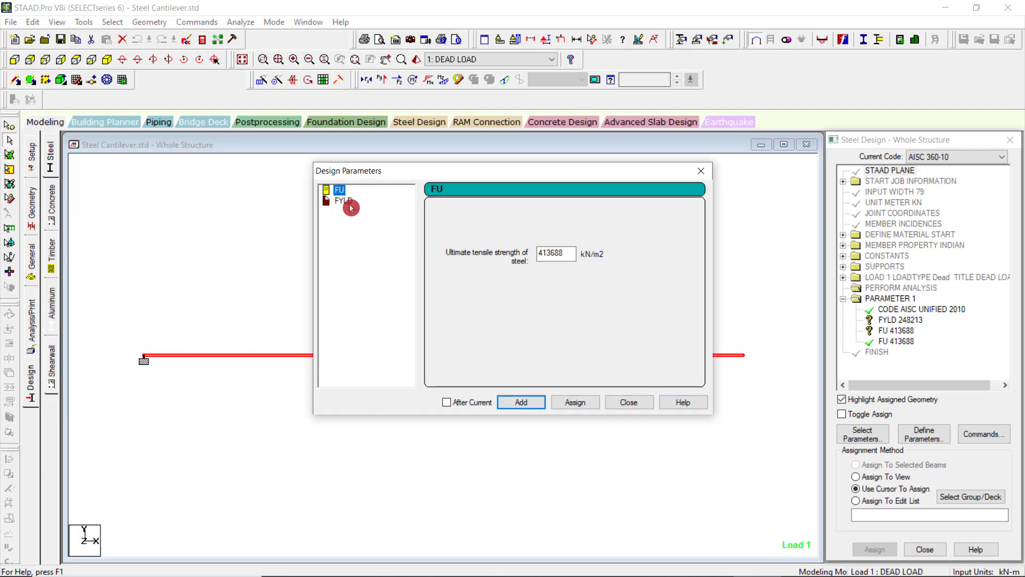
click(347, 202)
click(581, 409)
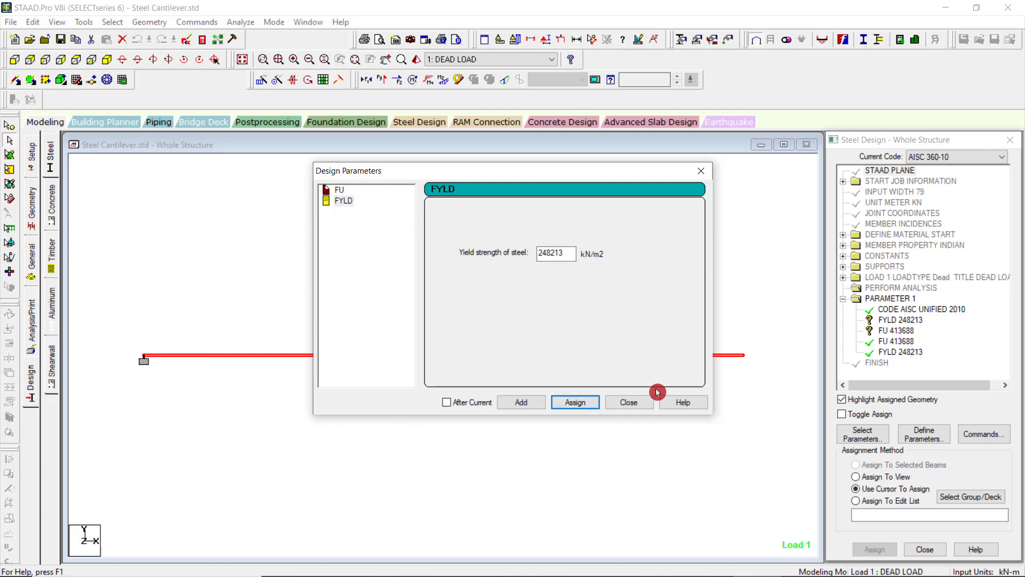
click(630, 404)
Delete the duplicate unassigned FU 413688 and FYLD 248213 entries from the steel design parameters.
click(892, 324)
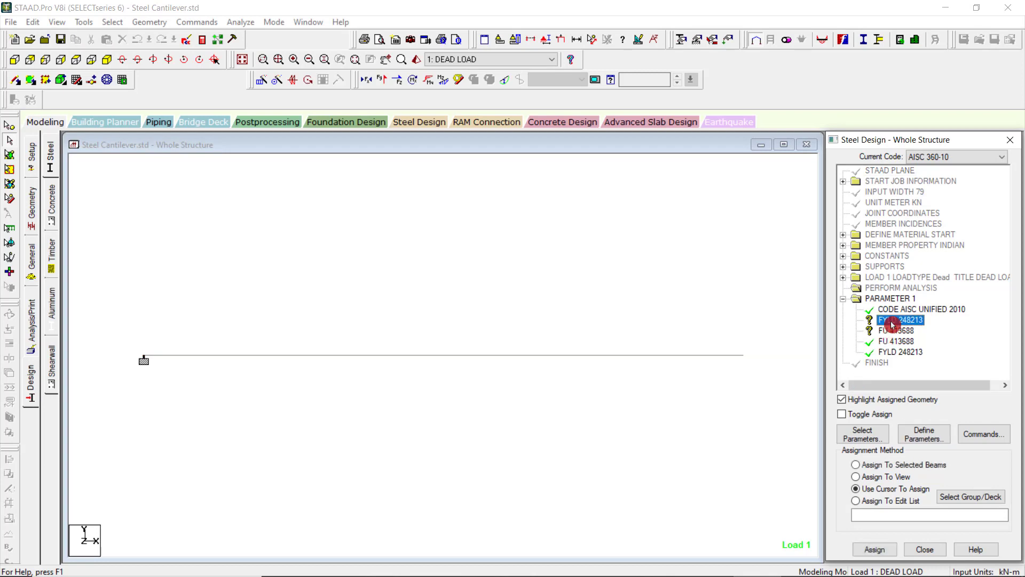
right_click(893, 324)
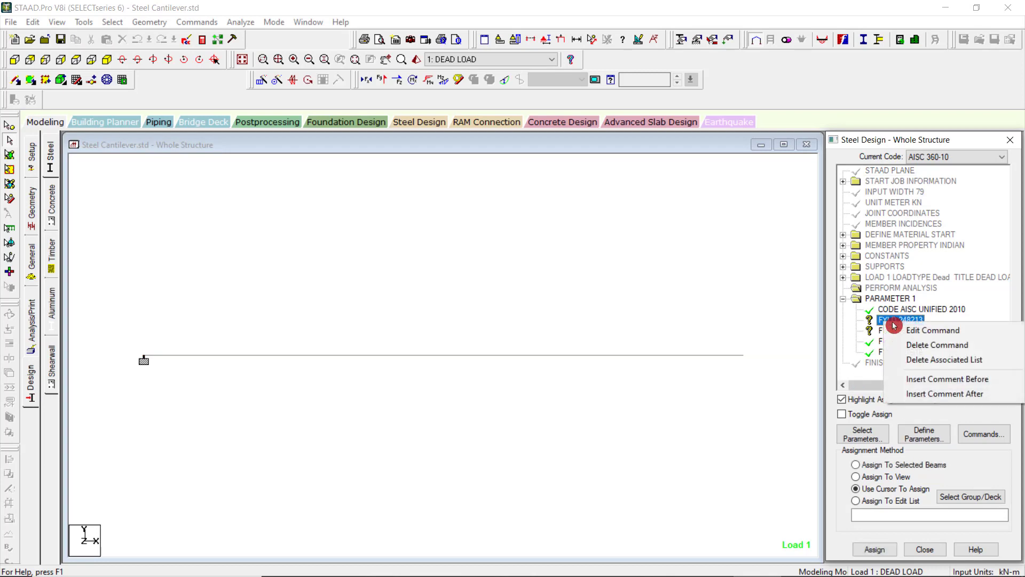
click(927, 361)
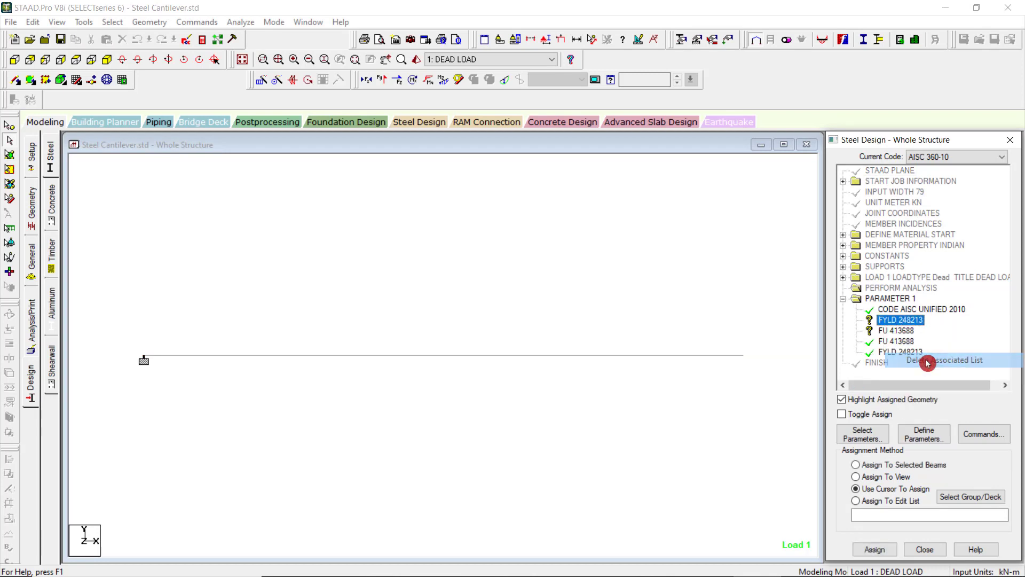
right_click(900, 332)
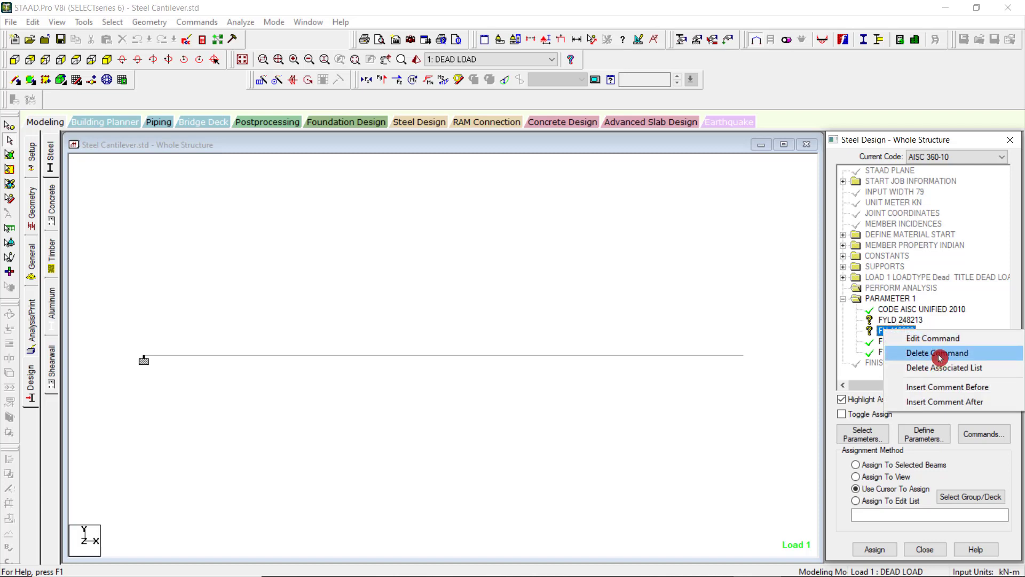
click(939, 354)
click(933, 383)
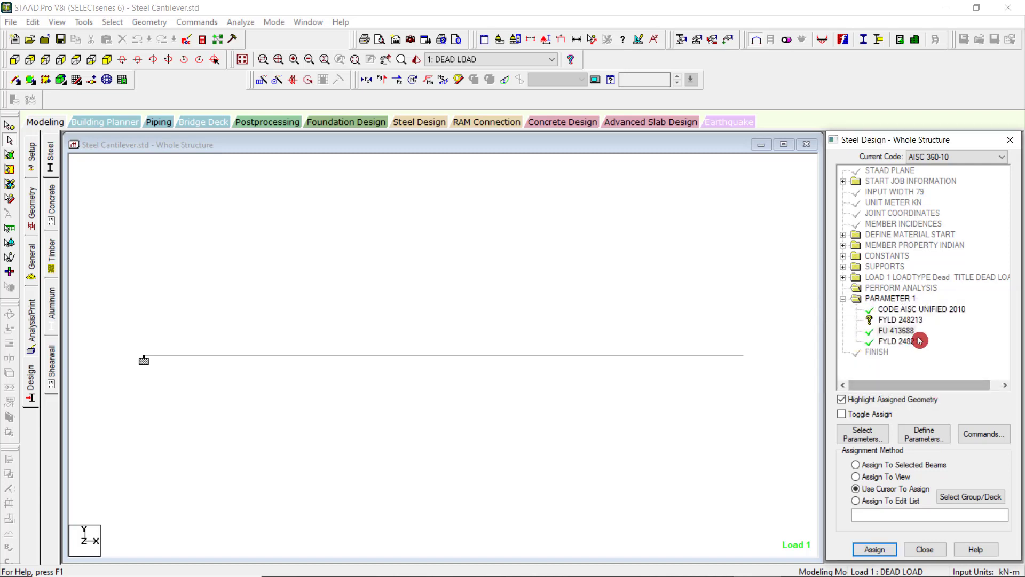
right_click(900, 320)
click(938, 345)
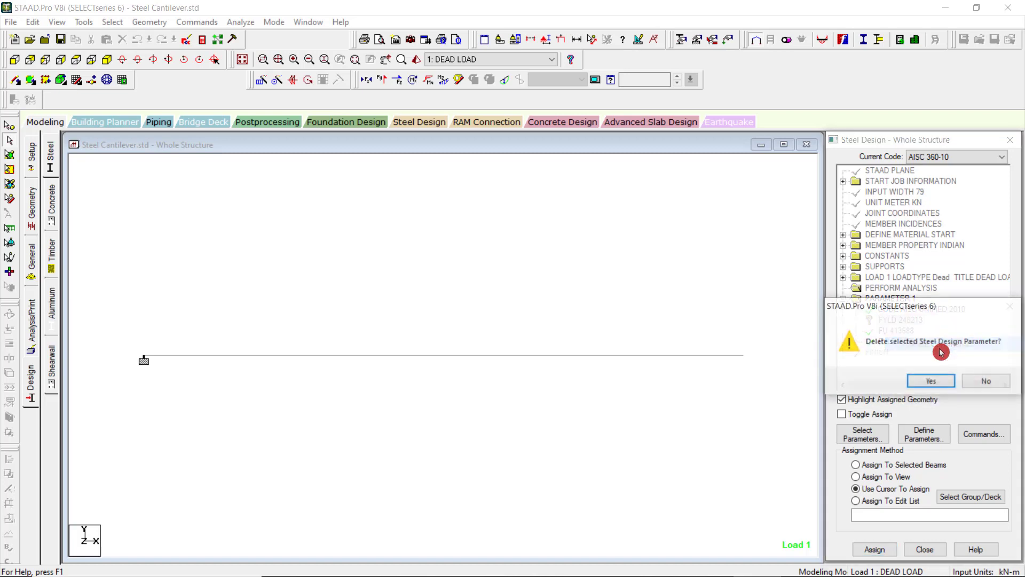
click(933, 380)
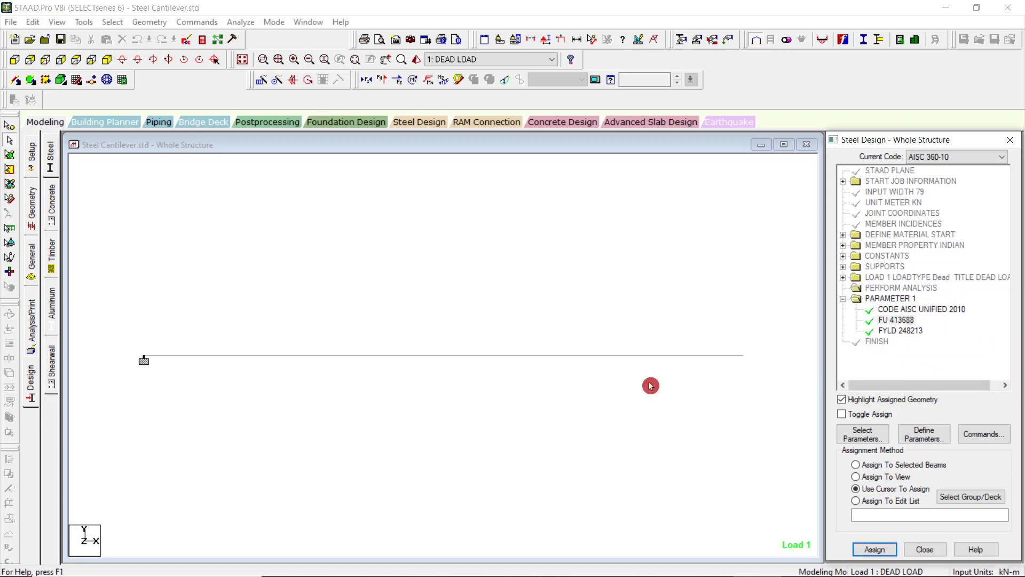
Add a CHECK CODE design command placed after the current entry in the steel design list.
click(982, 435)
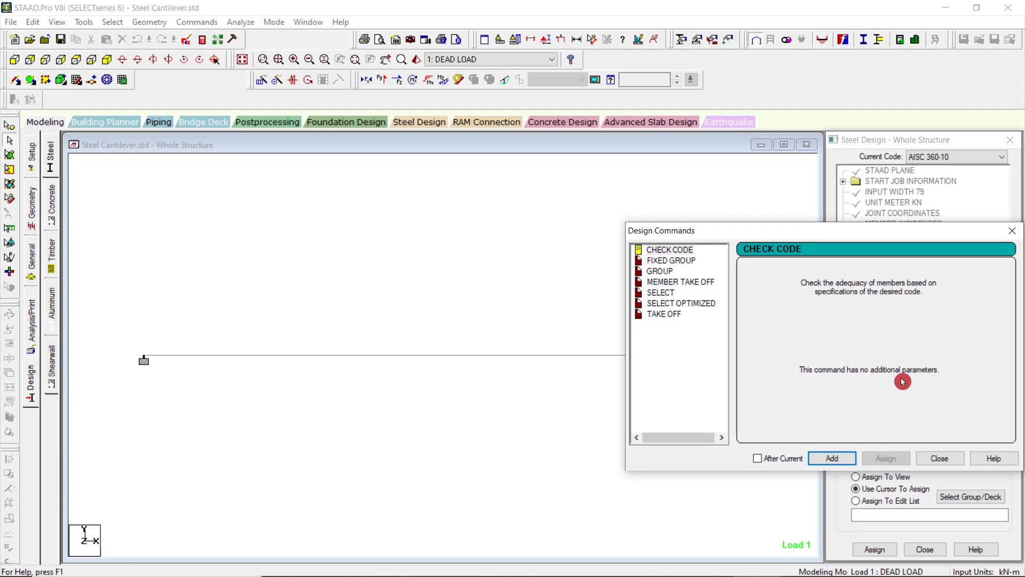
click(684, 249)
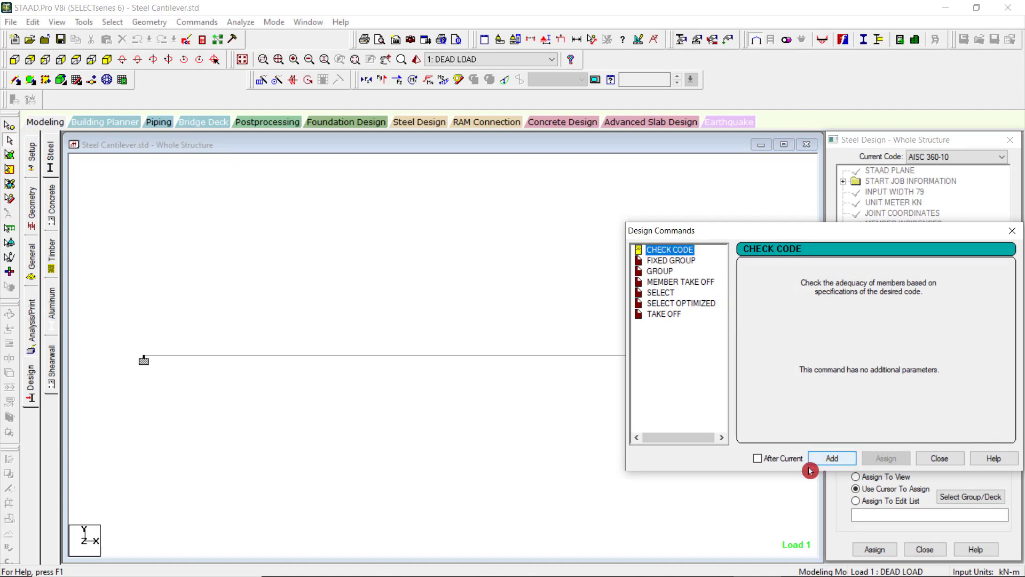
click(758, 458)
click(830, 460)
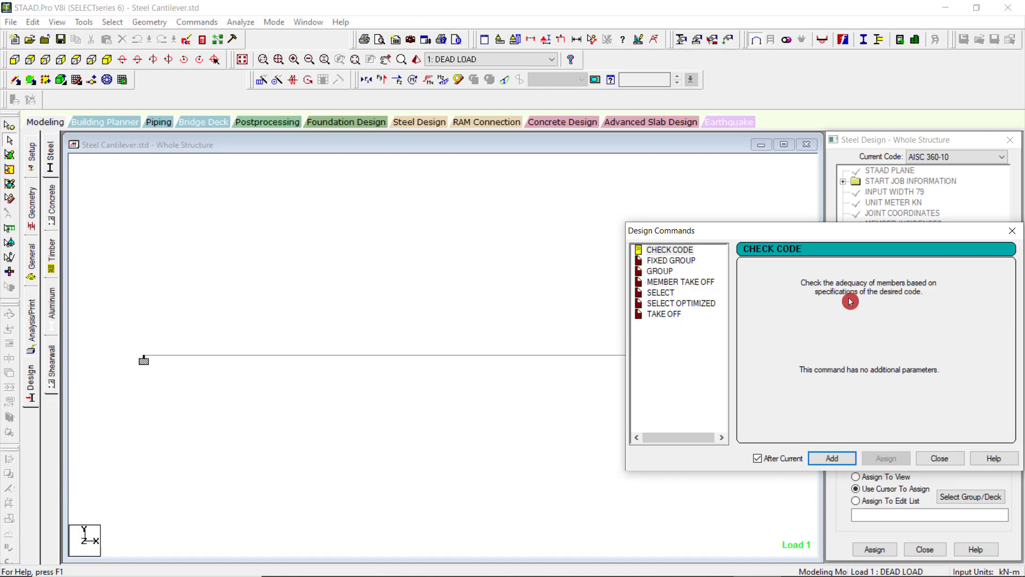
Review the FIXED GROUP and MEMBER TAKE OFF design commands, add TAKE OFF after the current entry, and close the design commands.
click(680, 254)
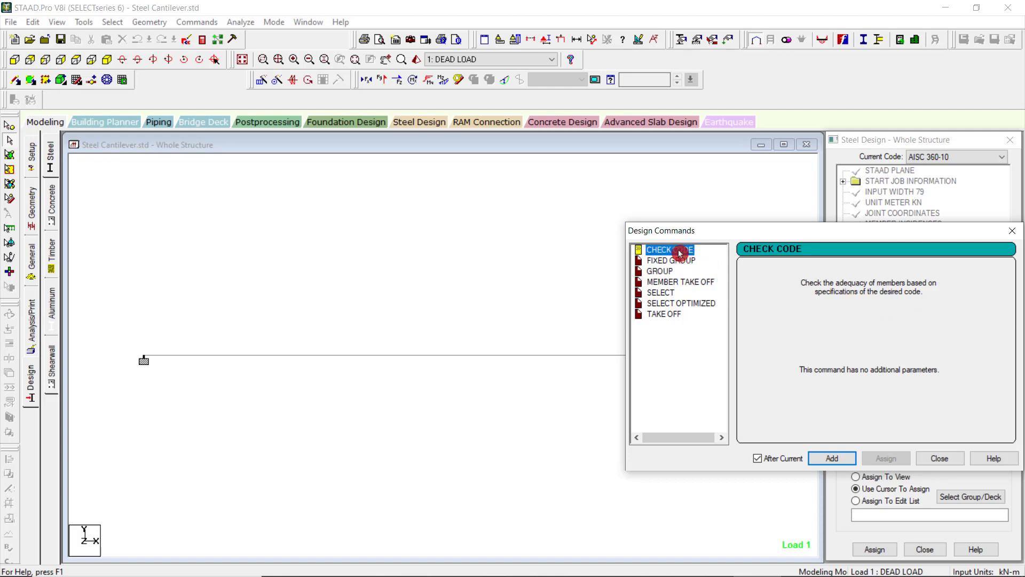
click(683, 261)
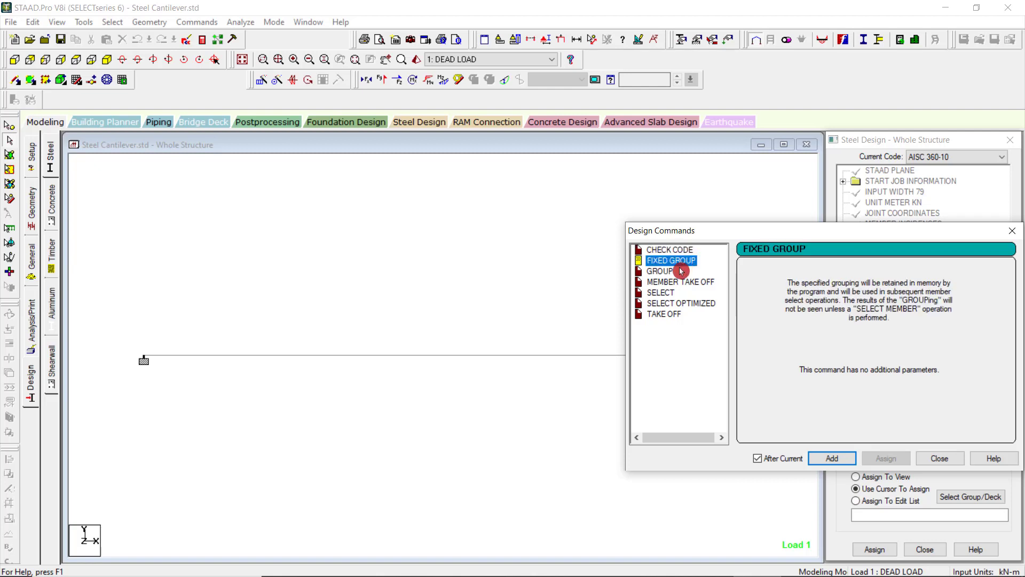
click(682, 284)
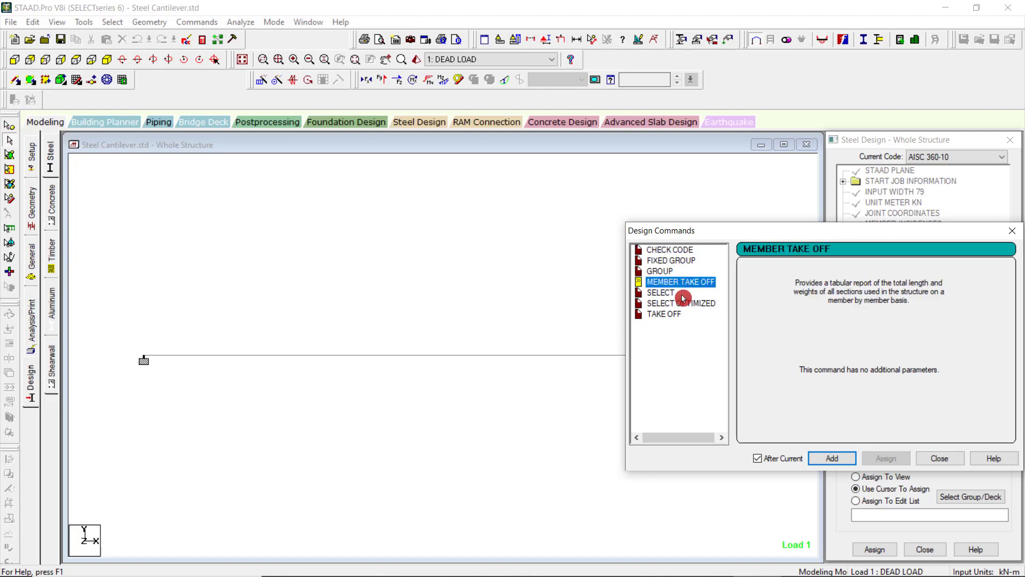
click(684, 313)
click(835, 460)
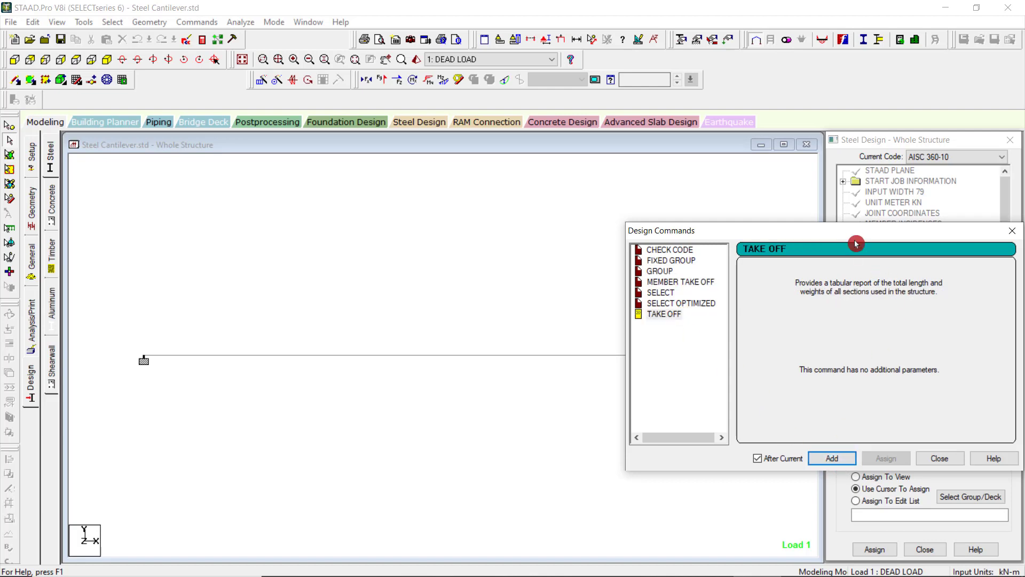
drag(853, 235, 434, 221)
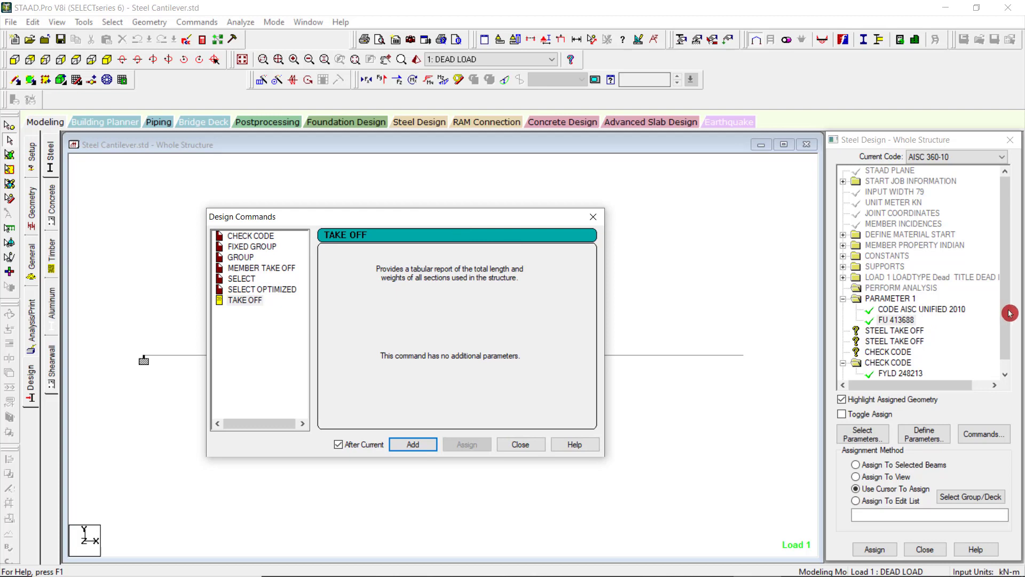
click(527, 446)
Delete both unassigned STEEL TAKE OFF commands from the steel design list.
click(909, 331)
right_click(909, 333)
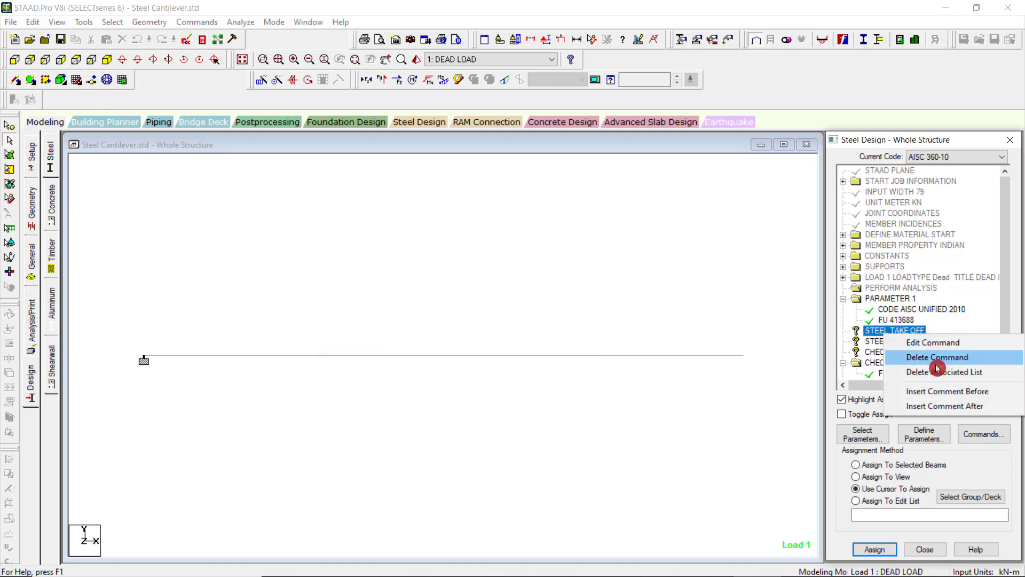
click(943, 359)
click(924, 383)
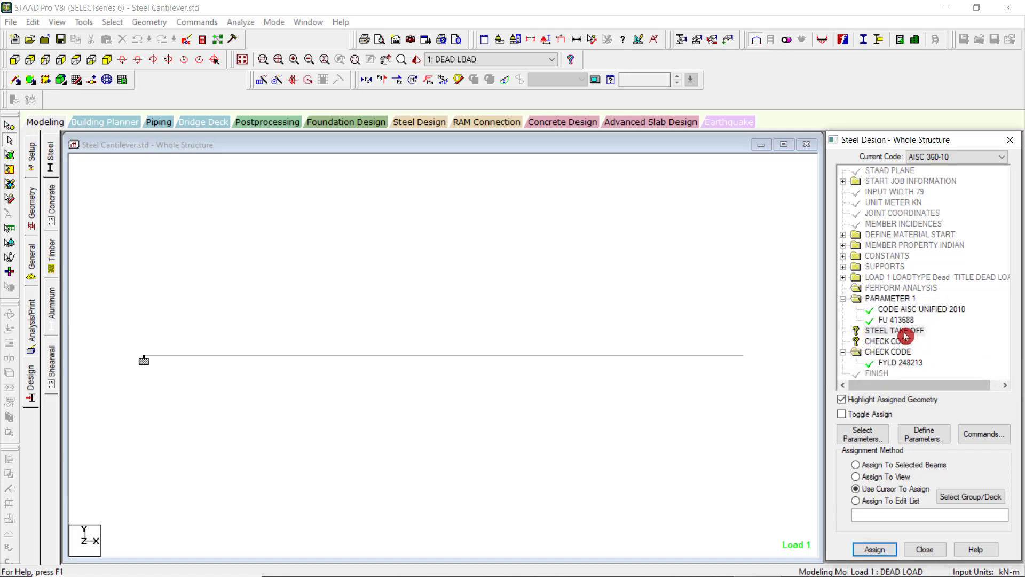
right_click(907, 332)
click(921, 354)
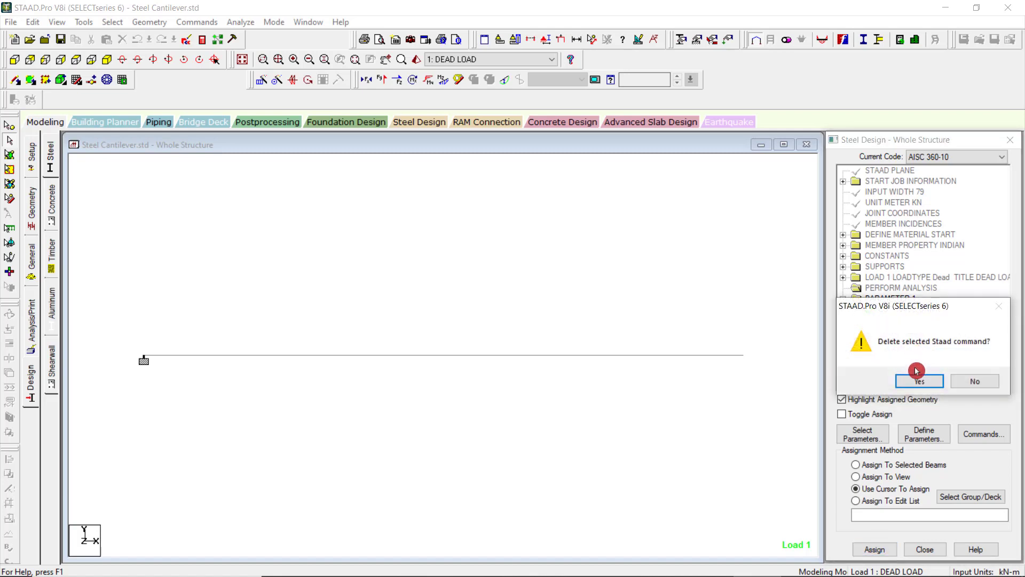
click(918, 378)
Delete both CHECK CODE commands from the steel design list.
right_click(898, 332)
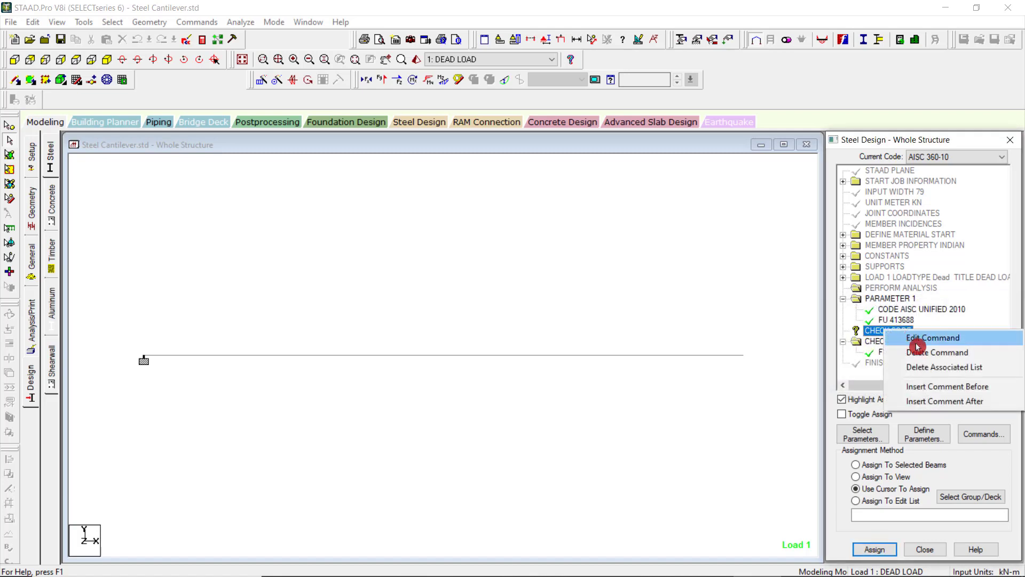
click(932, 353)
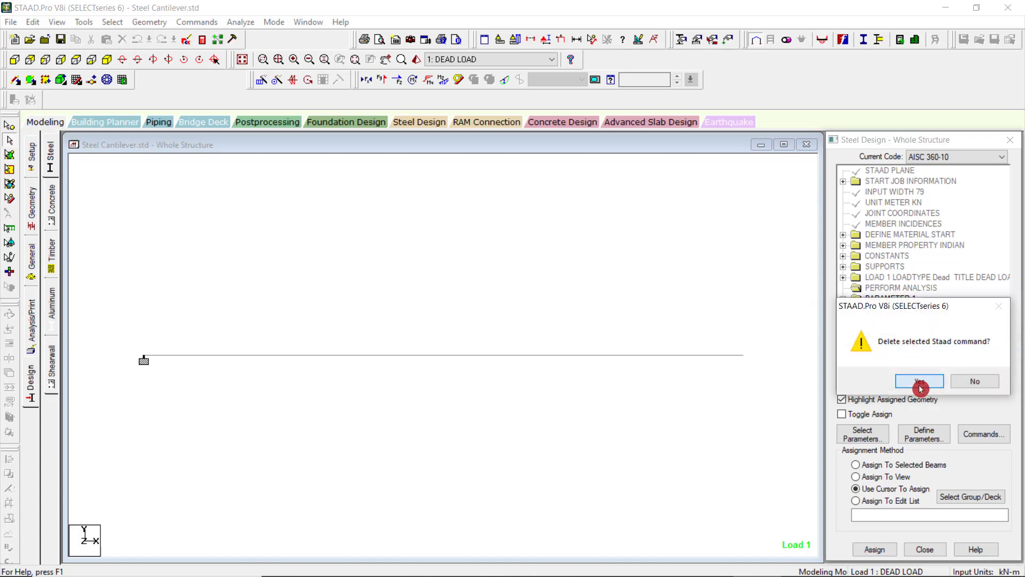
click(920, 379)
right_click(899, 333)
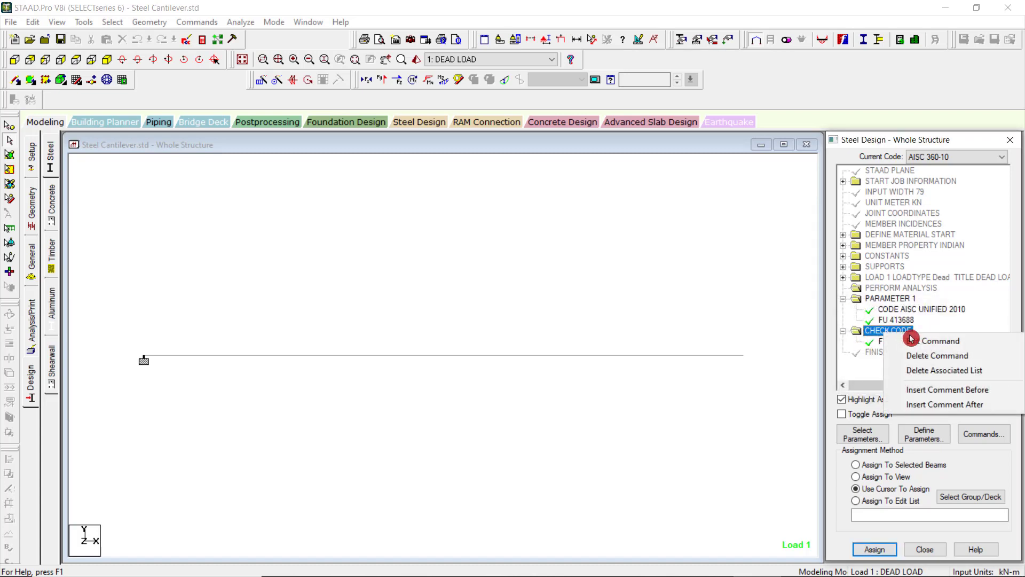
click(937, 355)
click(928, 382)
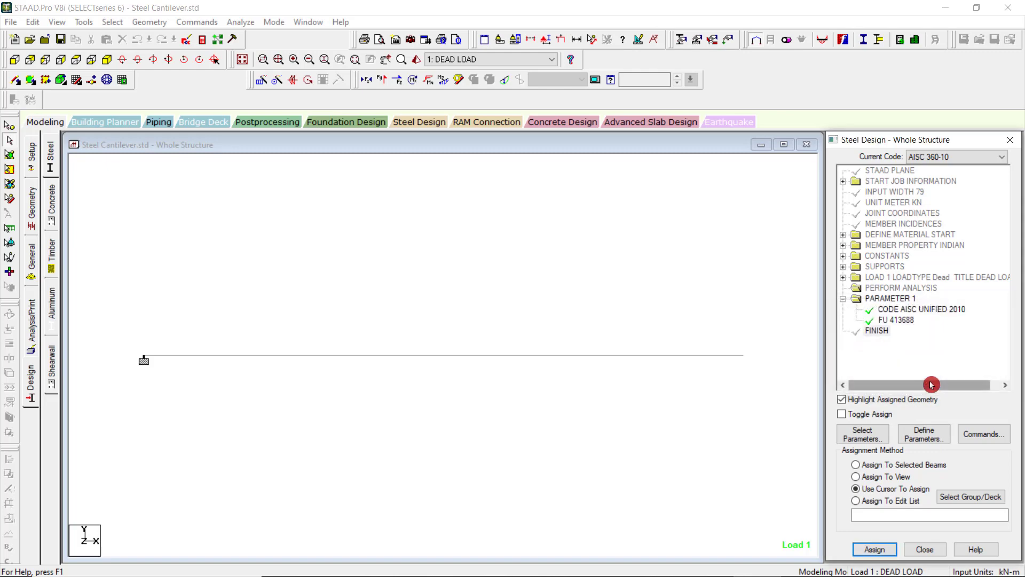
Add the FYLD yield strength parameter of 248213 kN/m2 and close the parameter definitions.
click(990, 436)
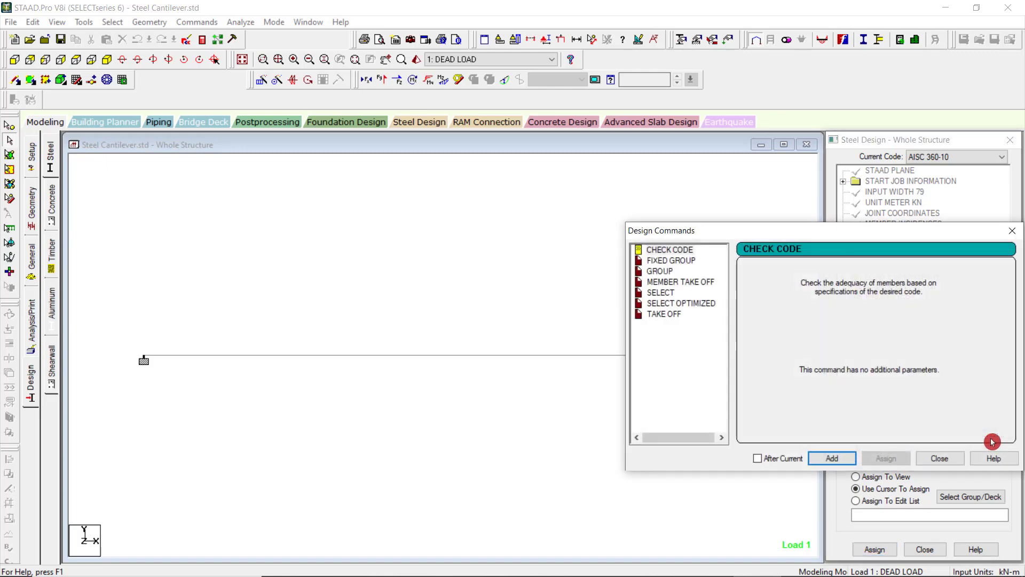
click(1011, 232)
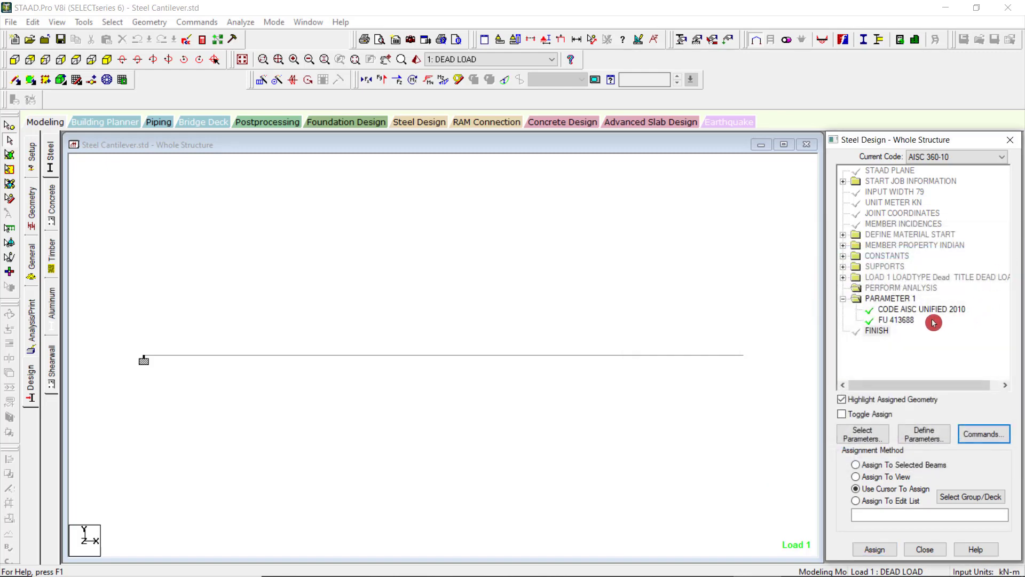
click(934, 436)
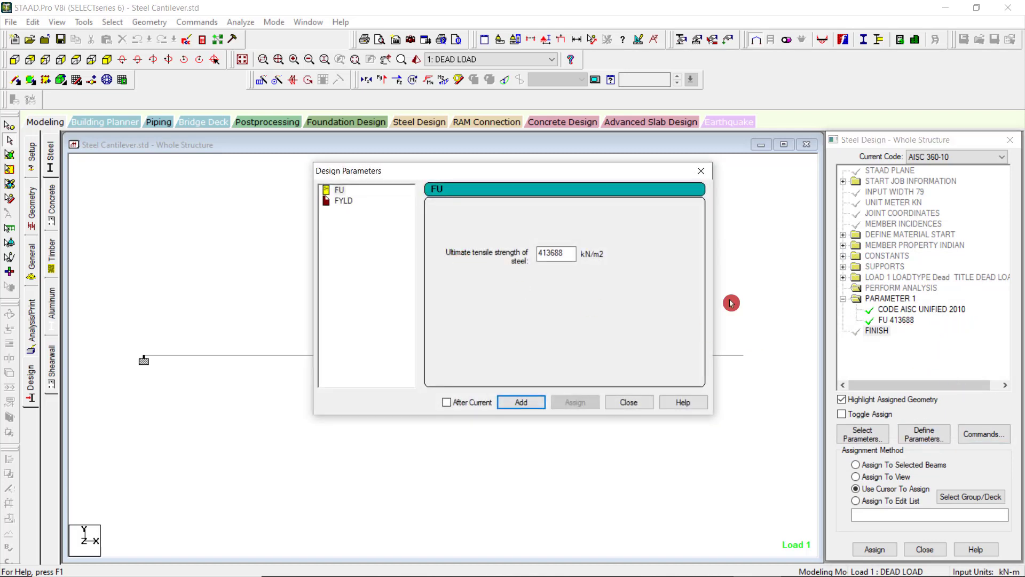
click(345, 201)
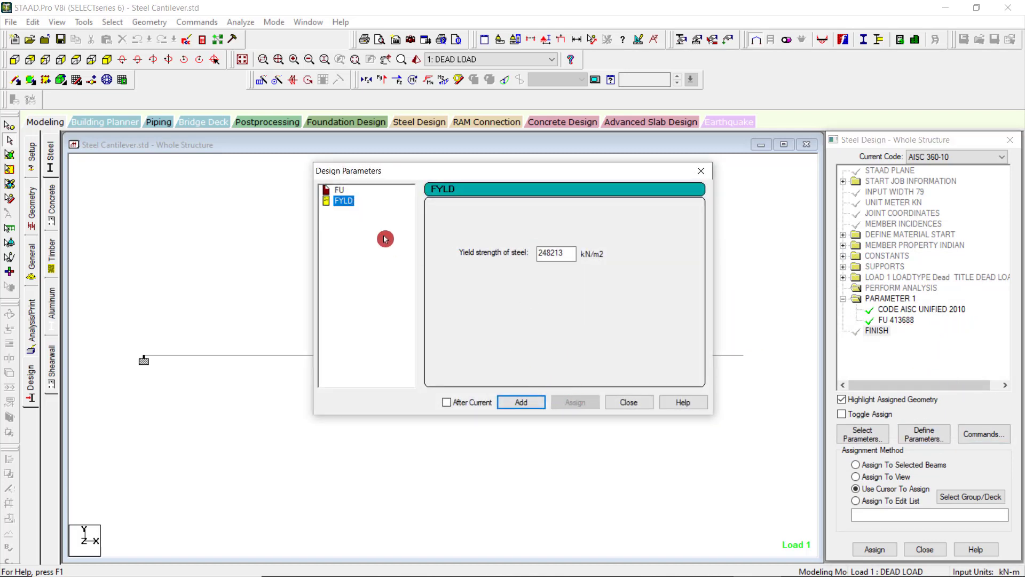
click(521, 402)
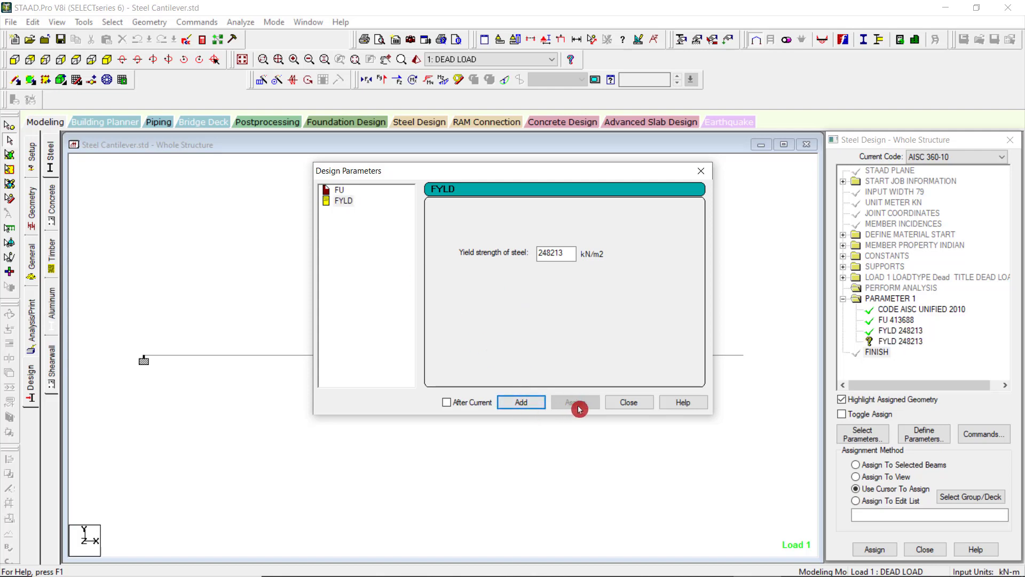
click(640, 406)
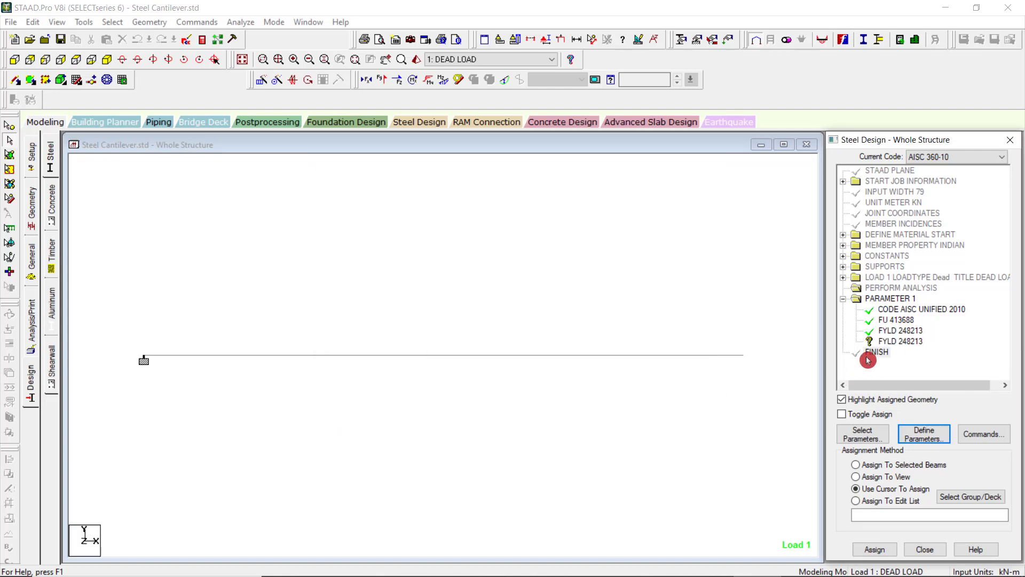
Try to assign the unassigned FYLD 248213 entry to the cantilever beam and check its definition.
click(891, 343)
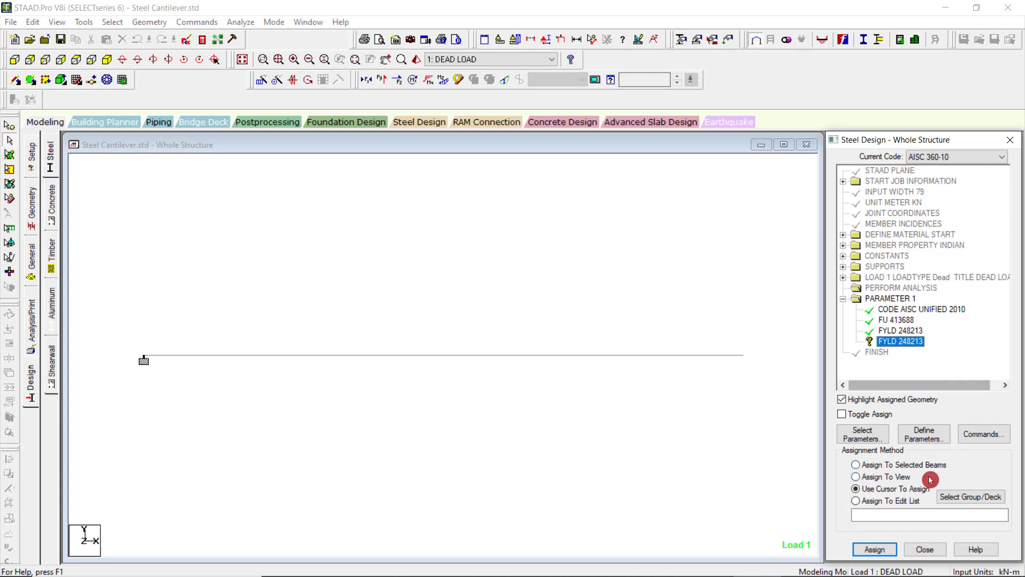
drag(462, 314, 561, 417)
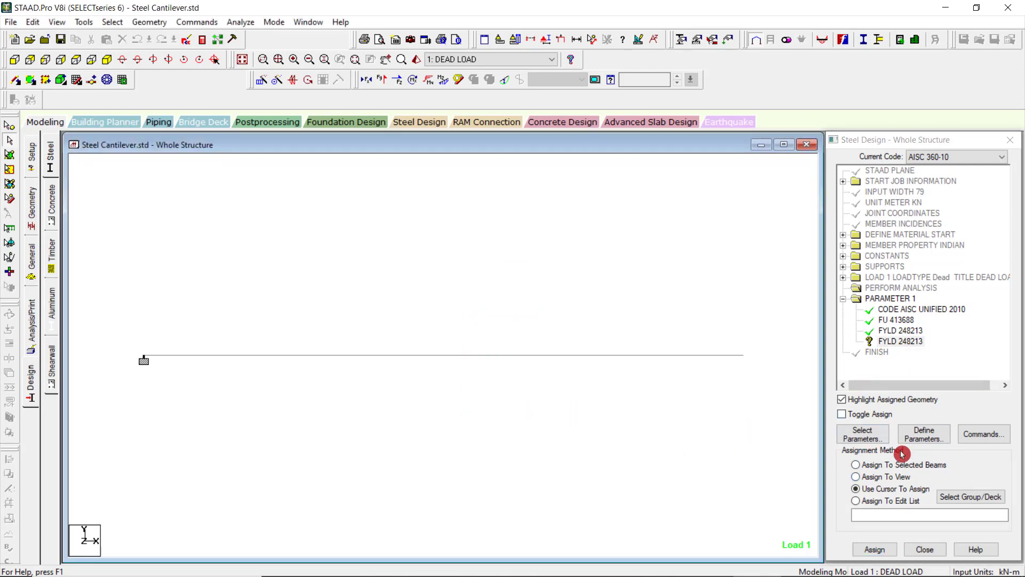
click(876, 466)
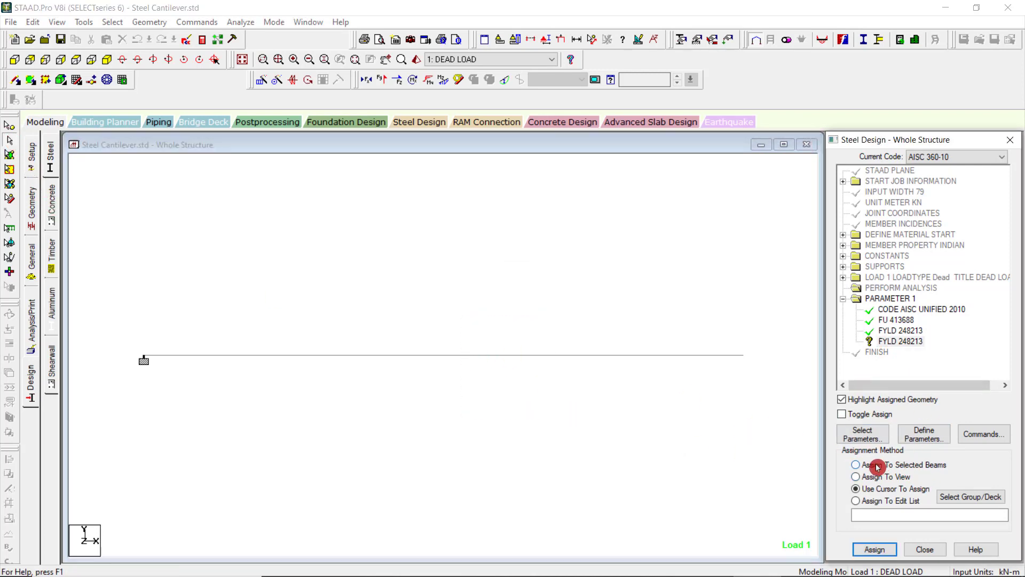
click(497, 310)
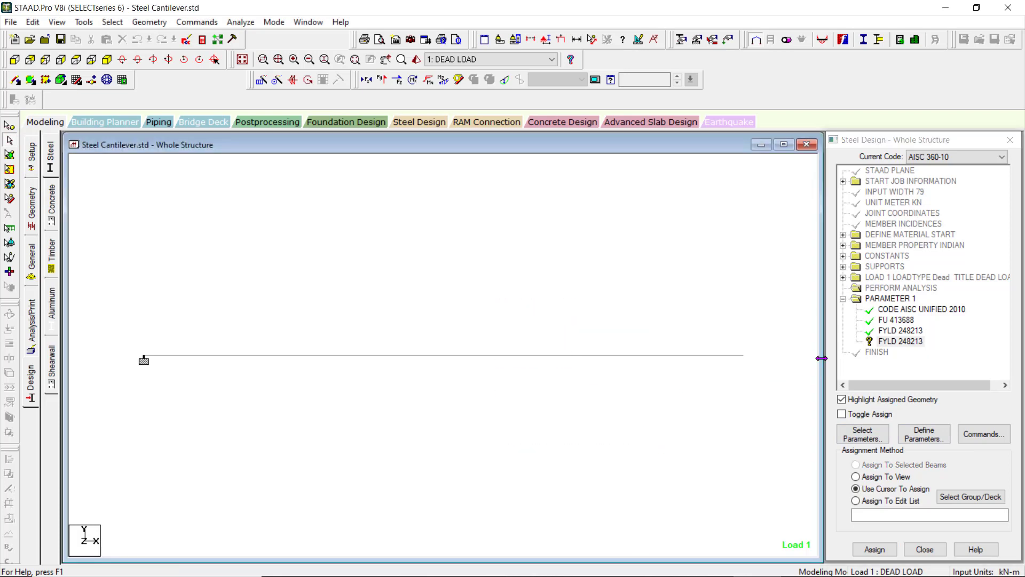
double_click(883, 346)
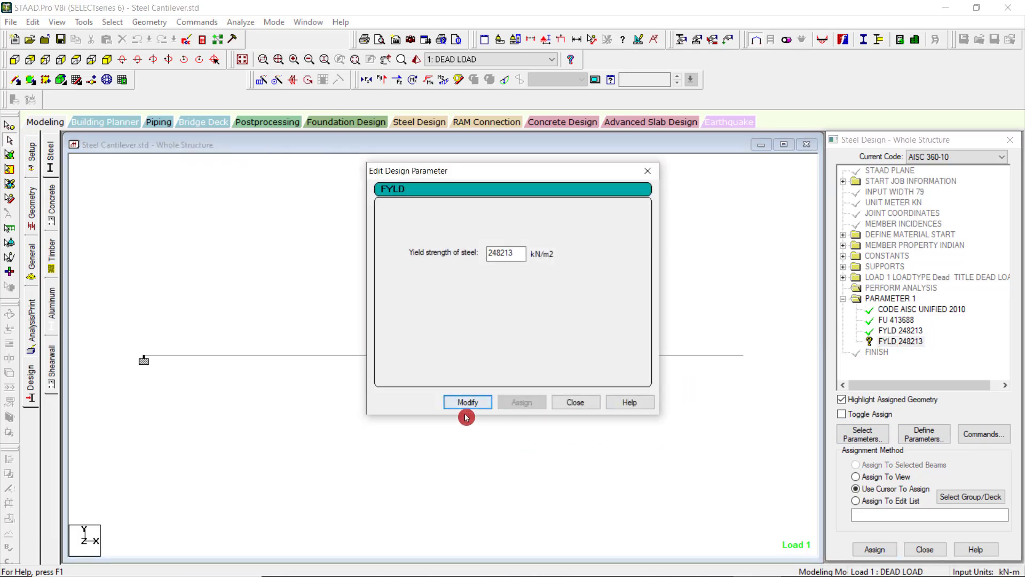
click(572, 406)
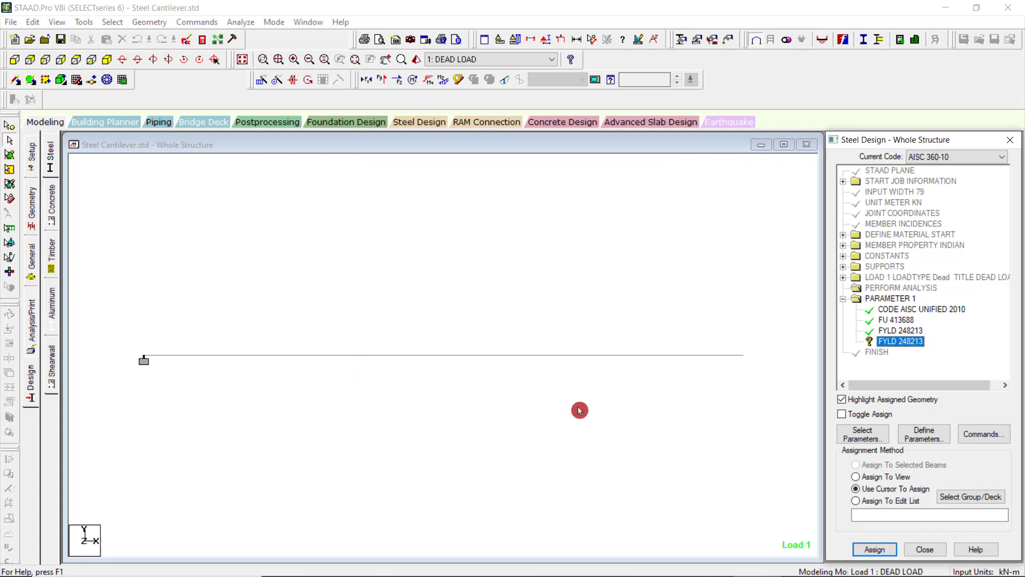
Delete the duplicate unassigned FYLD 248213 parameter from the steel design list.
right_click(913, 346)
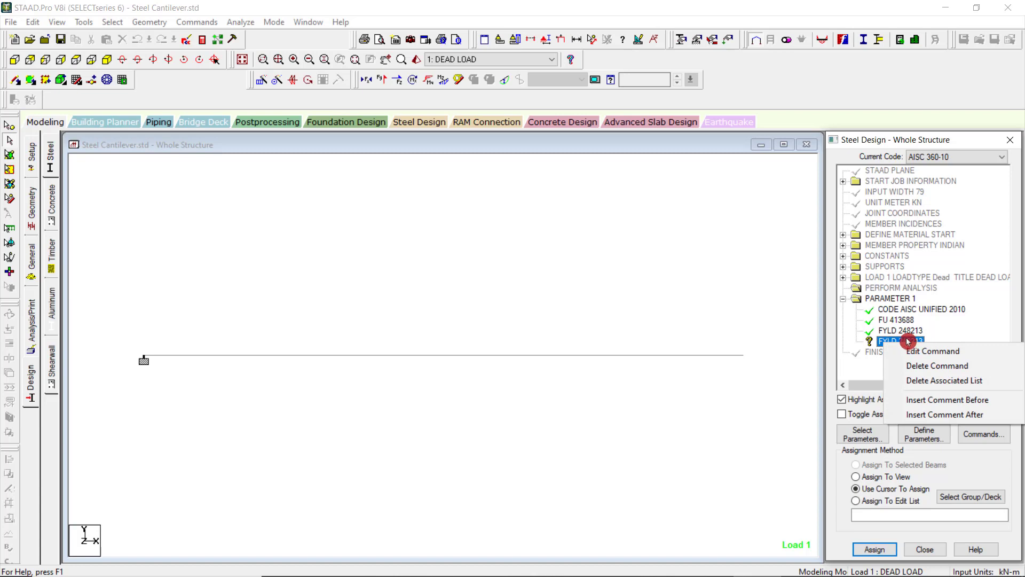
click(937, 365)
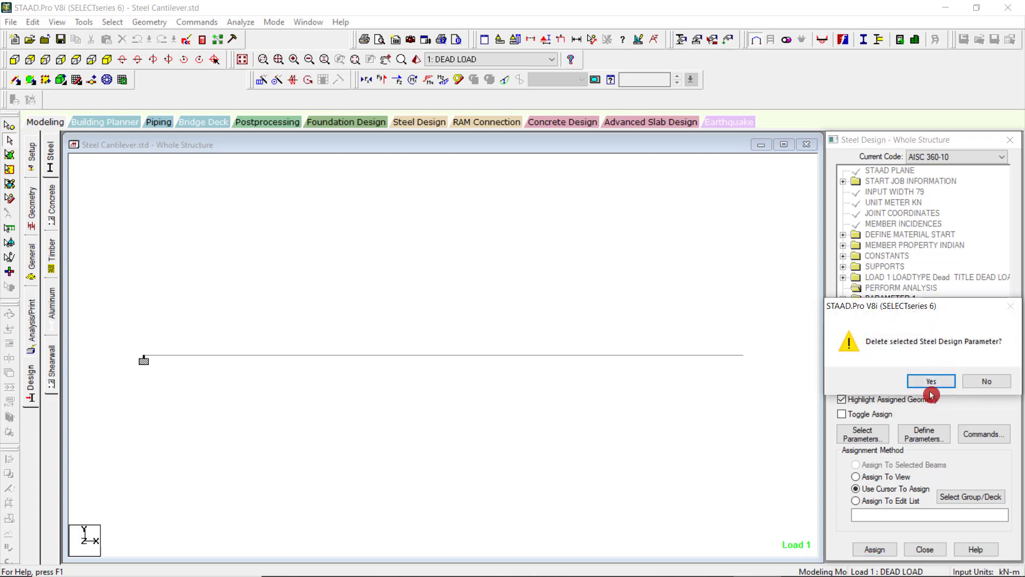
click(931, 381)
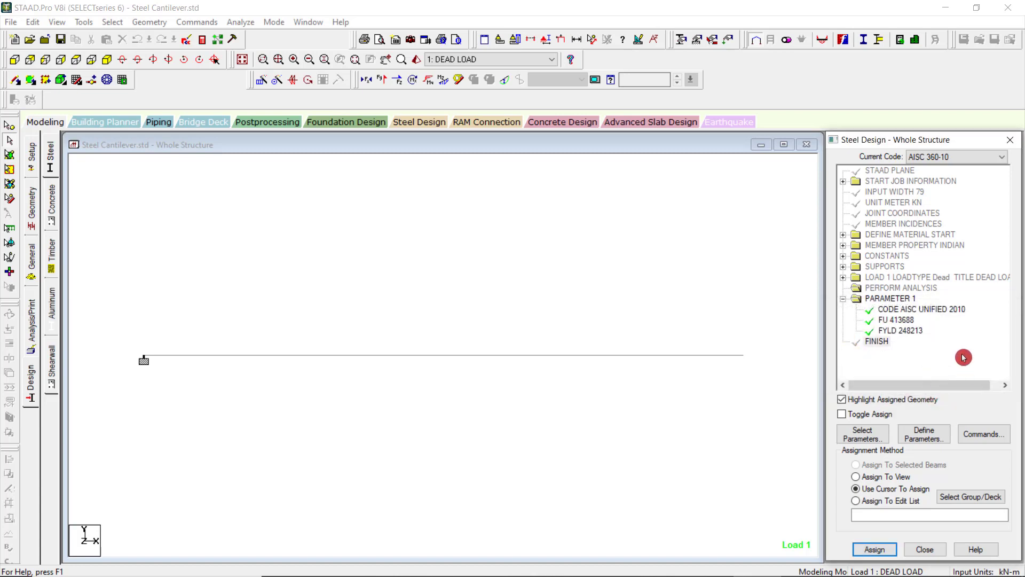
Delete the CODE AISC UNIFIED 2010 entry to clear the PARAMETER 1 block from the steel design list.
click(920, 309)
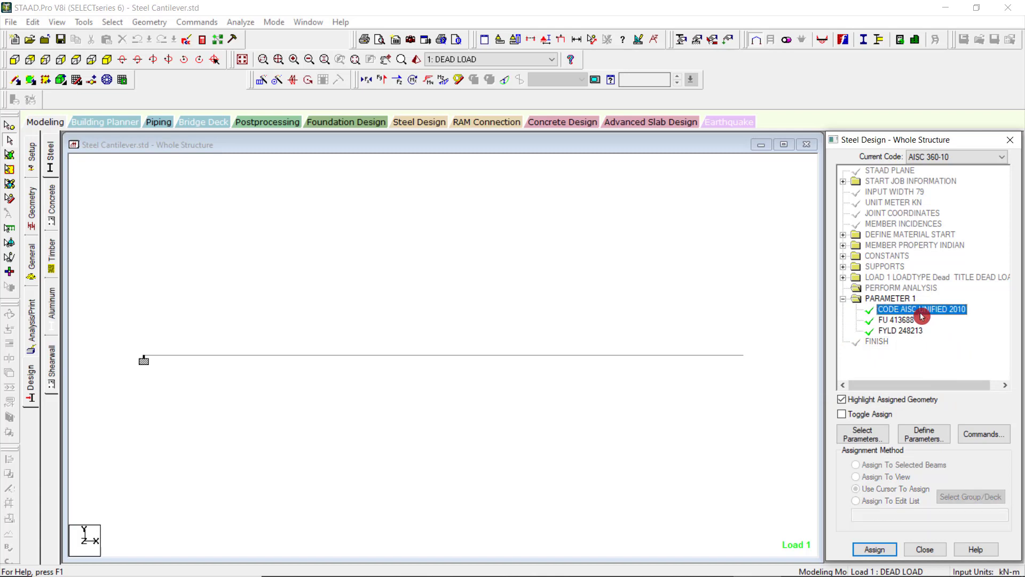
right_click(923, 312)
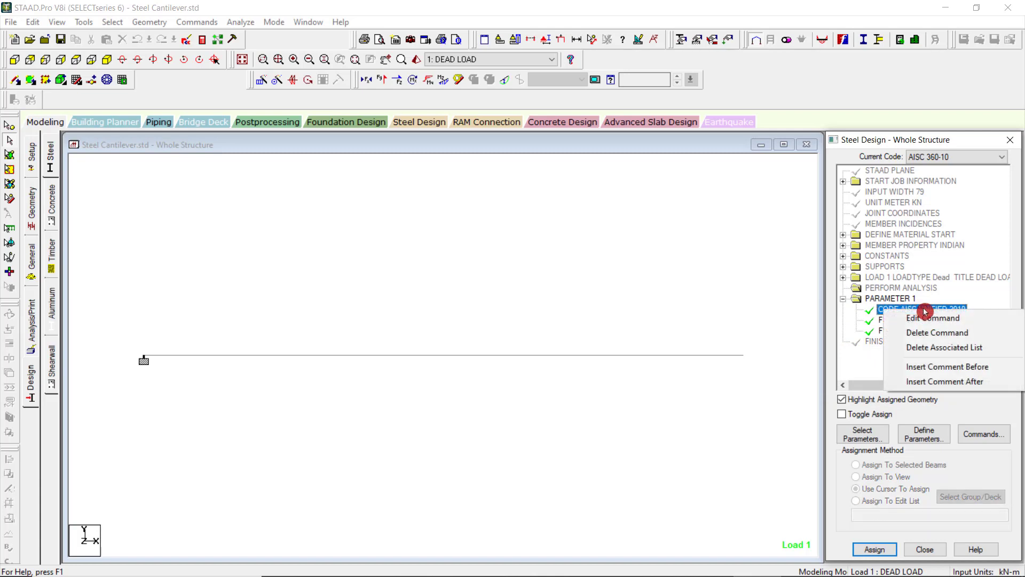
click(952, 337)
click(930, 381)
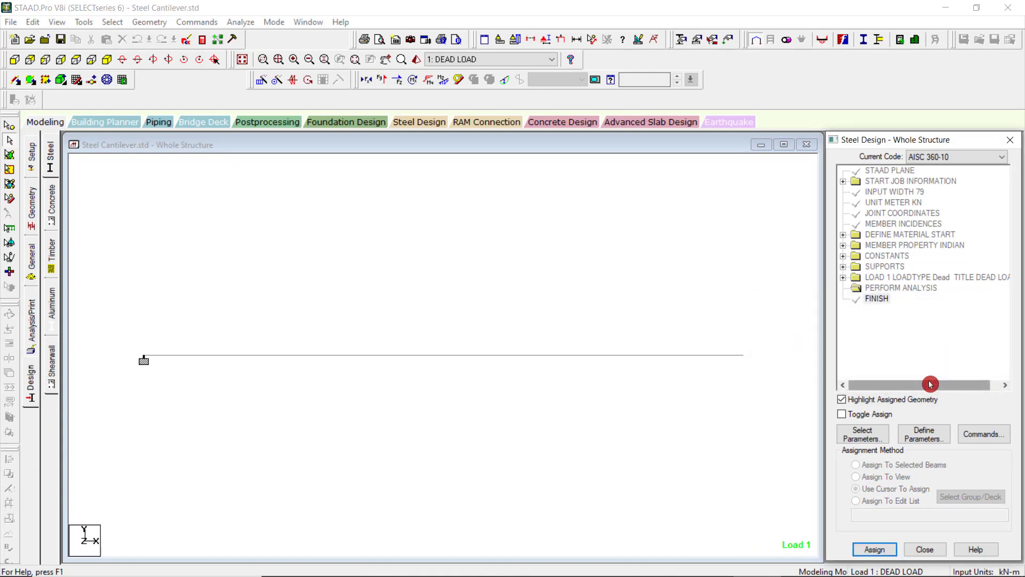
Check that ultimate tensile strength Fu and yield strength Fyld are the selected steel design parameters.
click(32, 21)
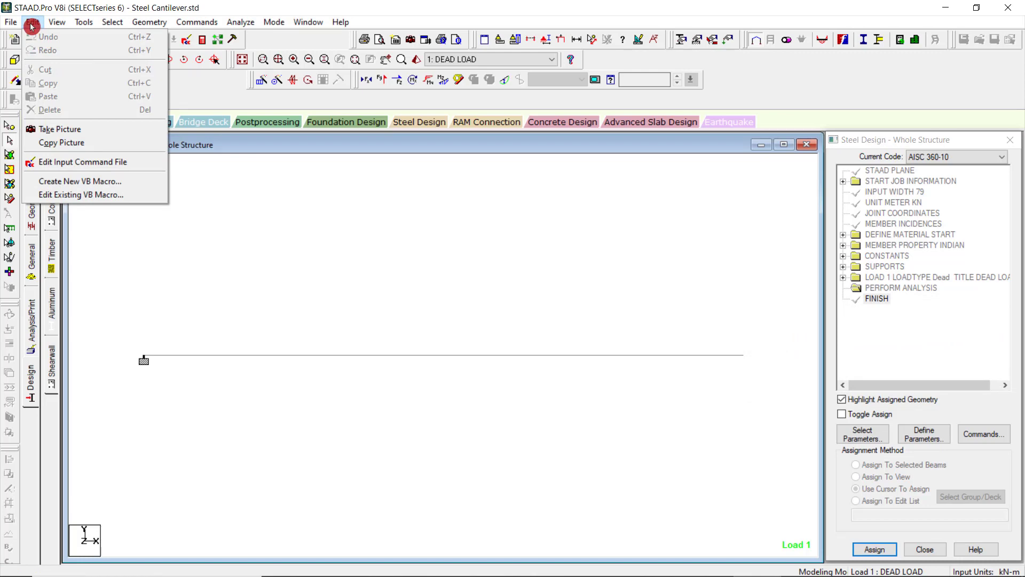
click(31, 24)
click(864, 433)
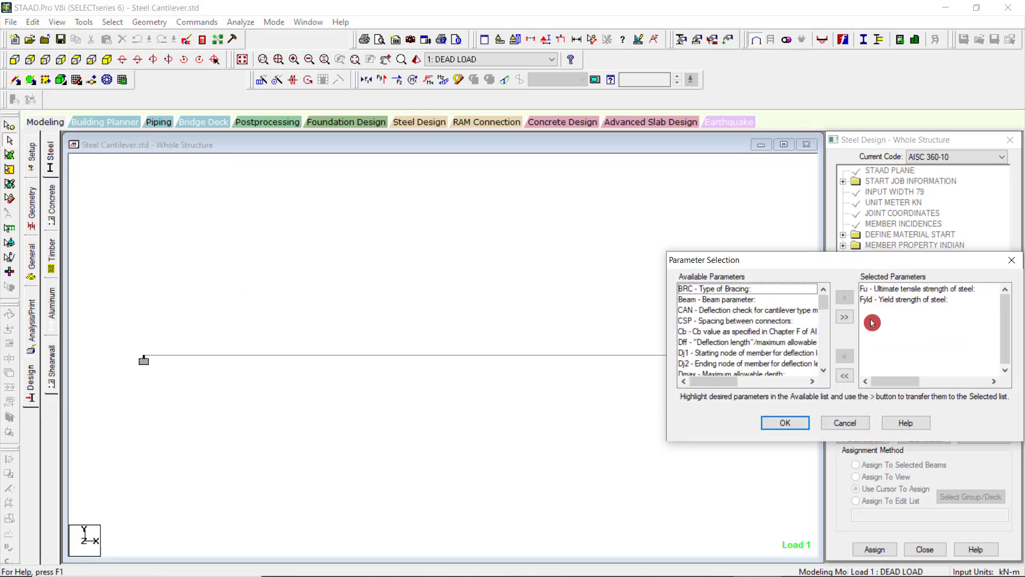
click(790, 422)
click(862, 434)
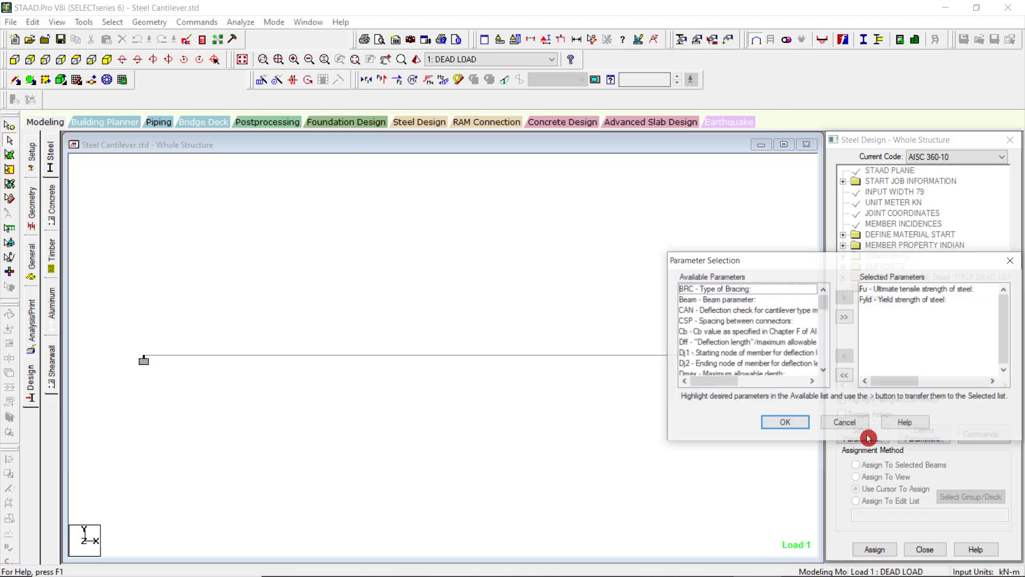
drag(908, 289, 911, 303)
click(796, 422)
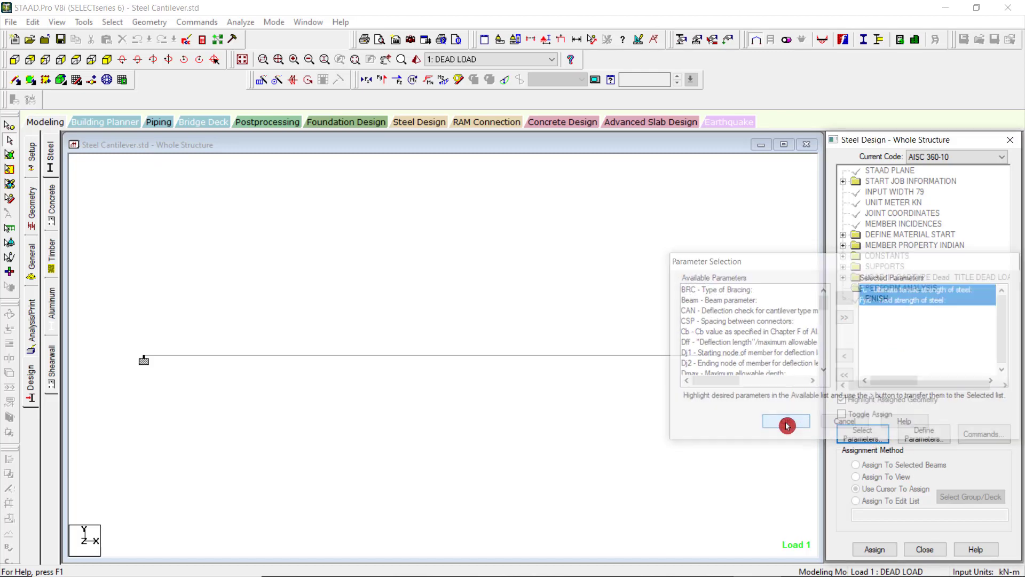
Add the FU 413688 kN/m2 and FYLD 248213 kN/m2 parameters to the AISC 360-10 steel design.
click(909, 437)
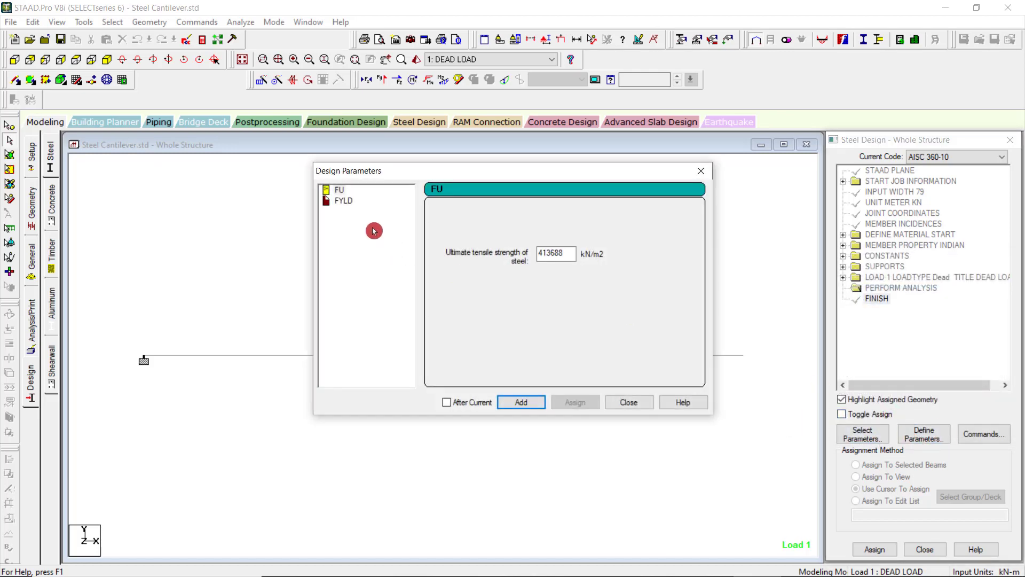
click(506, 405)
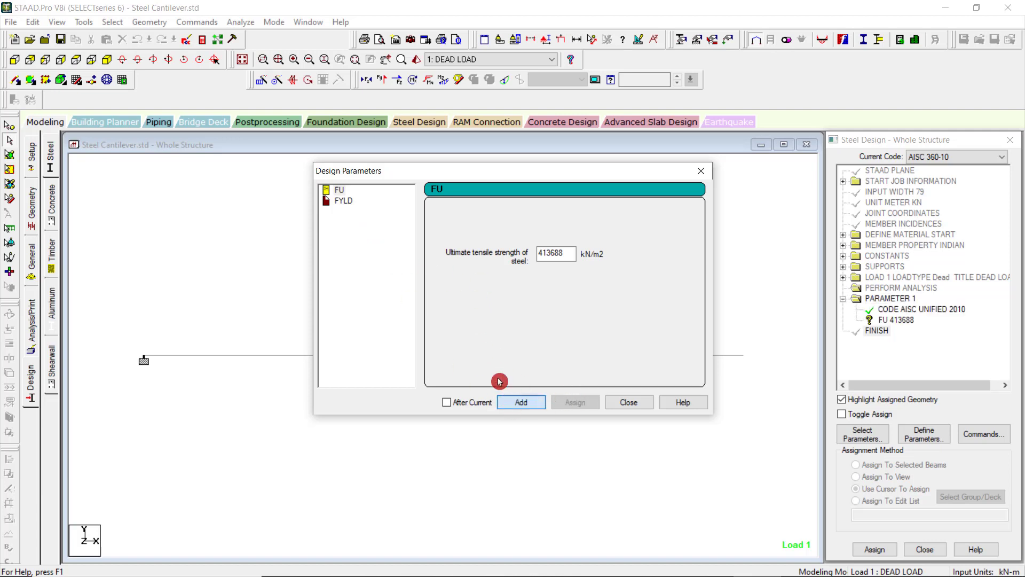
click(347, 203)
click(519, 404)
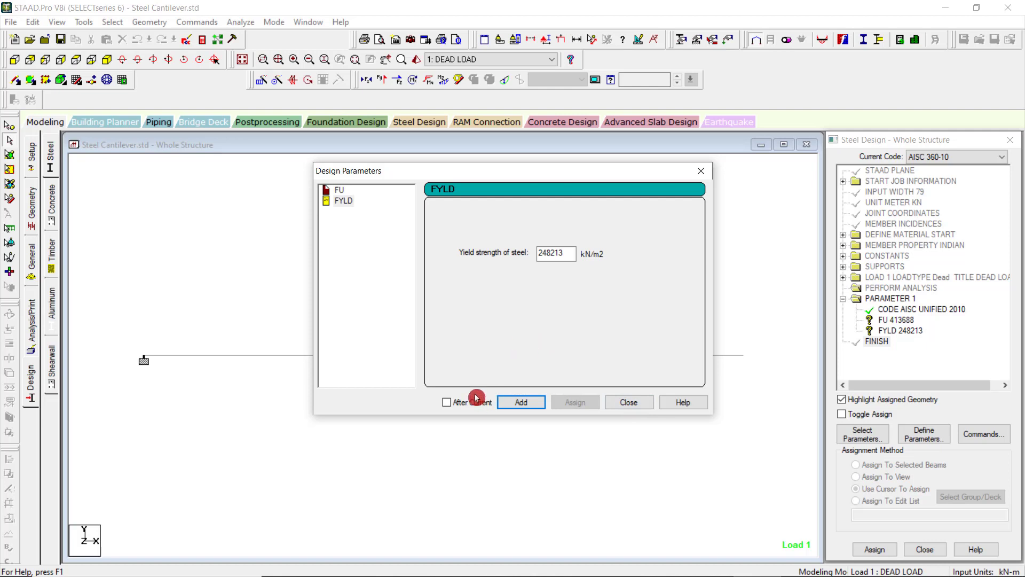
click(627, 405)
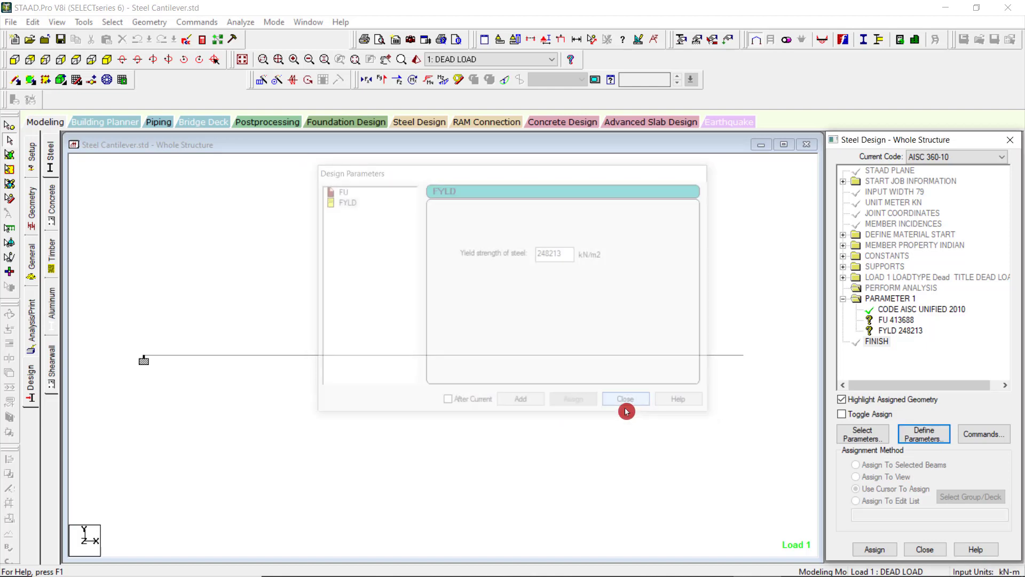
Assign the FU 413688 tensile strength parameter to the selected cantilever beam.
click(908, 320)
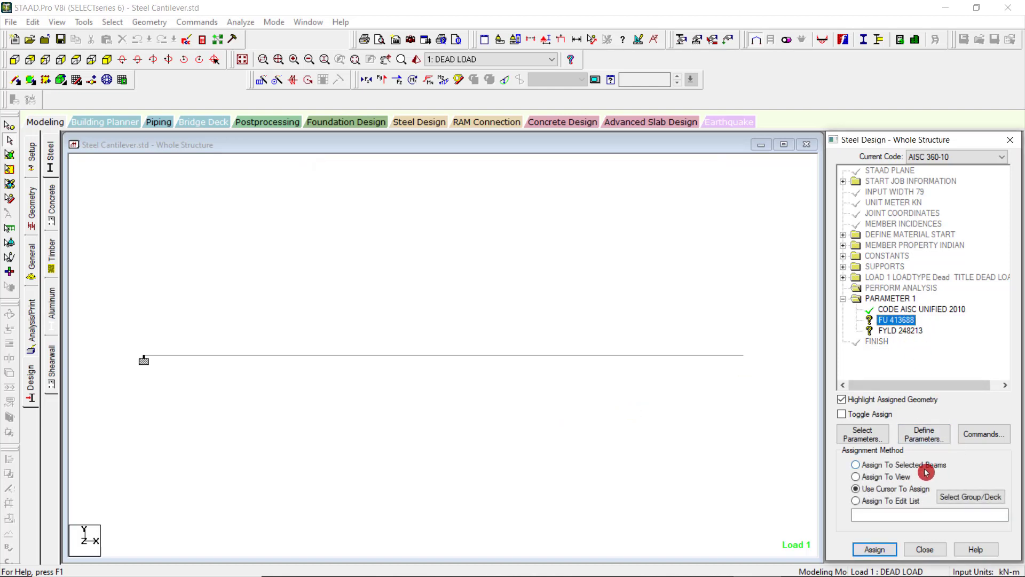
click(553, 407)
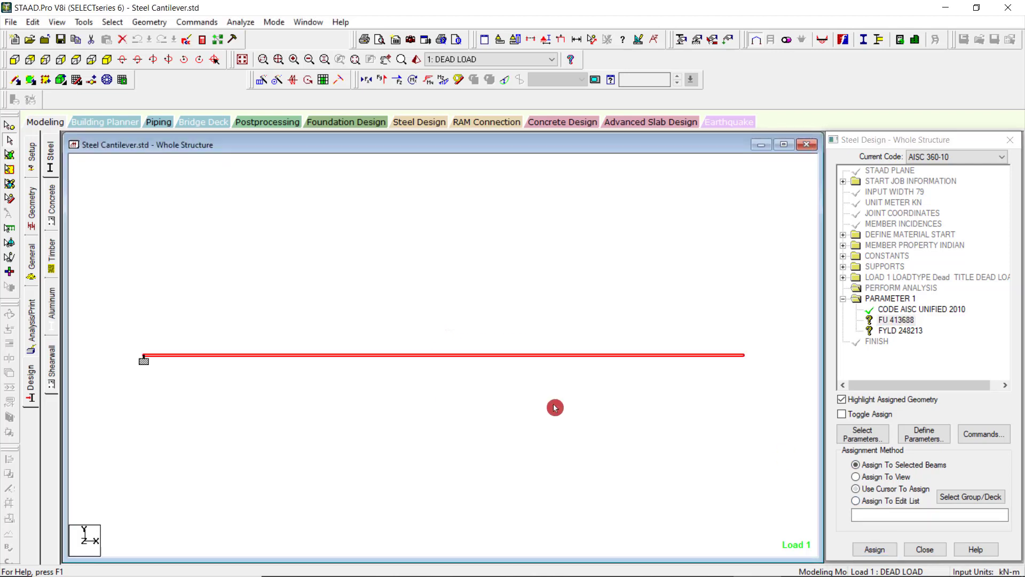
click(875, 549)
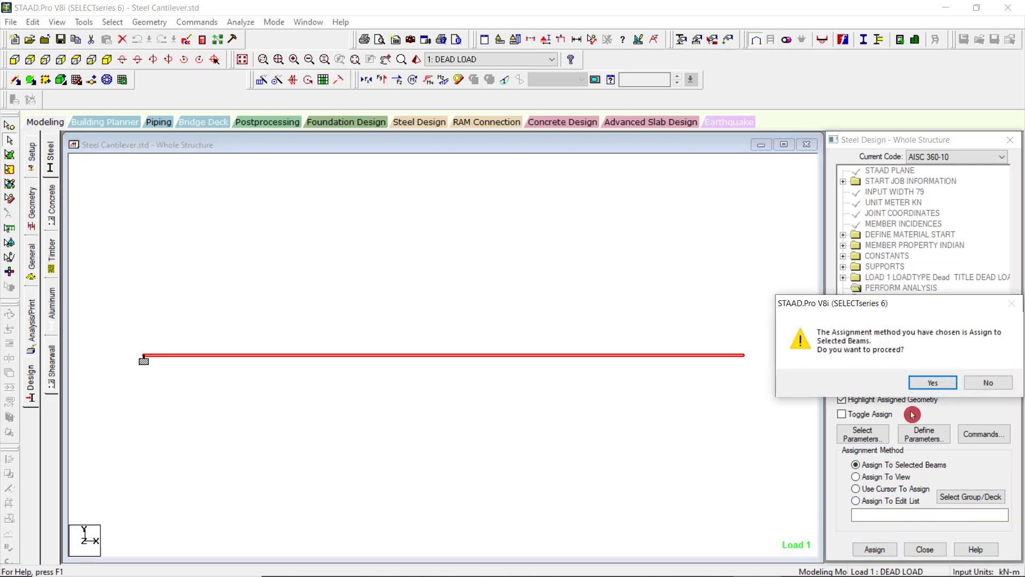
click(876, 382)
Assign the FYLD 248213 yield strength parameter to the selected cantilever beam.
click(900, 330)
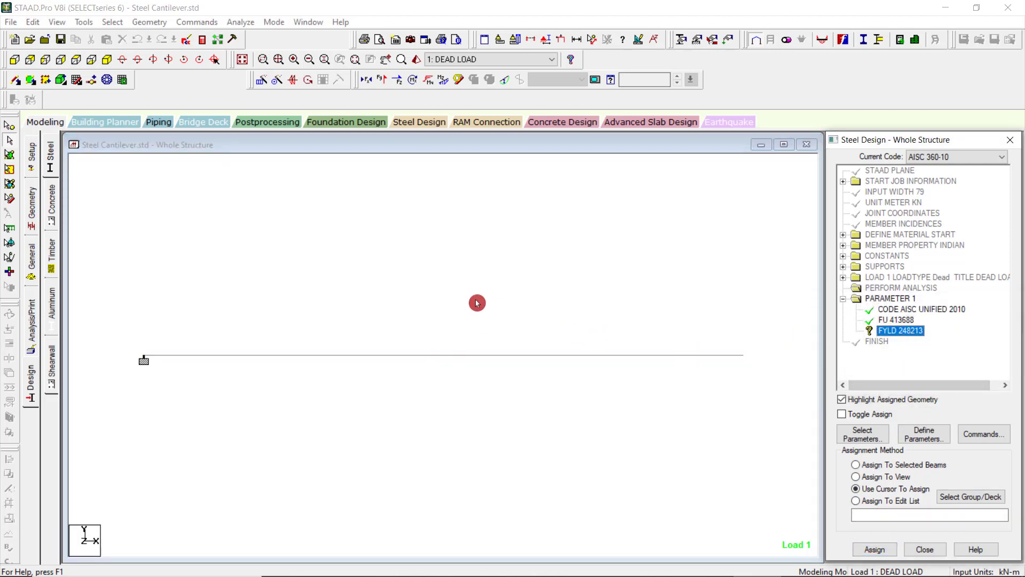
click(874, 550)
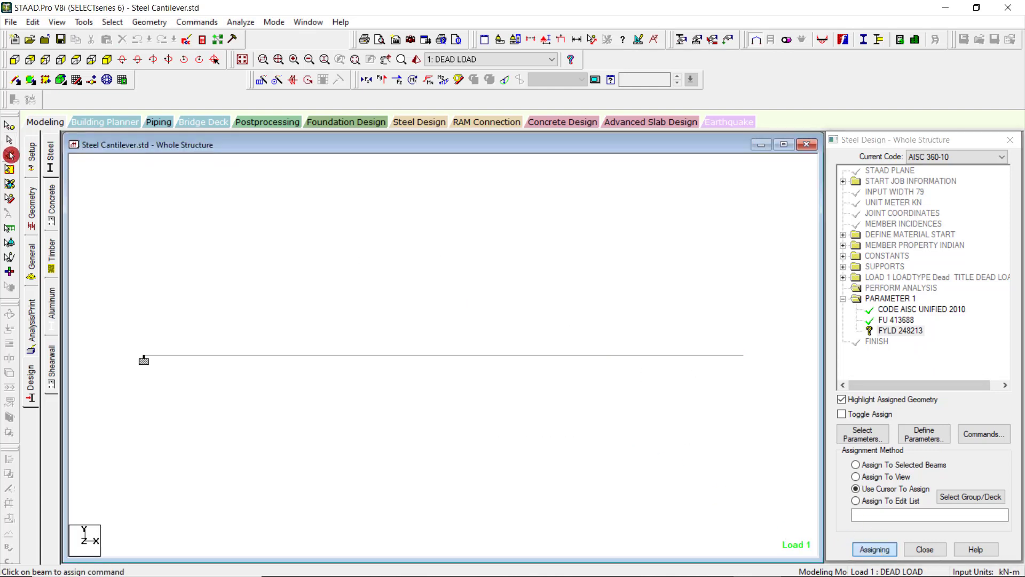
drag(214, 273, 437, 436)
click(929, 332)
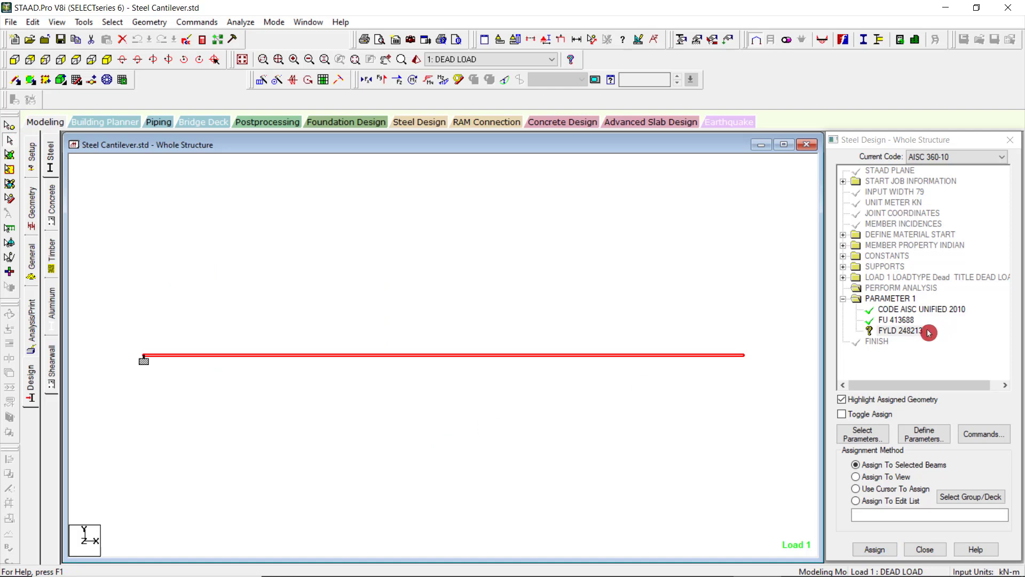
click(874, 550)
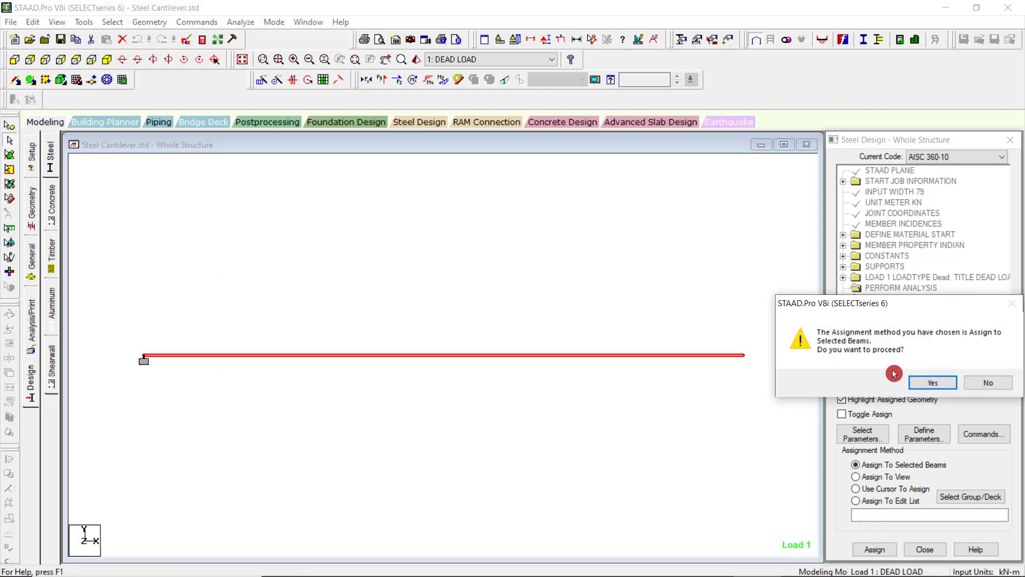
click(926, 382)
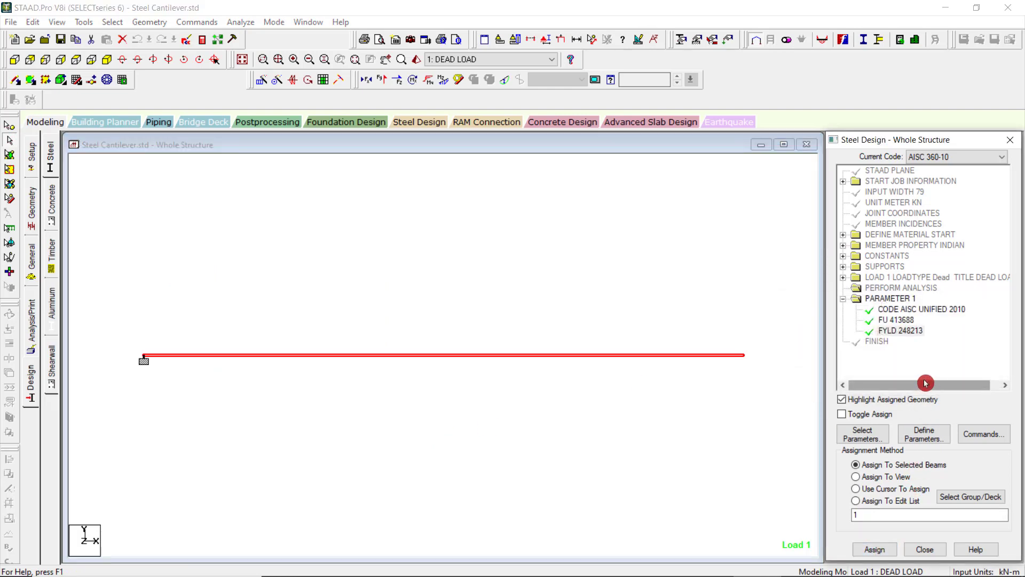
Assign the CHECK CODE and MEMBER TAKE OFF design commands to the selected cantilever beam.
click(923, 438)
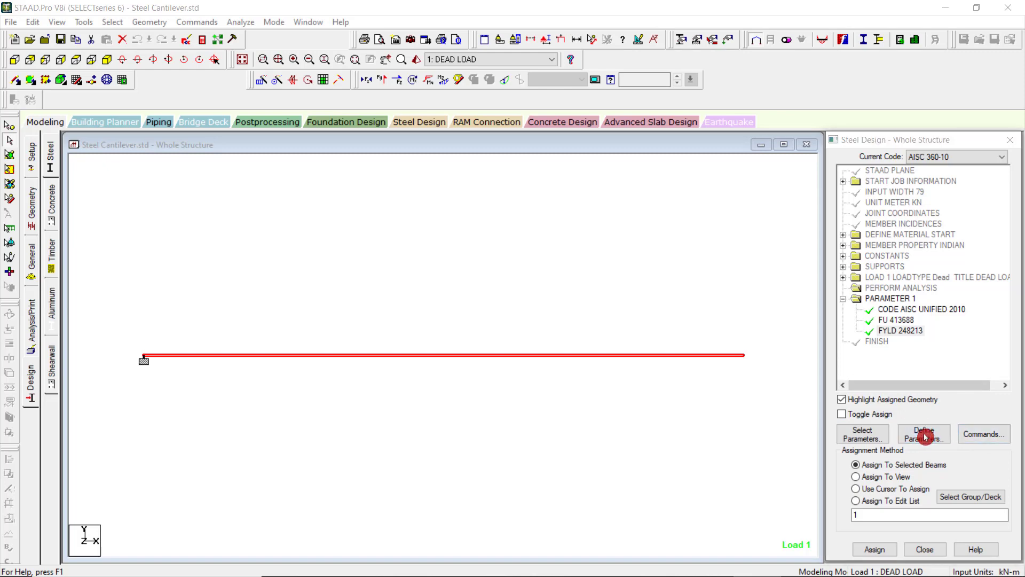
click(701, 173)
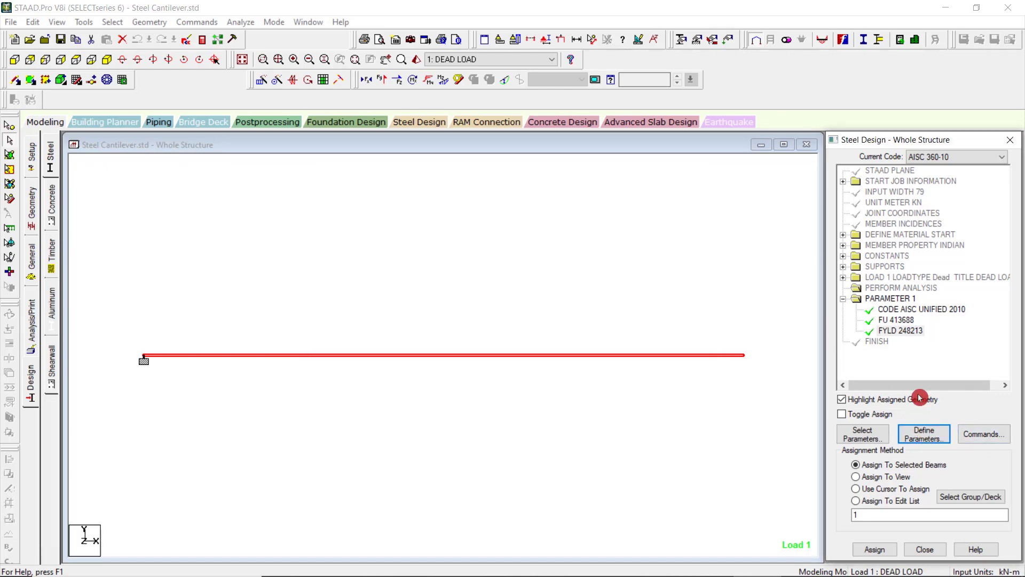
click(982, 435)
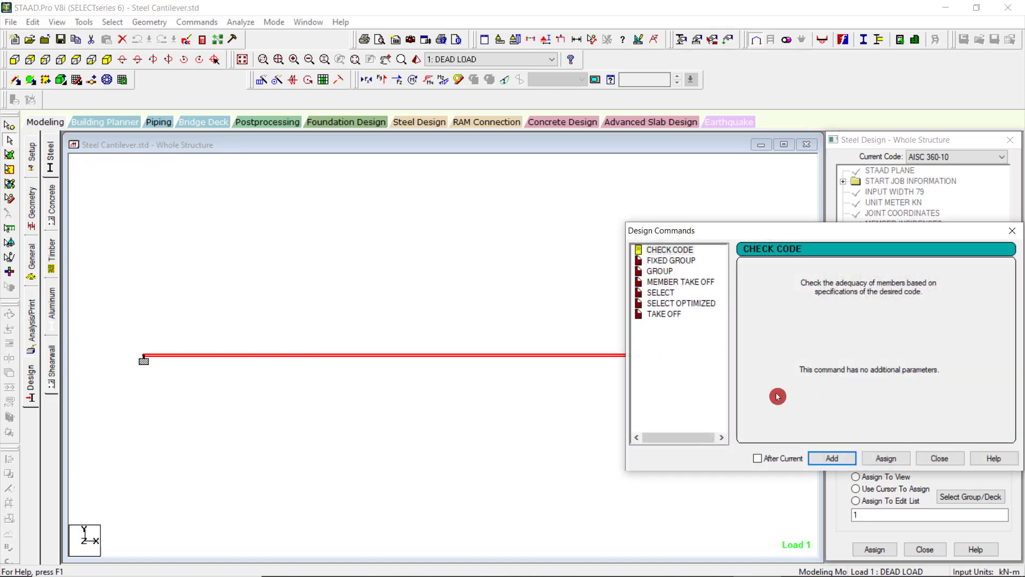
drag(783, 232, 424, 201)
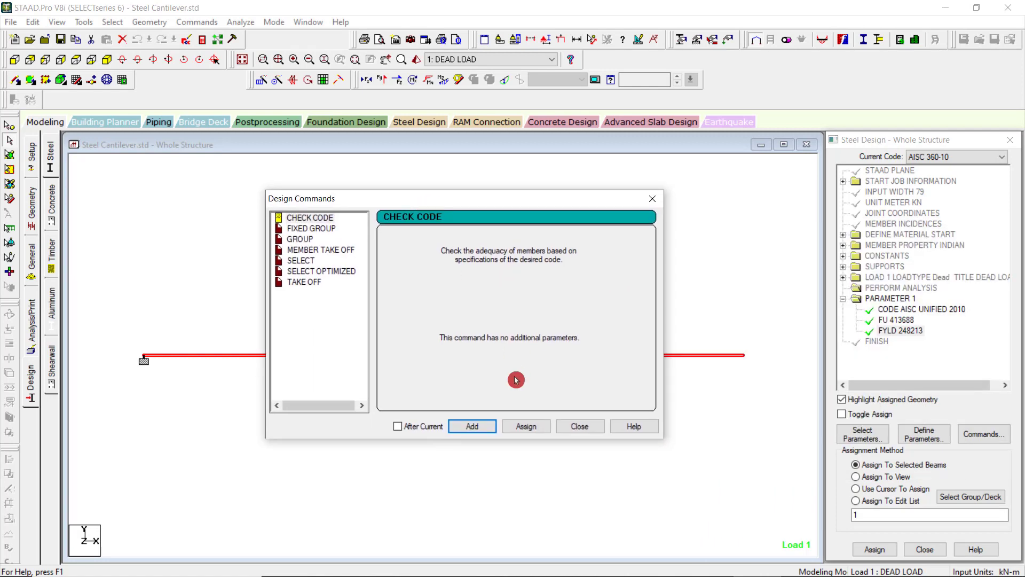
click(530, 431)
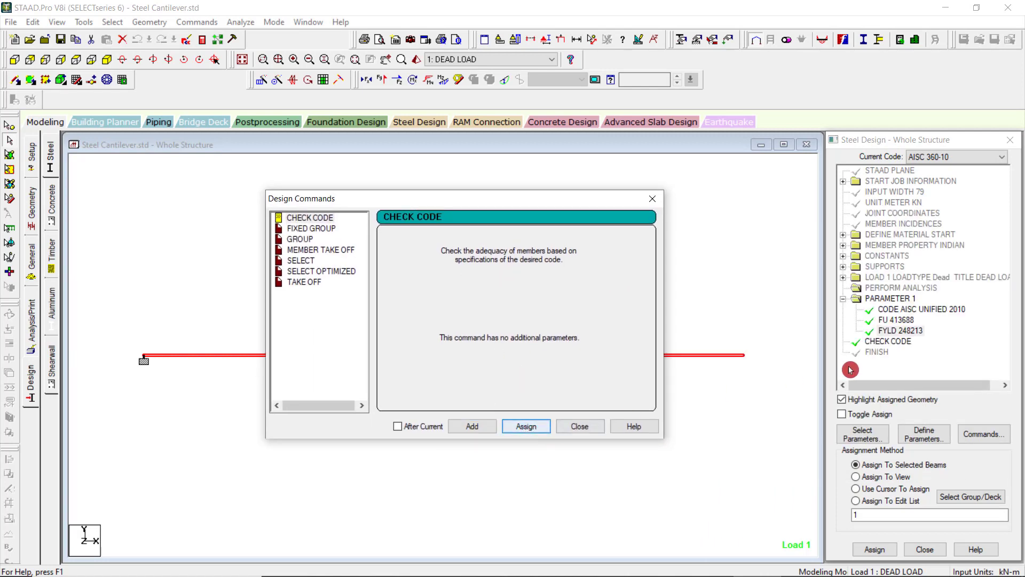
click(323, 251)
click(534, 429)
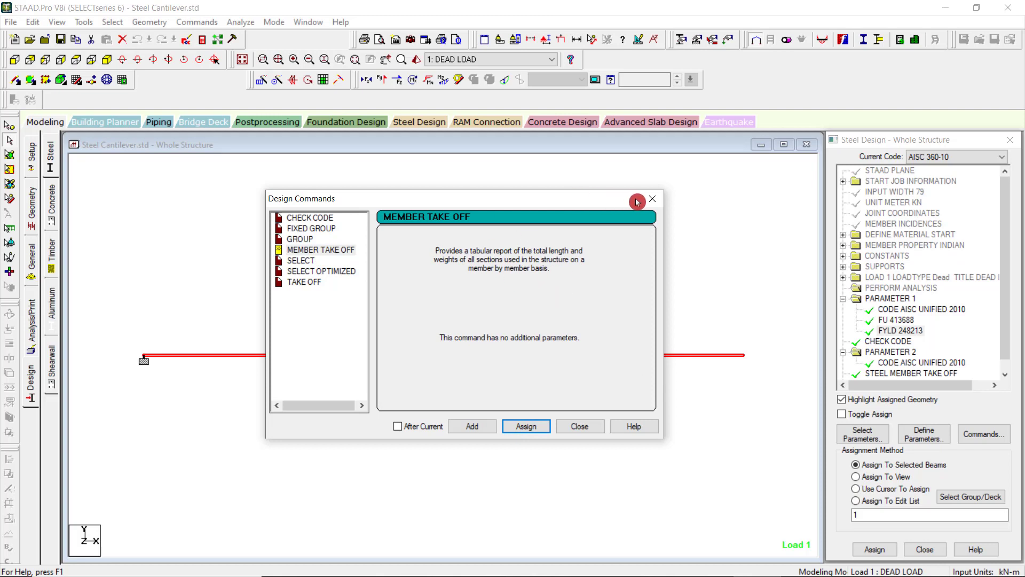
click(652, 198)
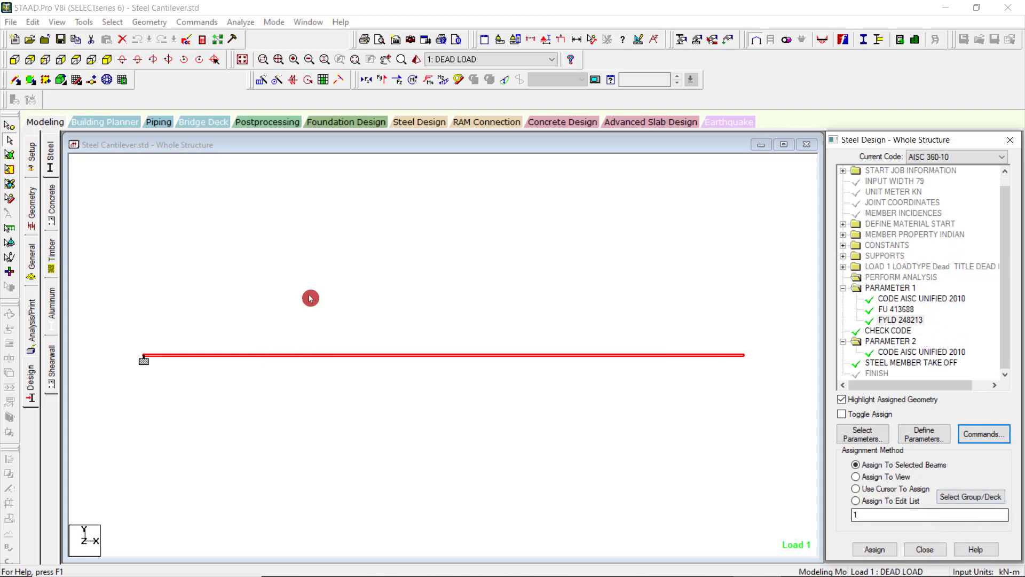
Save the modified structure, run the analysis and design, and go to post processing mode.
click(231, 25)
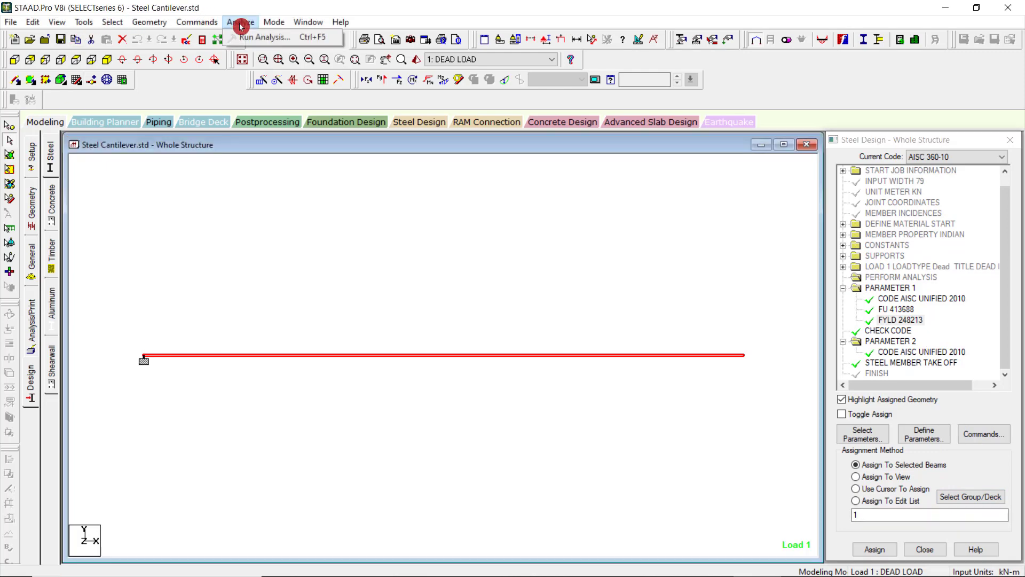
click(247, 38)
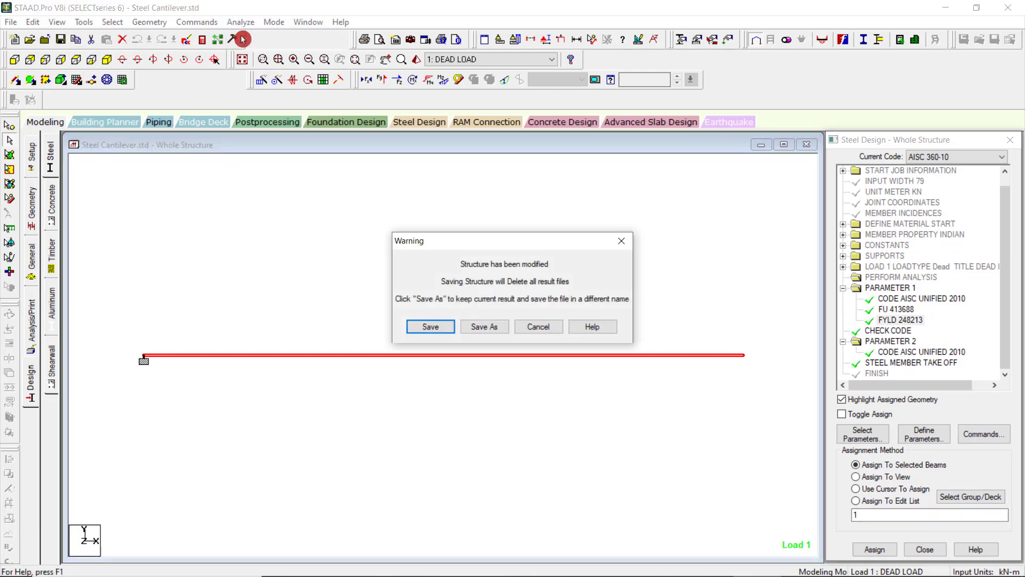
click(427, 322)
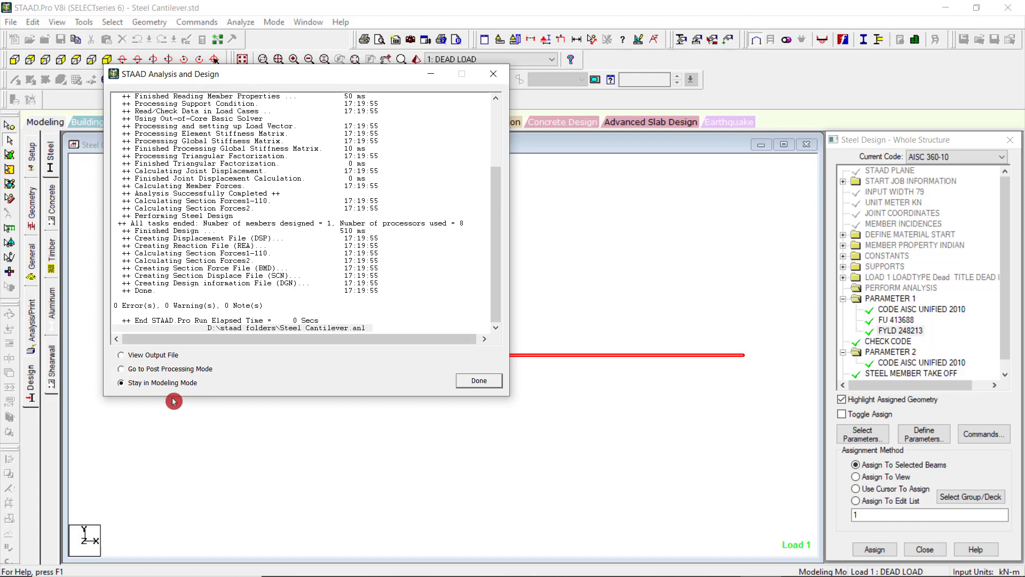
click(480, 381)
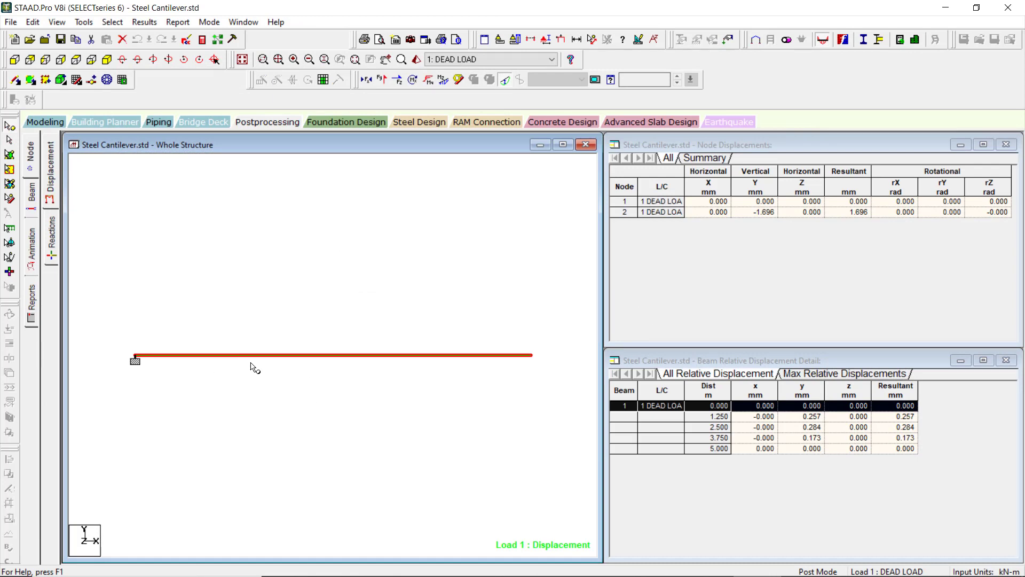
Display the bending moment diagram on the cantilever beam.
click(270, 354)
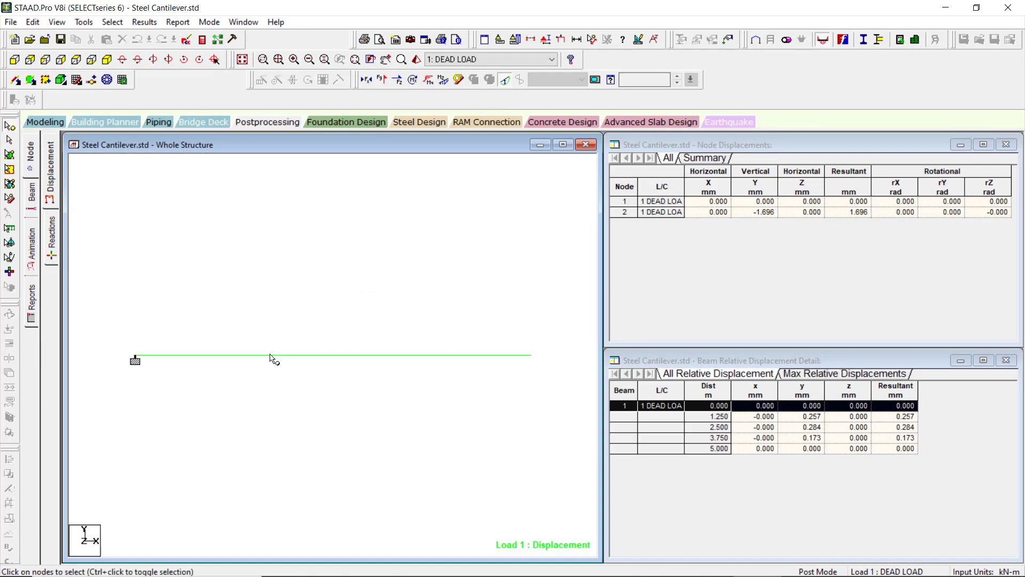
click(143, 22)
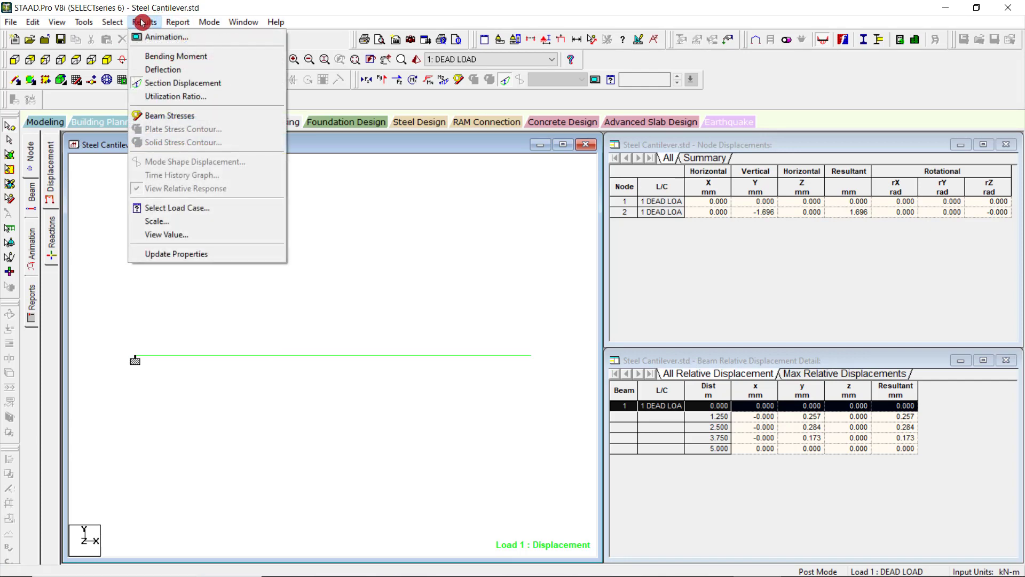
click(118, 25)
click(93, 26)
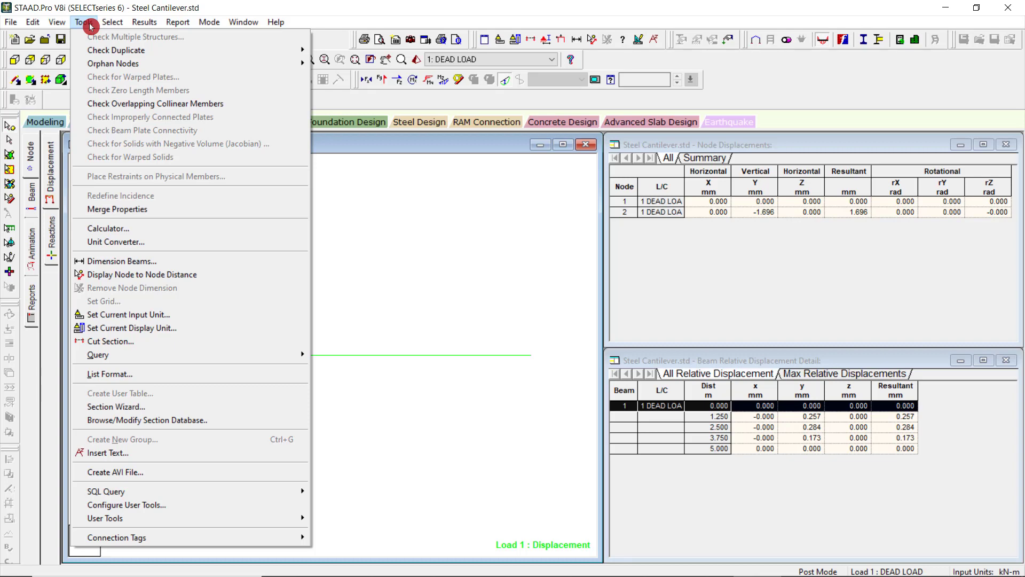
mouse_move(136, 25)
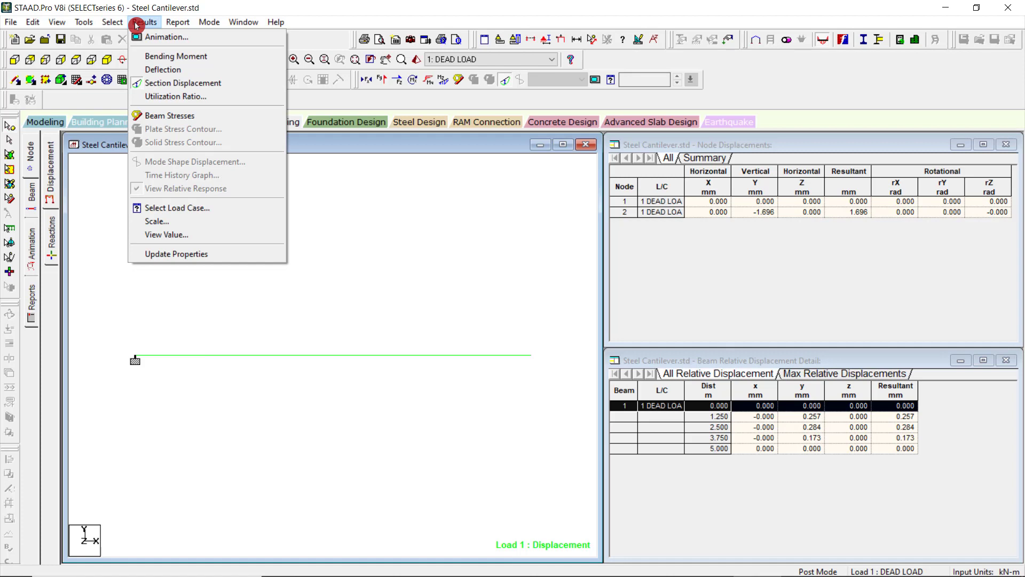
click(154, 56)
Turn off the bending moment and deflection diagrams on the cantilever beam.
click(145, 22)
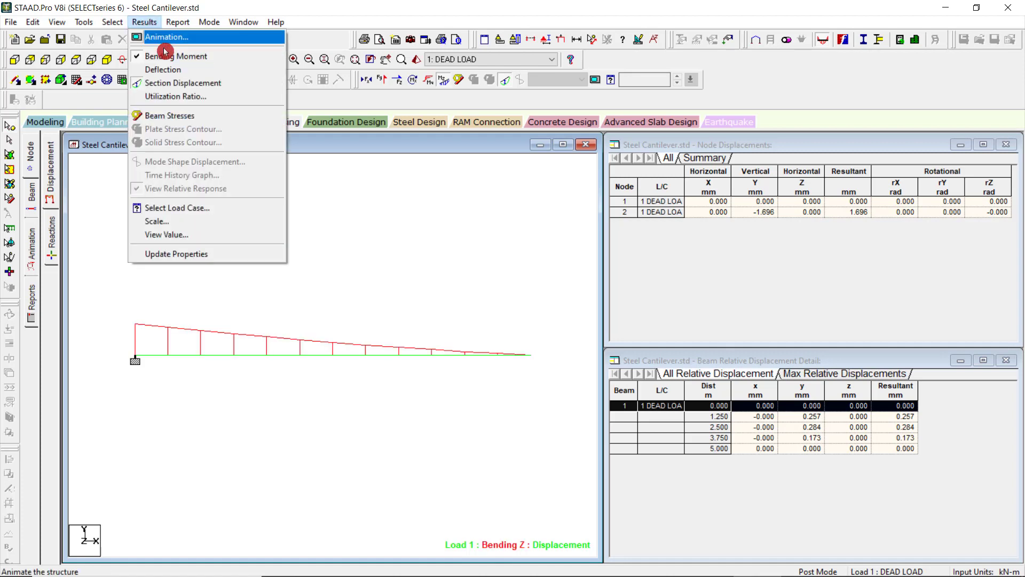
click(173, 70)
click(144, 22)
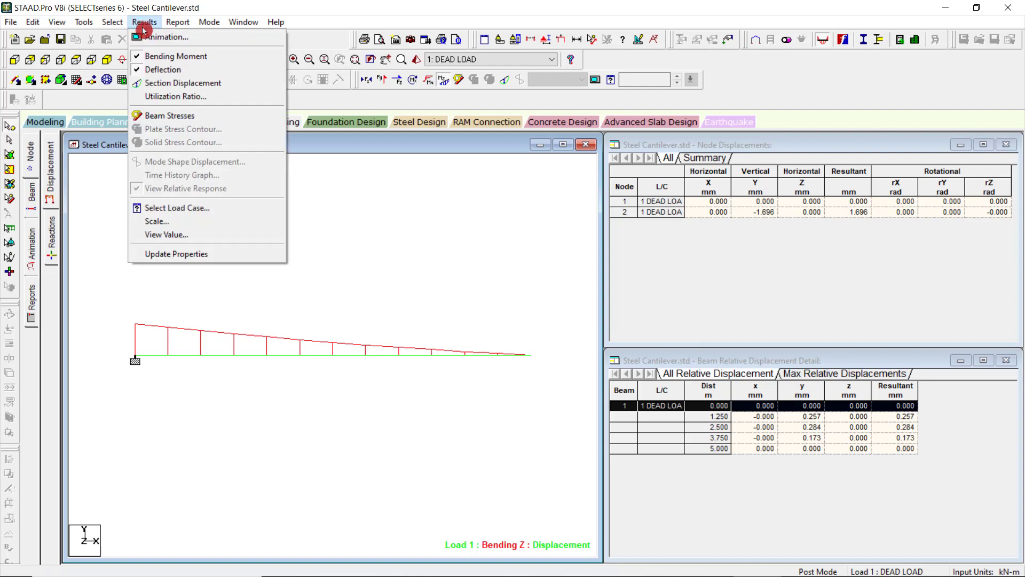
click(158, 58)
click(143, 22)
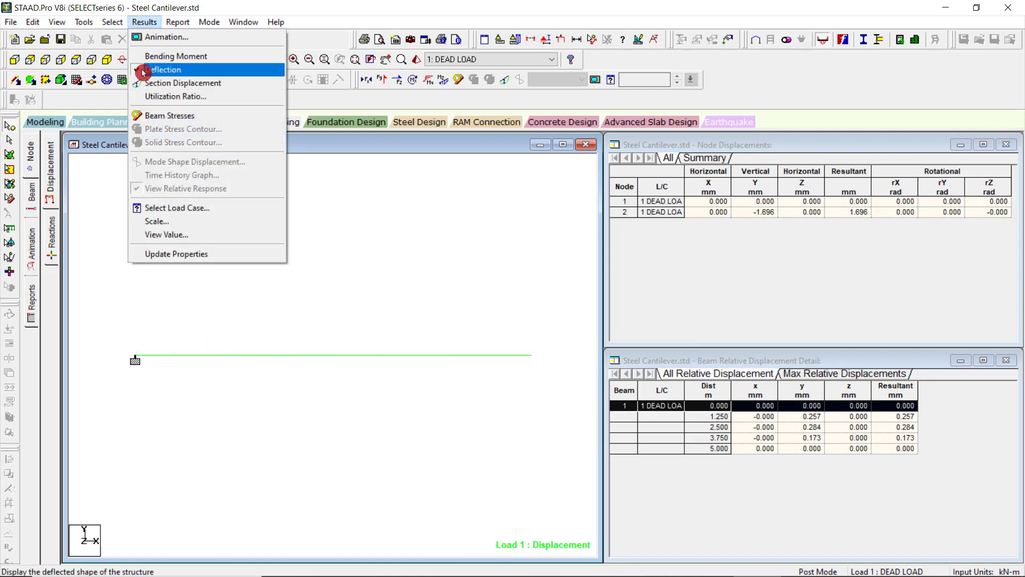
click(163, 70)
Look through the result annotation options for beam results, nodes and reactions, and close them without annotating anything.
click(140, 22)
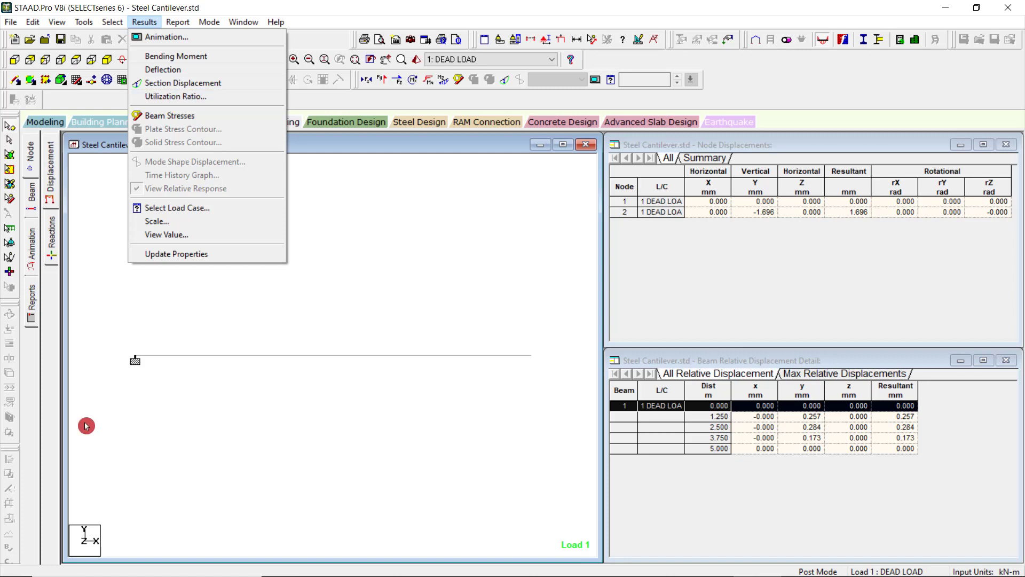
click(202, 235)
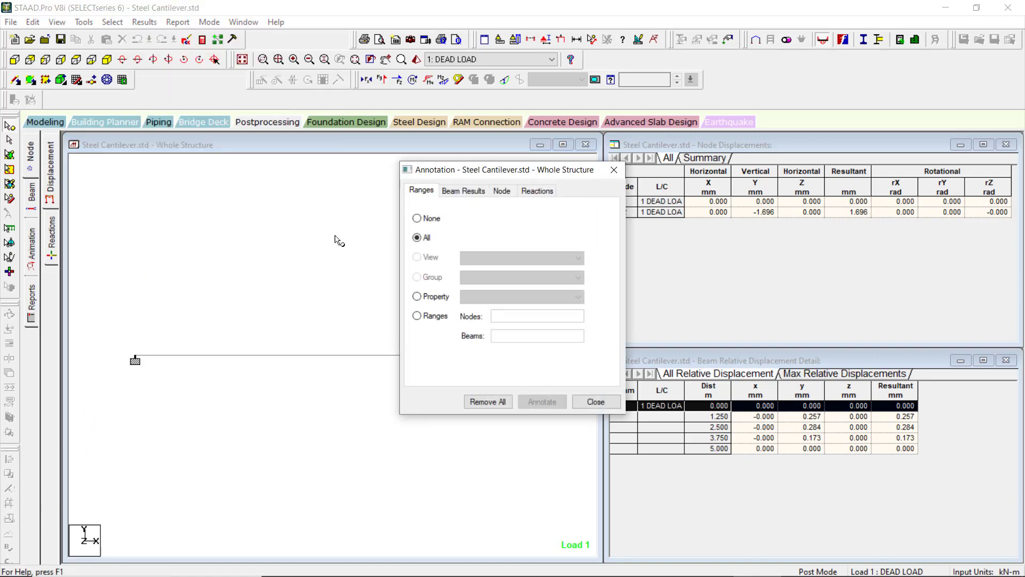
click(464, 191)
click(494, 193)
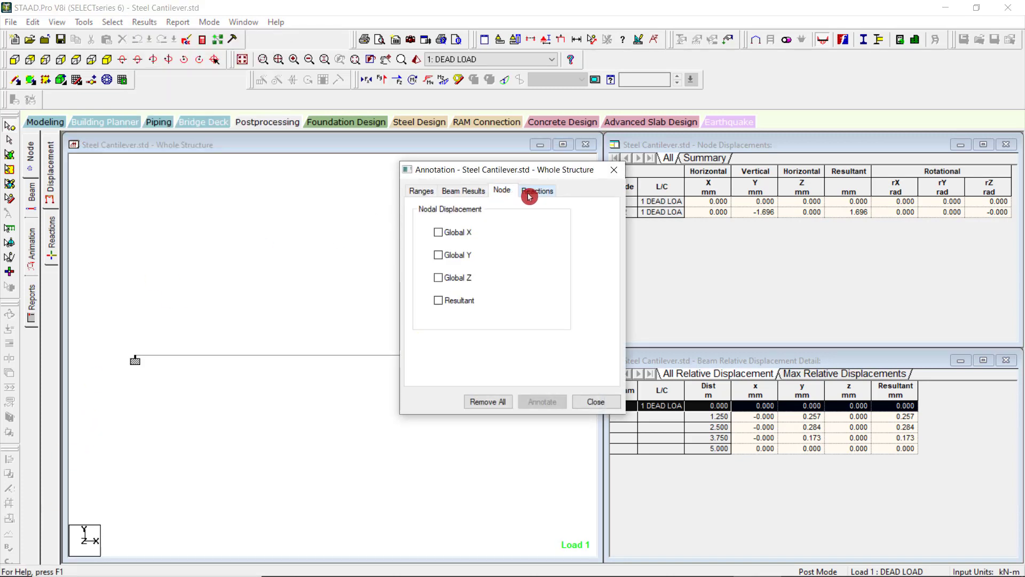
click(537, 191)
click(621, 168)
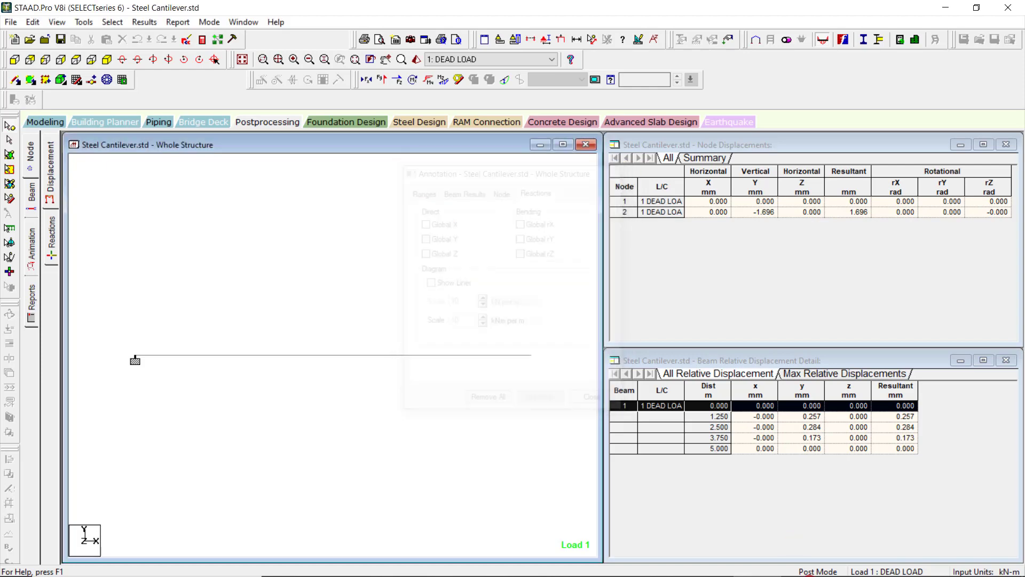
click(709, 563)
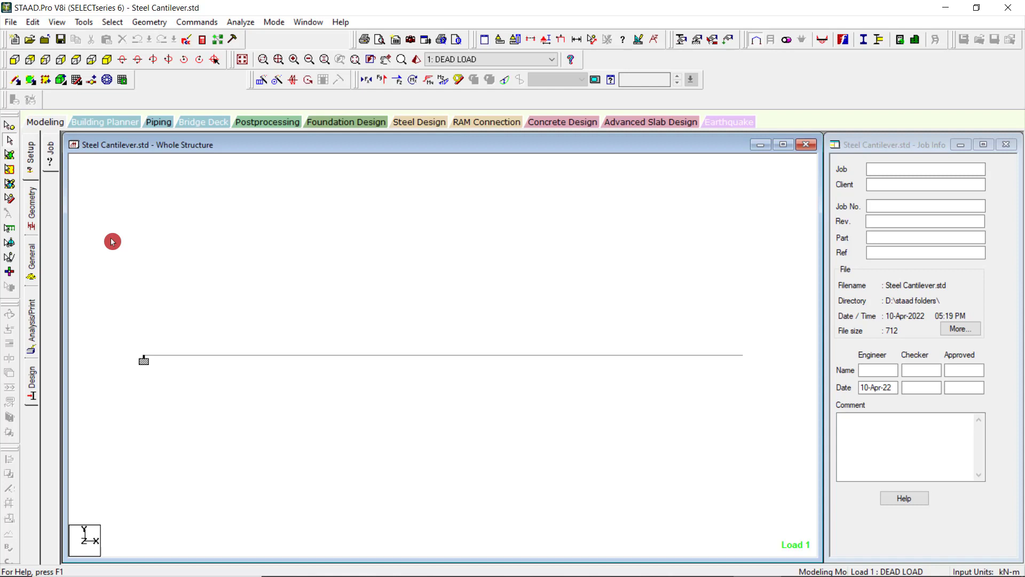
Run the analysis and design of the cantilever beam and open the output file.
click(233, 22)
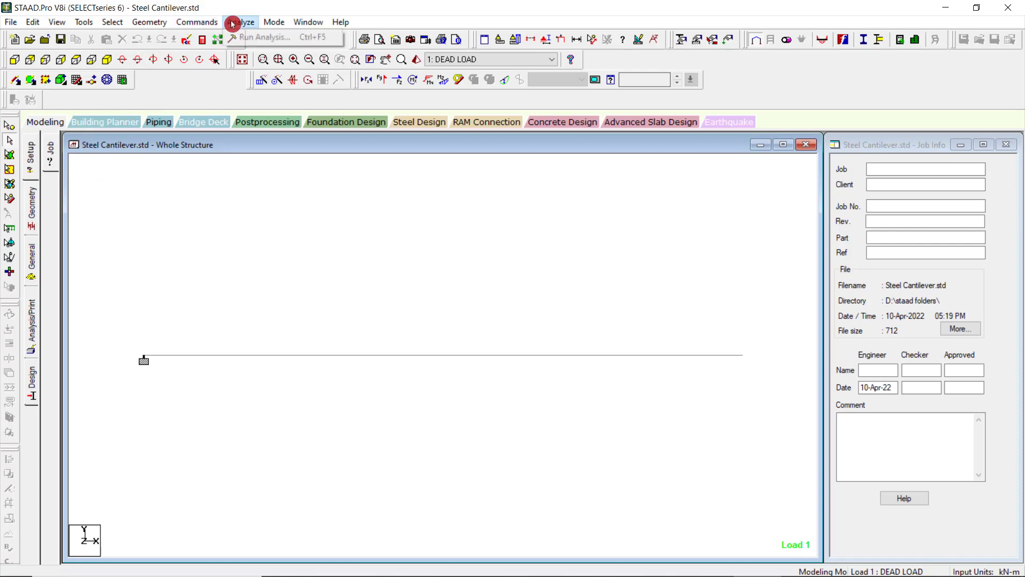
click(233, 38)
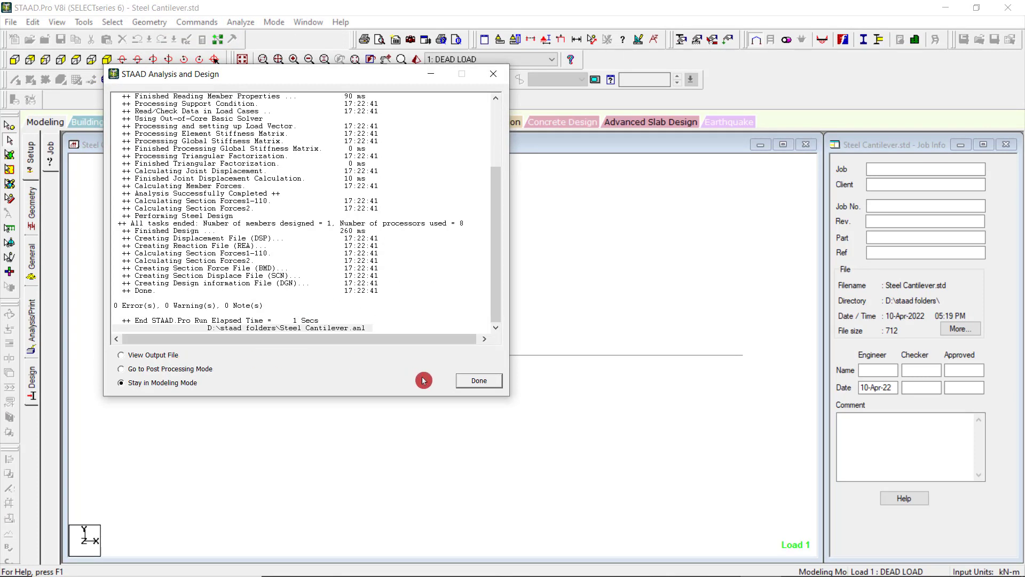
click(168, 357)
click(467, 382)
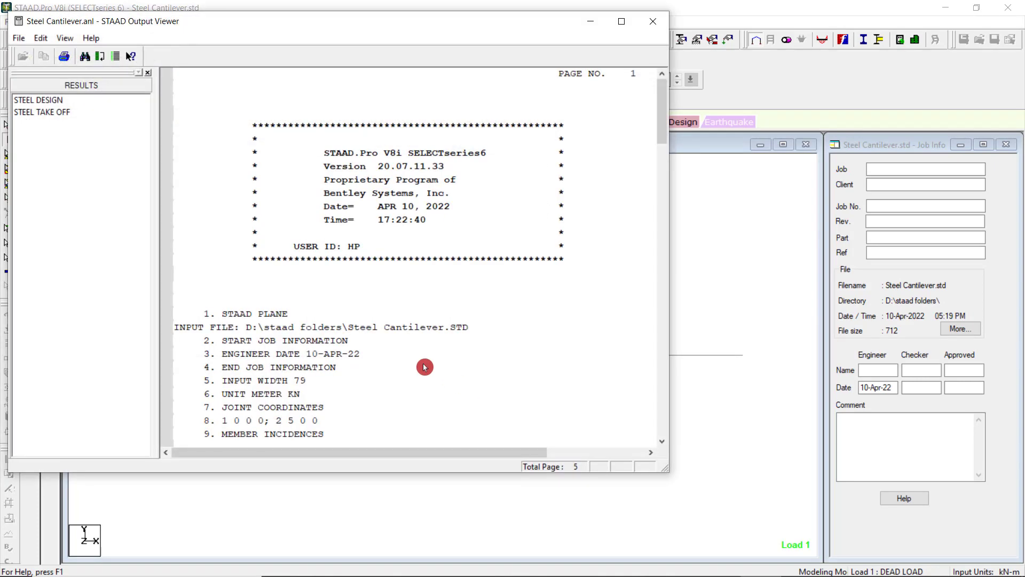
Review the STEEL DESIGN and STEEL TAKE OFF results in the output file and close the output viewer.
click(38, 101)
click(49, 113)
click(48, 102)
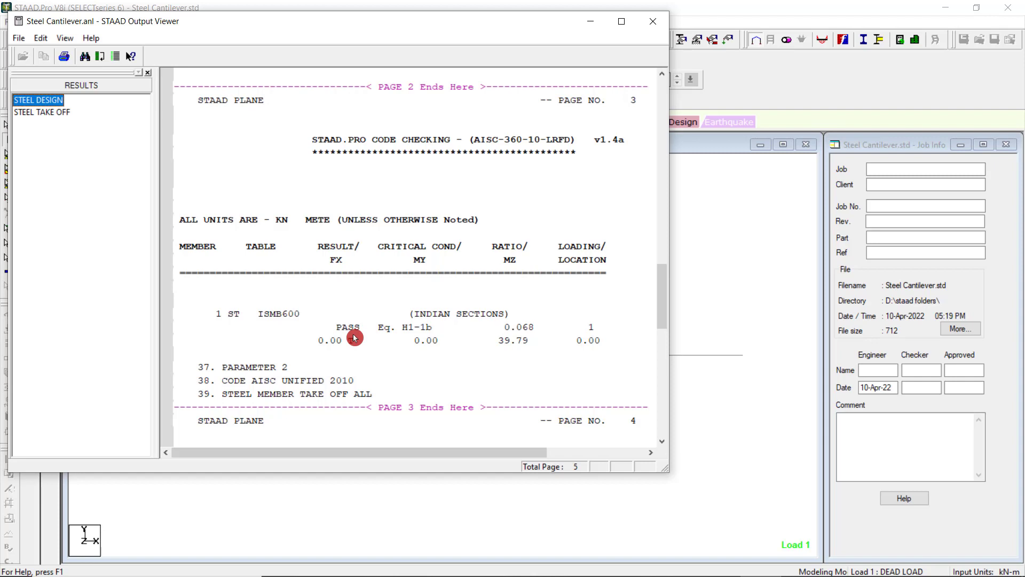
click(59, 113)
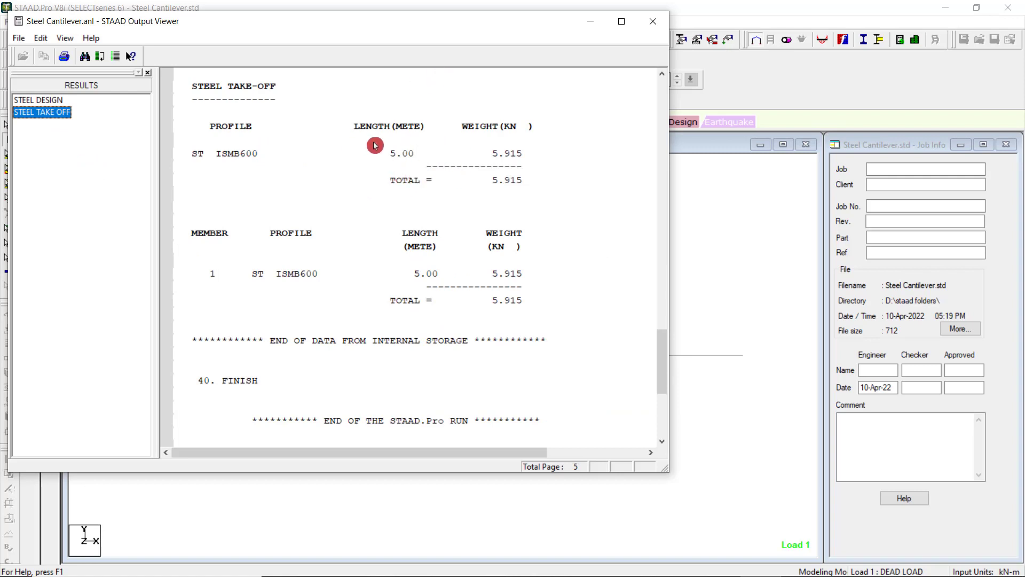
click(652, 32)
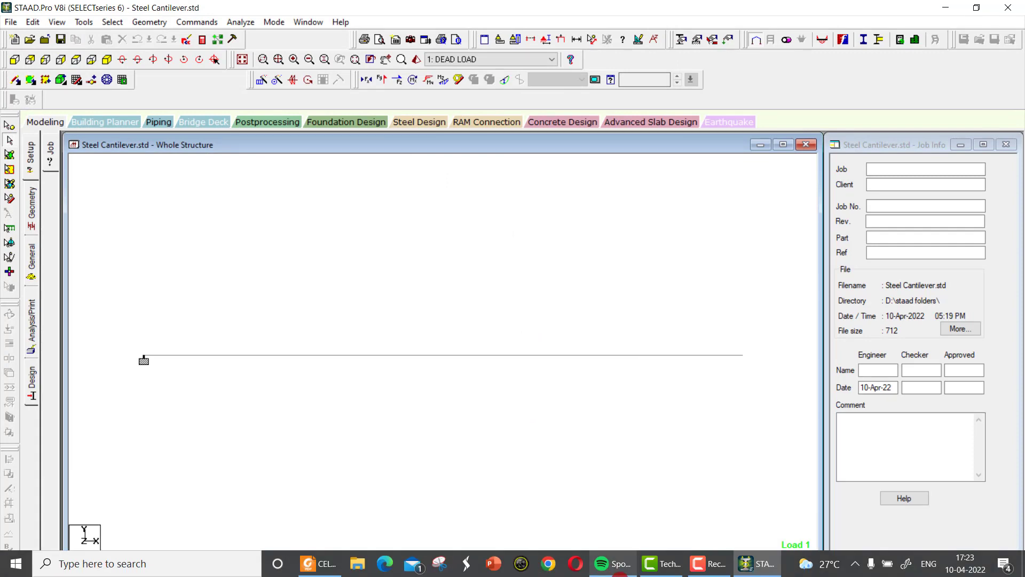
click(758, 569)
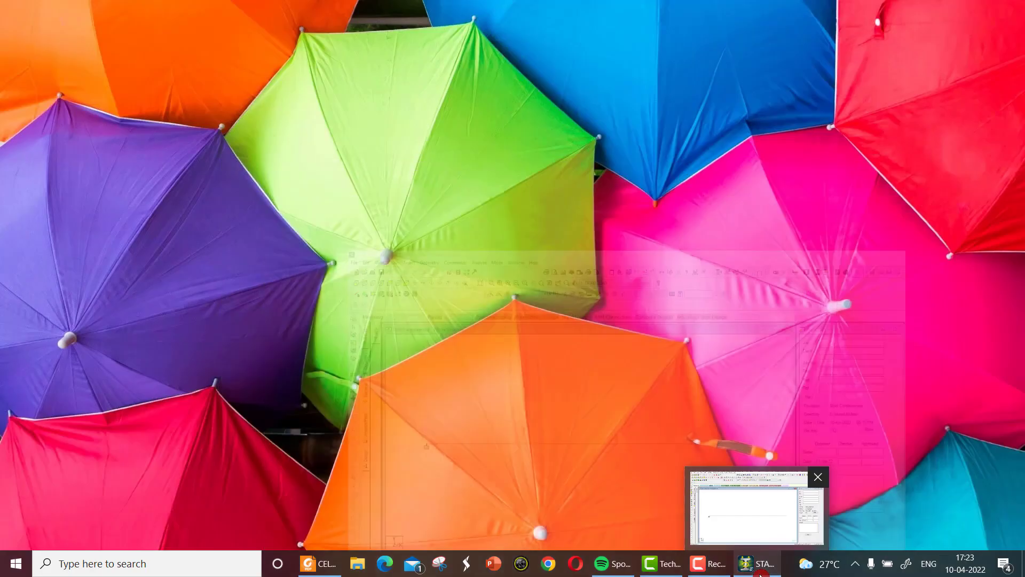
click(758, 569)
click(710, 563)
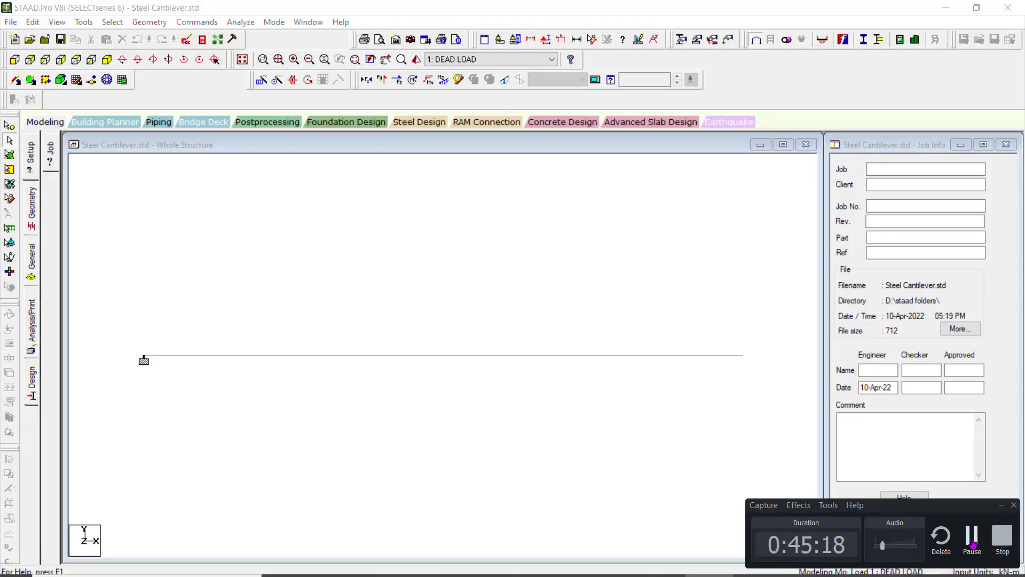